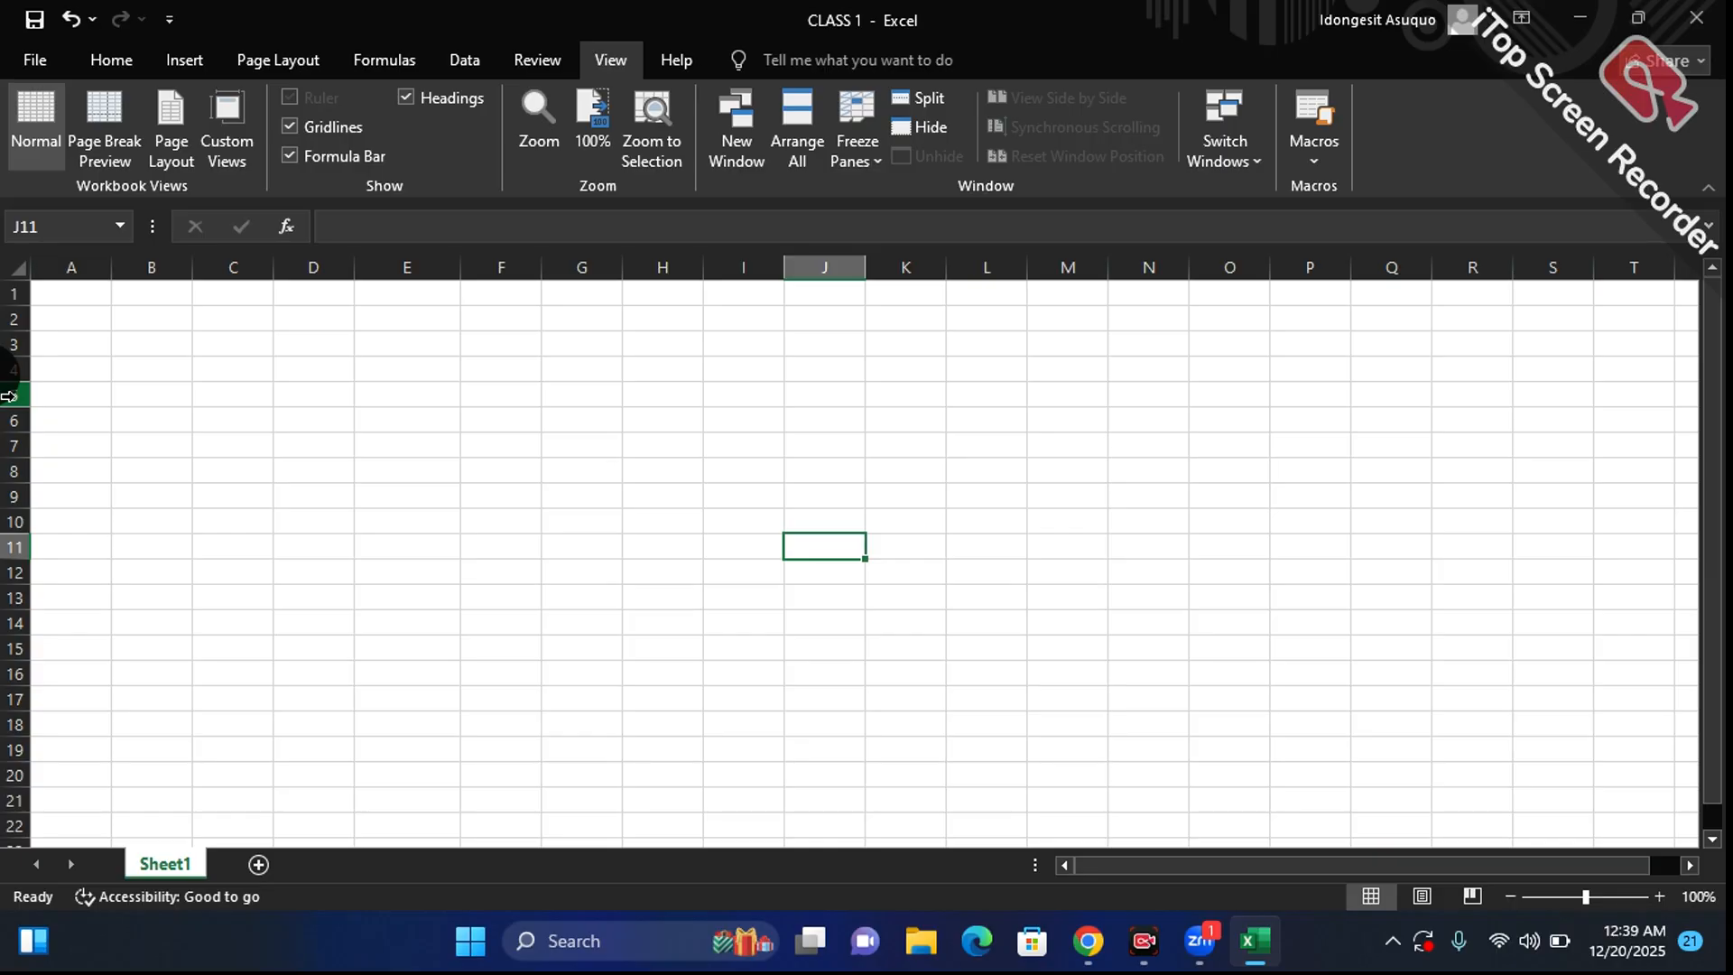
Step: Select row 5, column A and the entire worksheet in turn
click(9, 395)
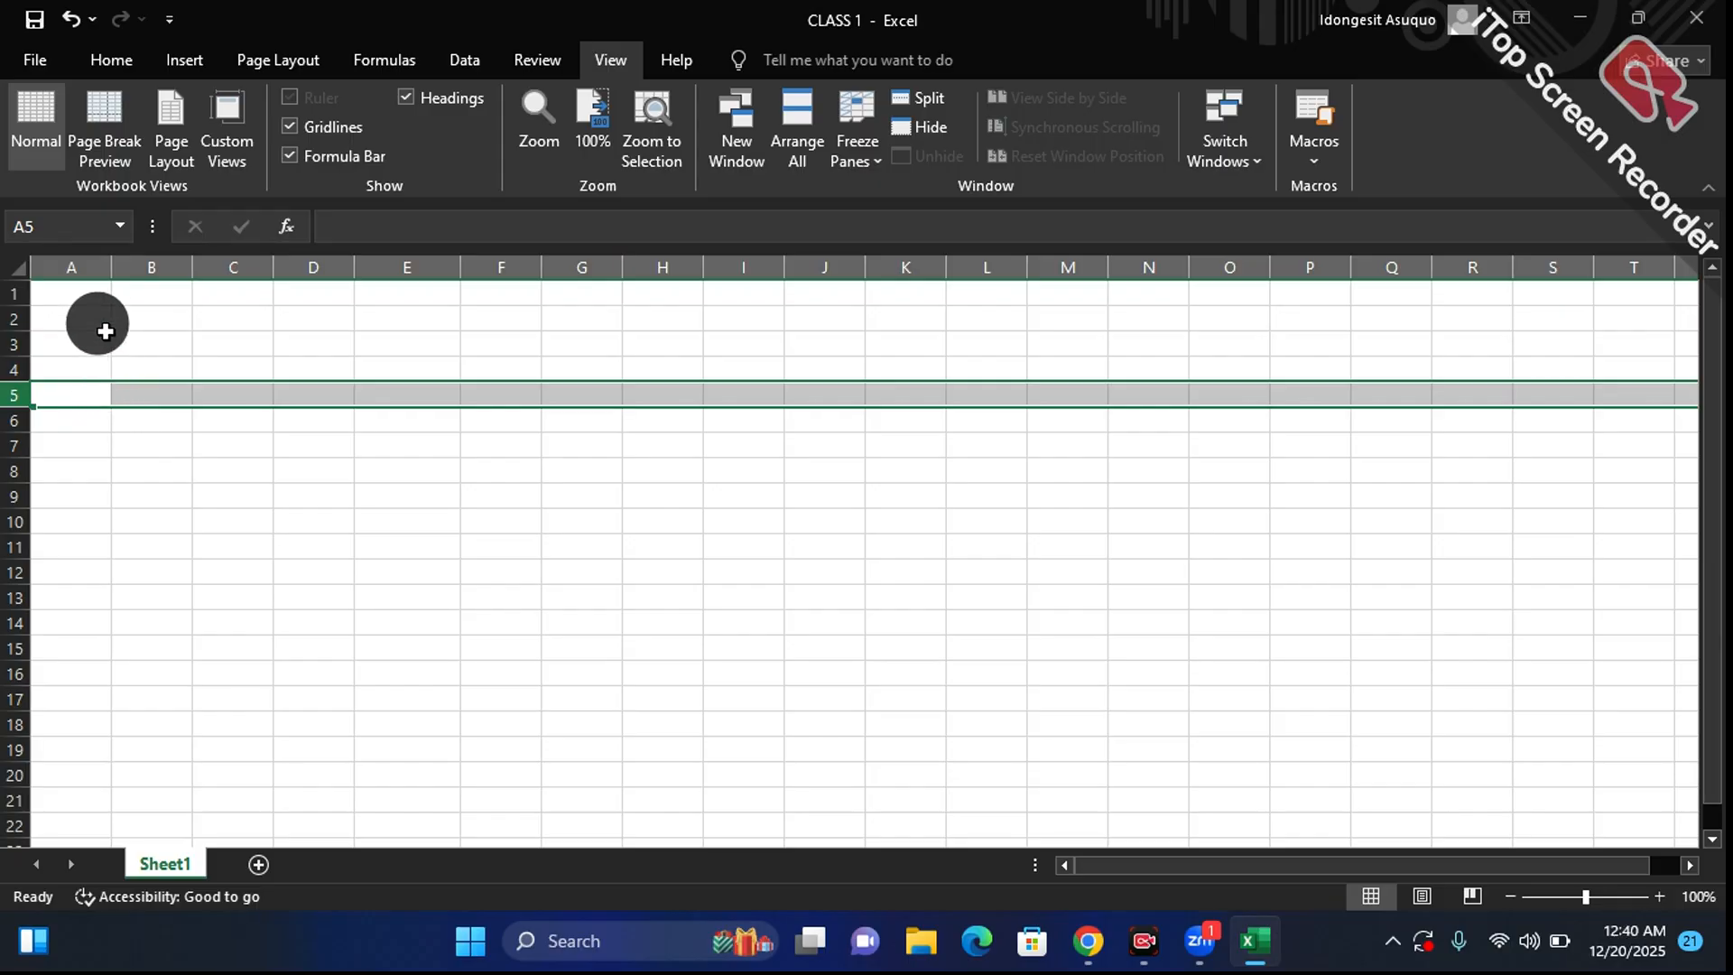
click(90, 265)
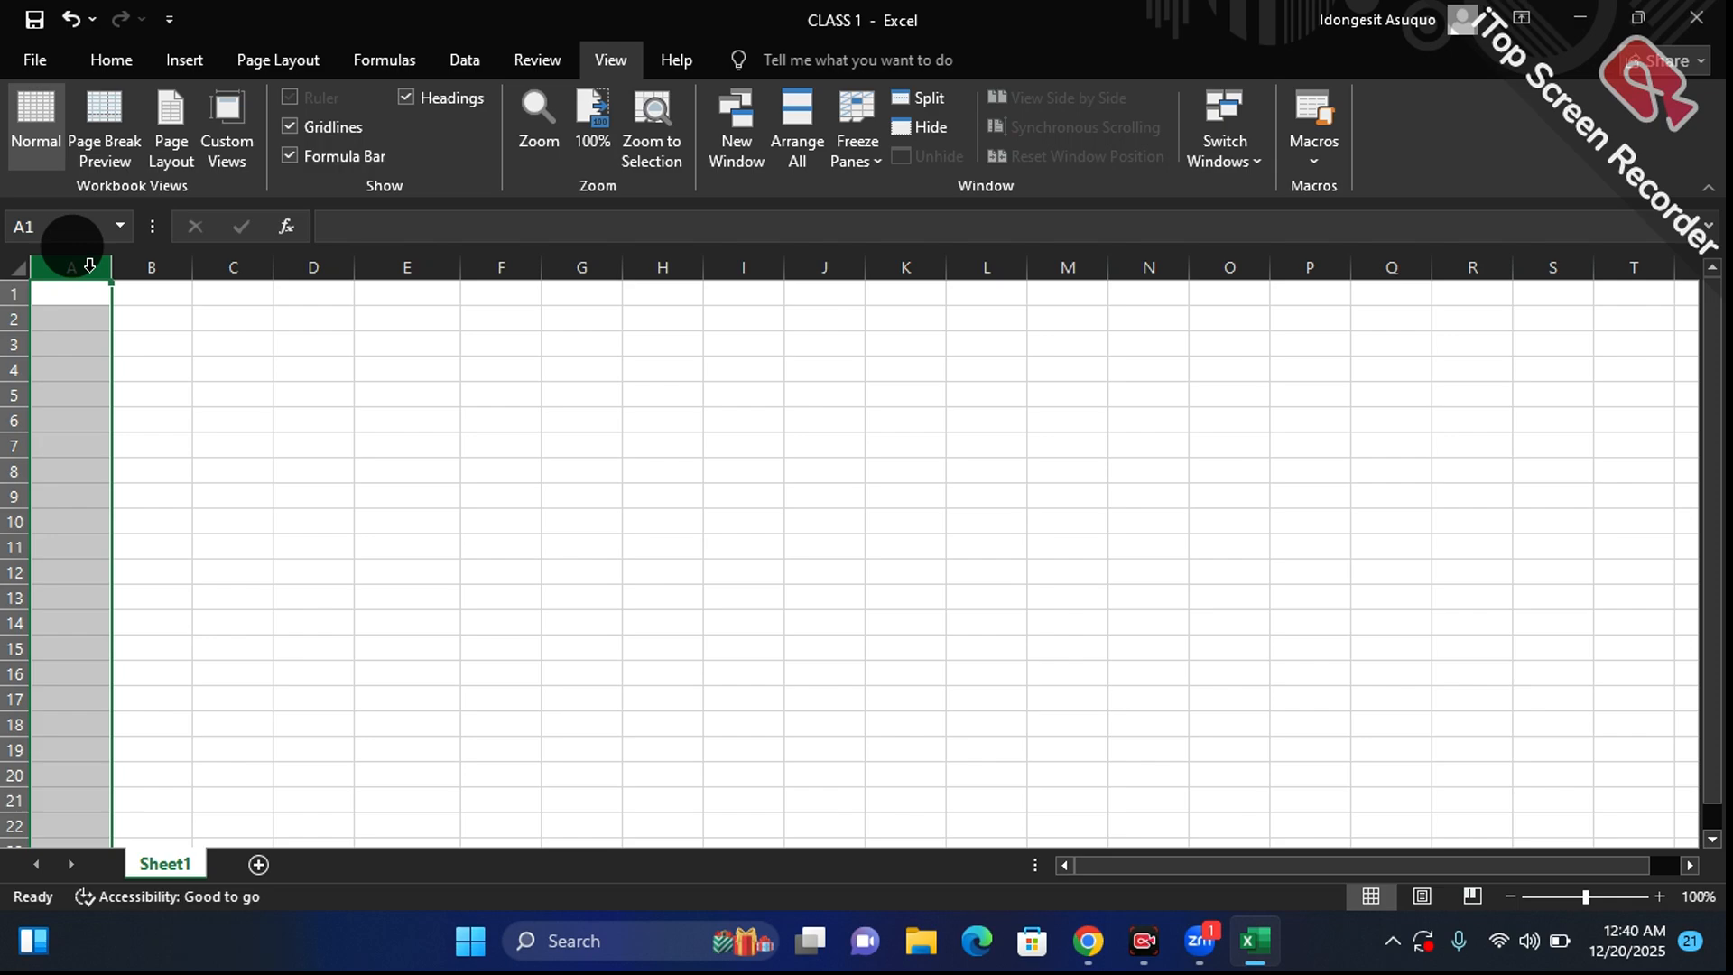
click(267, 391)
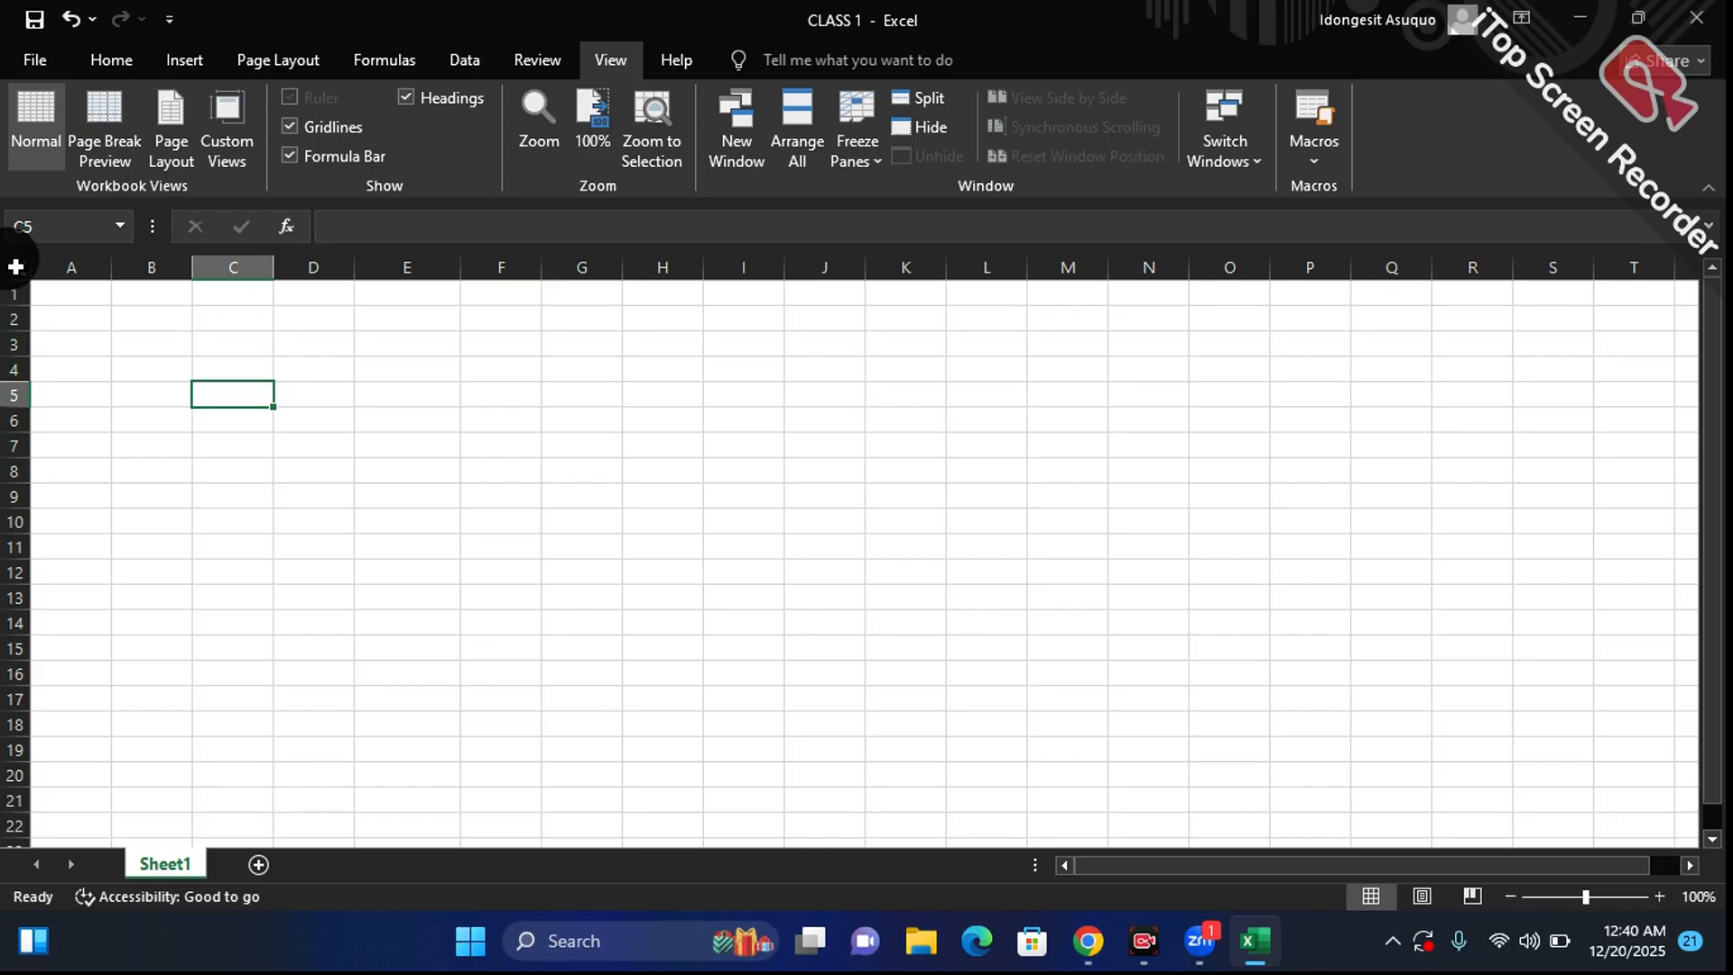
click(15, 266)
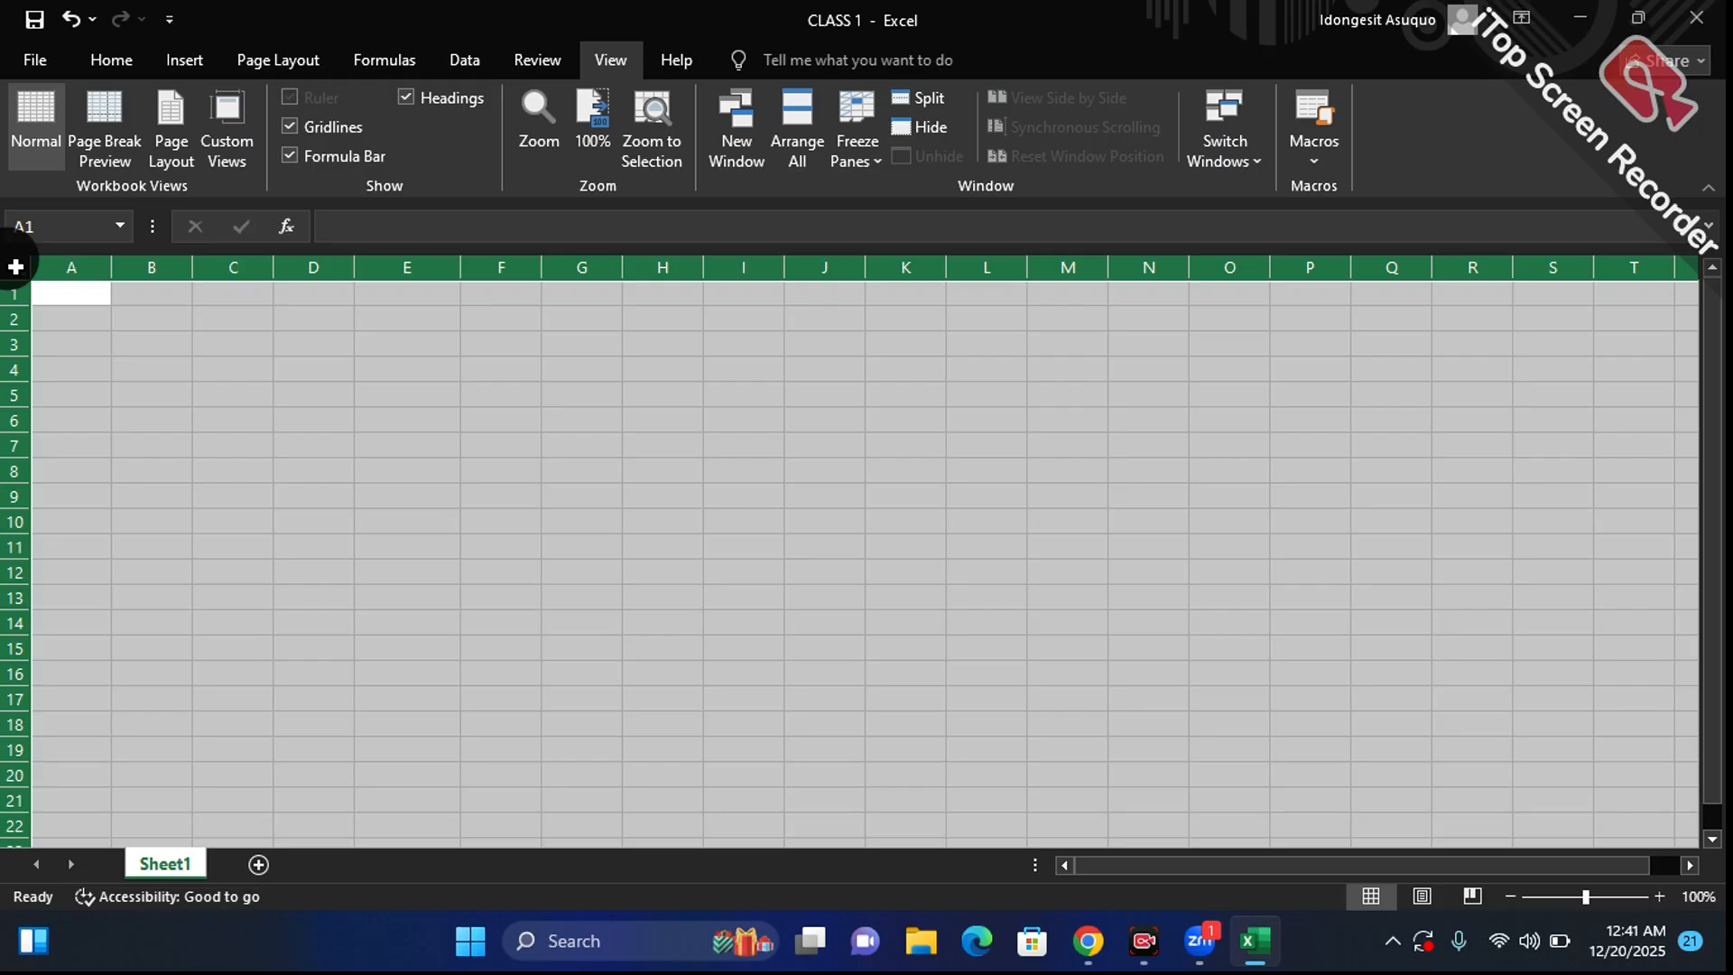
Step: Enter a sample first name in capital letters in cell C5
click(231, 406)
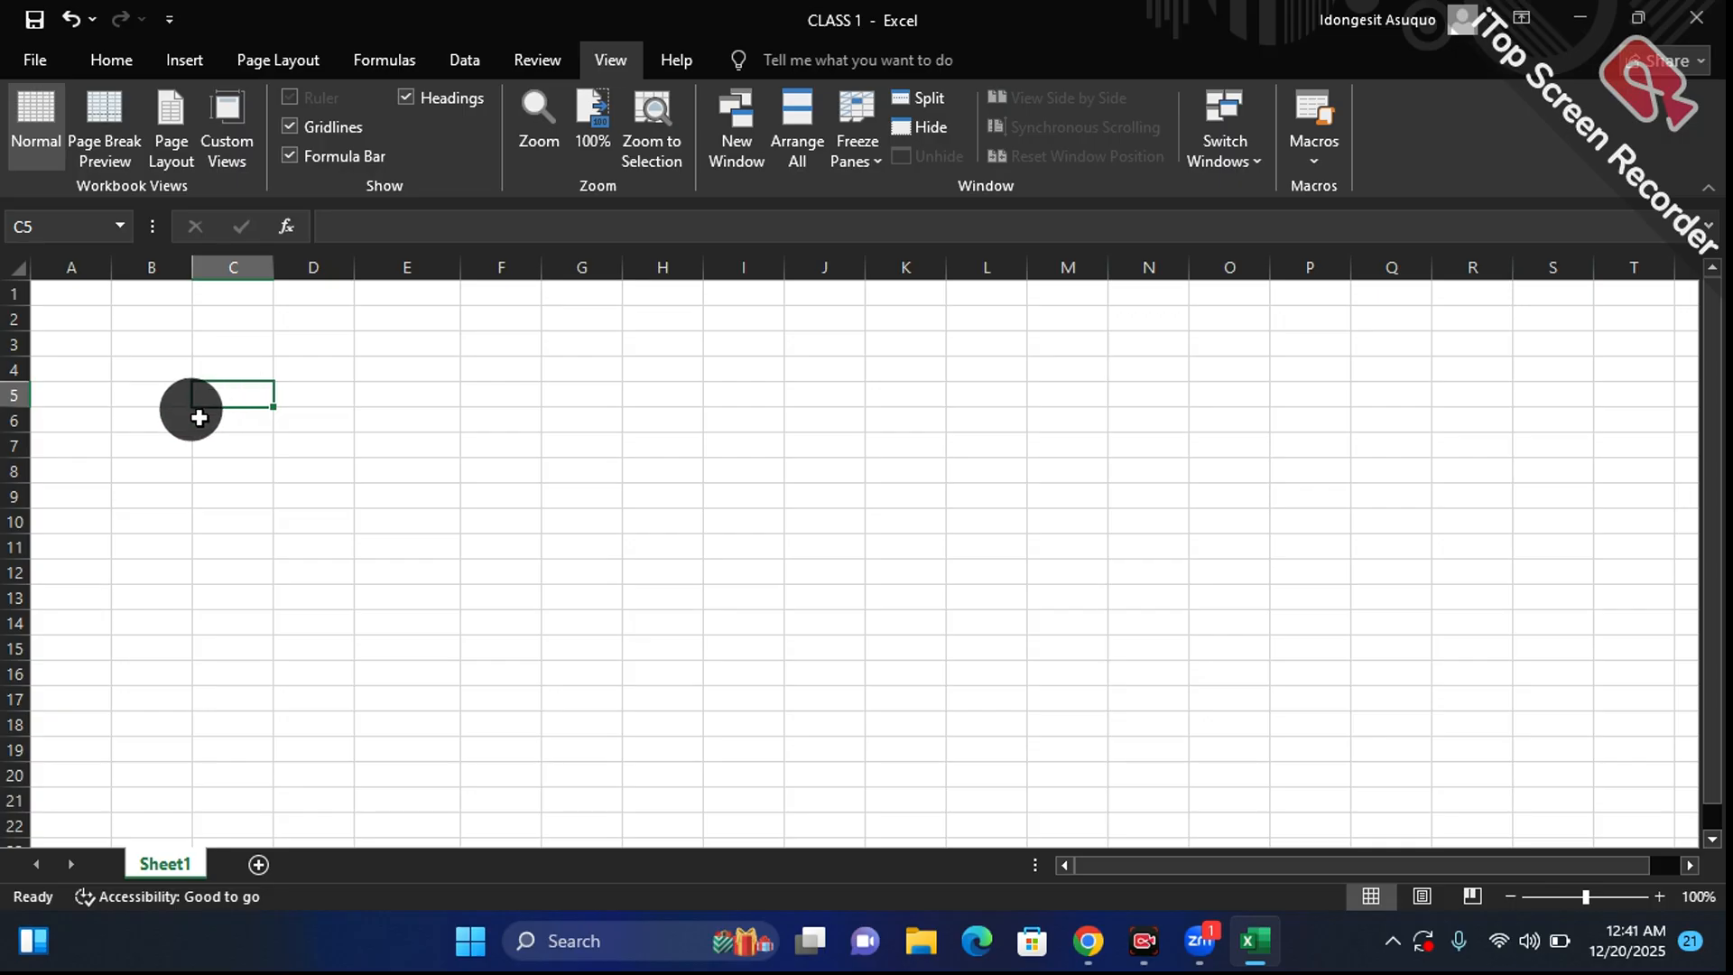
text(JOHN)
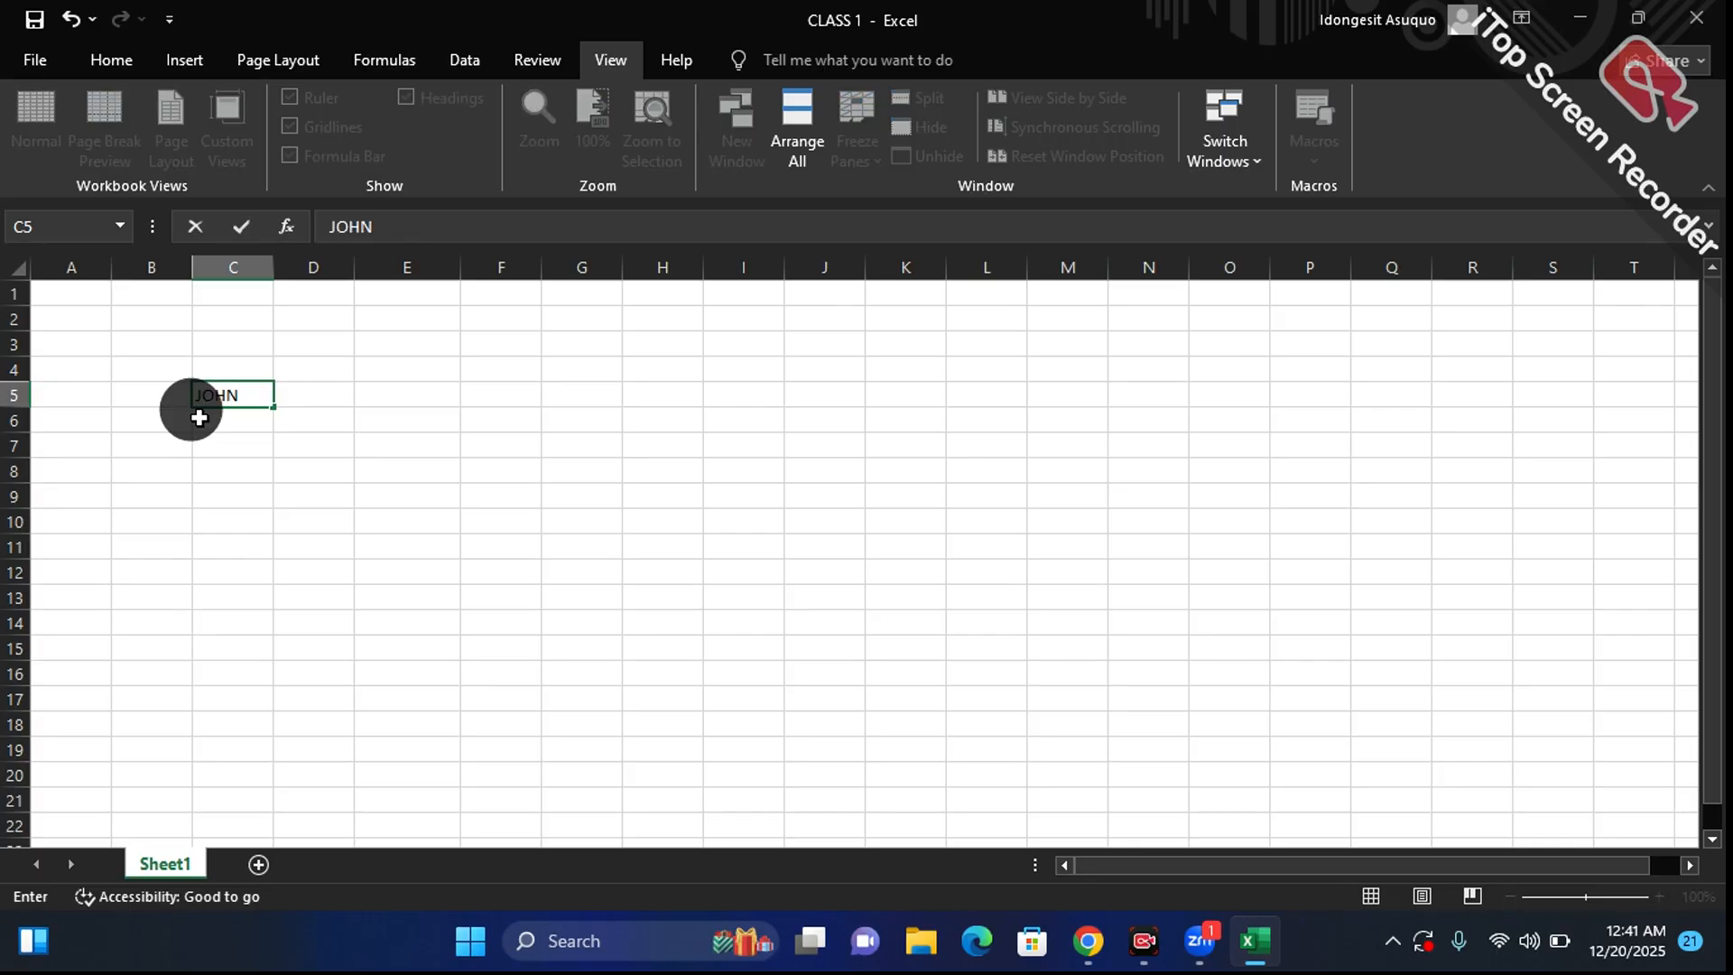
key(Return)
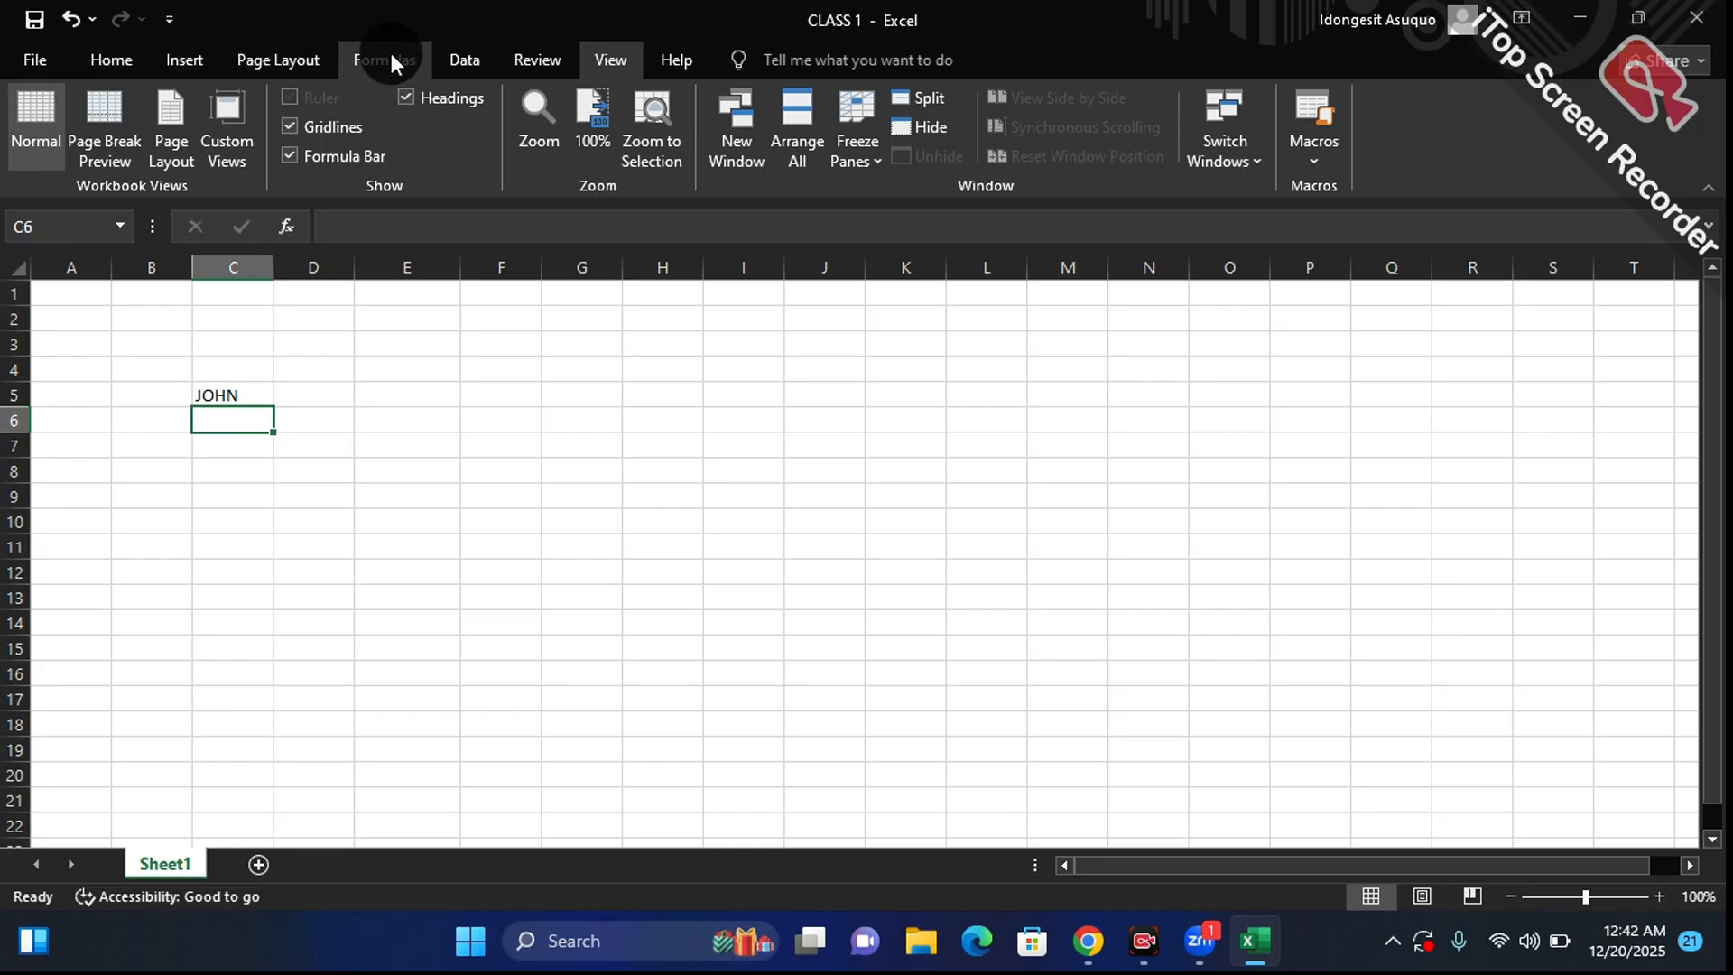
Step: Examine the available number formats and the number categories in Format Cells for cell C6, leaving them unapplied
click(112, 60)
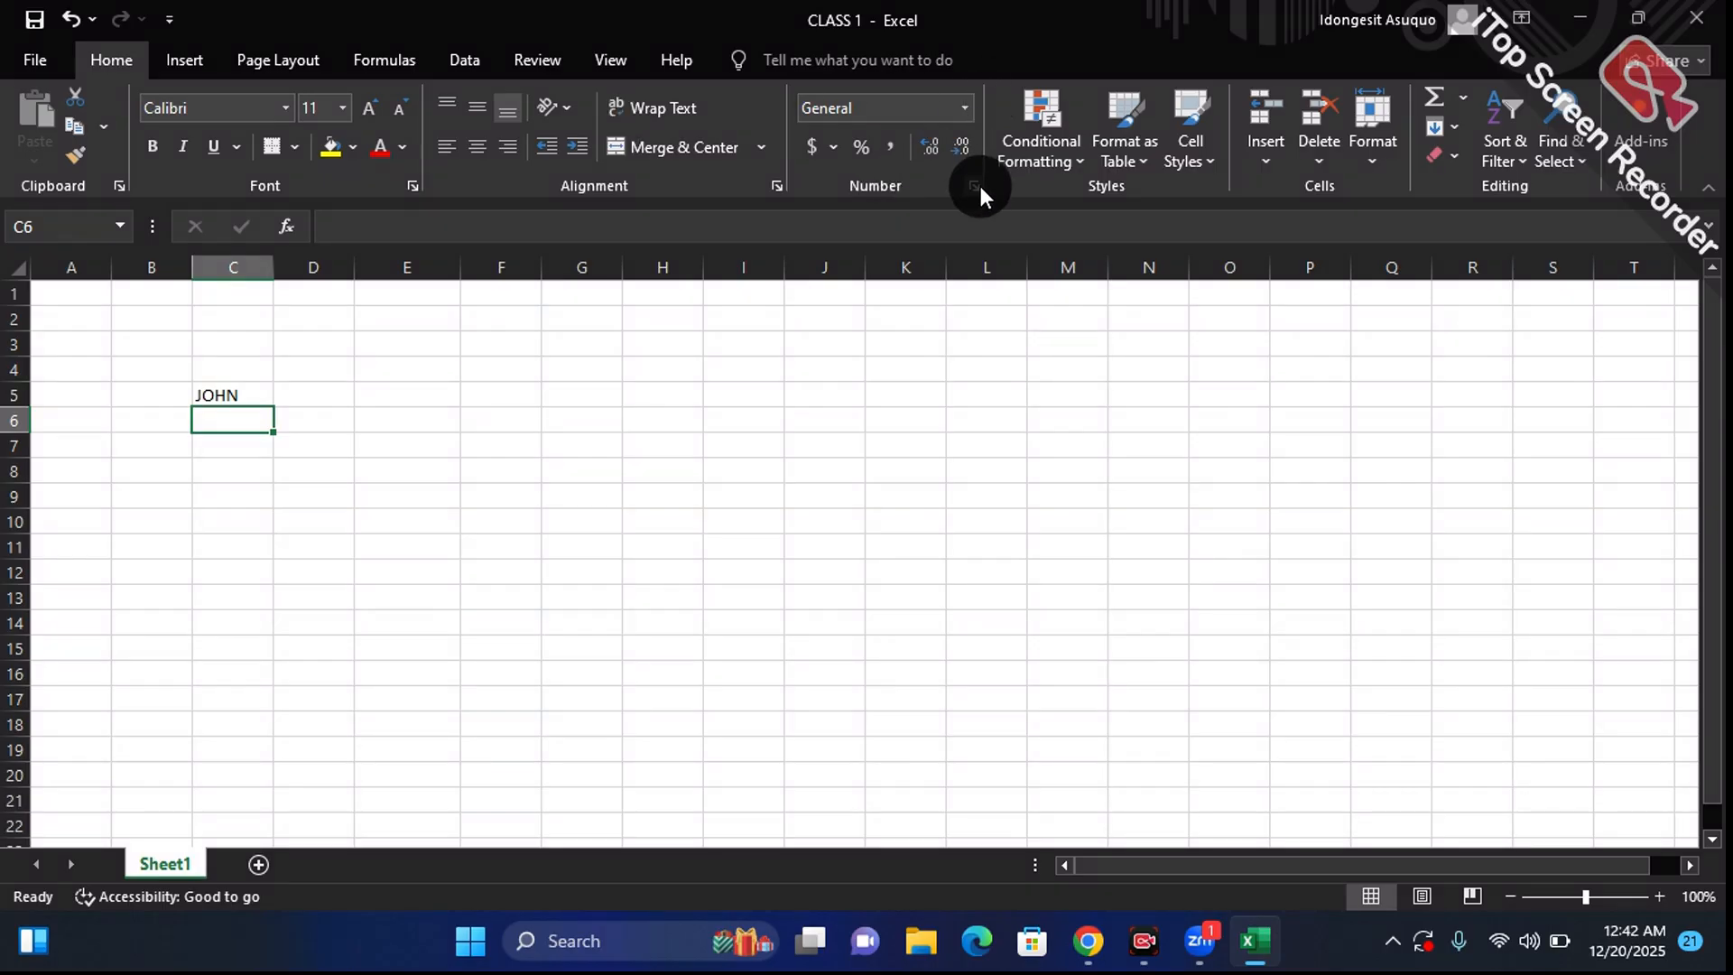
click(965, 107)
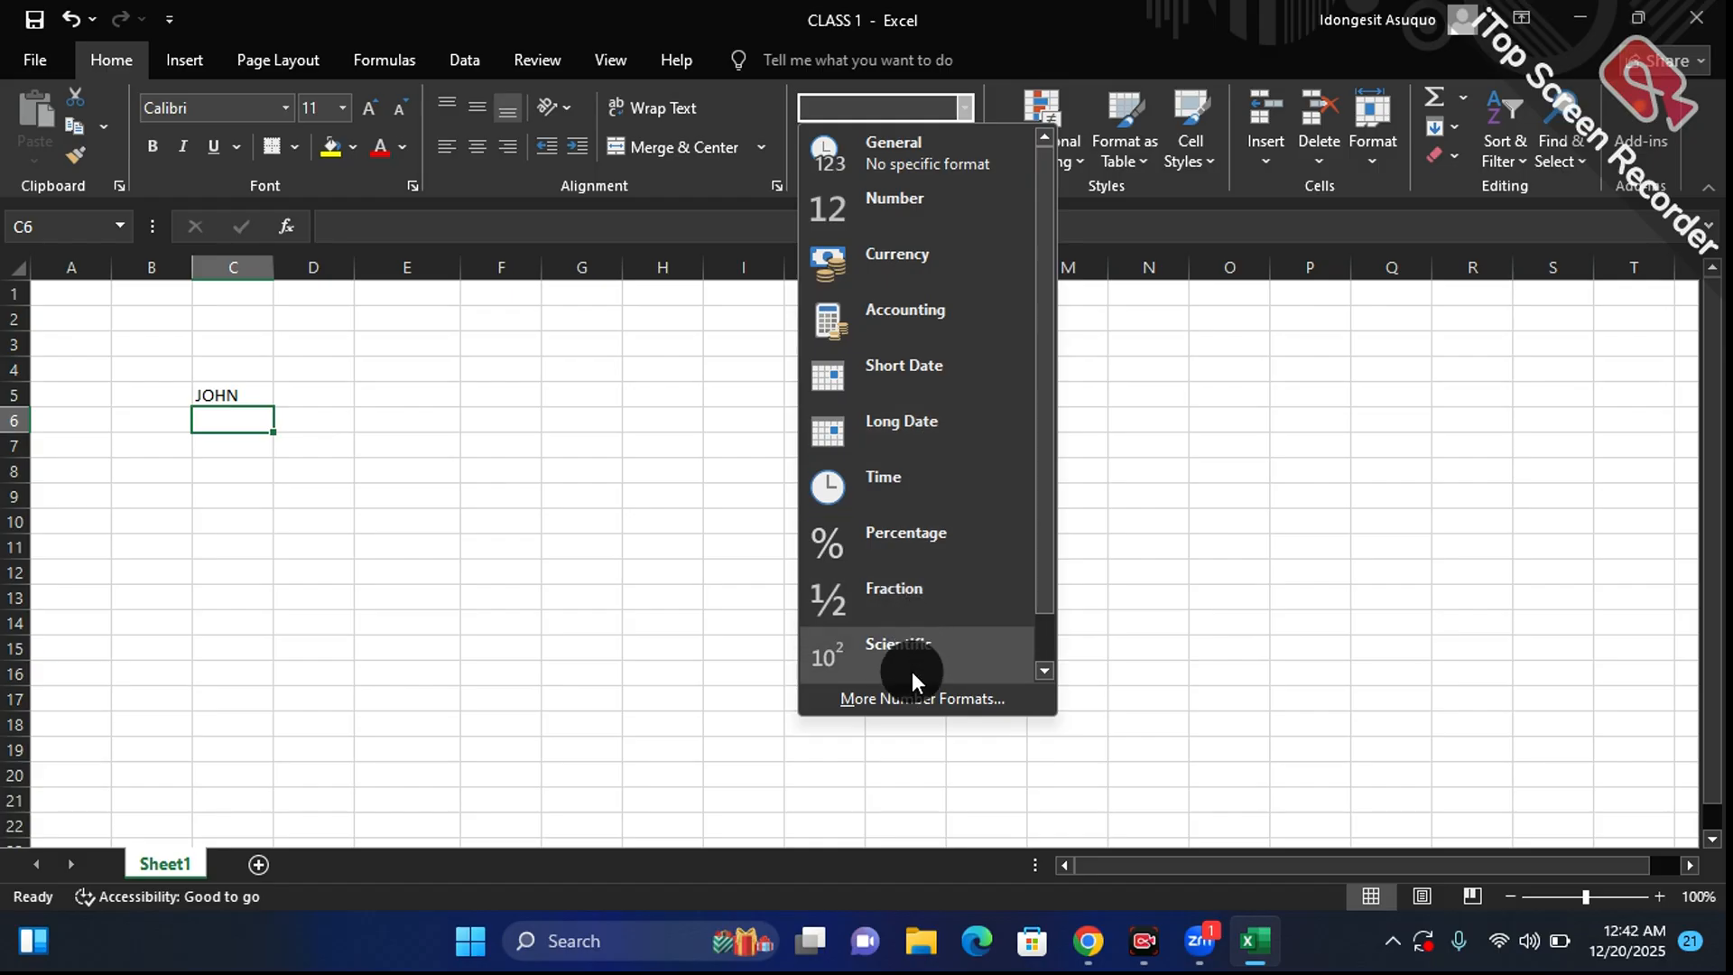
click(912, 698)
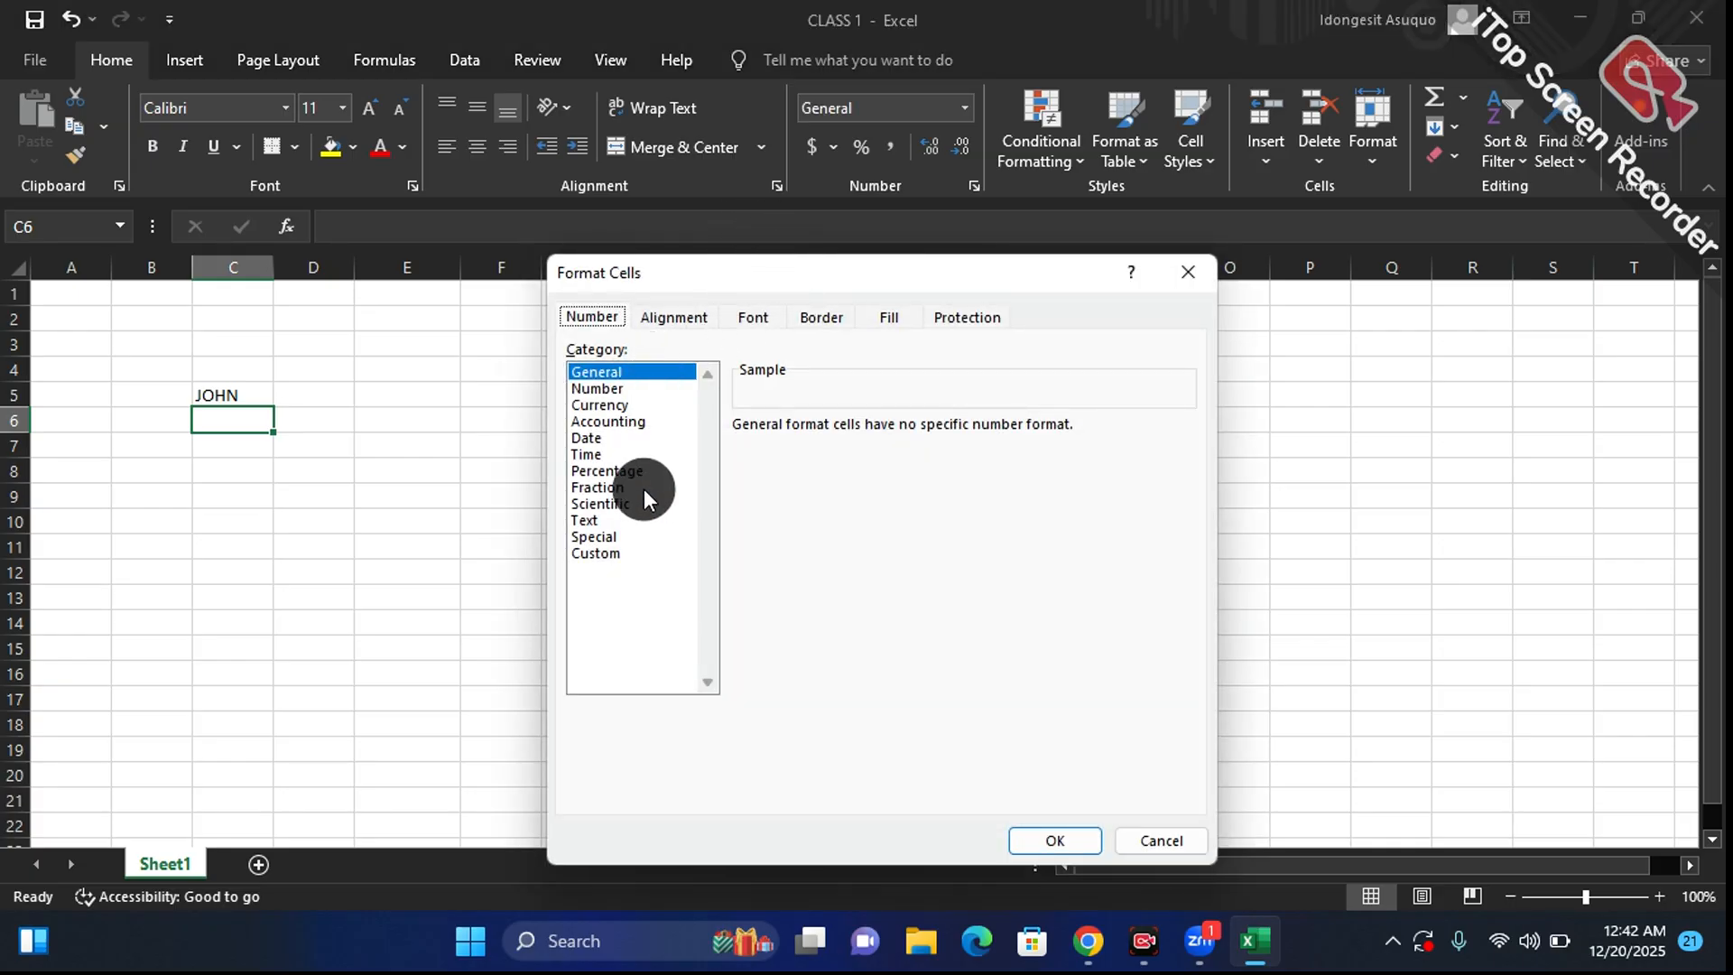
click(1188, 275)
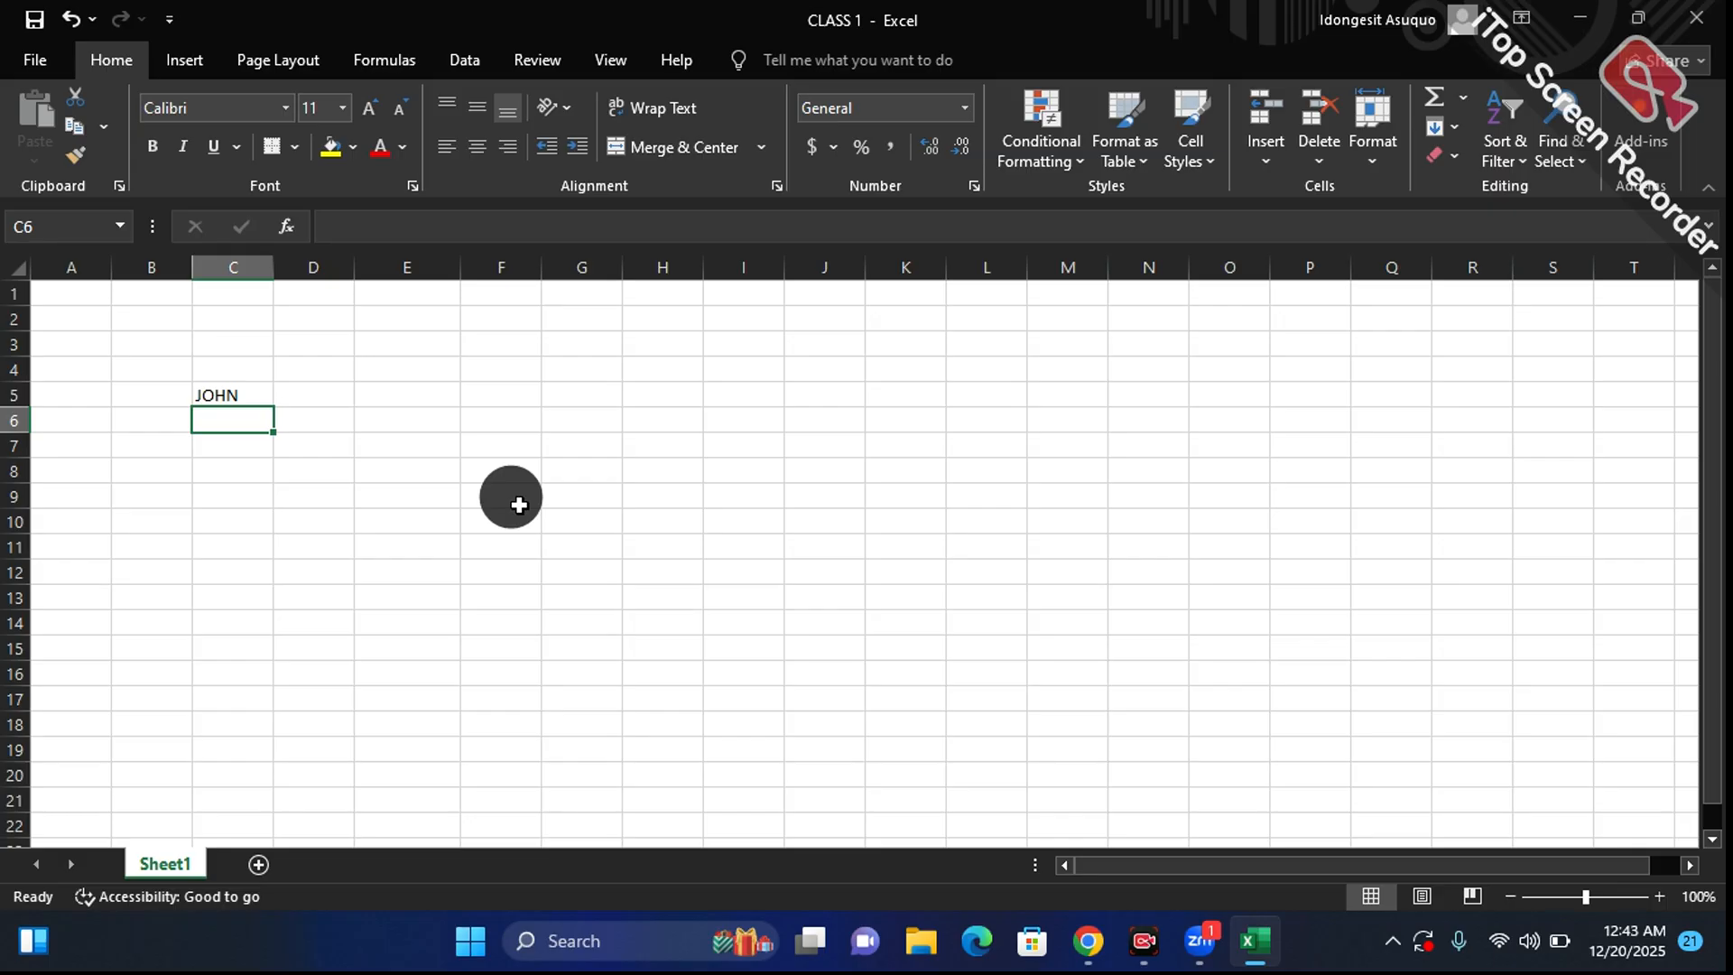
Step: Open the name in cell C5 for in-cell editing and leave it without changing the text
click(228, 395)
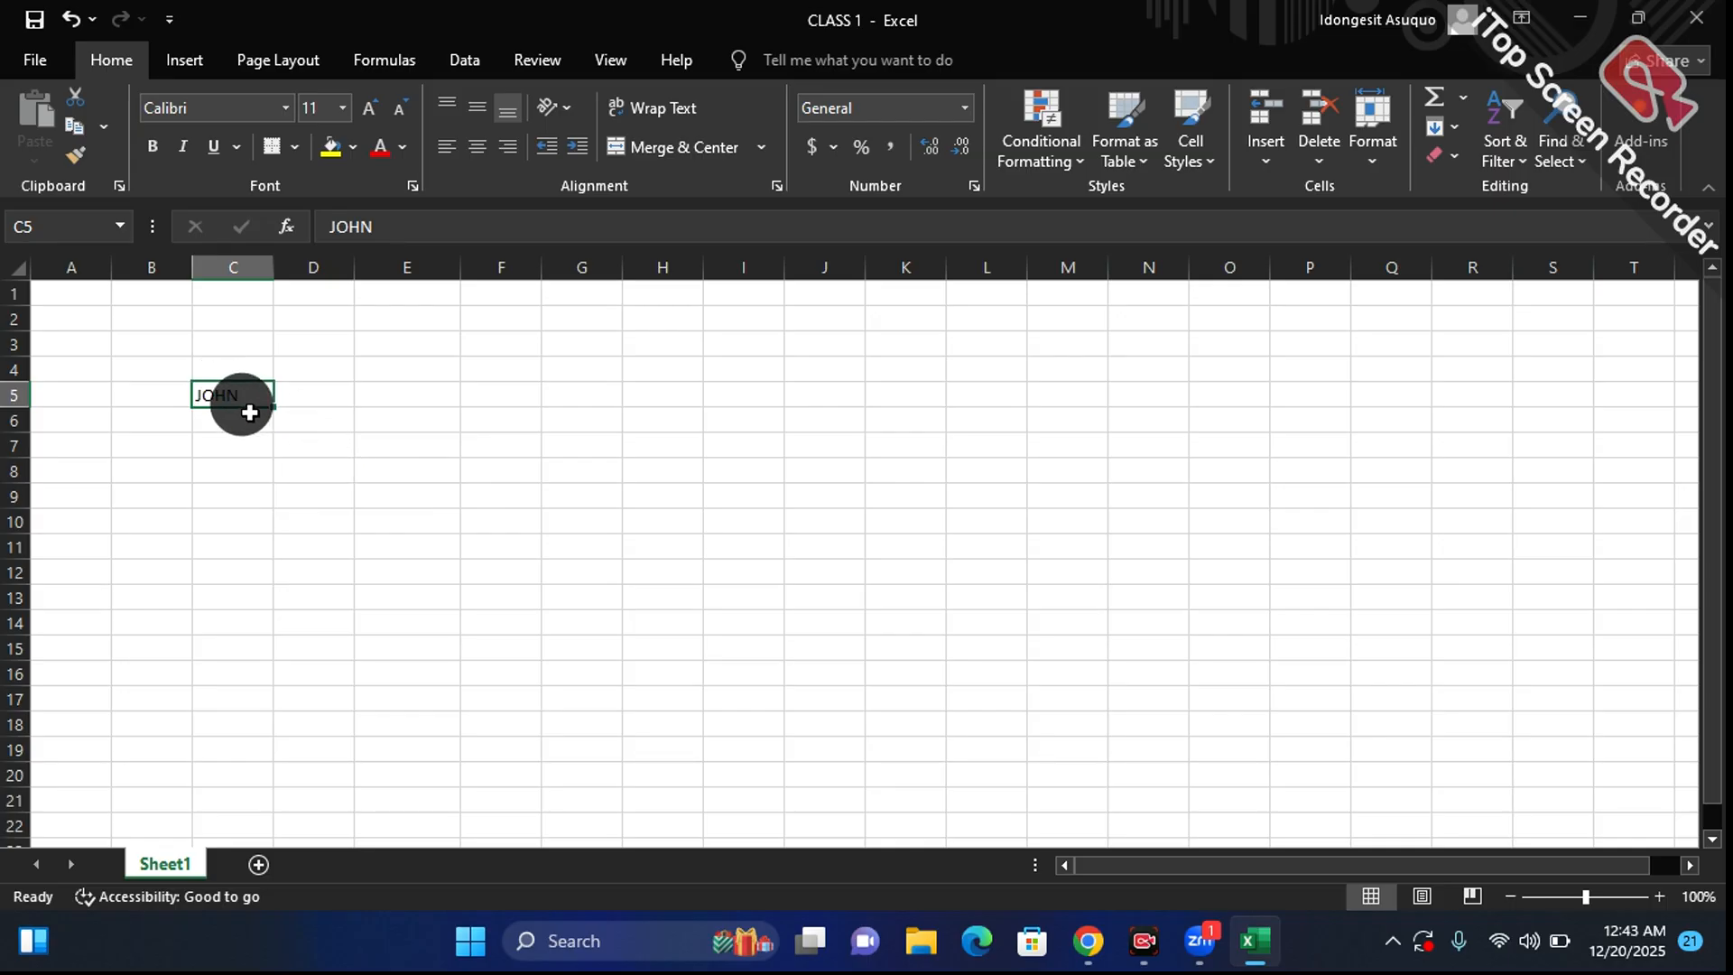
double_click(233, 394)
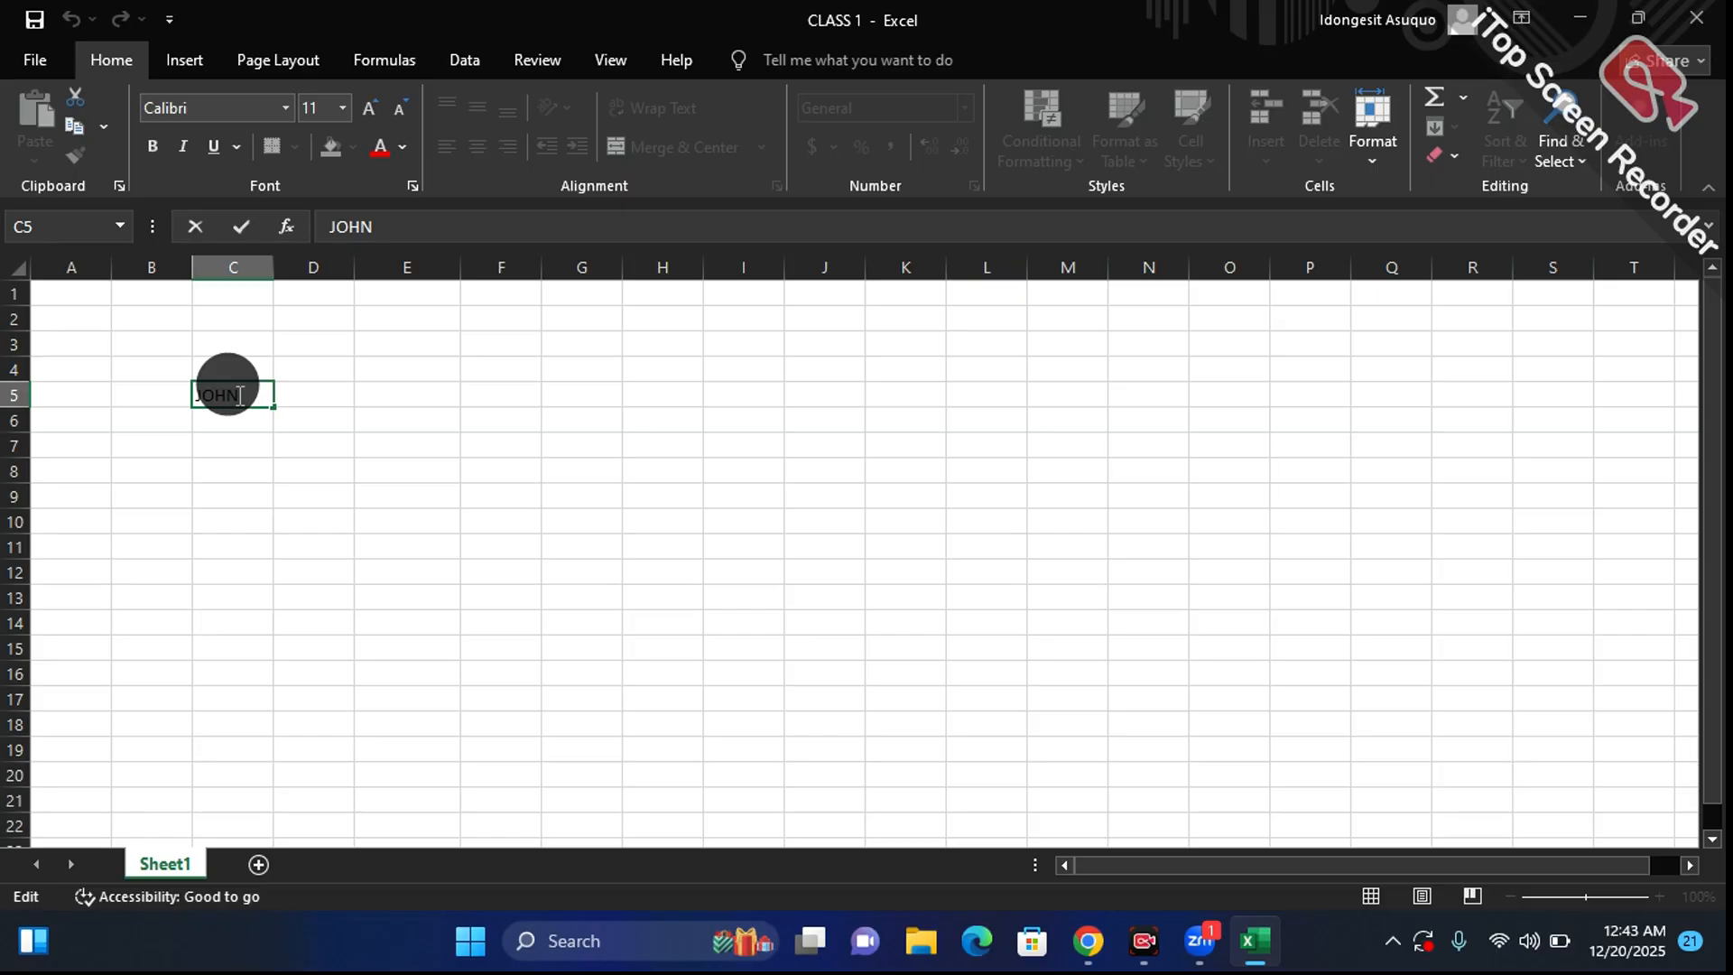
click(343, 531)
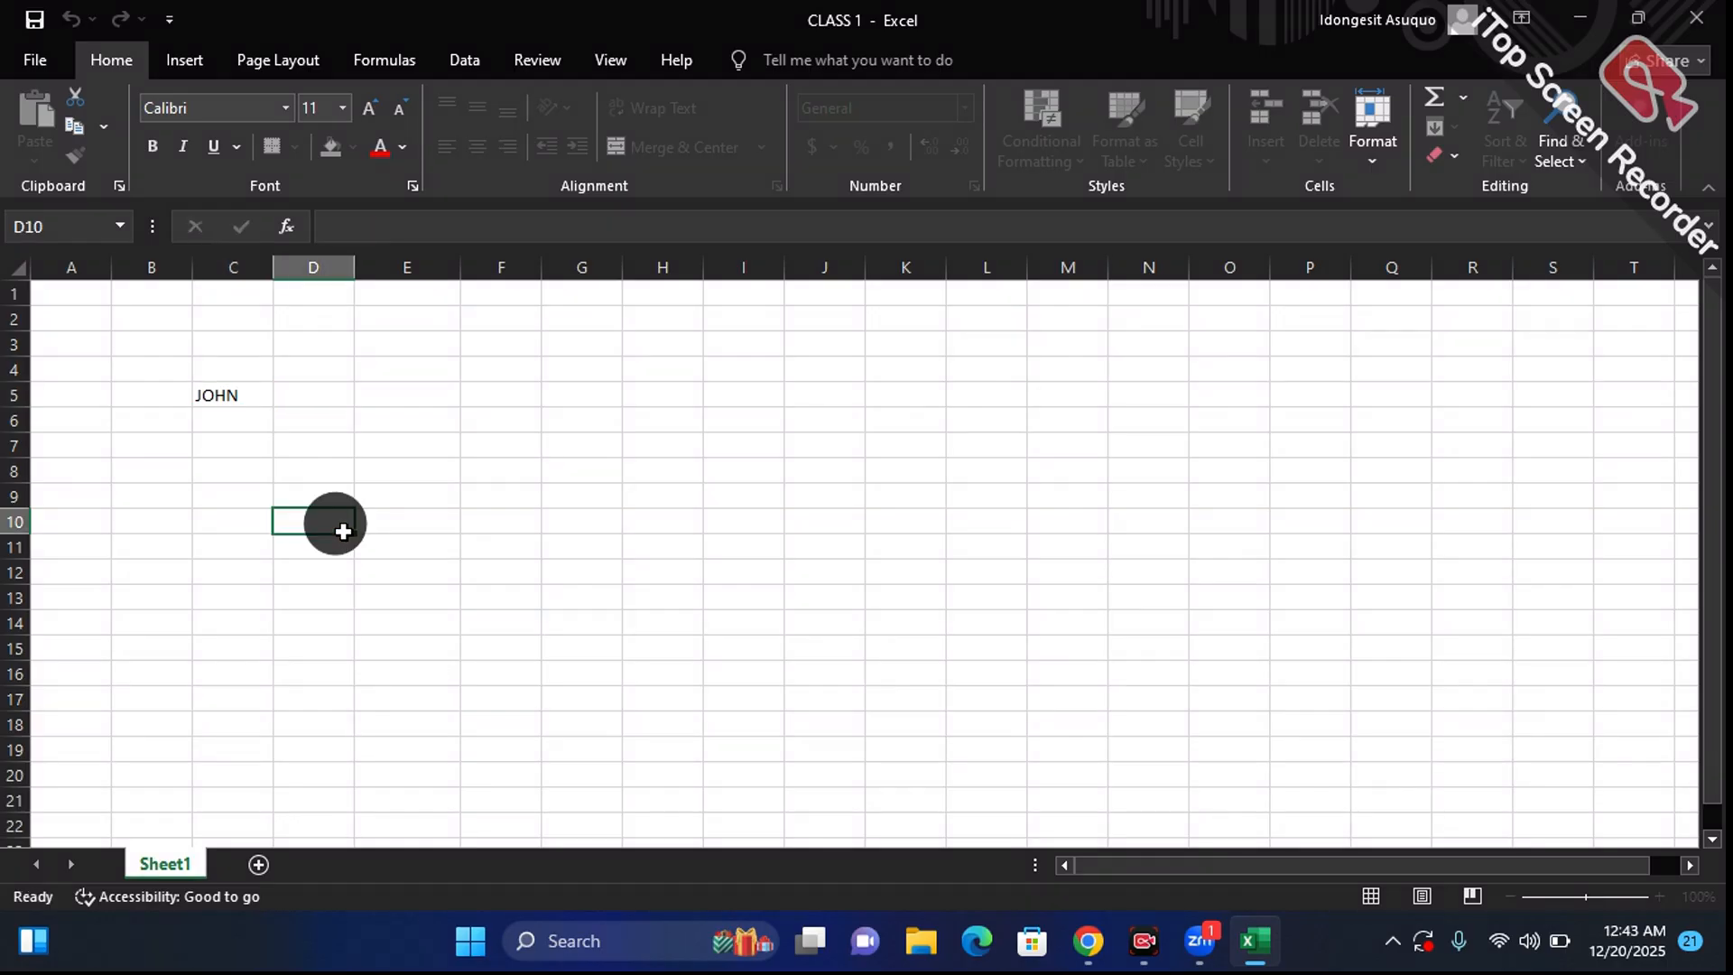
click(225, 395)
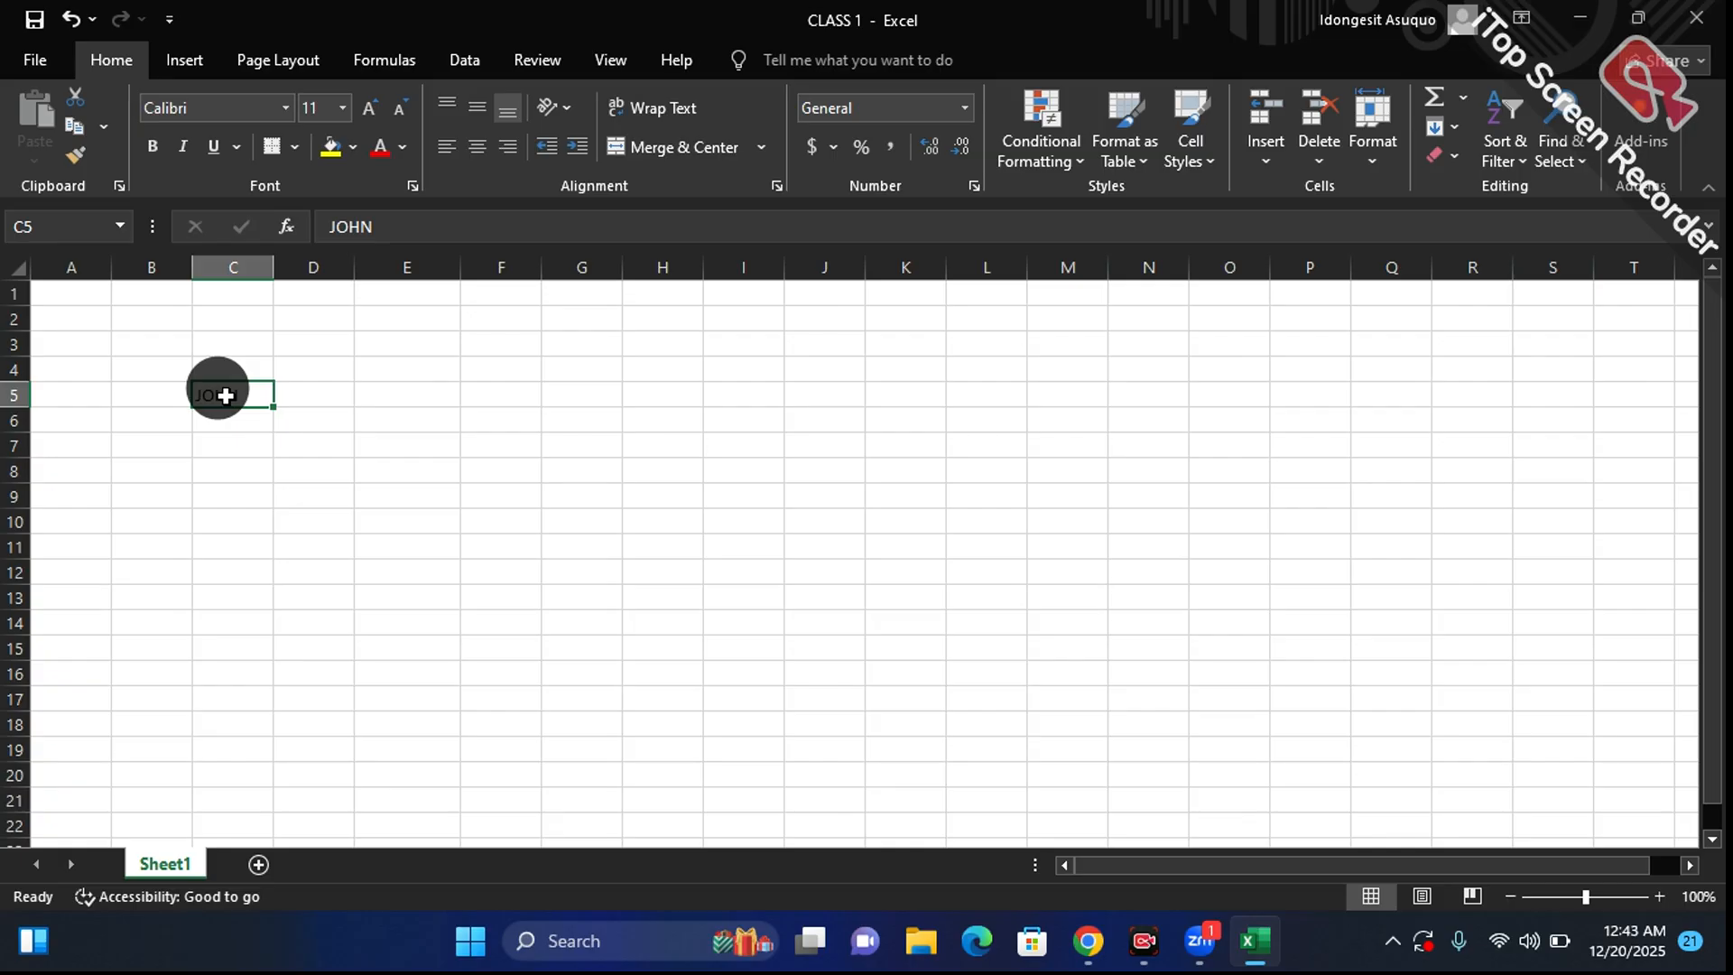
key(XF86MonBrightnessDown)
double_click(226, 396)
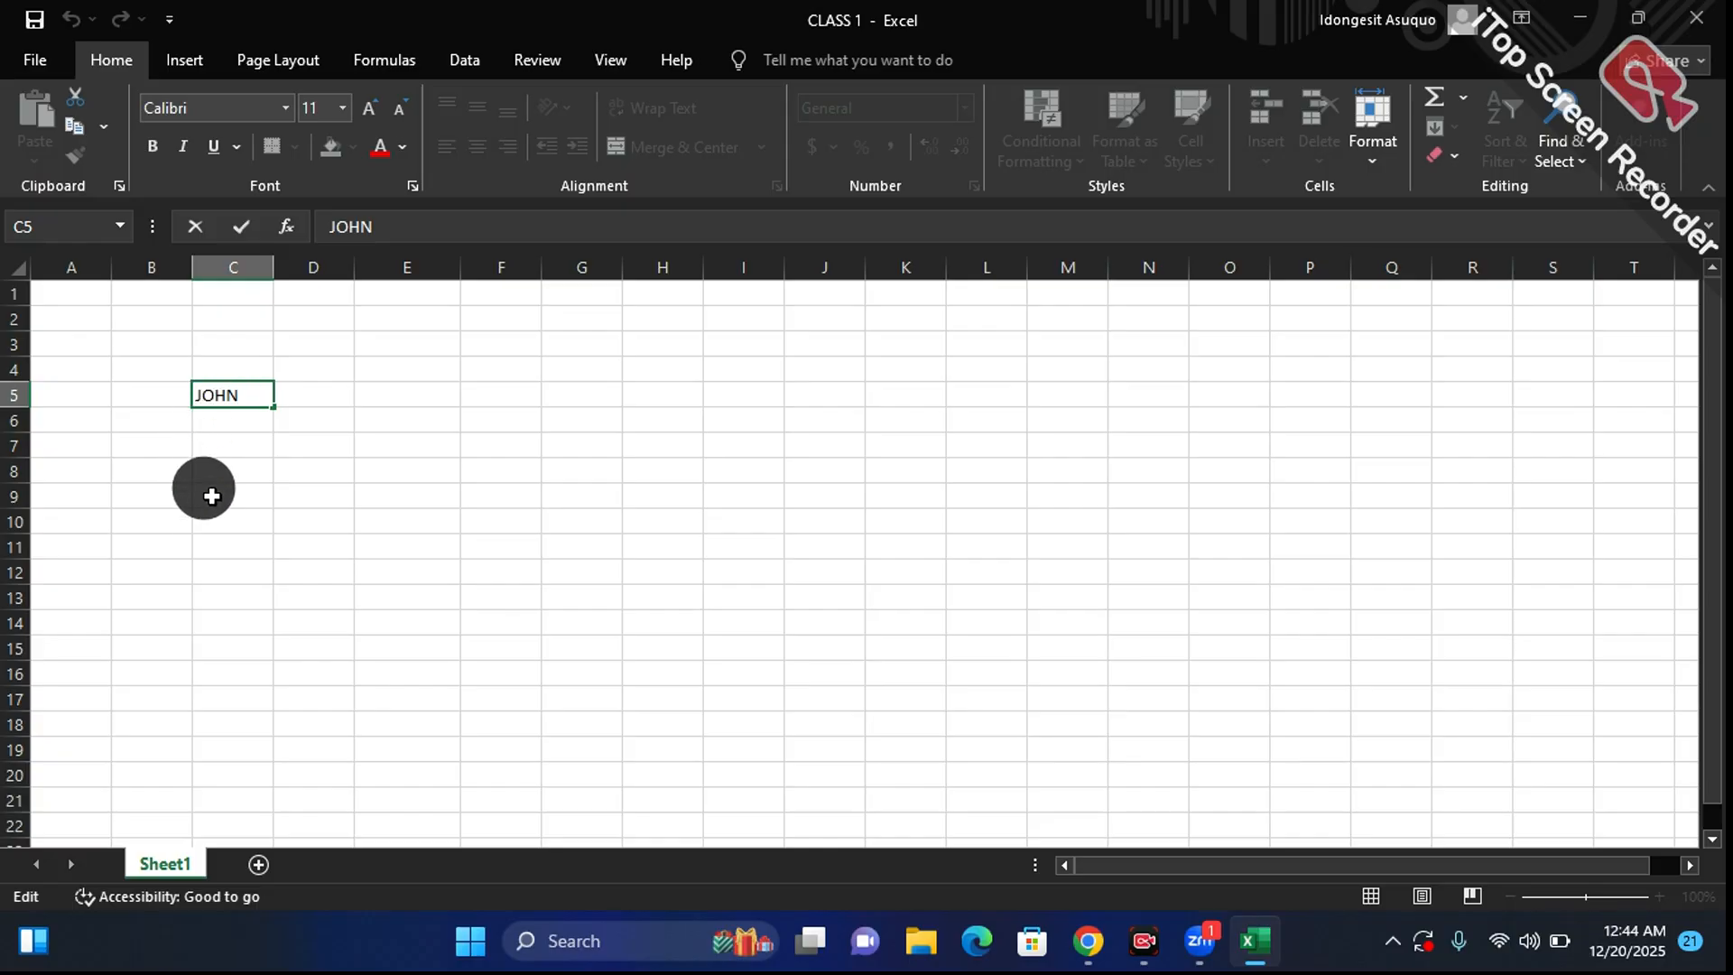
click(209, 524)
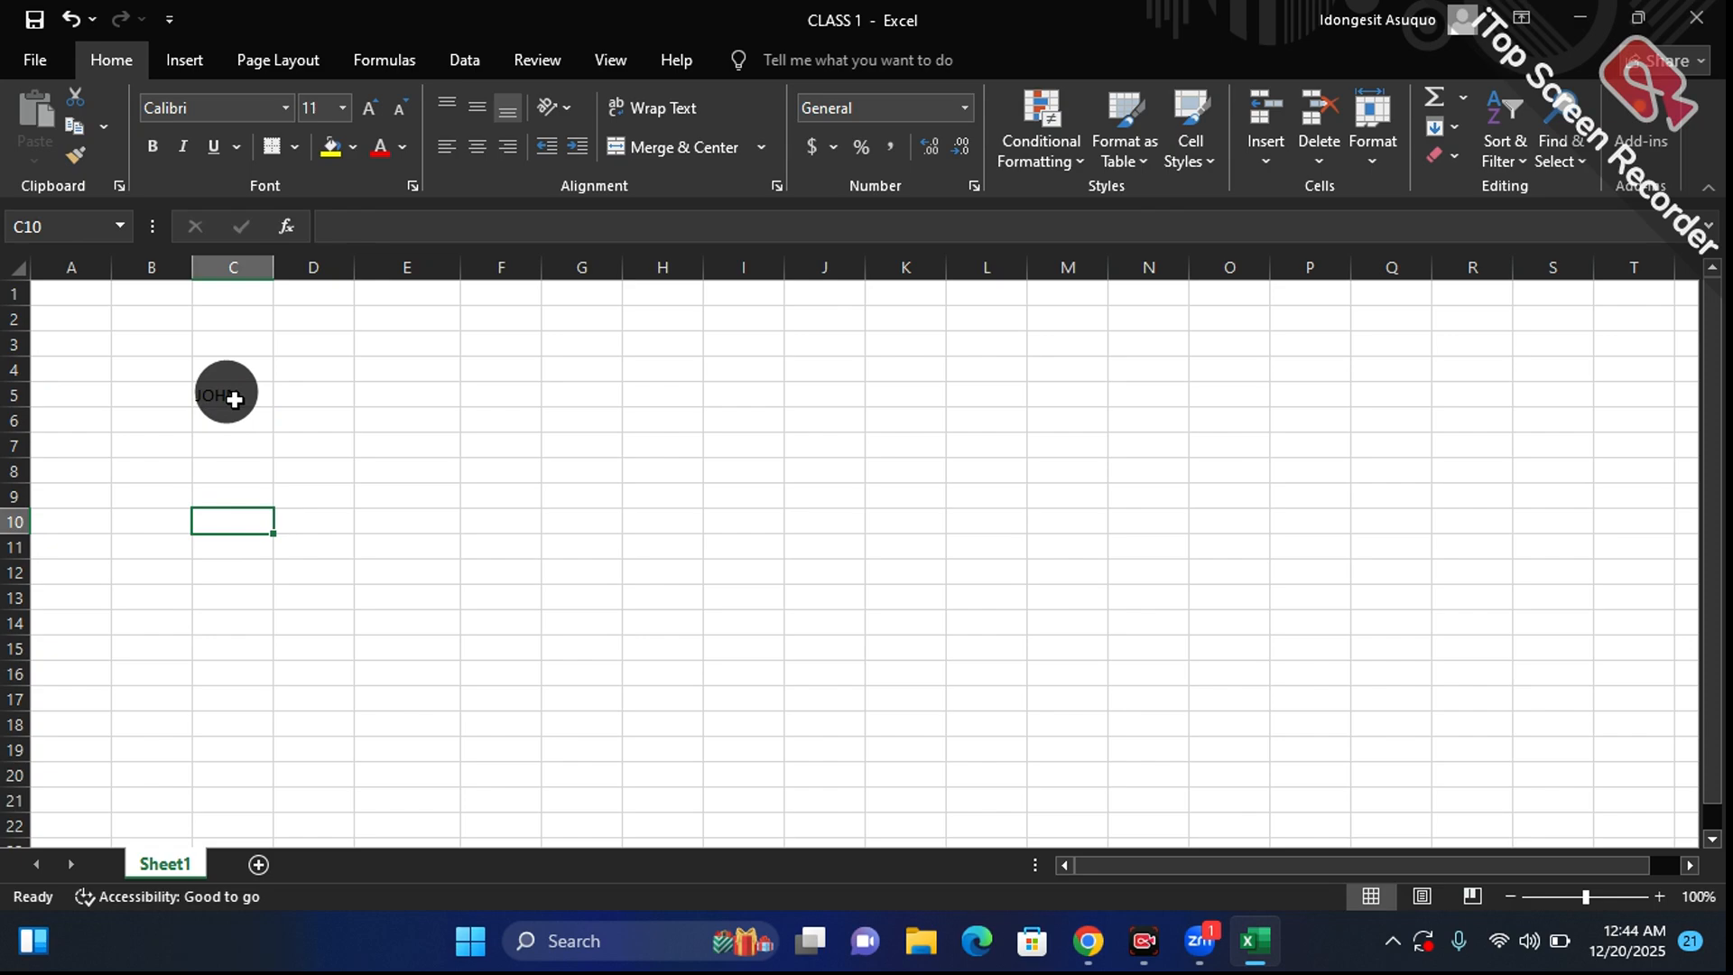
click(233, 397)
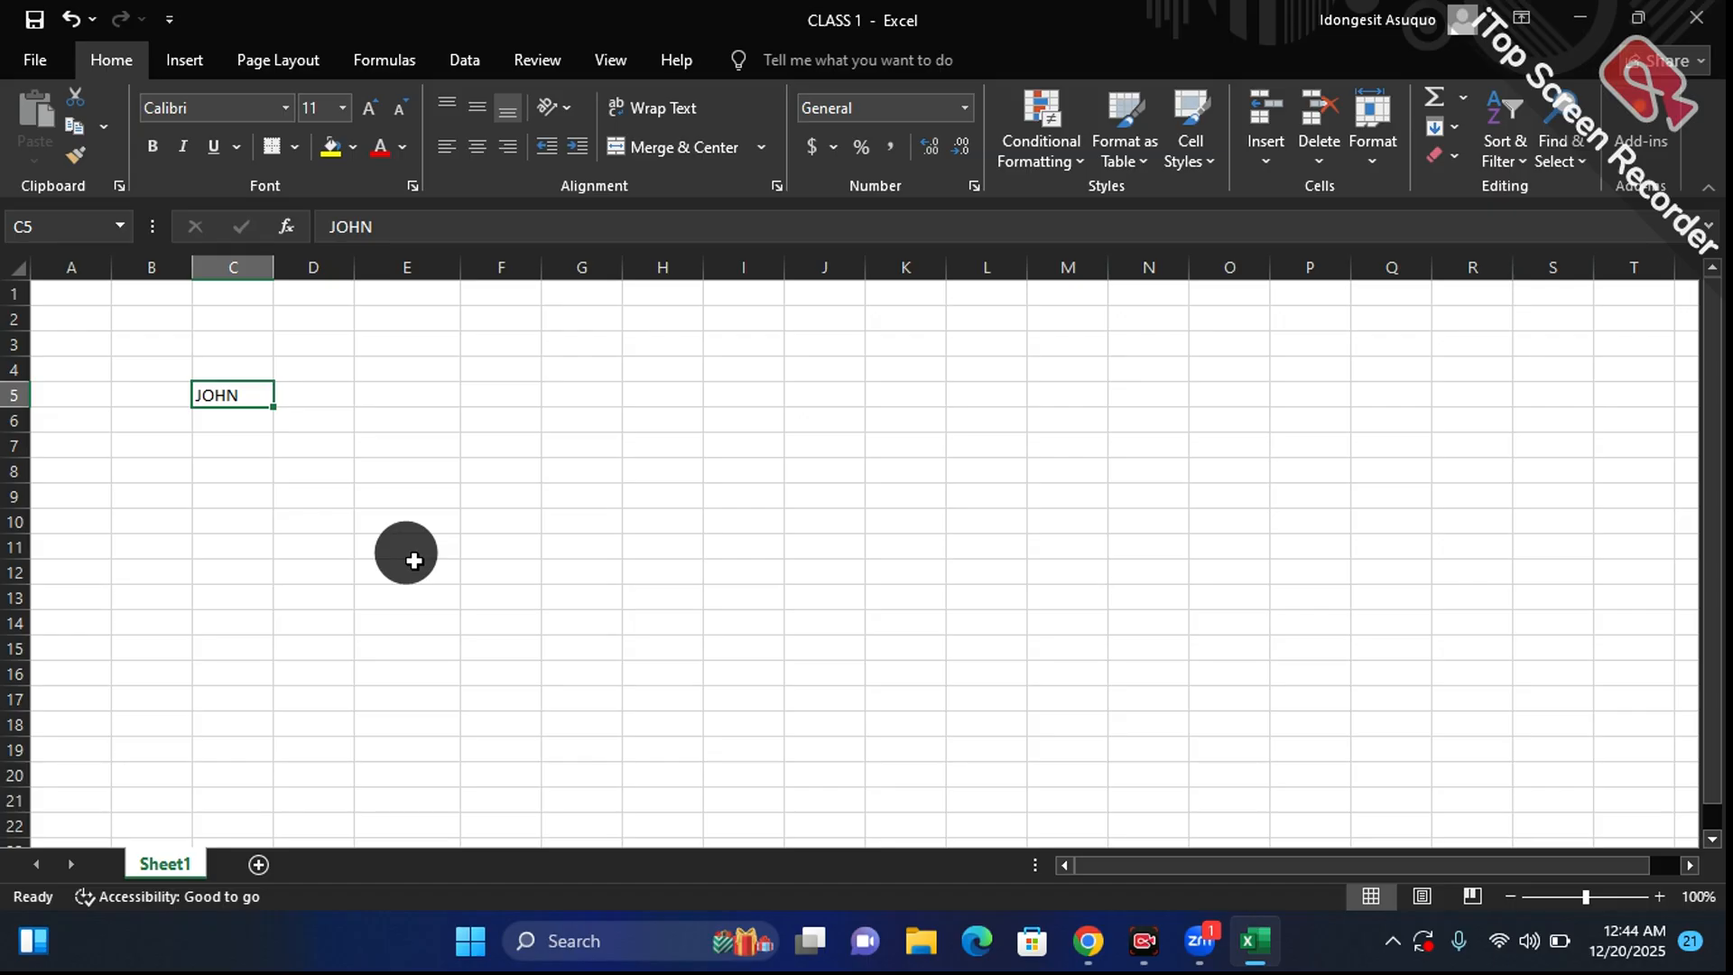
Step: Edit the name in cell C5 in place by erasing single letters and retyping them
double_click(228, 397)
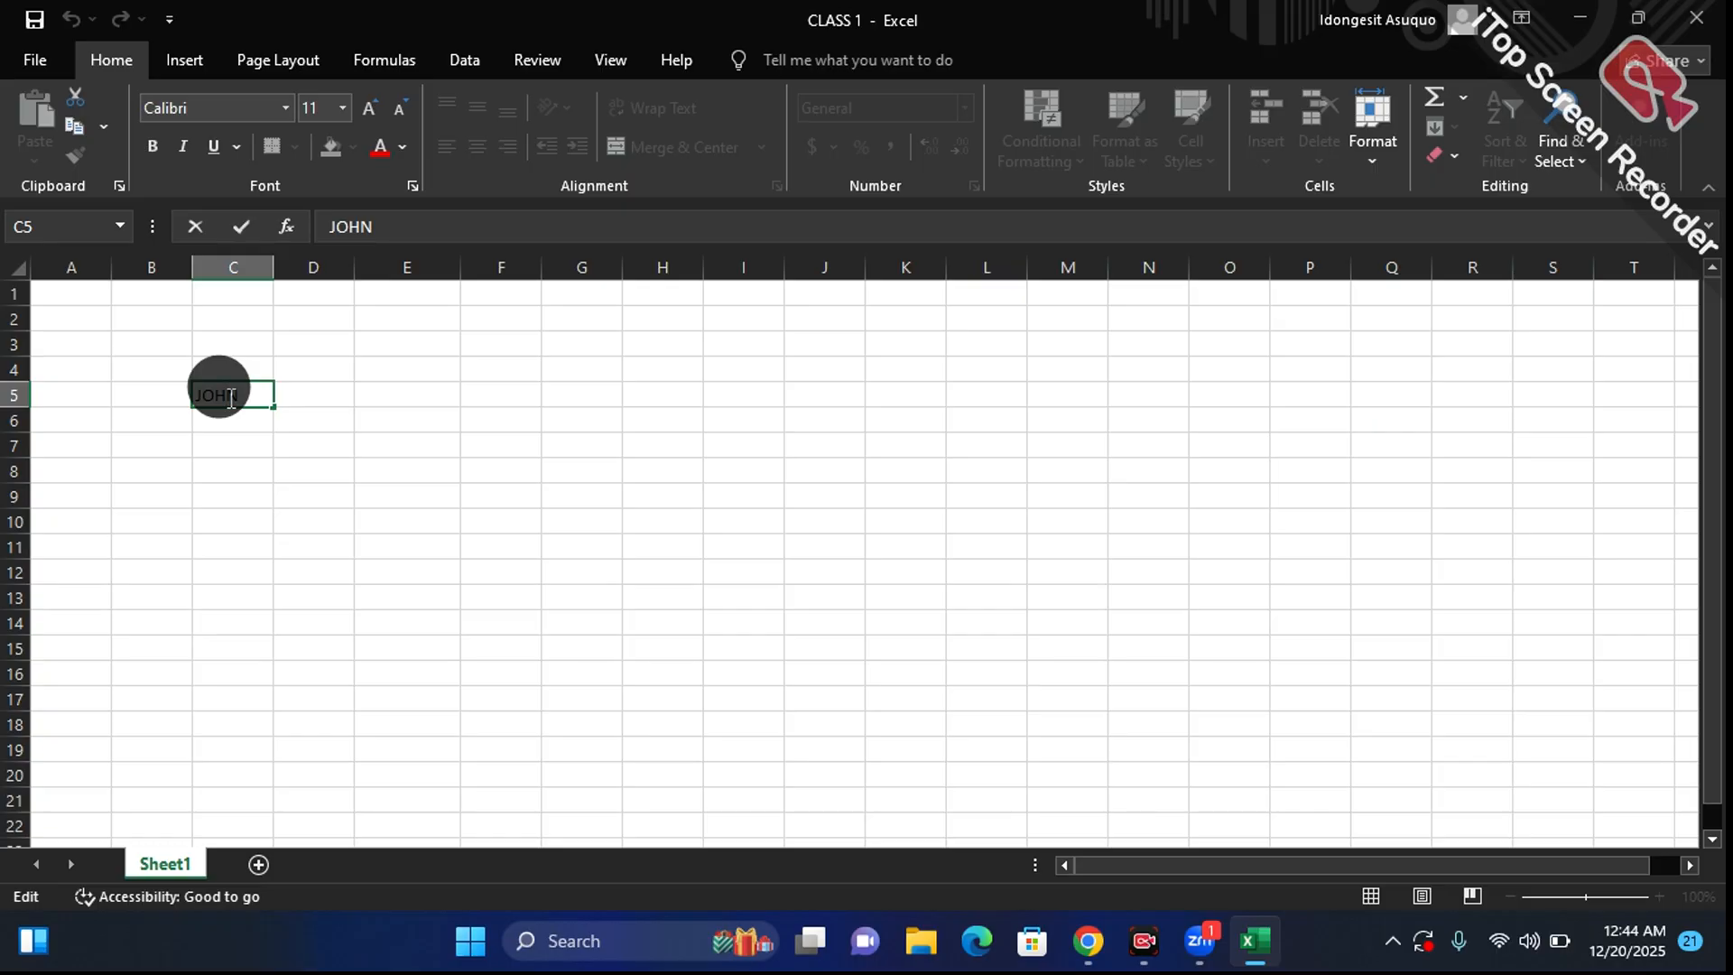
key(BackSpace)
text(H)
key(Delete)
text(N)
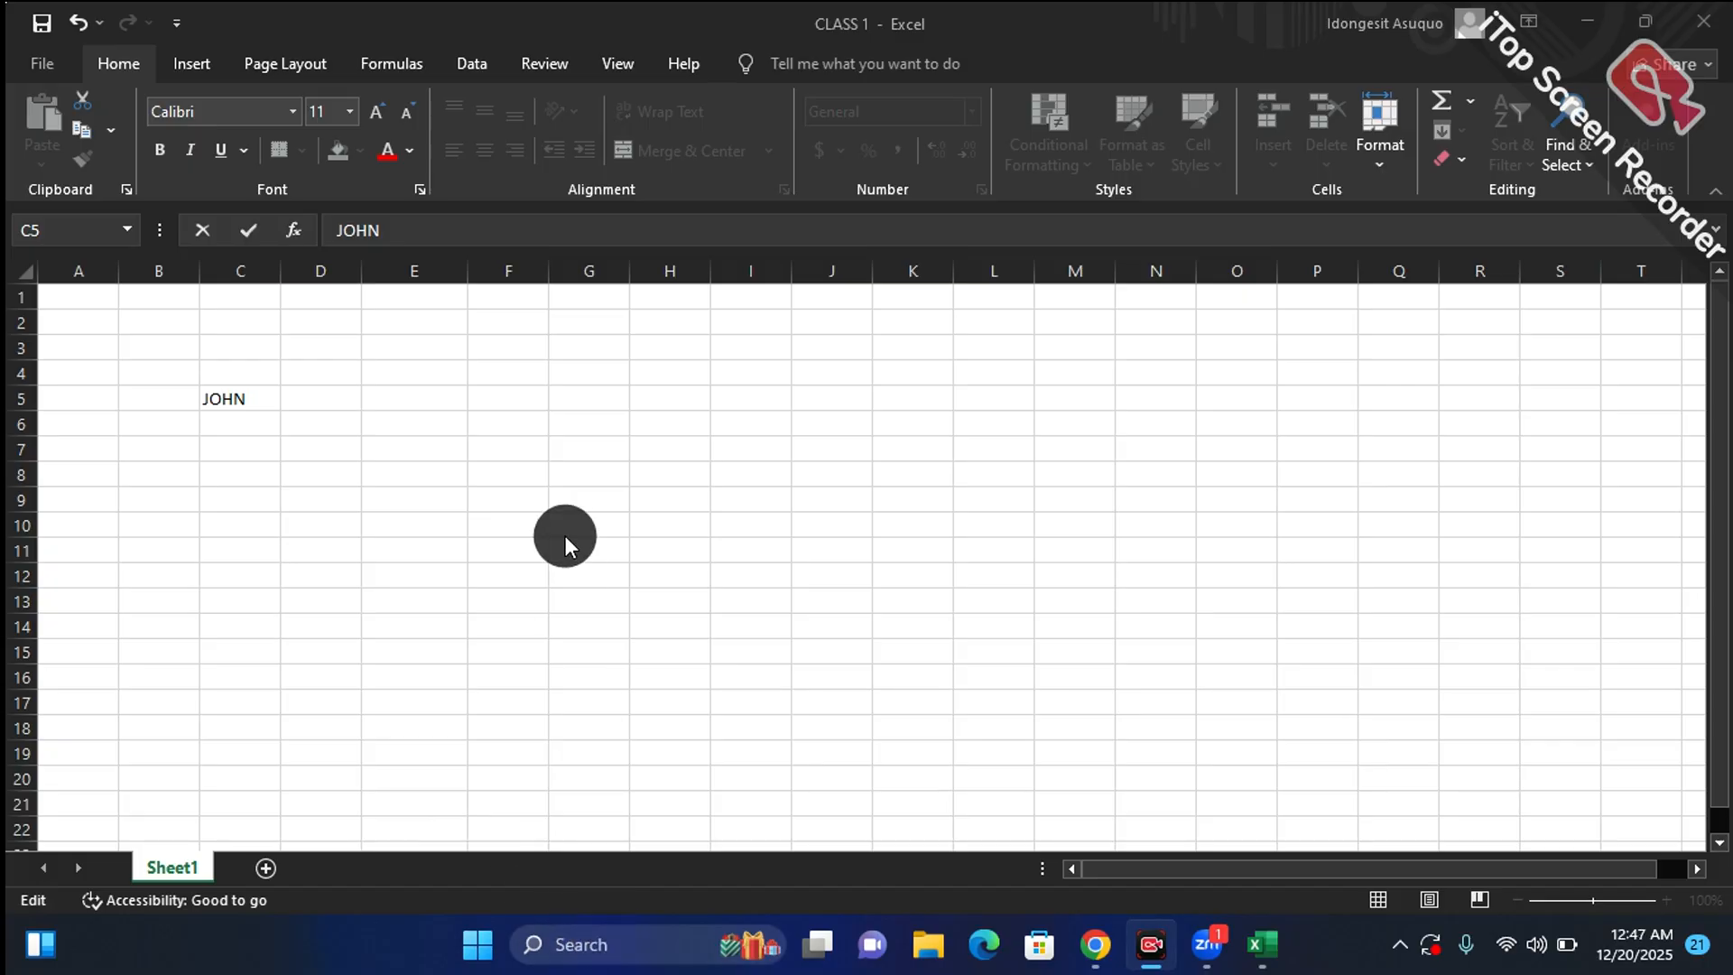
click(498, 398)
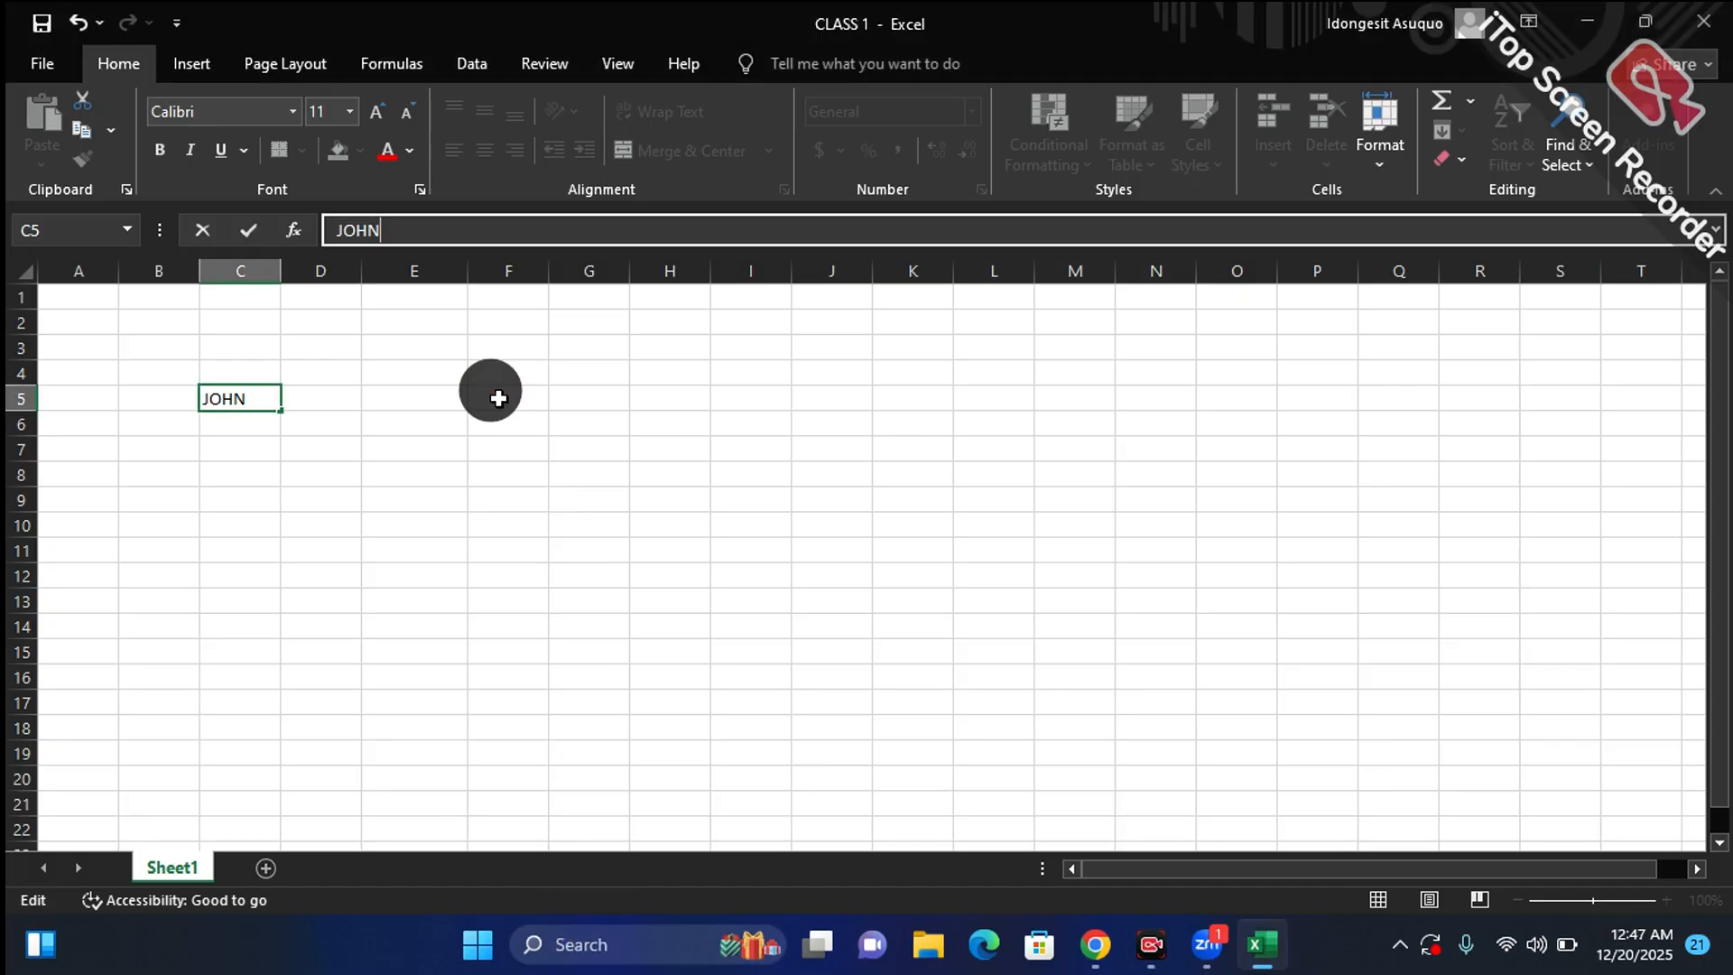
Step: Enter 1 in cell E5 and 2 in cell E6
click(420, 400)
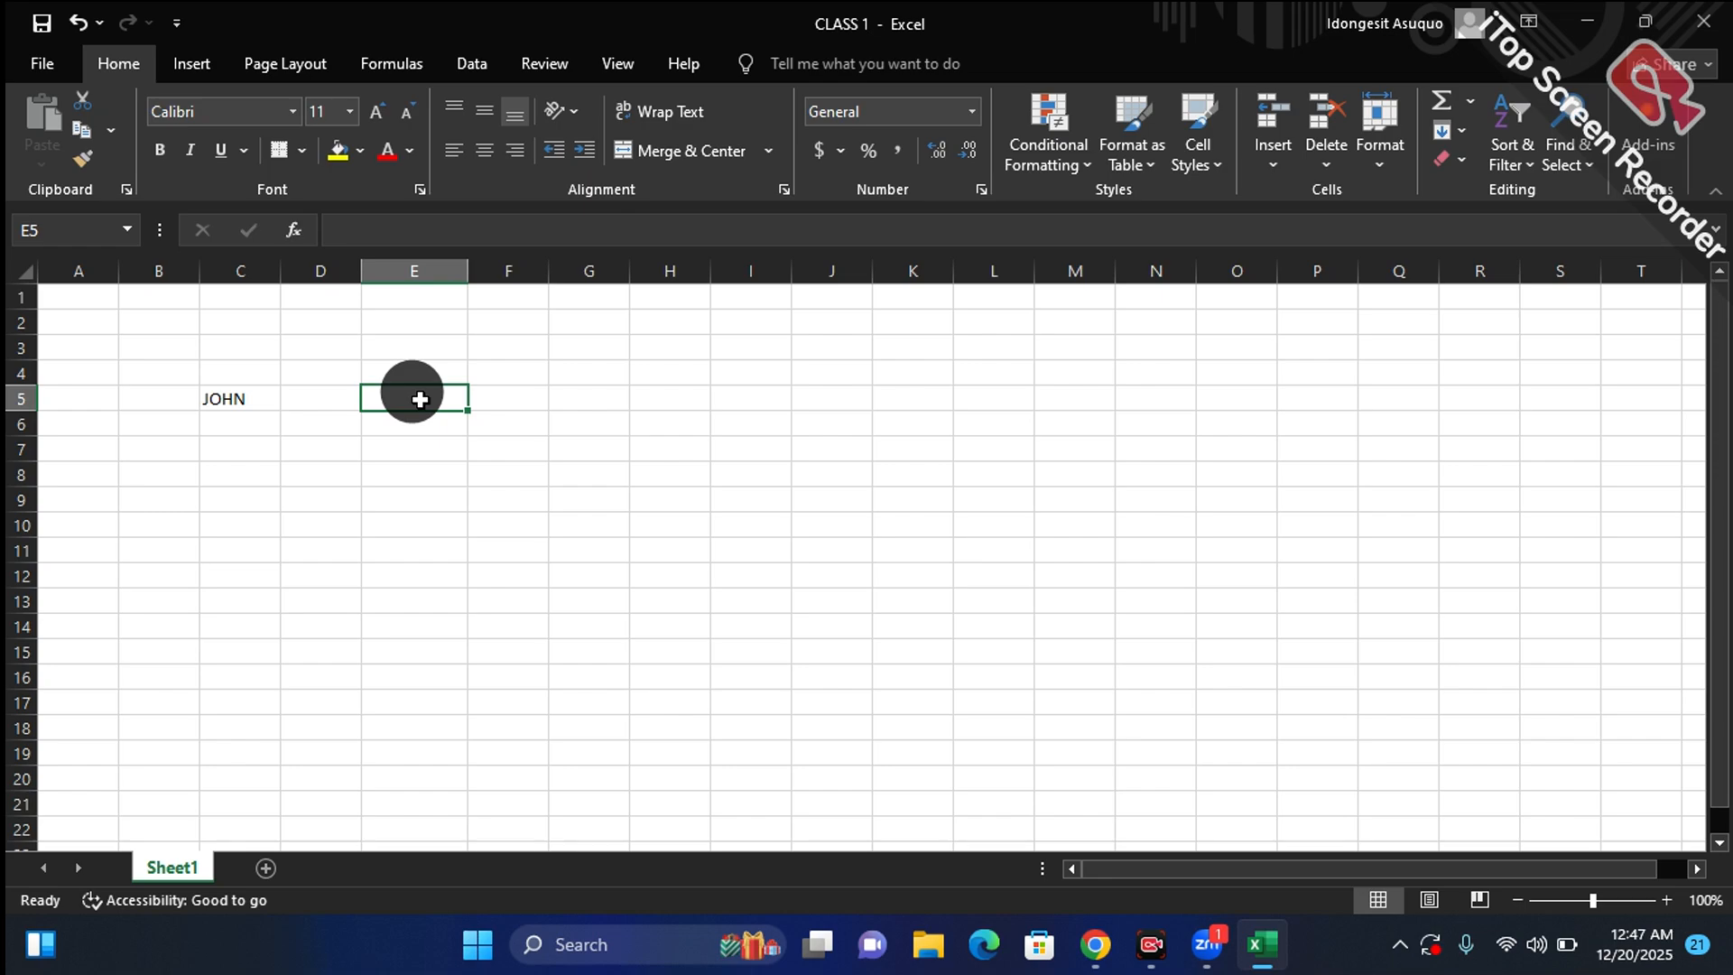
text(1)
key(Return)
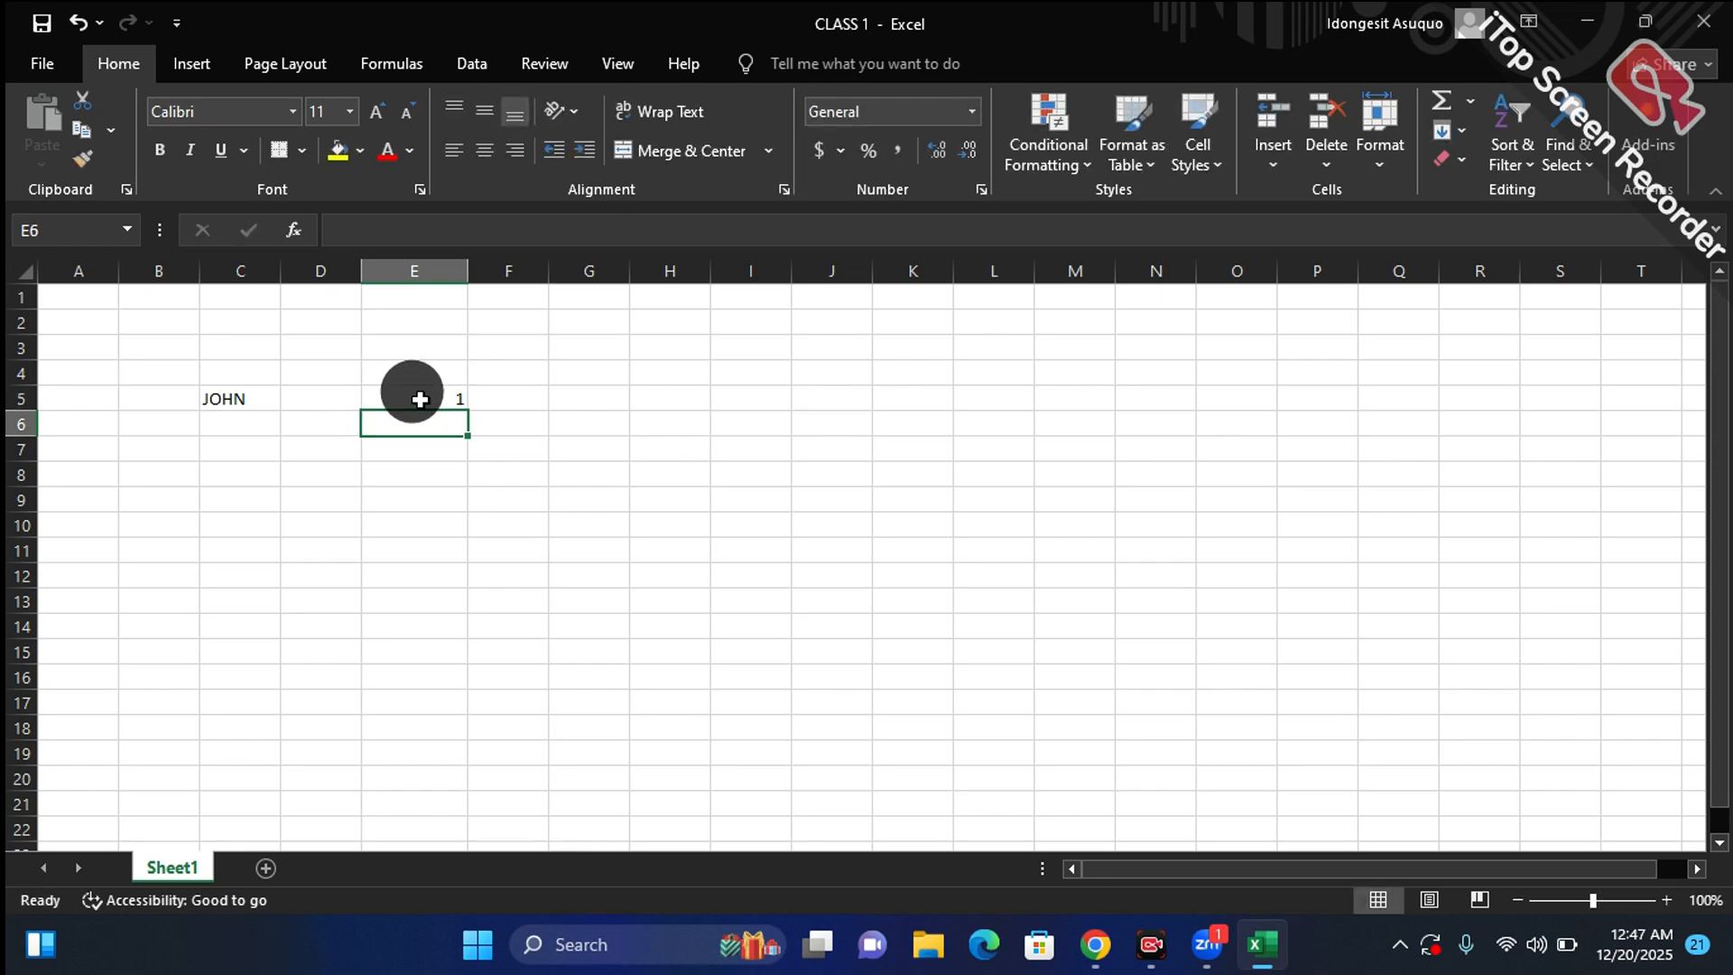
text(2)
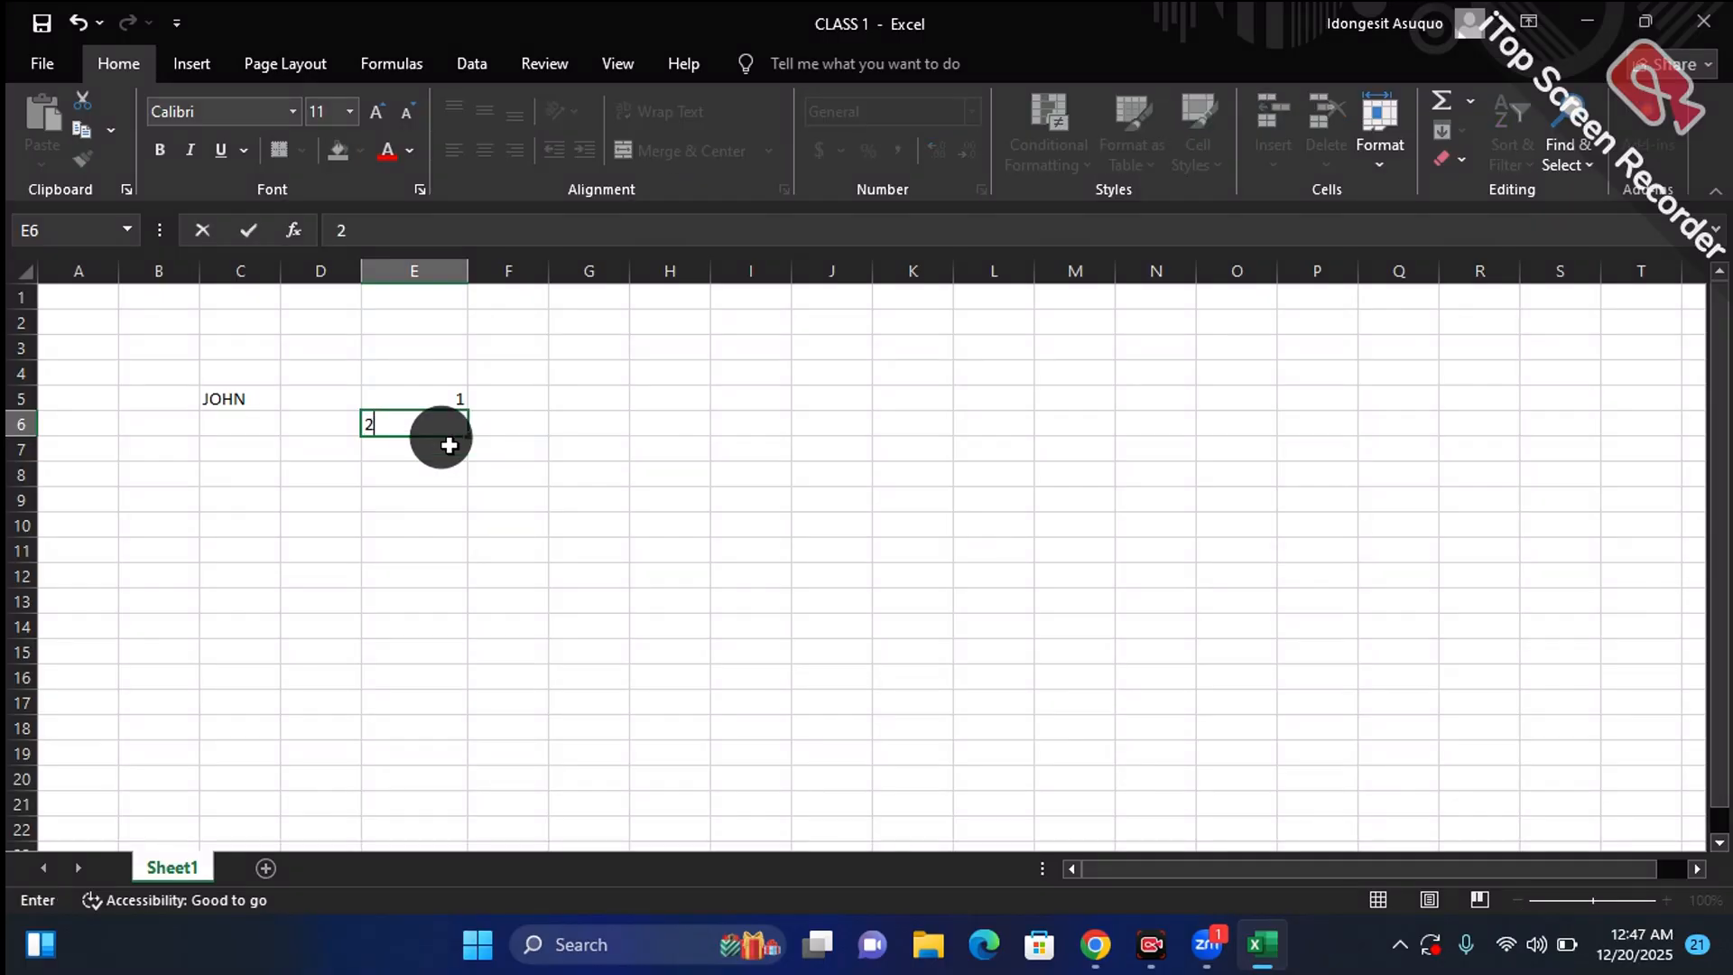
click(463, 475)
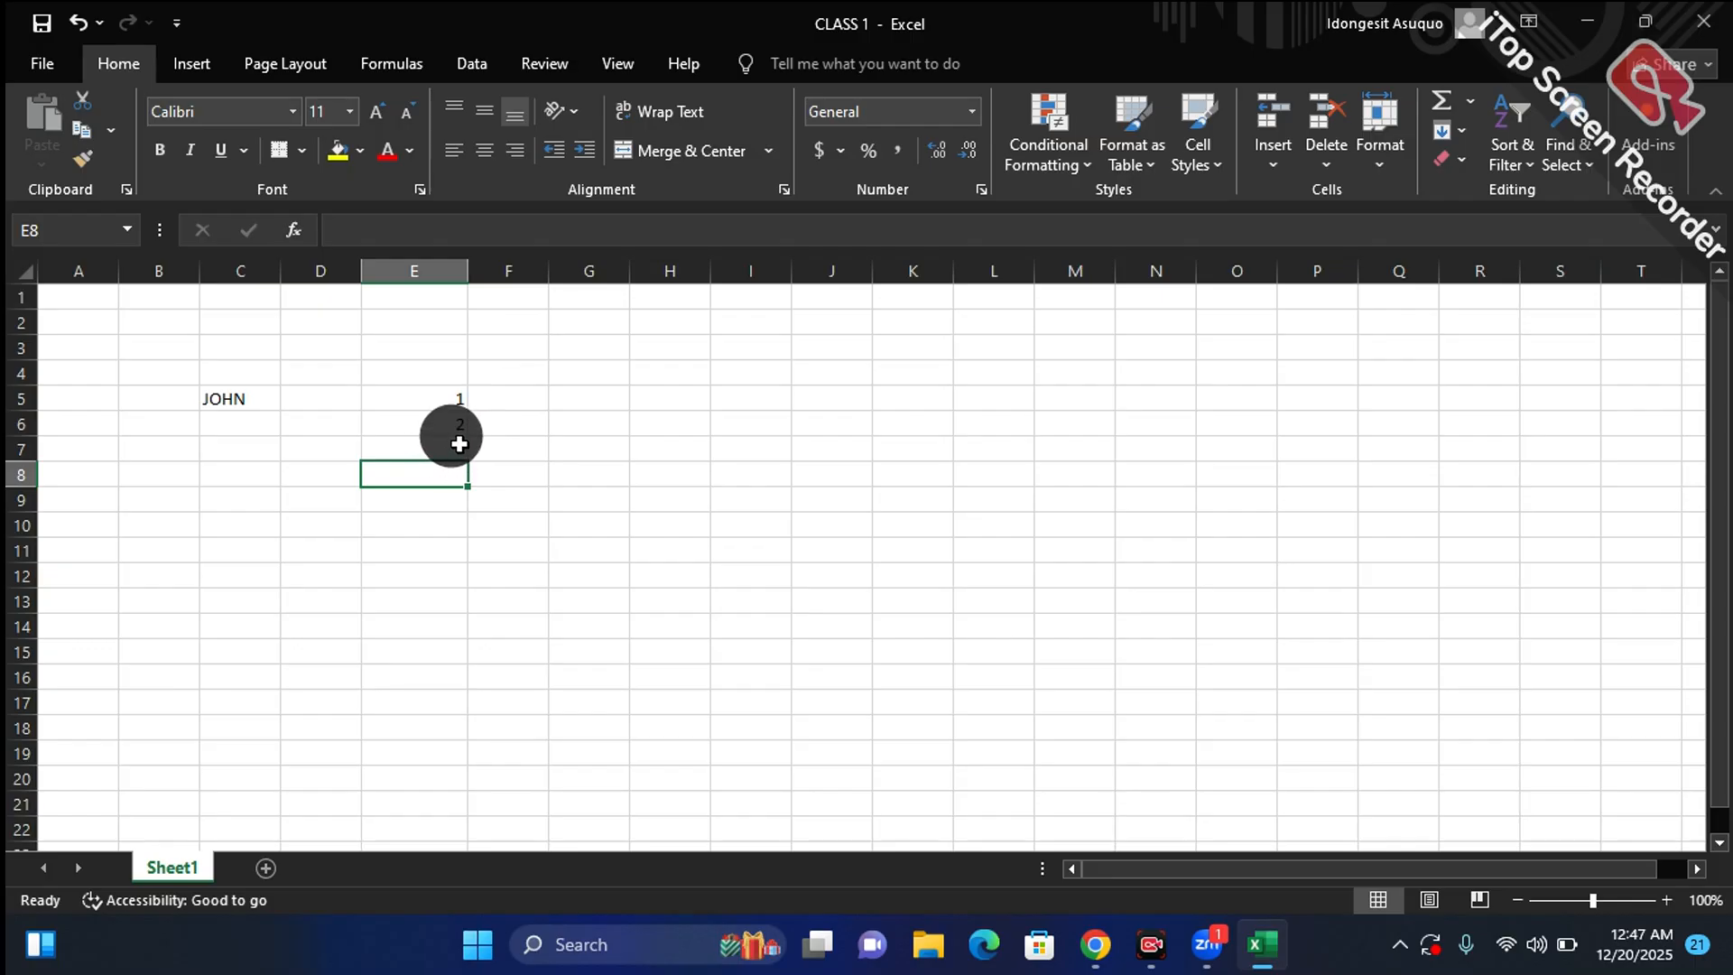
click(460, 443)
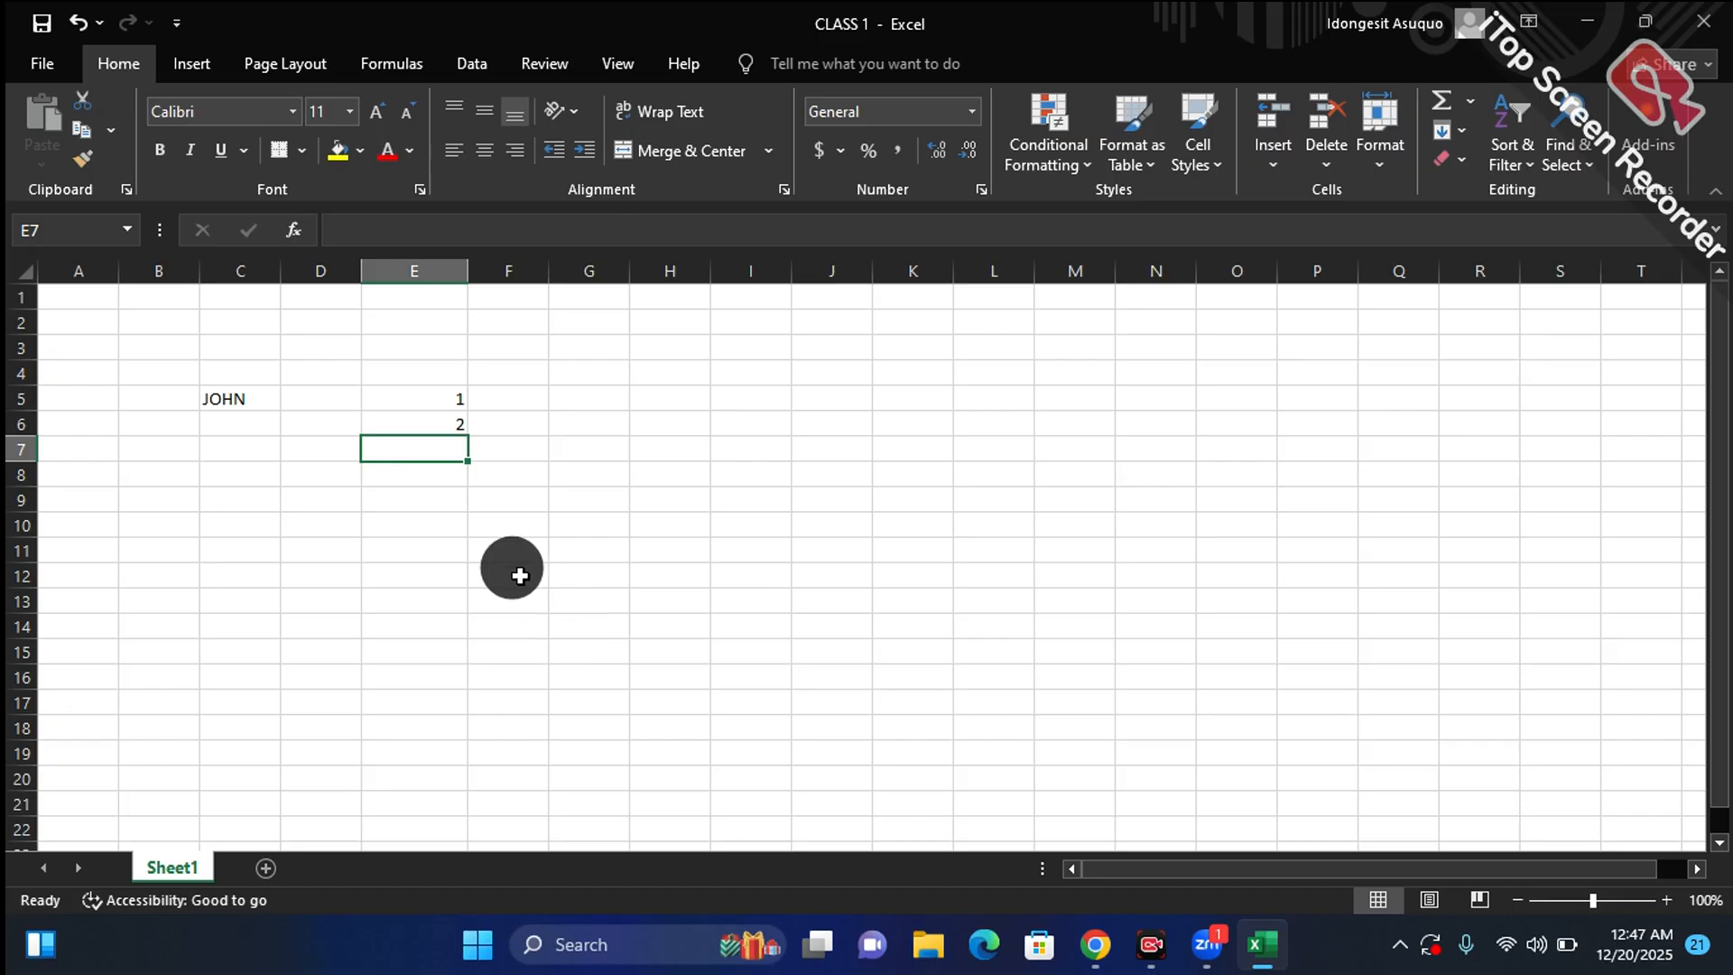
Step: Try selecting the two number cells E5:E6 from different starting cells
click(448, 398)
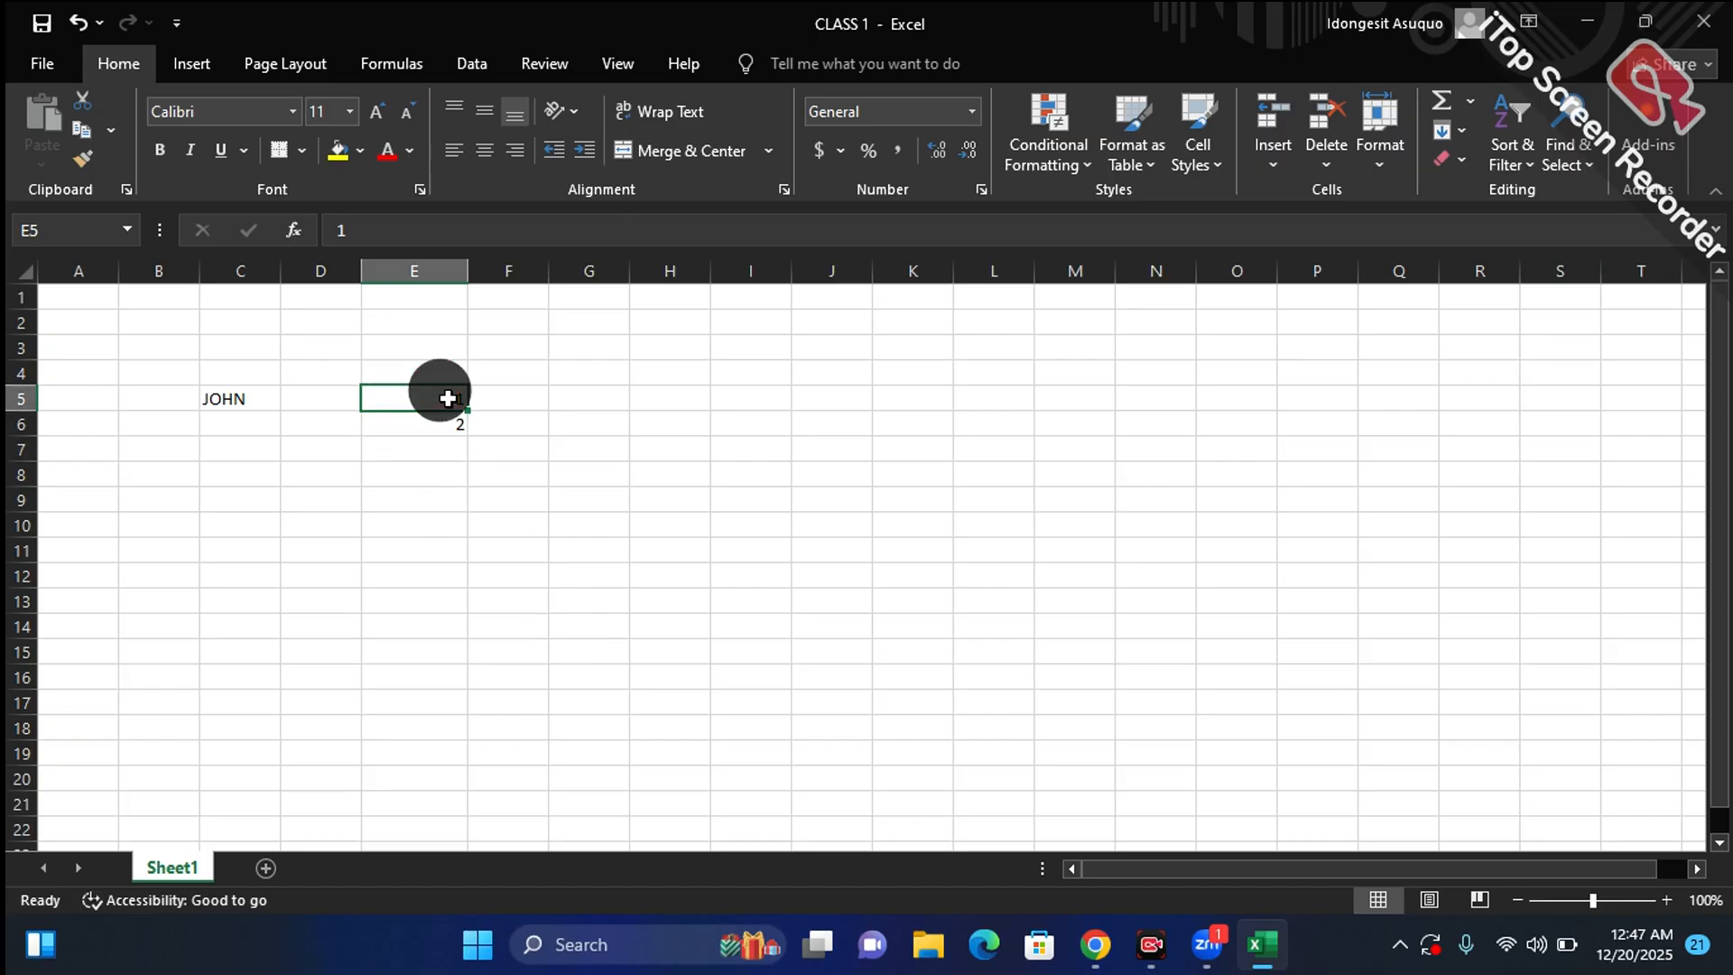
click(539, 397)
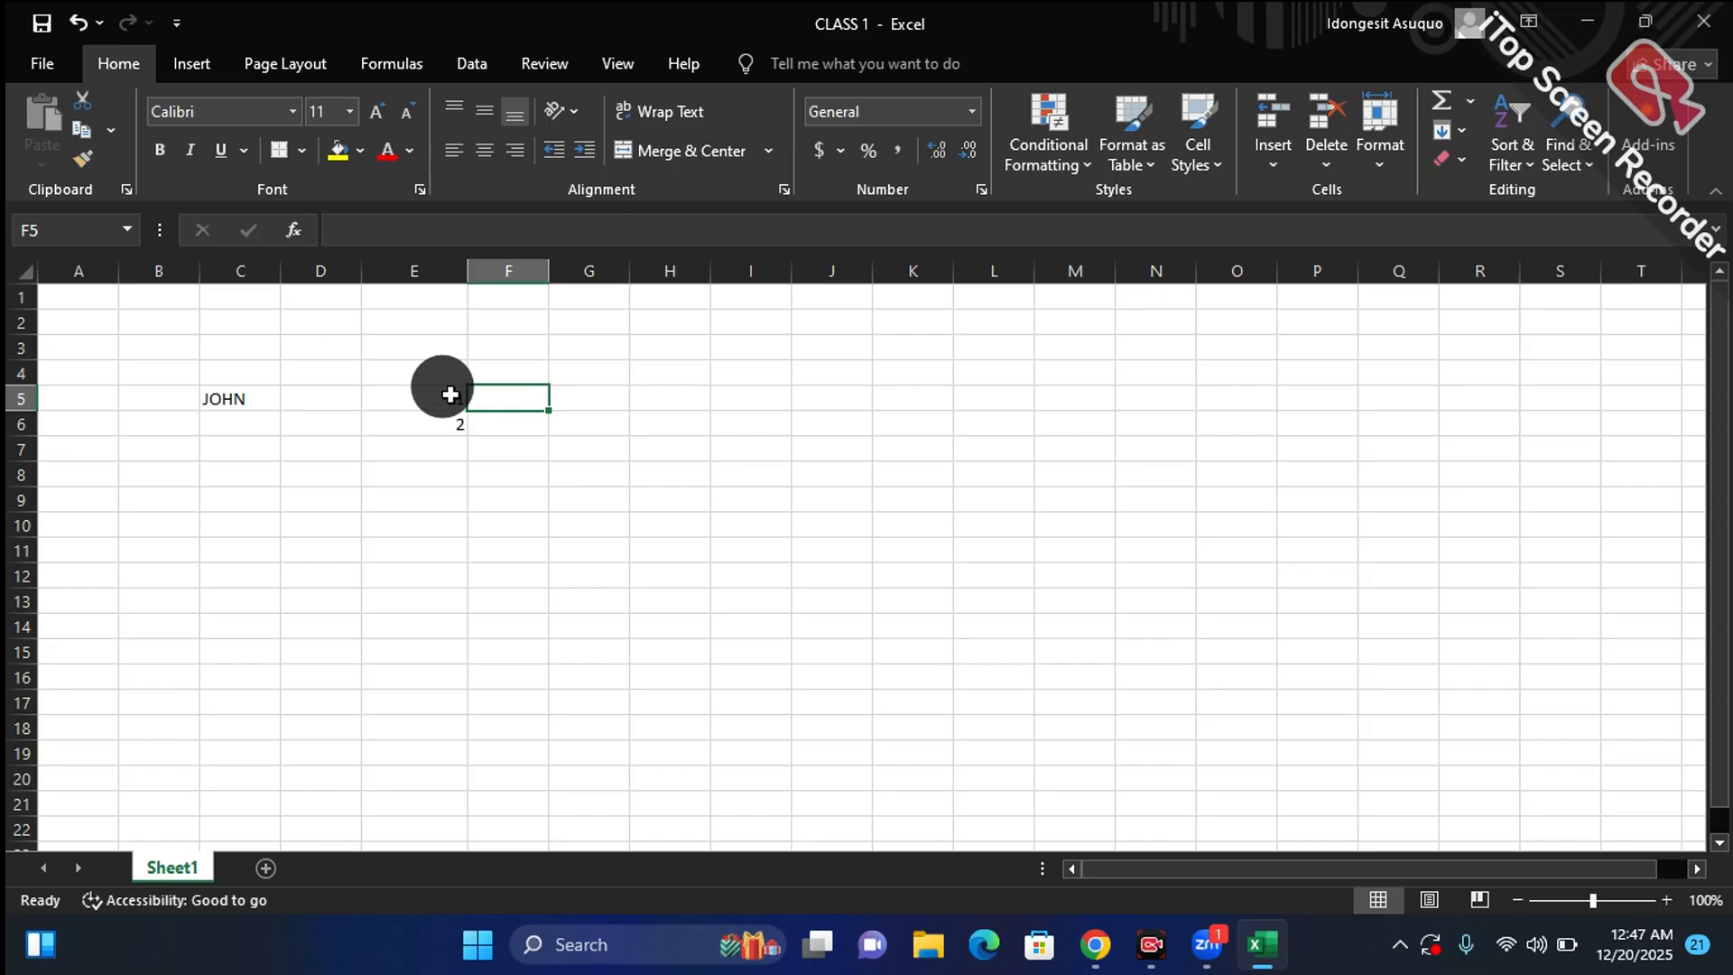
drag(552, 499, 432, 397)
drag(700, 370, 475, 399)
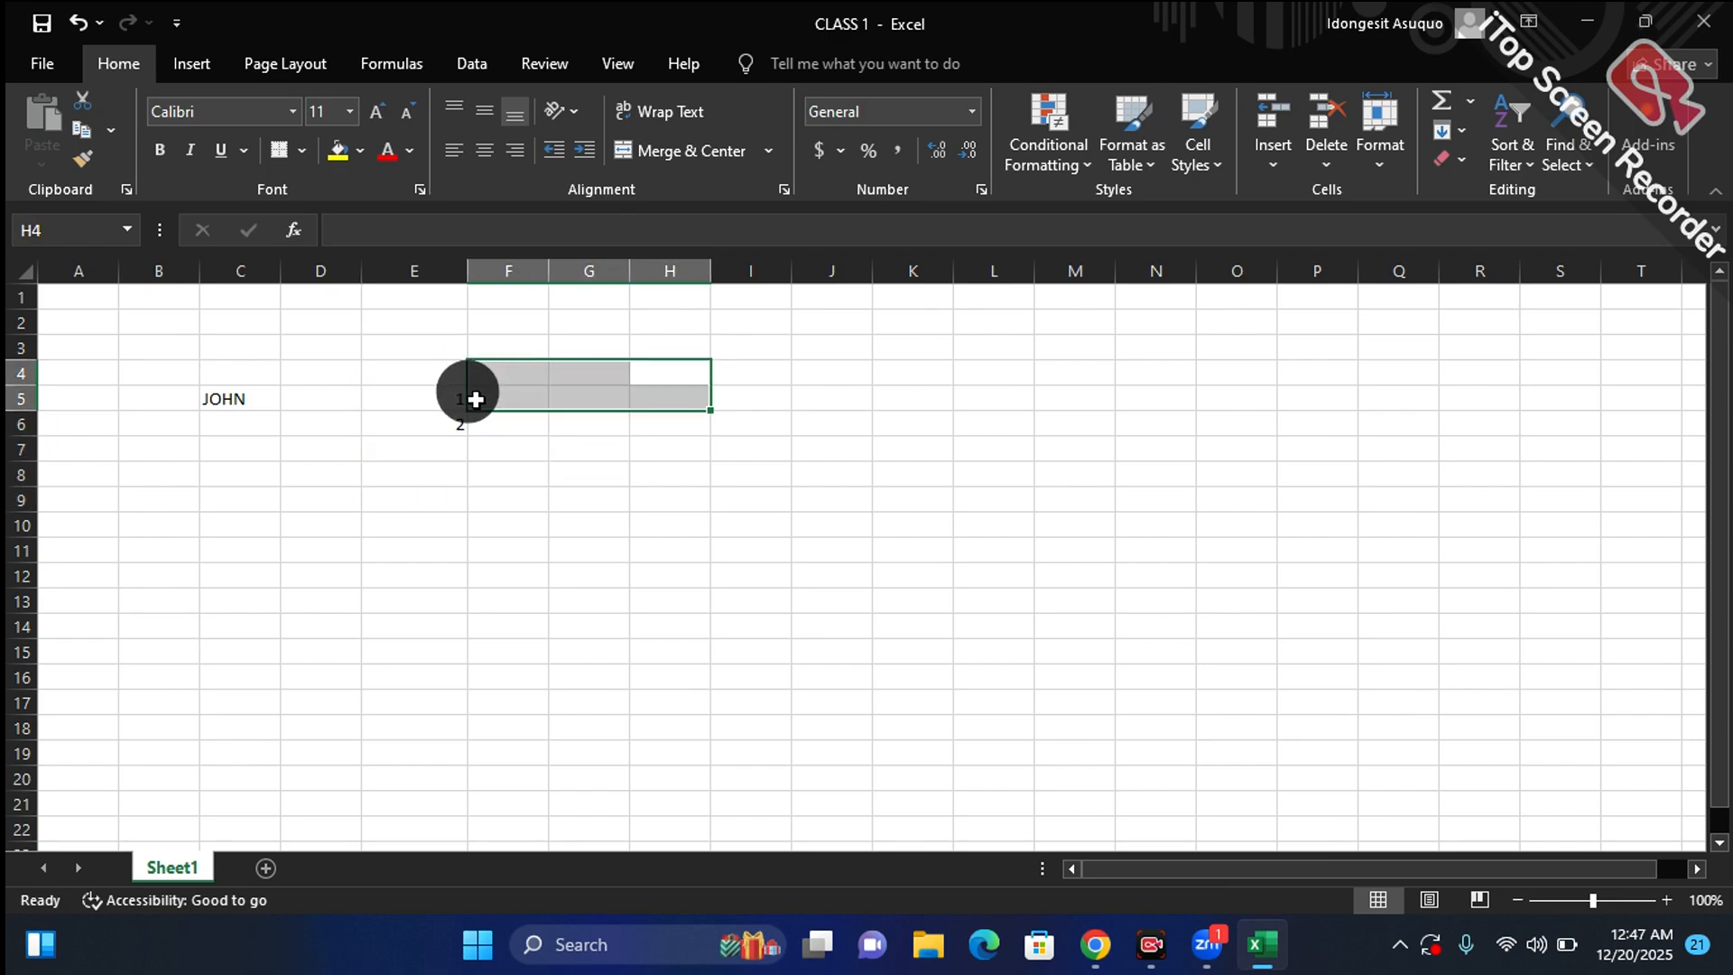
drag(375, 415, 445, 398)
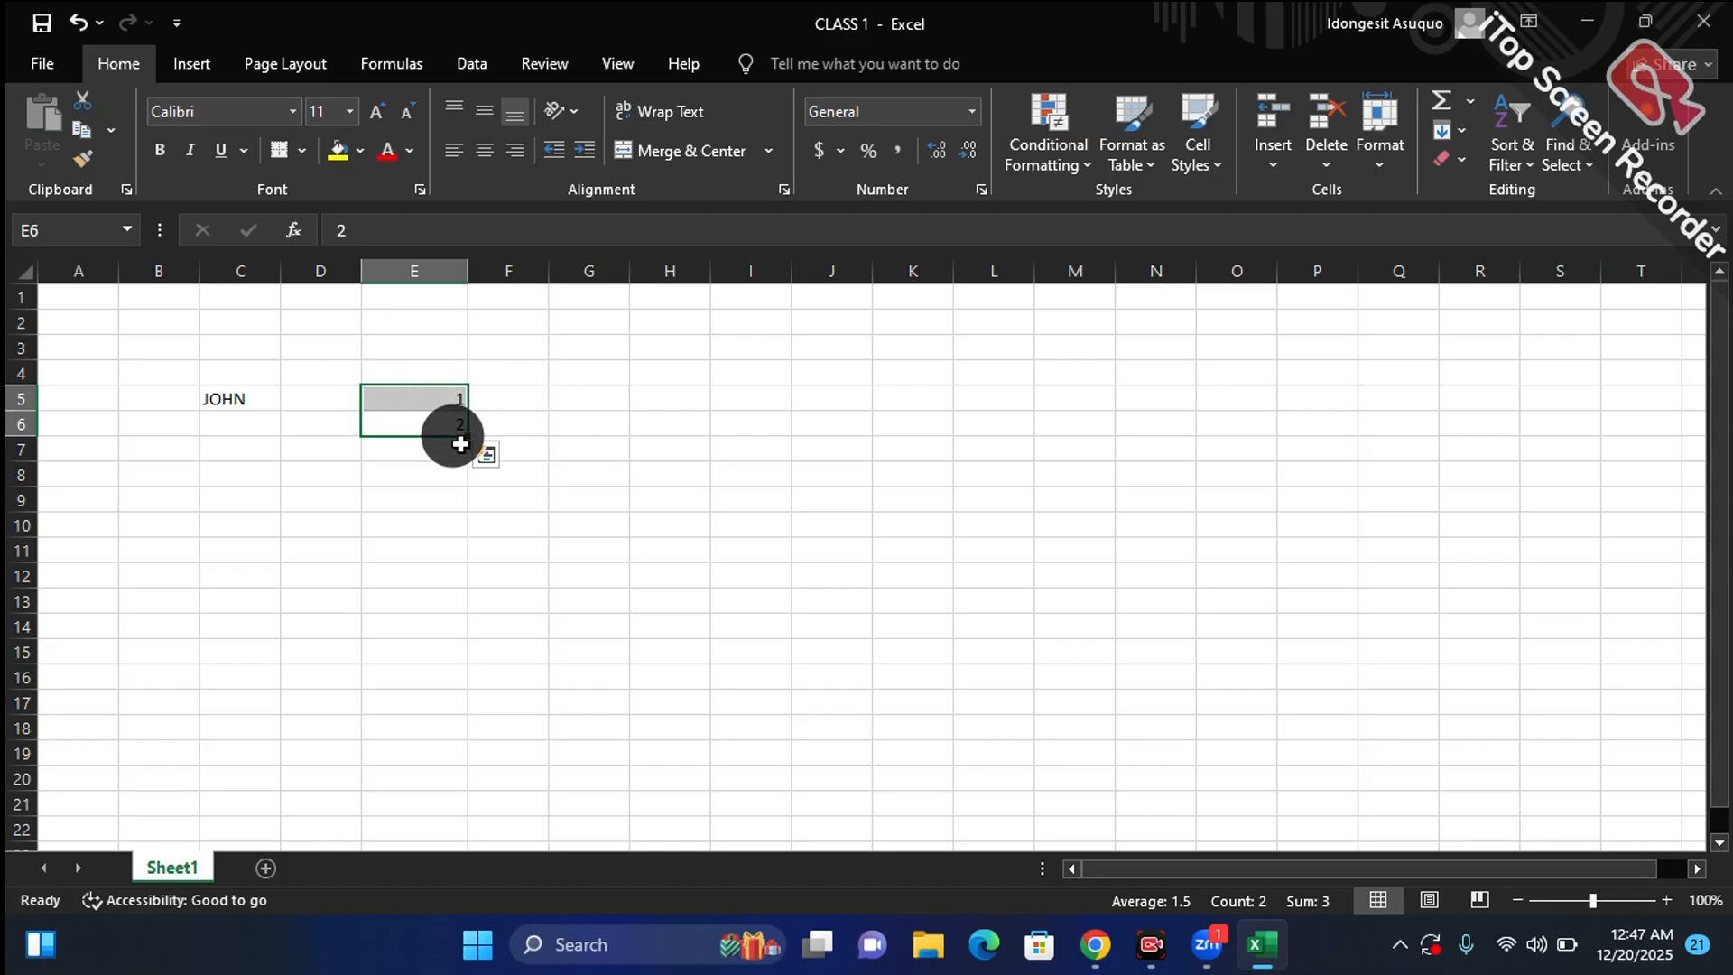
click(499, 413)
Step: Extend the number series in E5:E6 down to cell E24, filling 1 through 20
drag(456, 394, 454, 416)
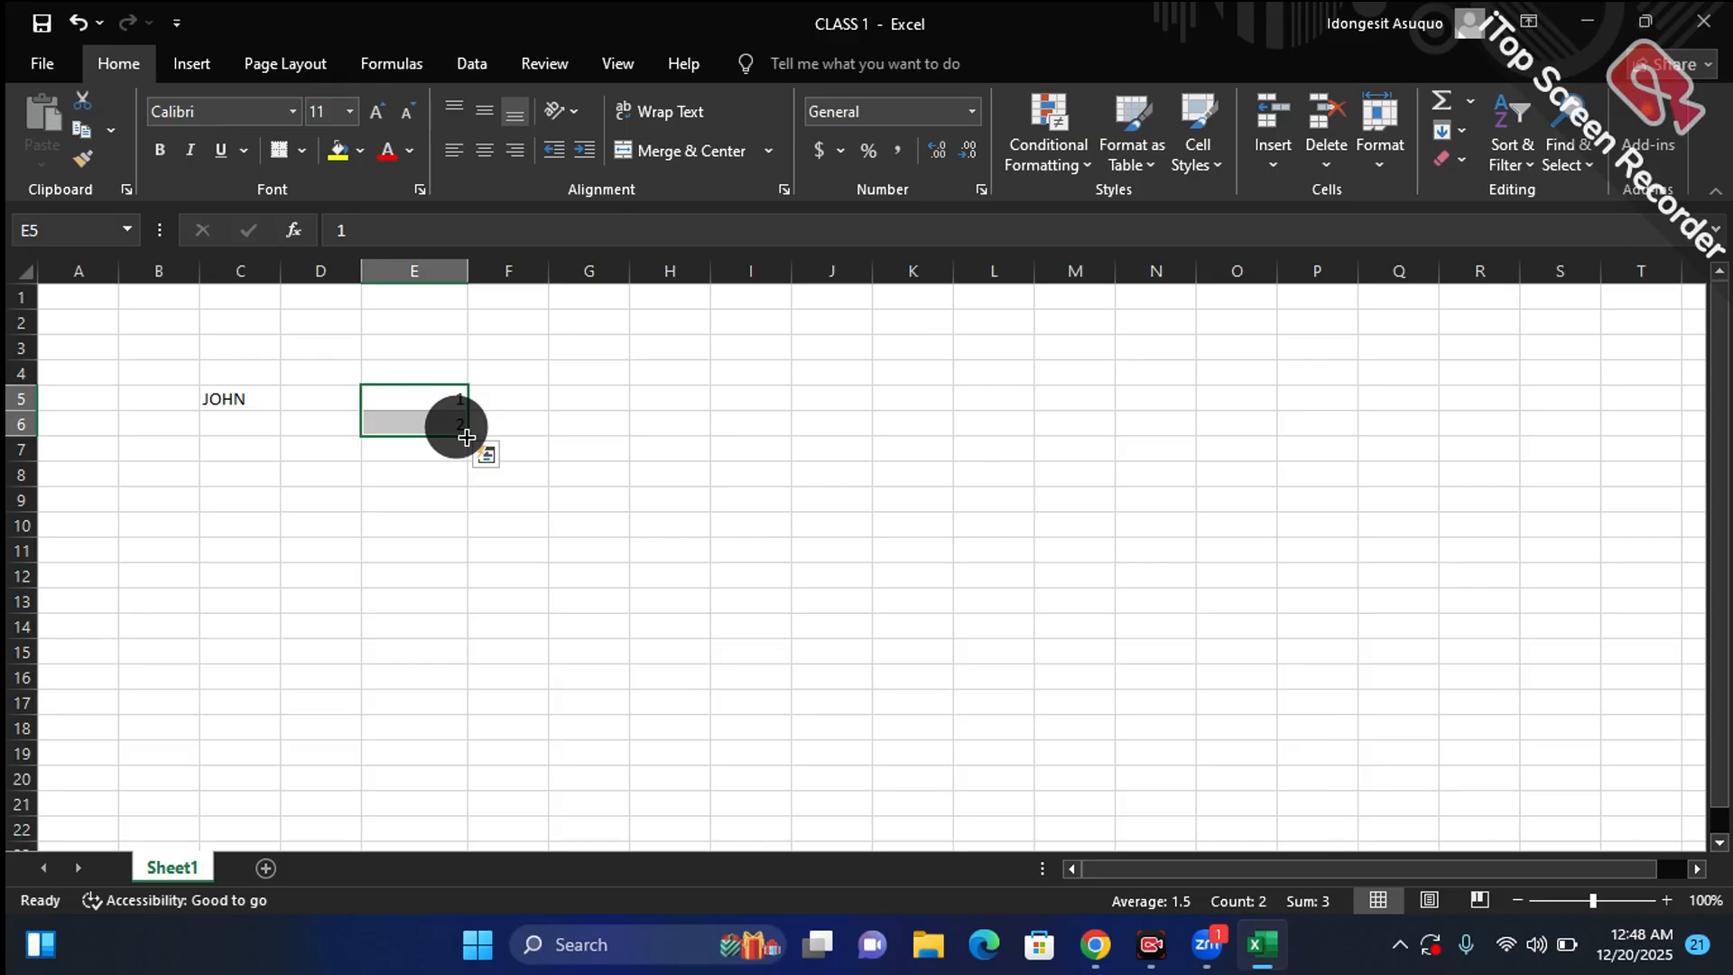
drag(467, 438, 451, 792)
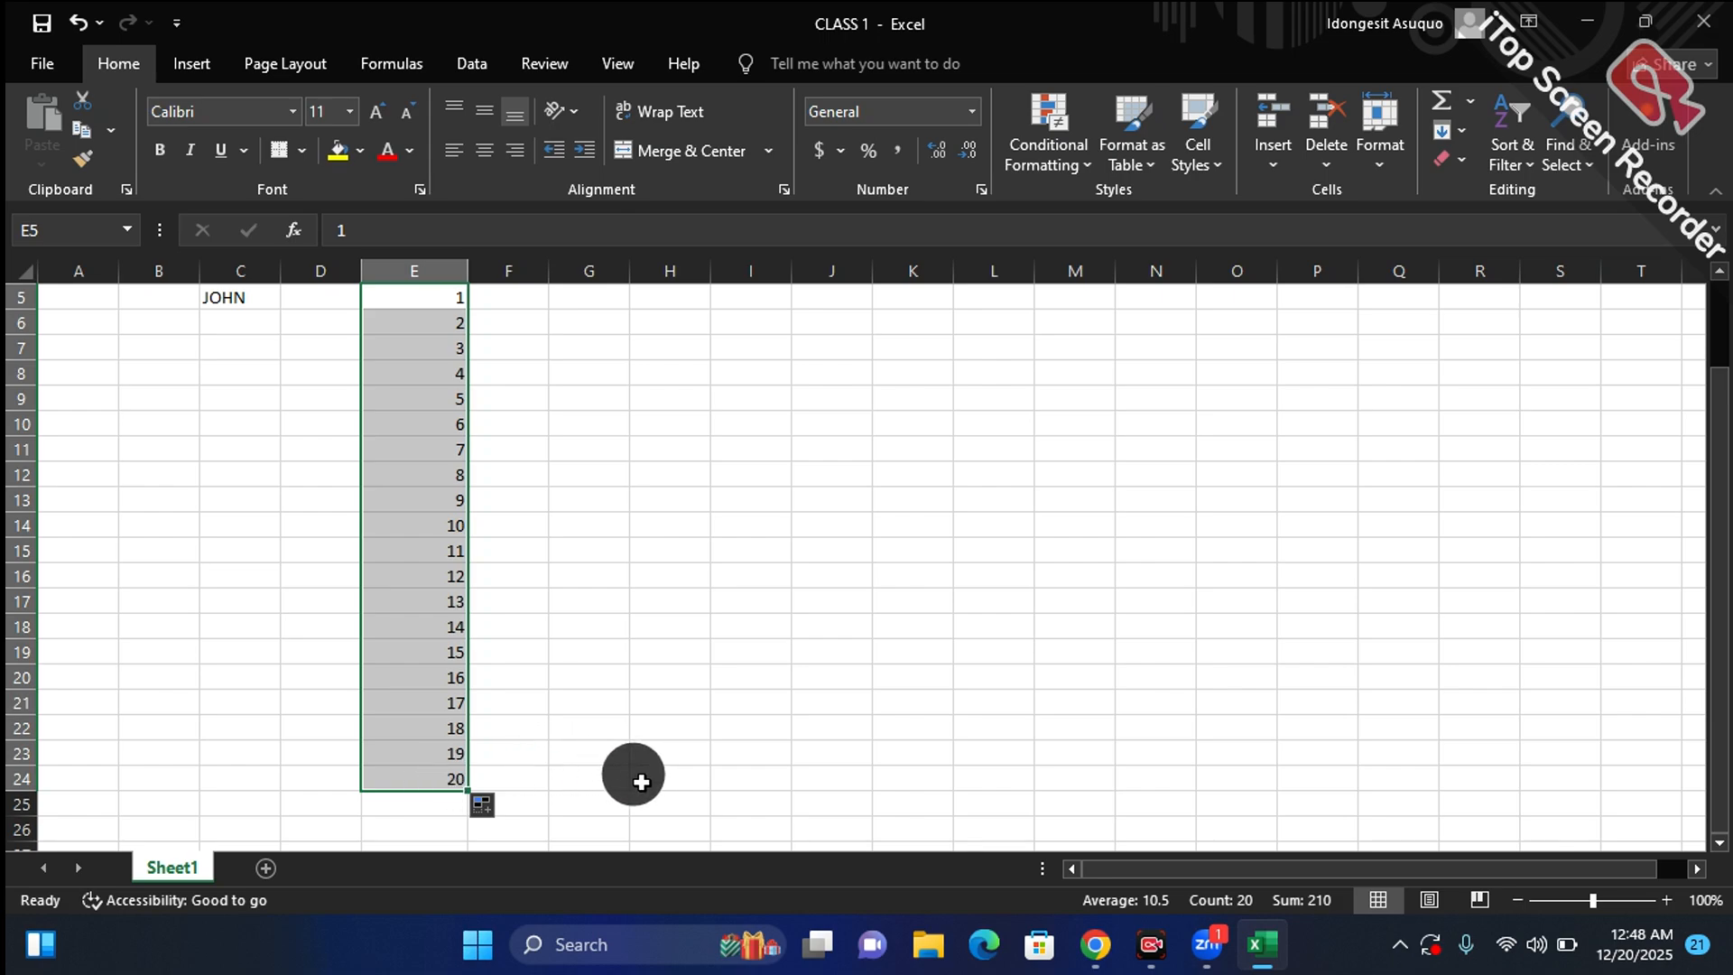
click(748, 419)
Step: Enter JANUARY in cell I8 and extend the month series down to cell I19, ending at DECEMBER
click(737, 377)
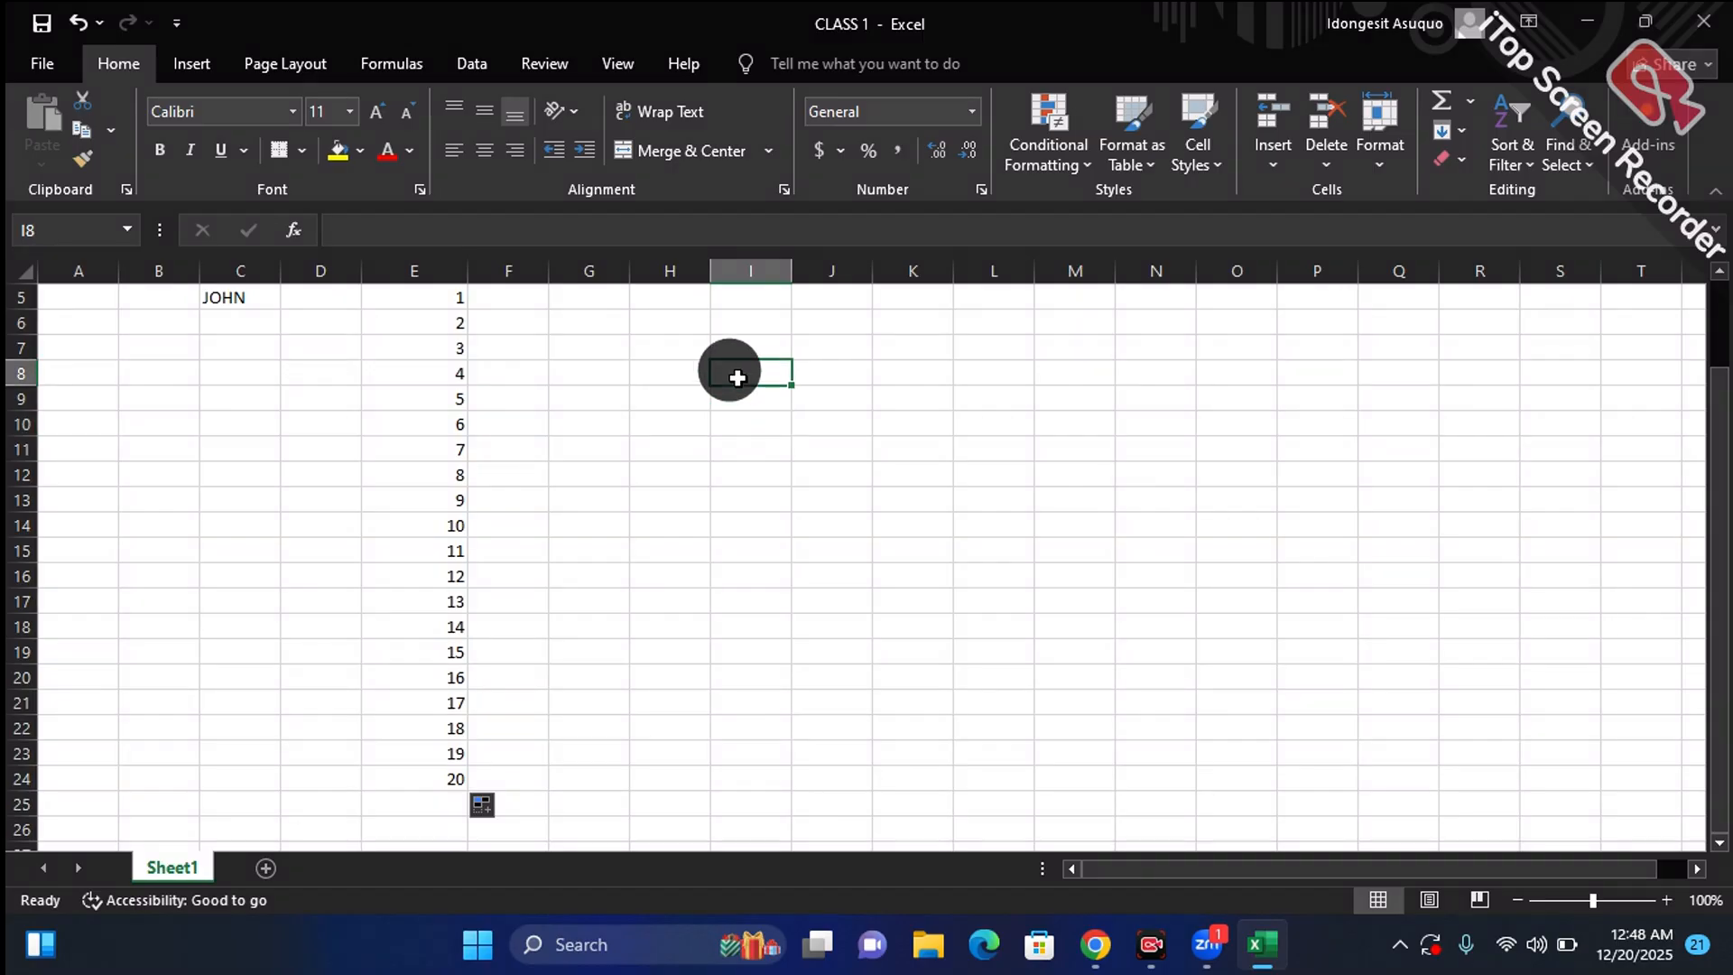
text(JAN)
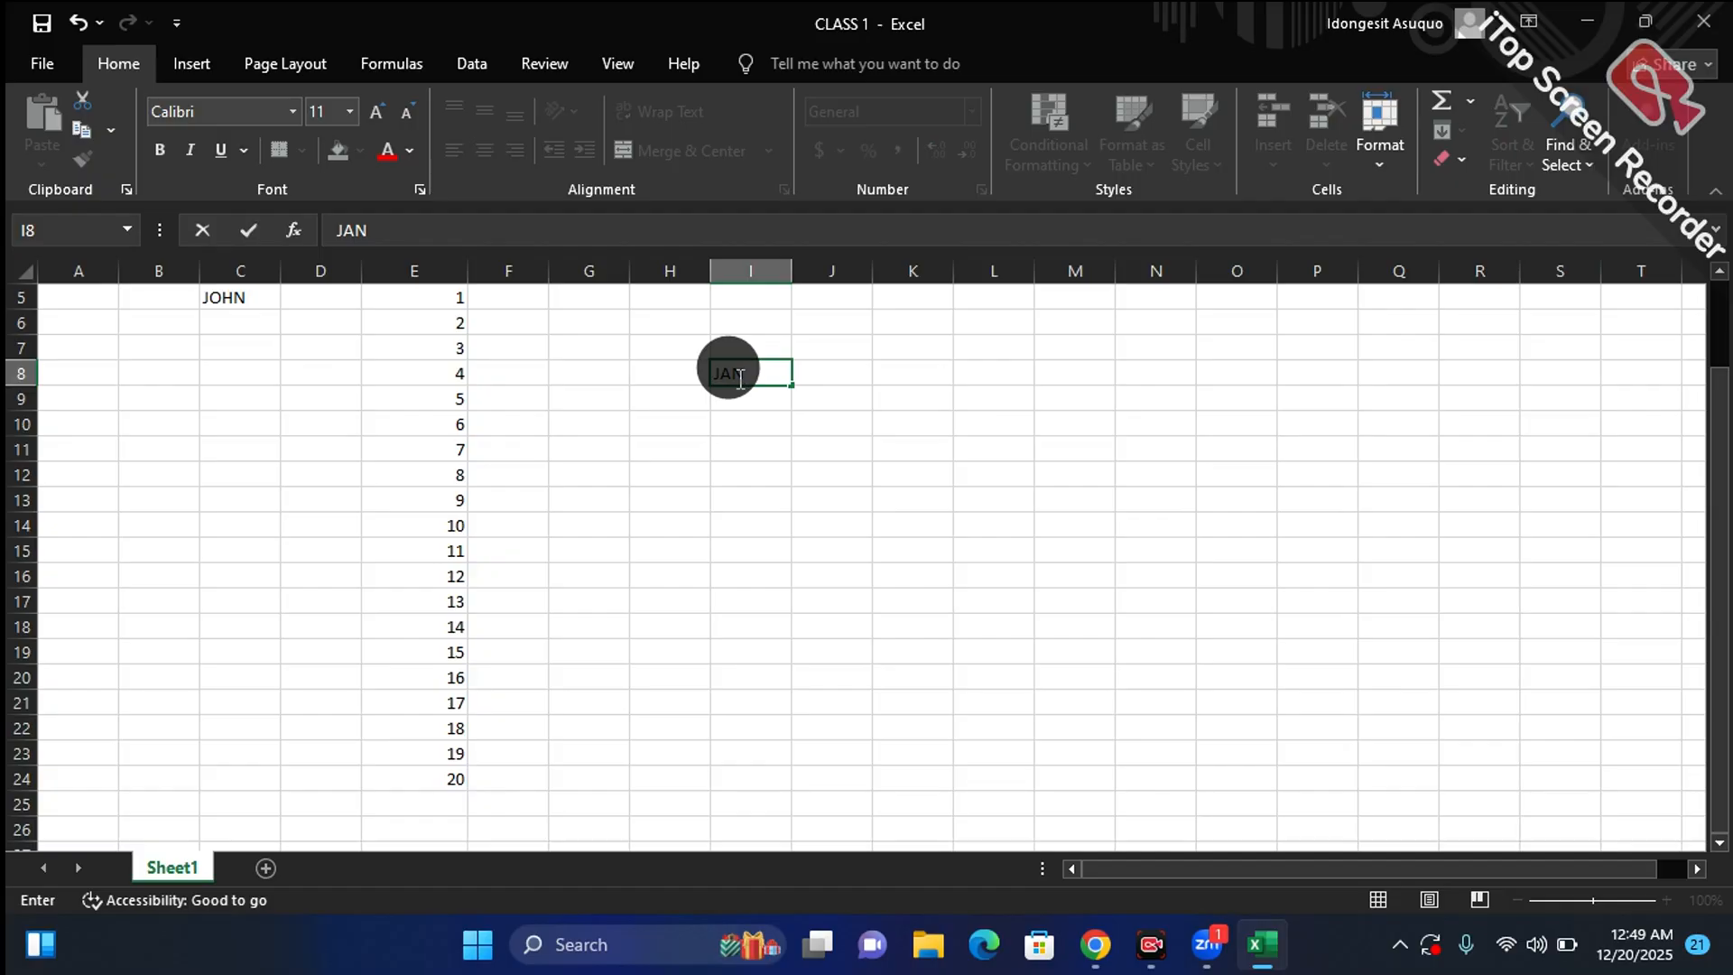
text(UARY)
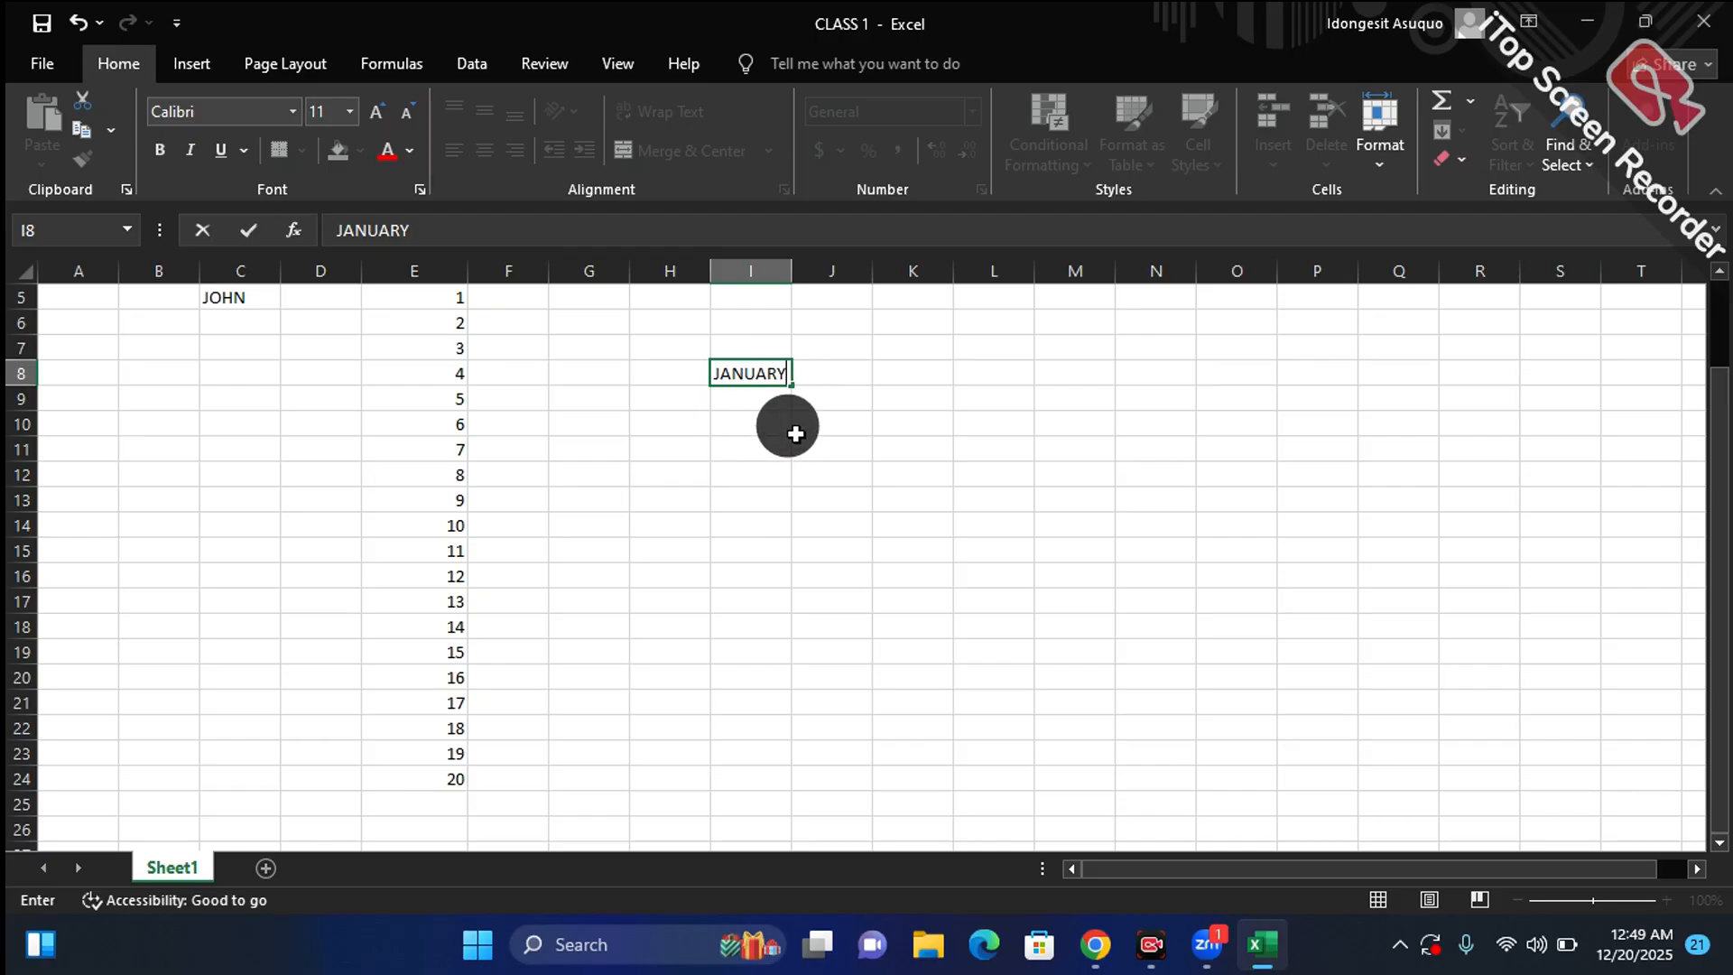
drag(791, 387, 804, 661)
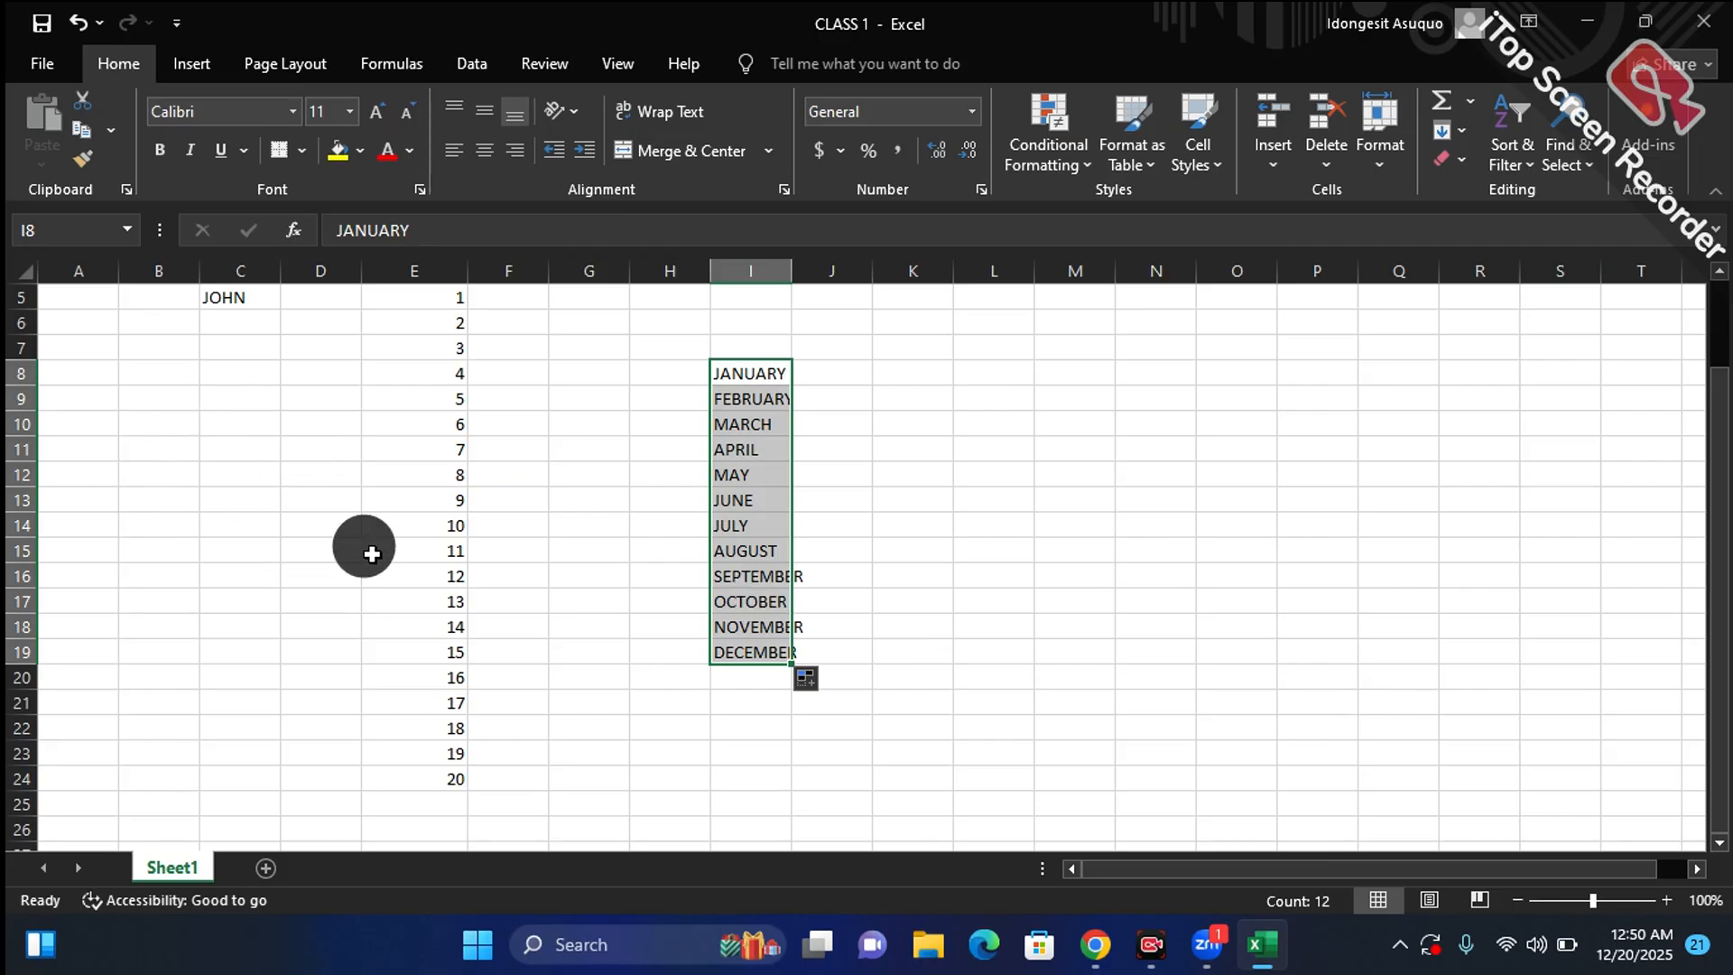
Step: Clear all the practice data by deleting the contents of C5:J23 and the leftover number in cell E24
drag(209, 292, 806, 740)
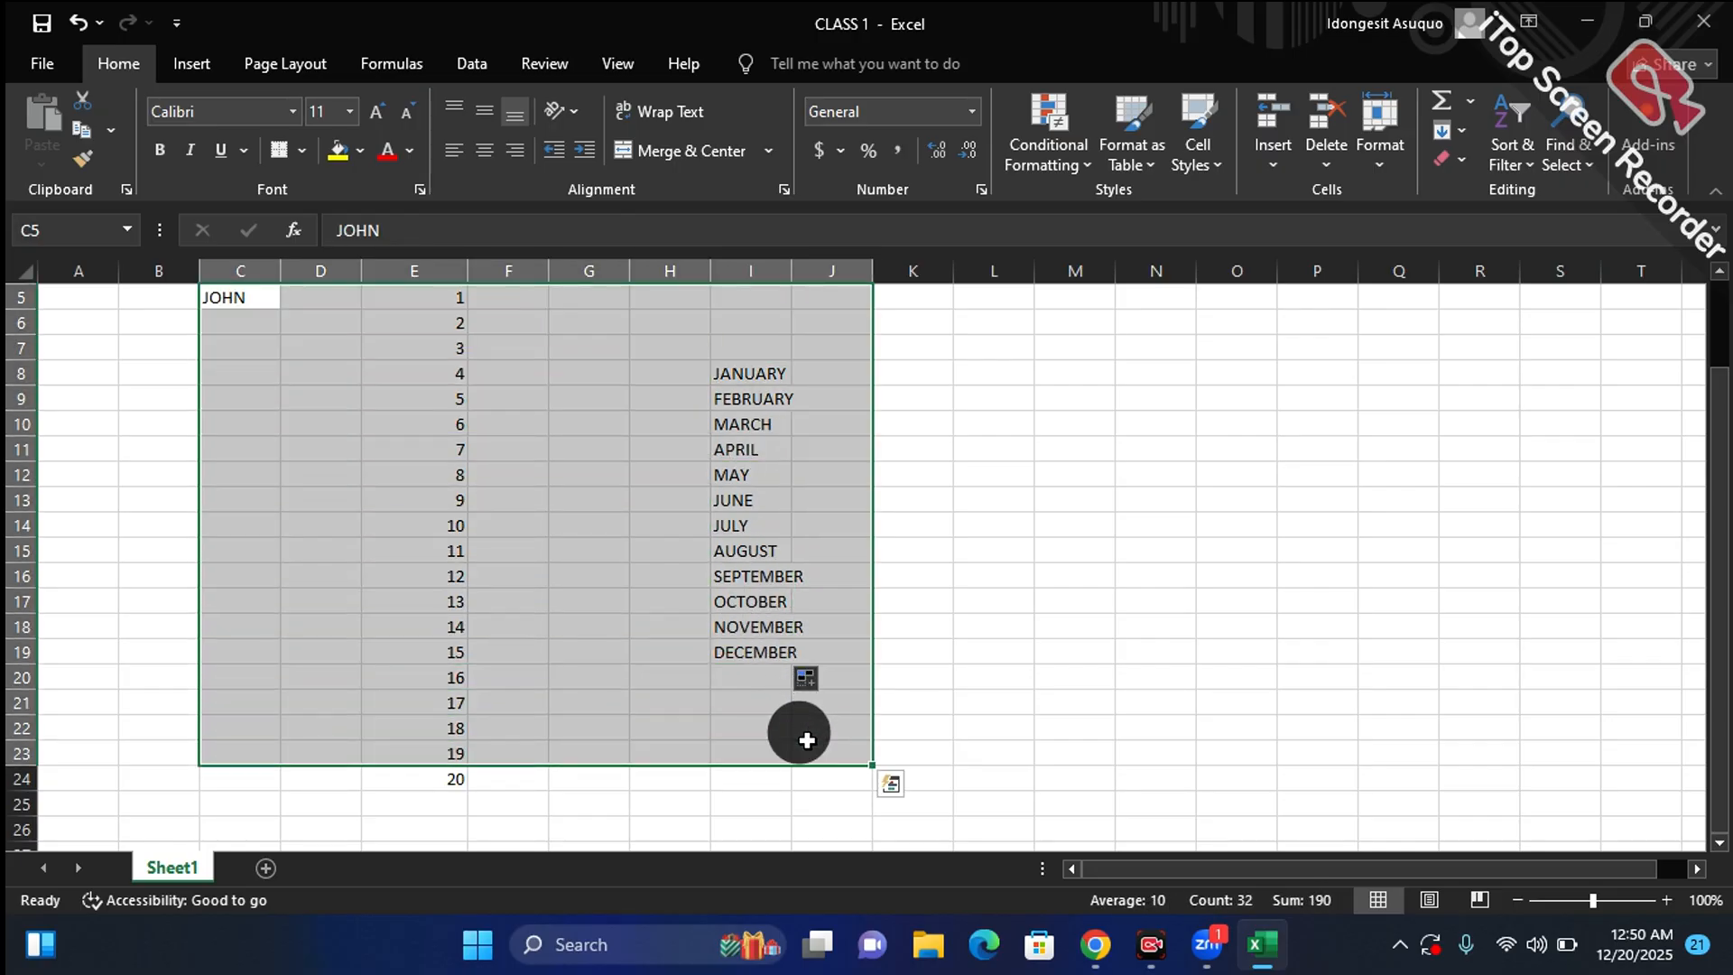
key(Delete)
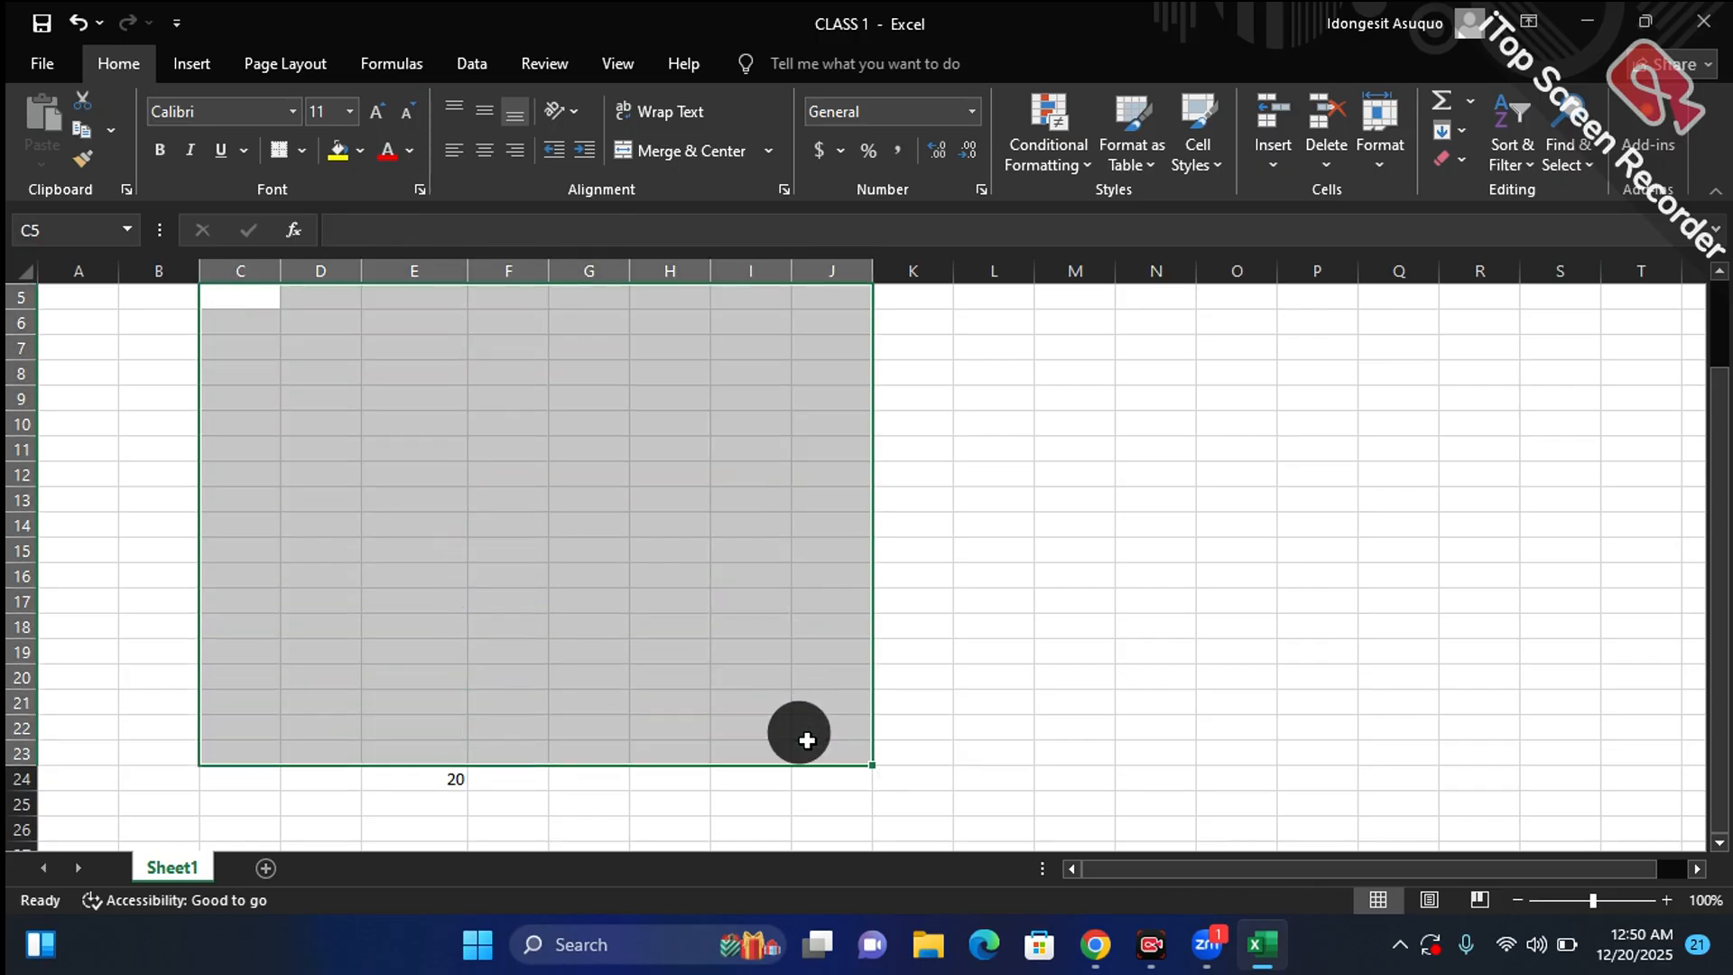
click(453, 778)
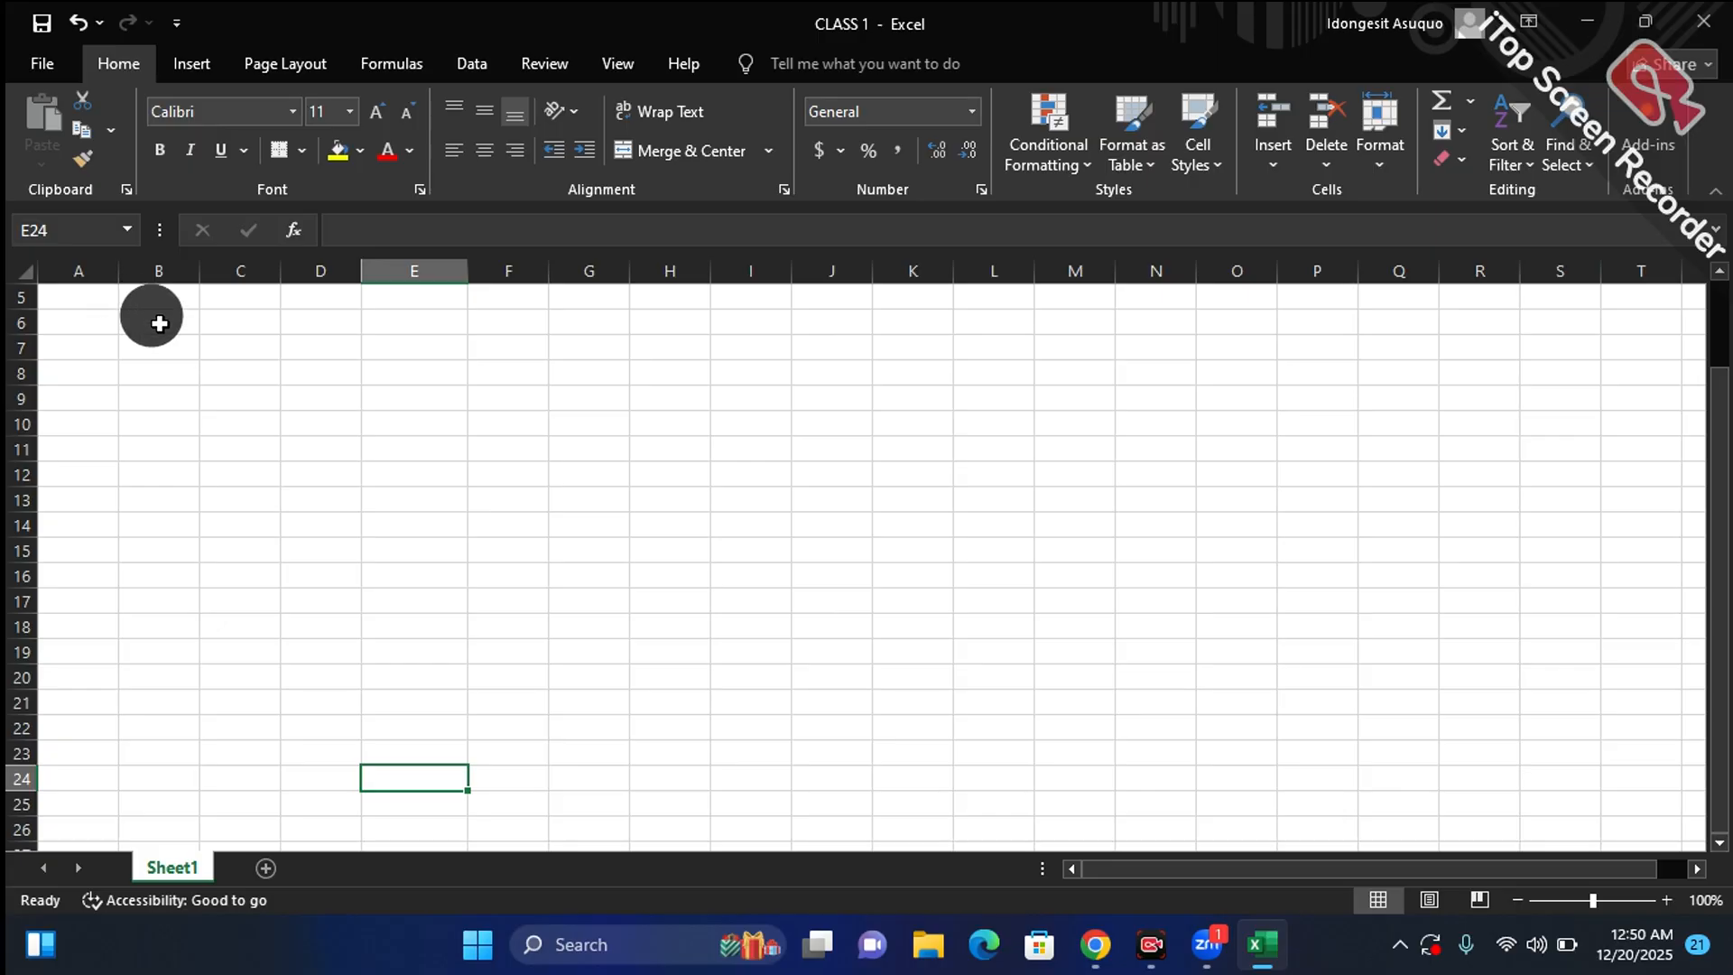
click(95, 313)
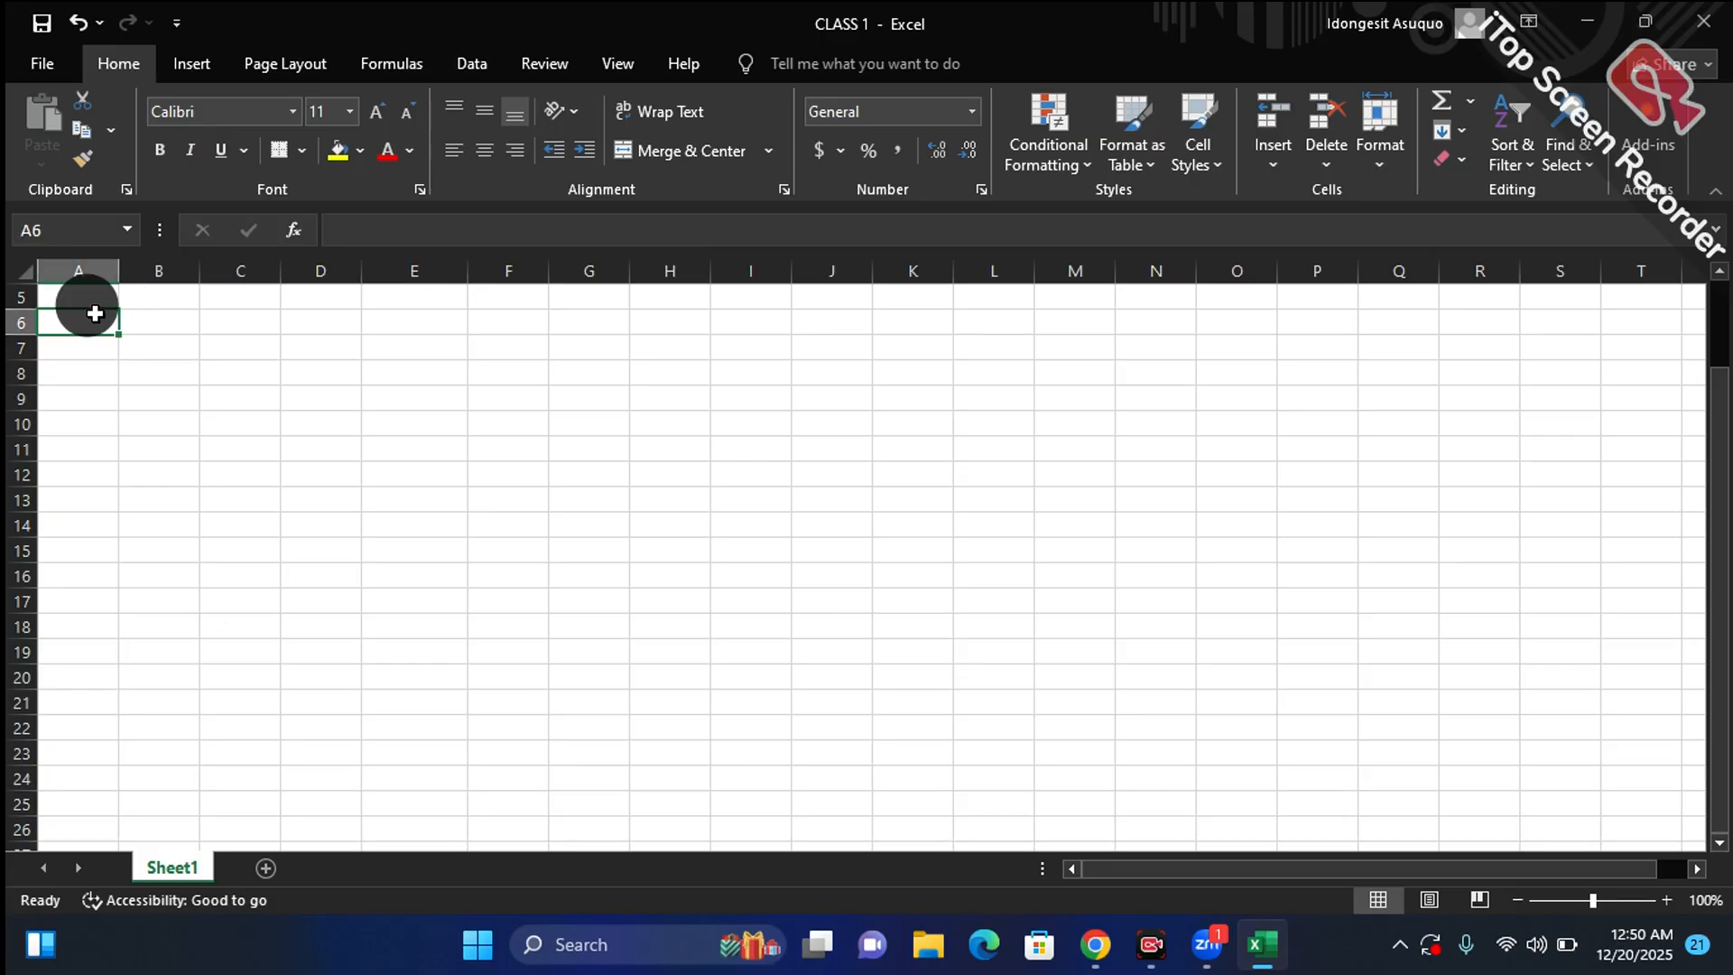
drag(86, 291, 699, 582)
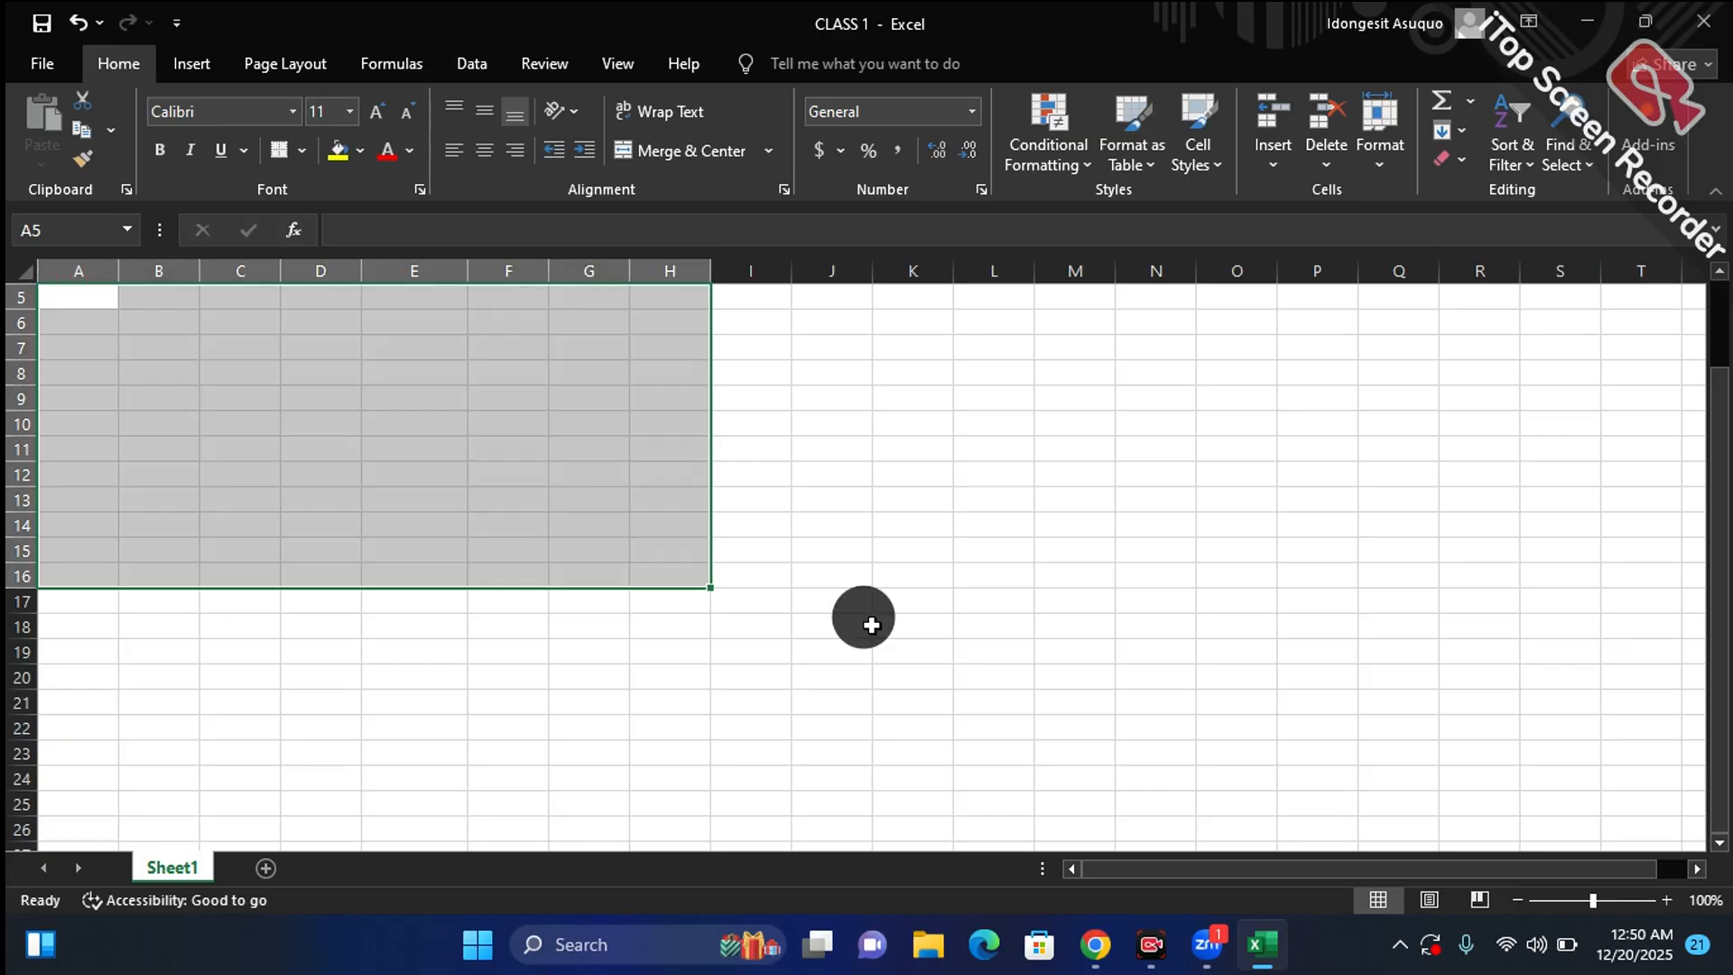
scroll(1719, 623, up, 2)
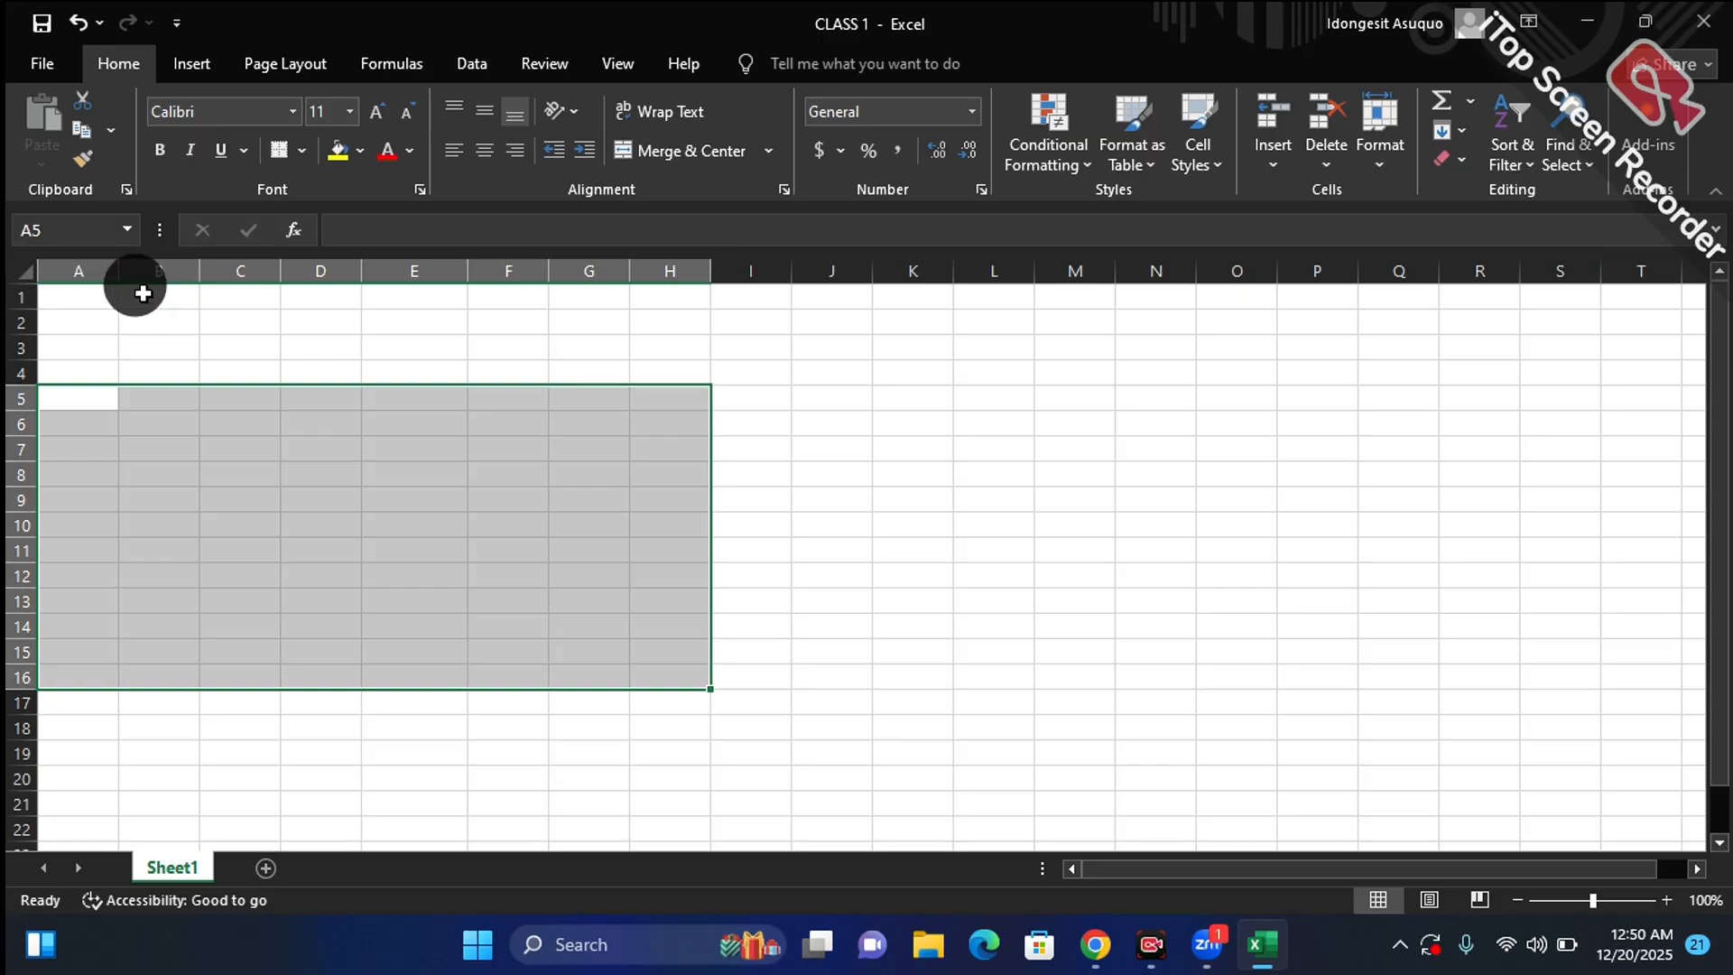
Step: Enter the column headers Name in cell A1 and Department in cell B1
click(59, 304)
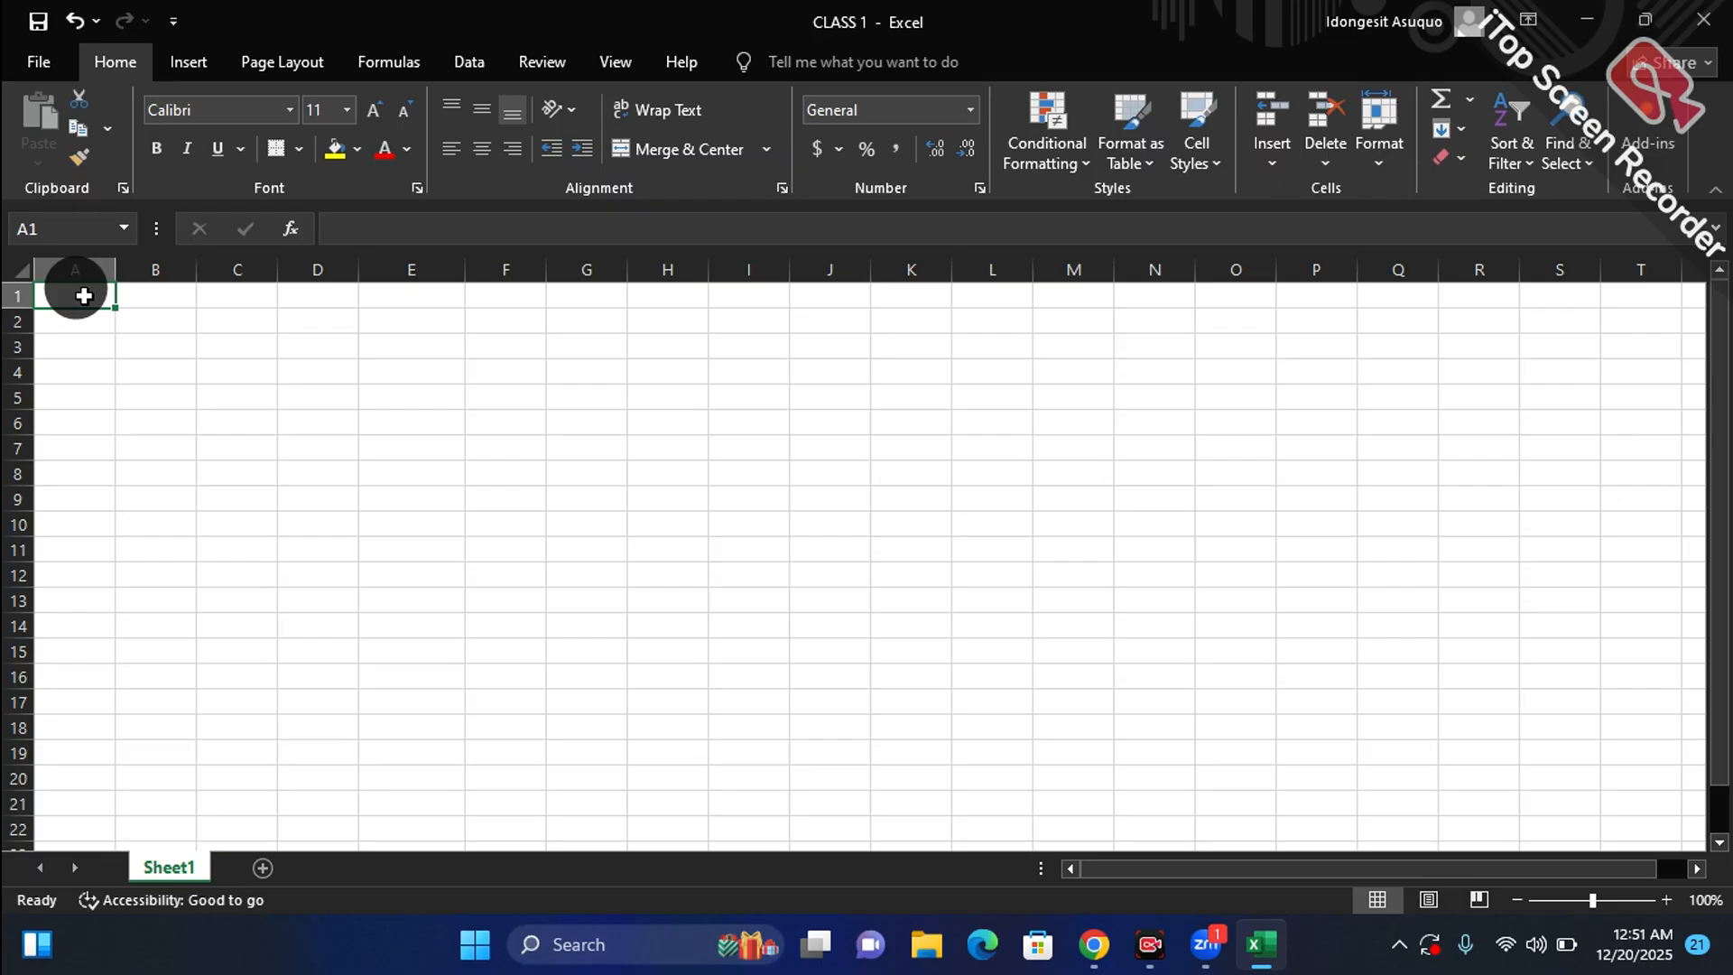
text(N)
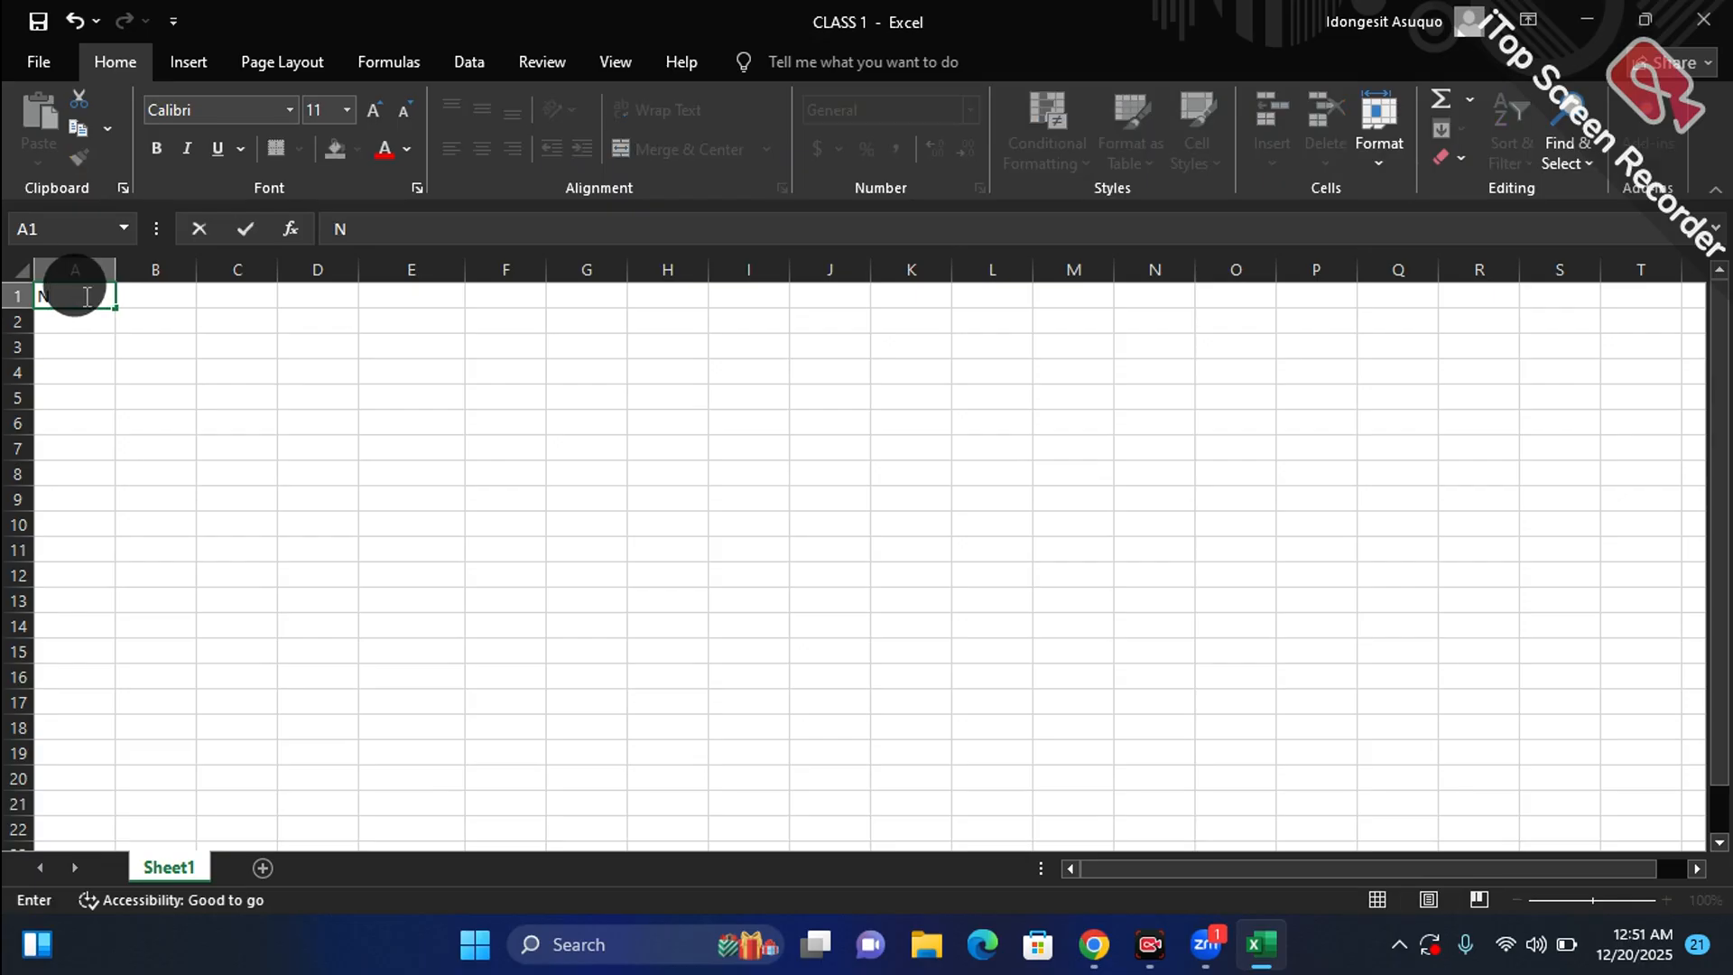
text(ame)
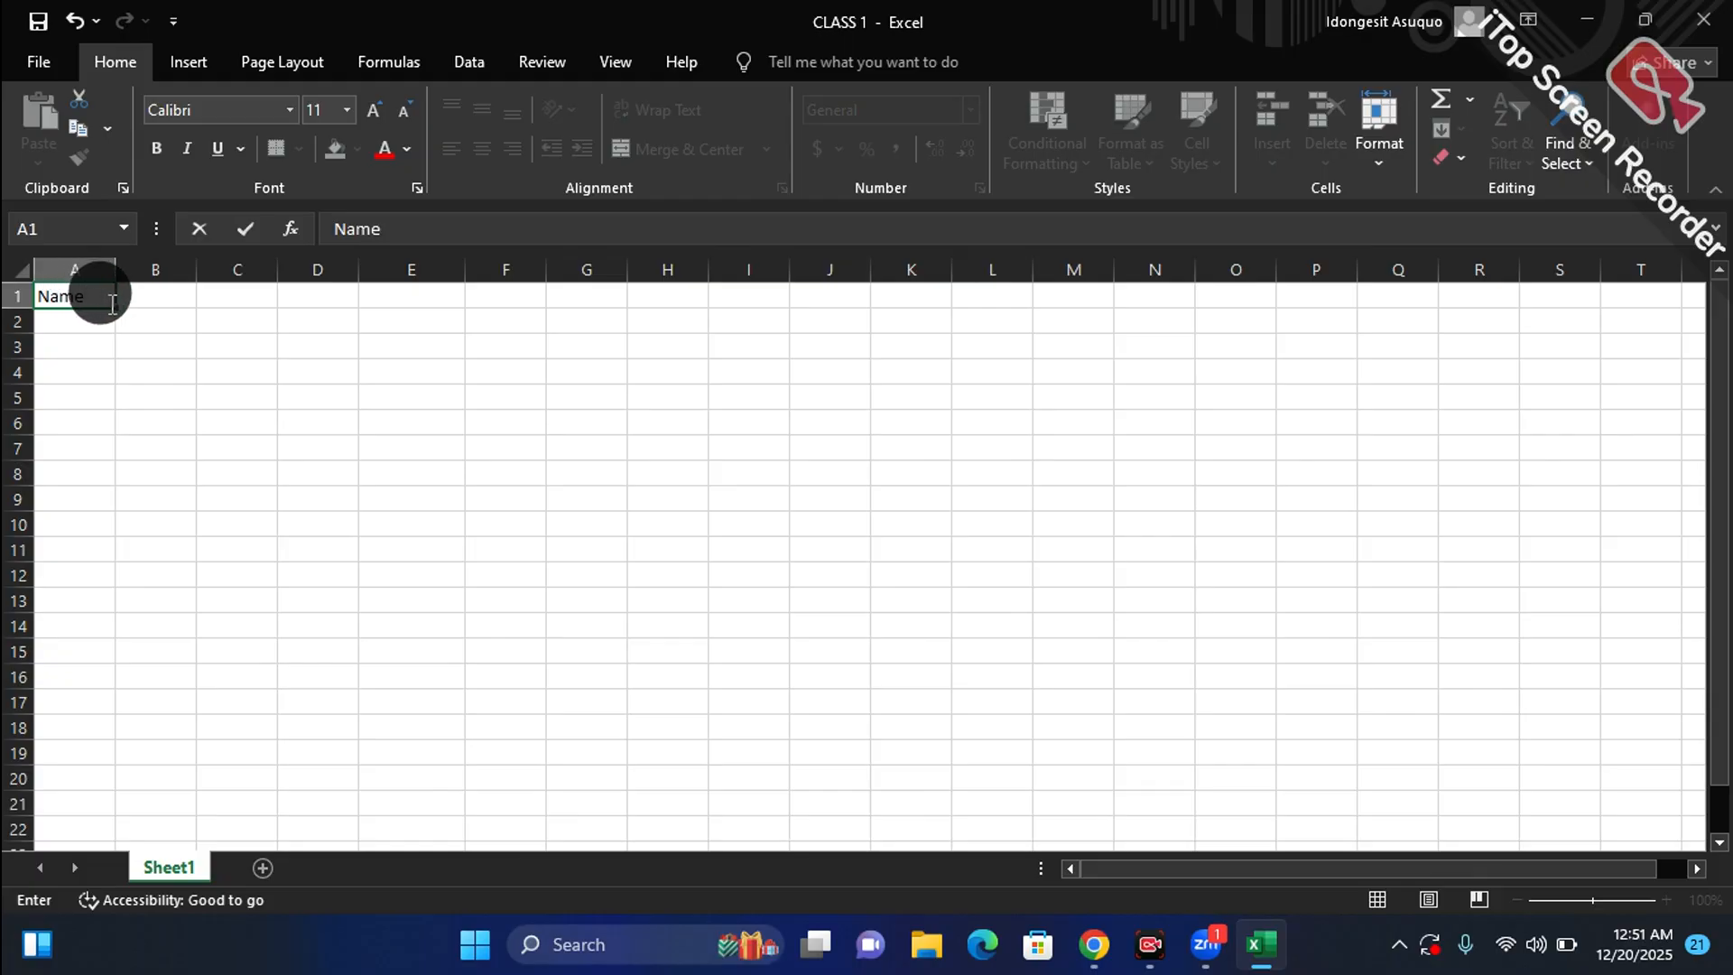
click(154, 298)
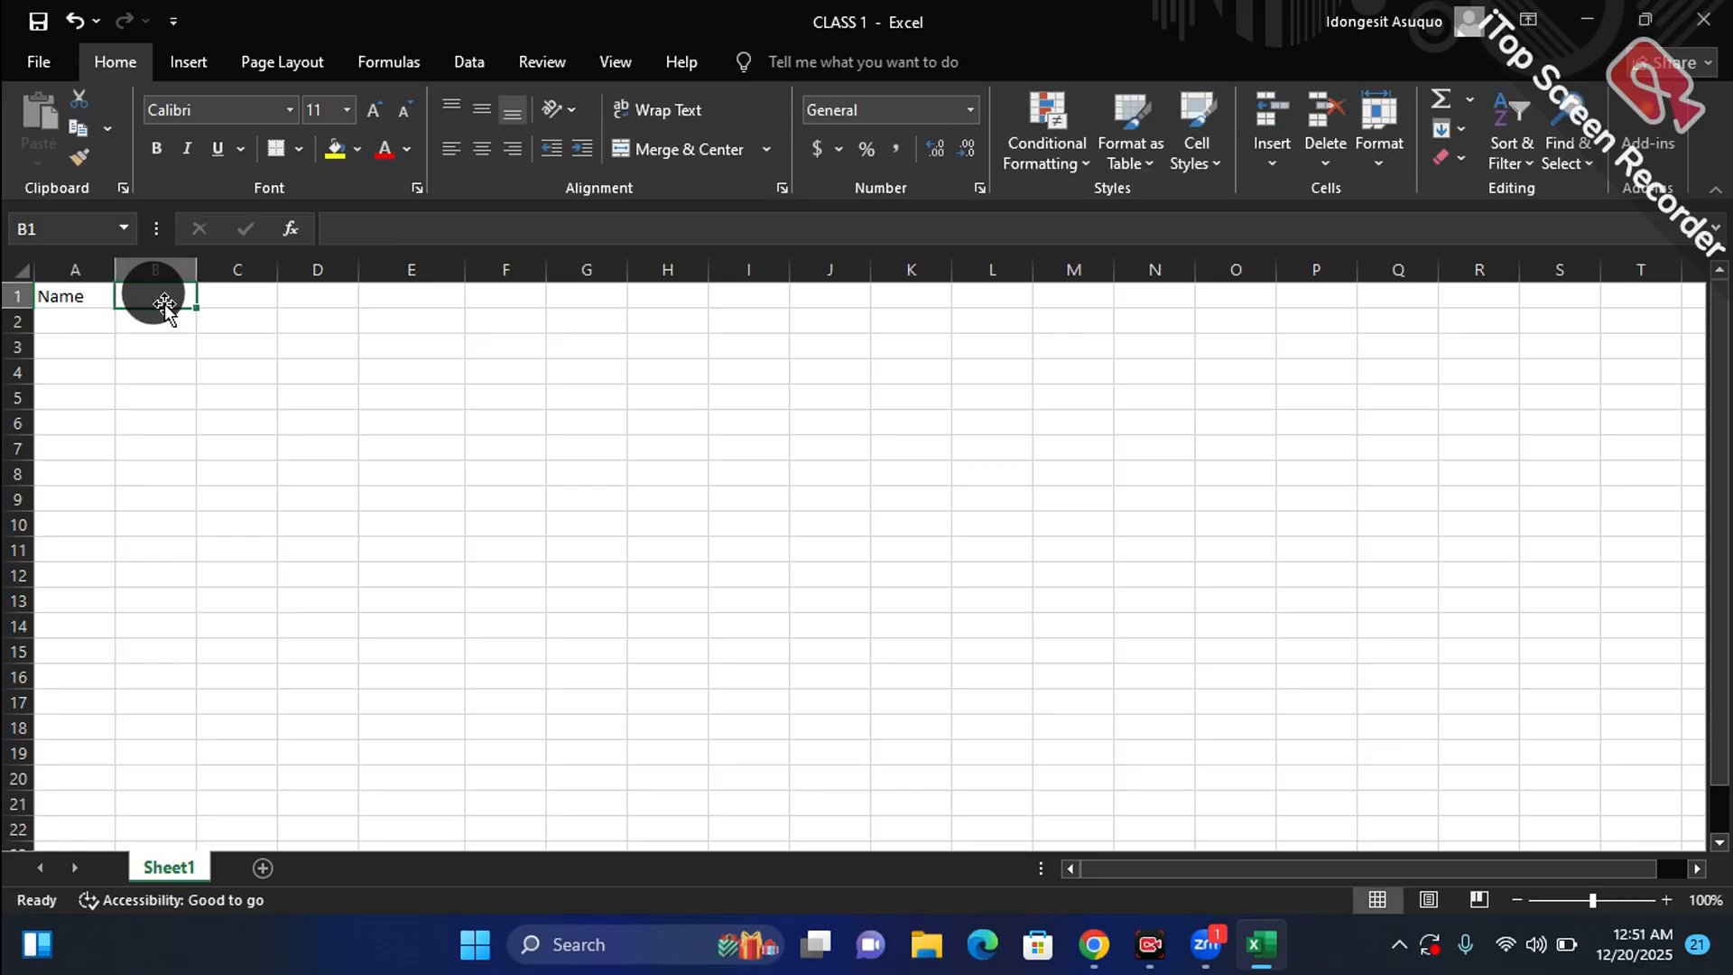
text(De)
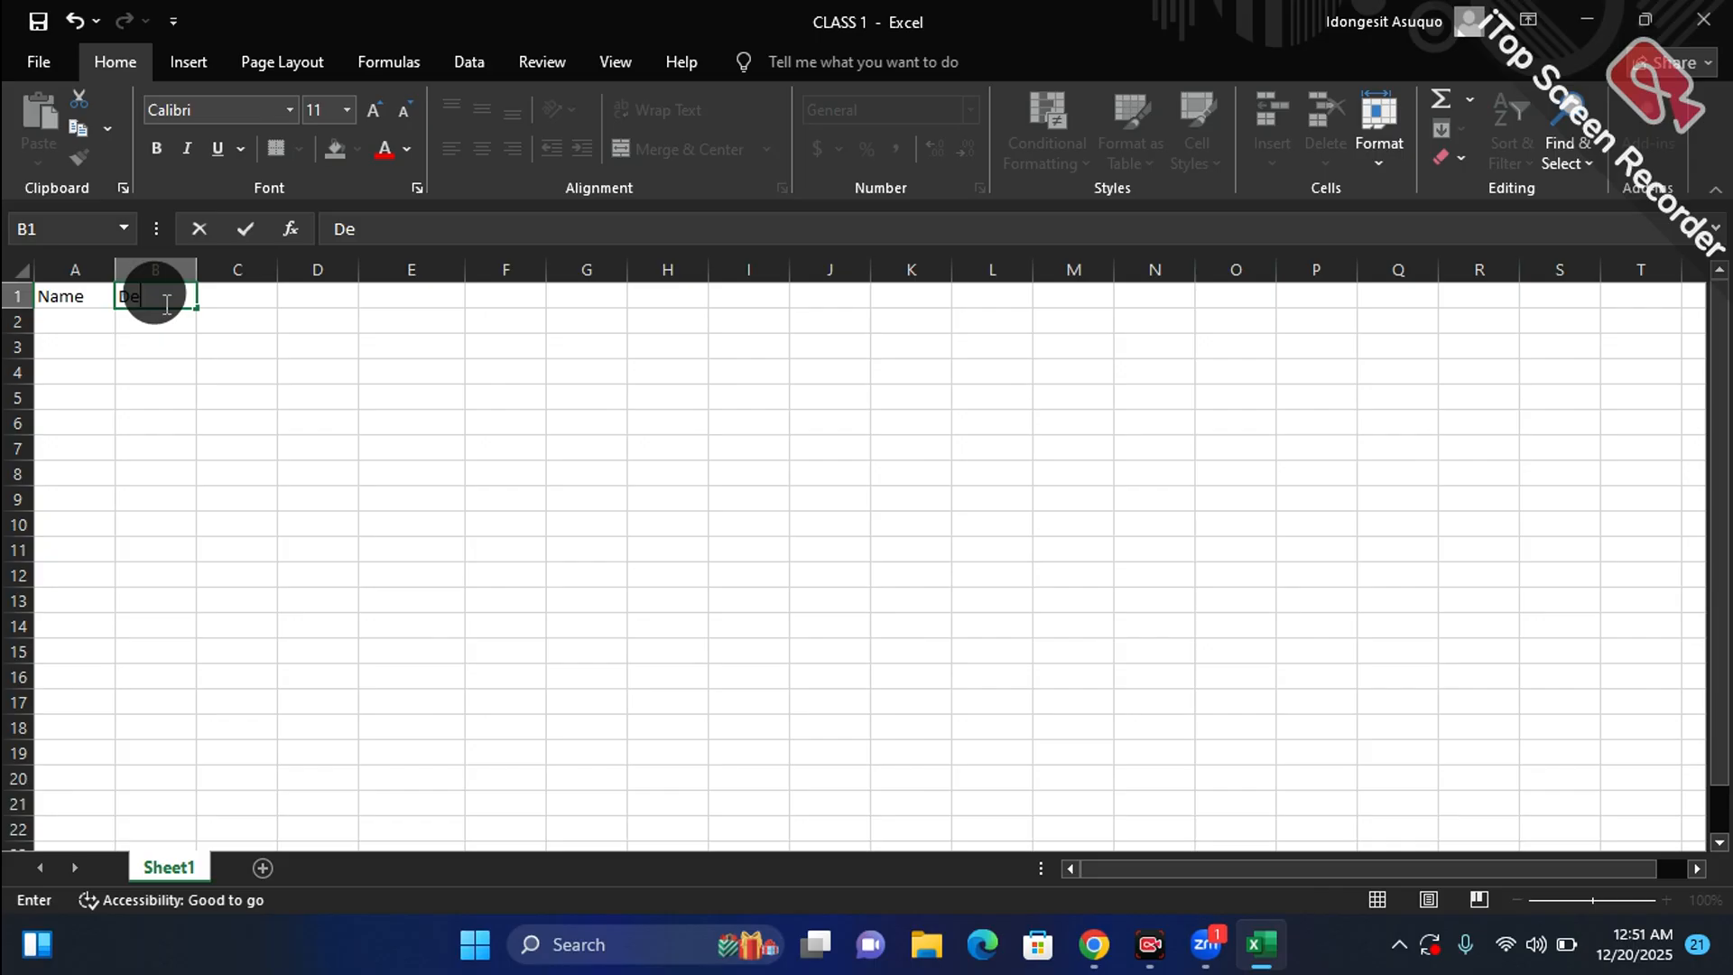
text(partment)
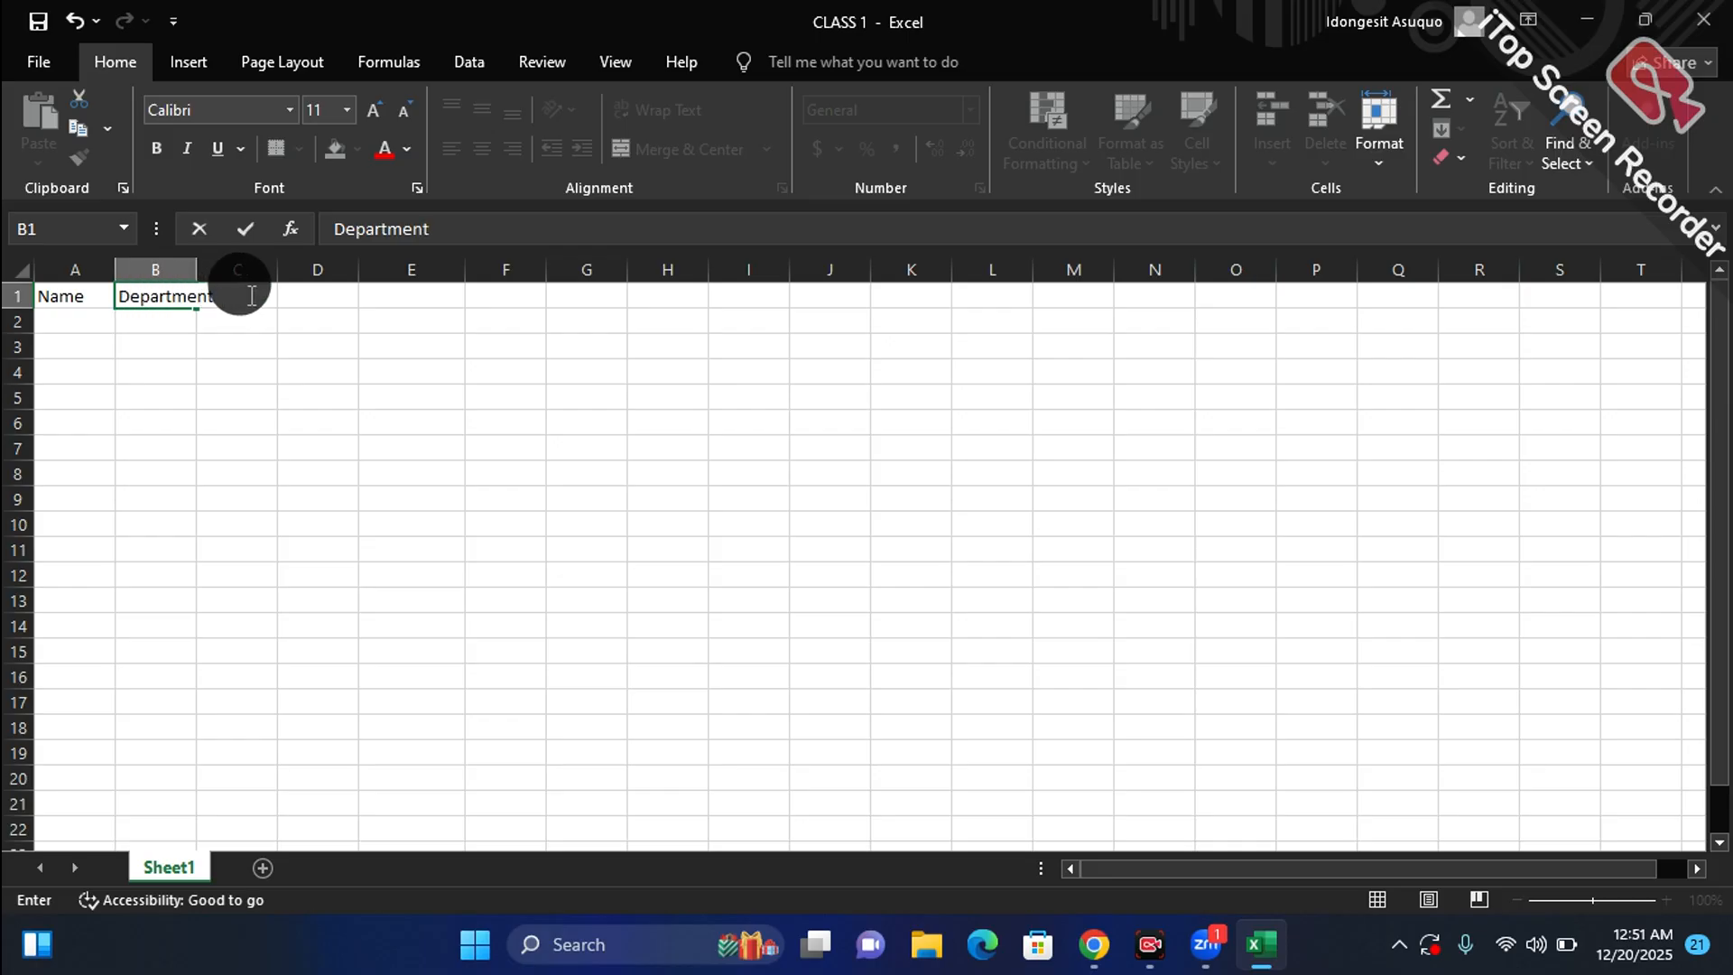
Step: Enter the column headers Salary in cell C1 and Date Employed in cell D1
click(234, 352)
click(236, 296)
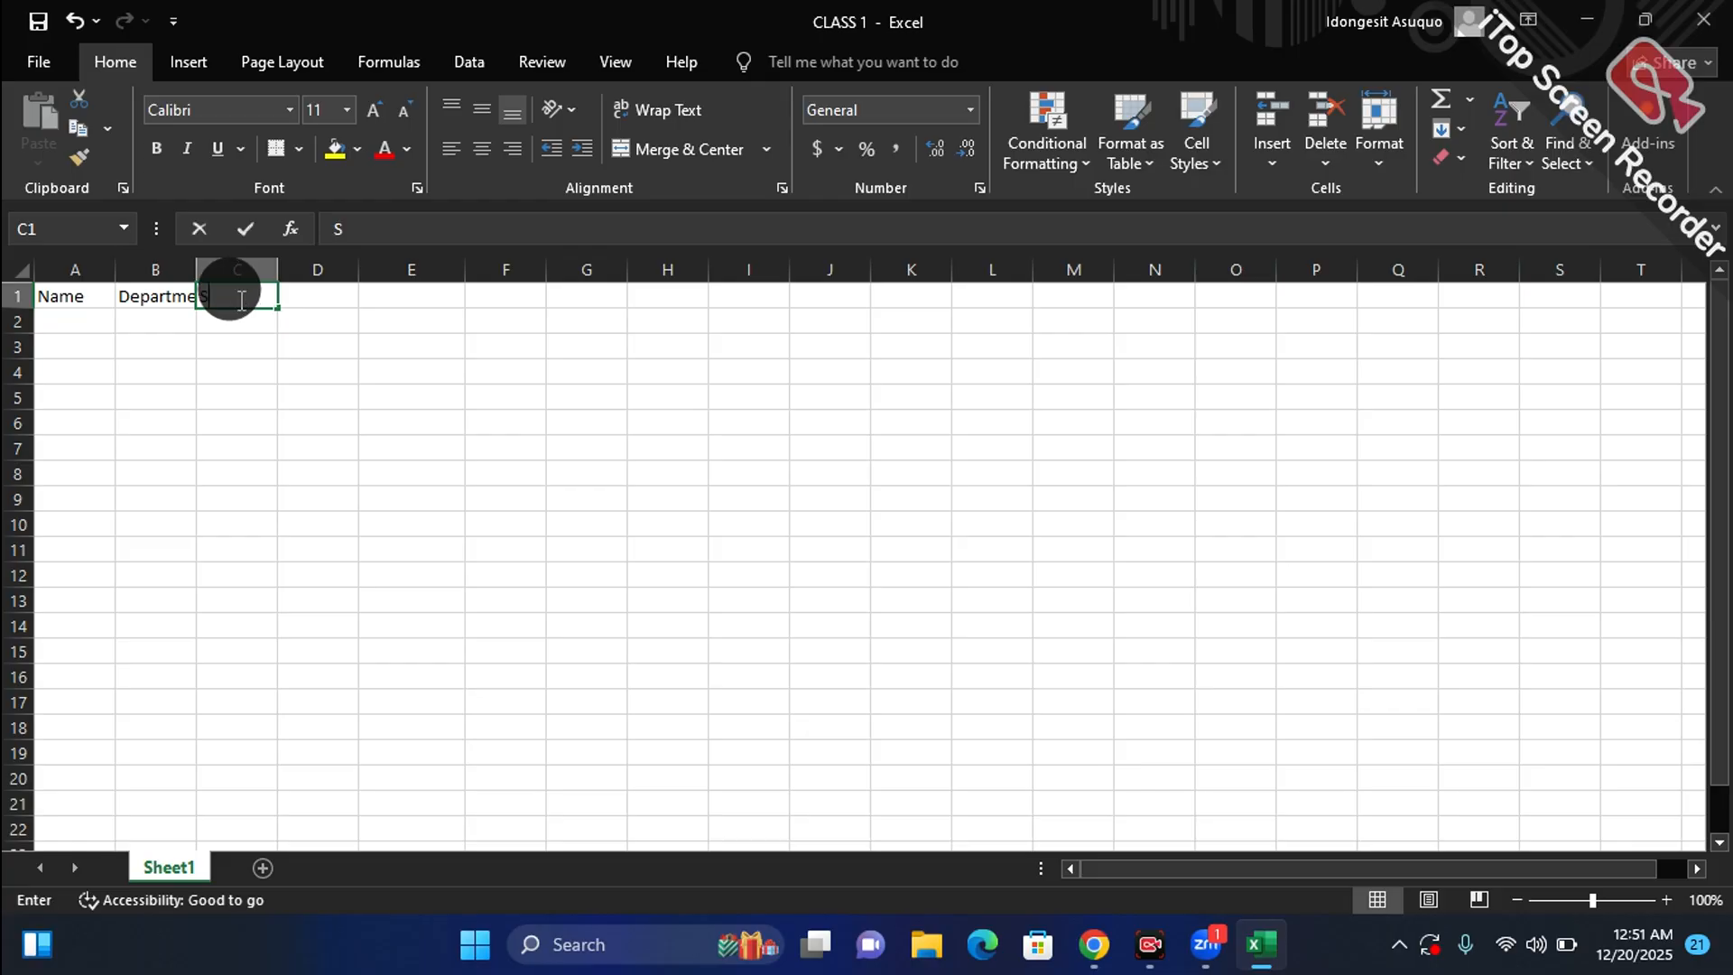
text(Sal)
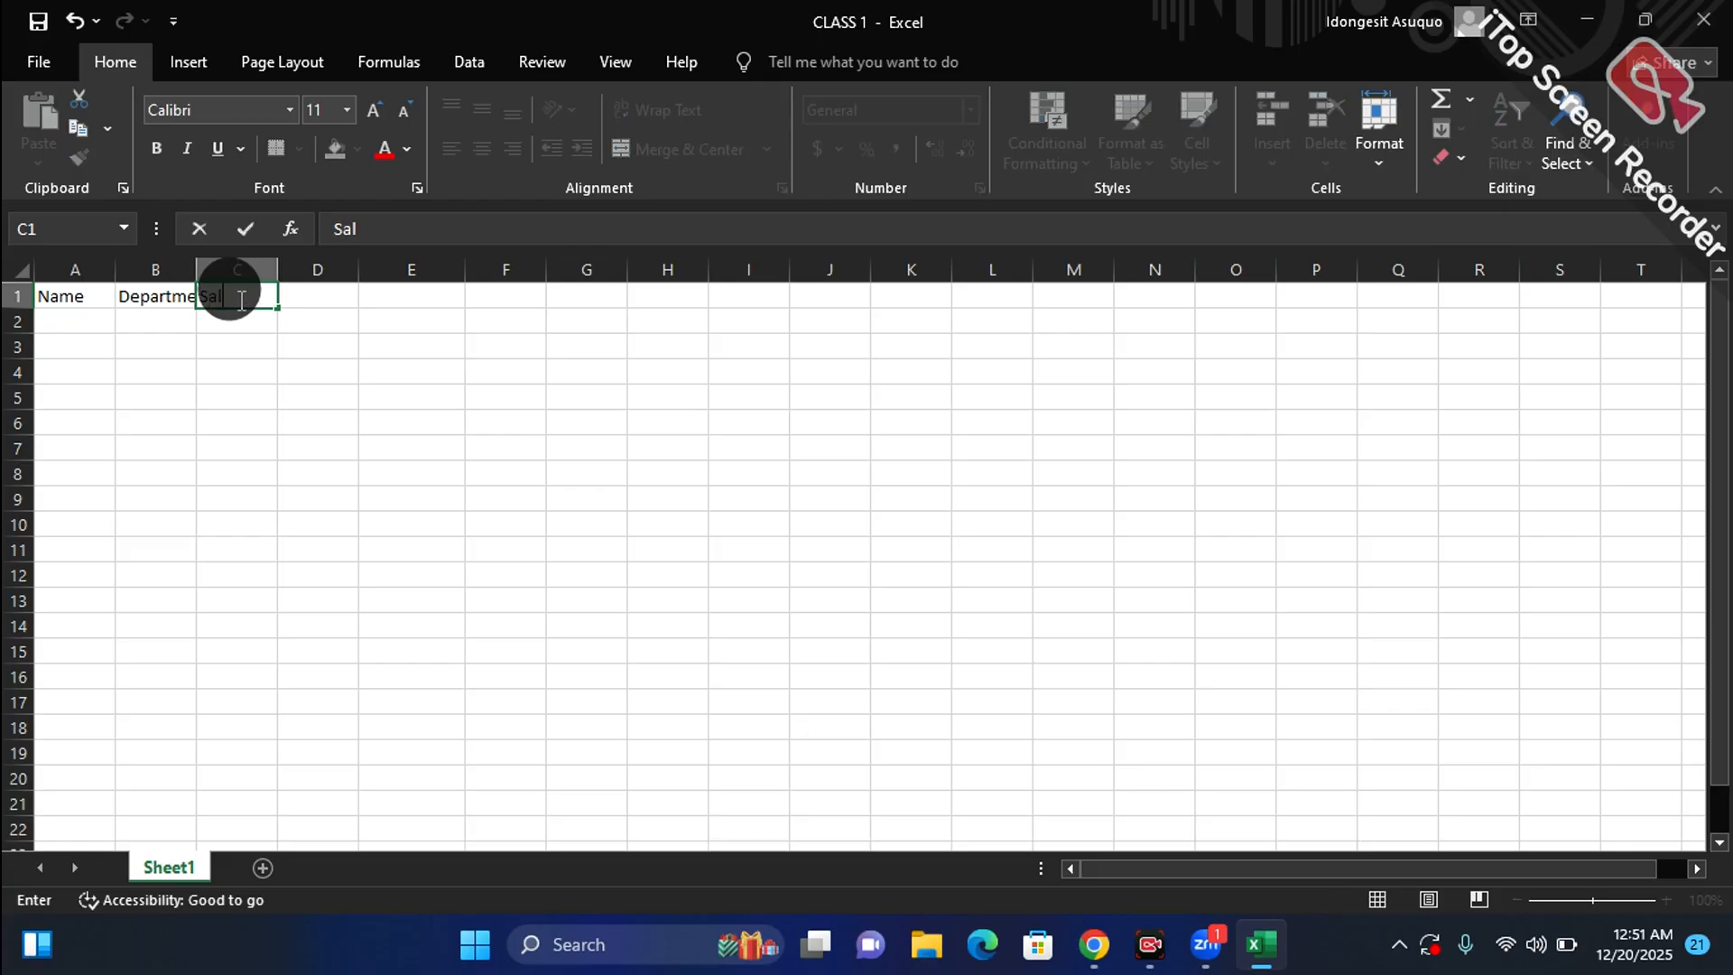
text(ary)
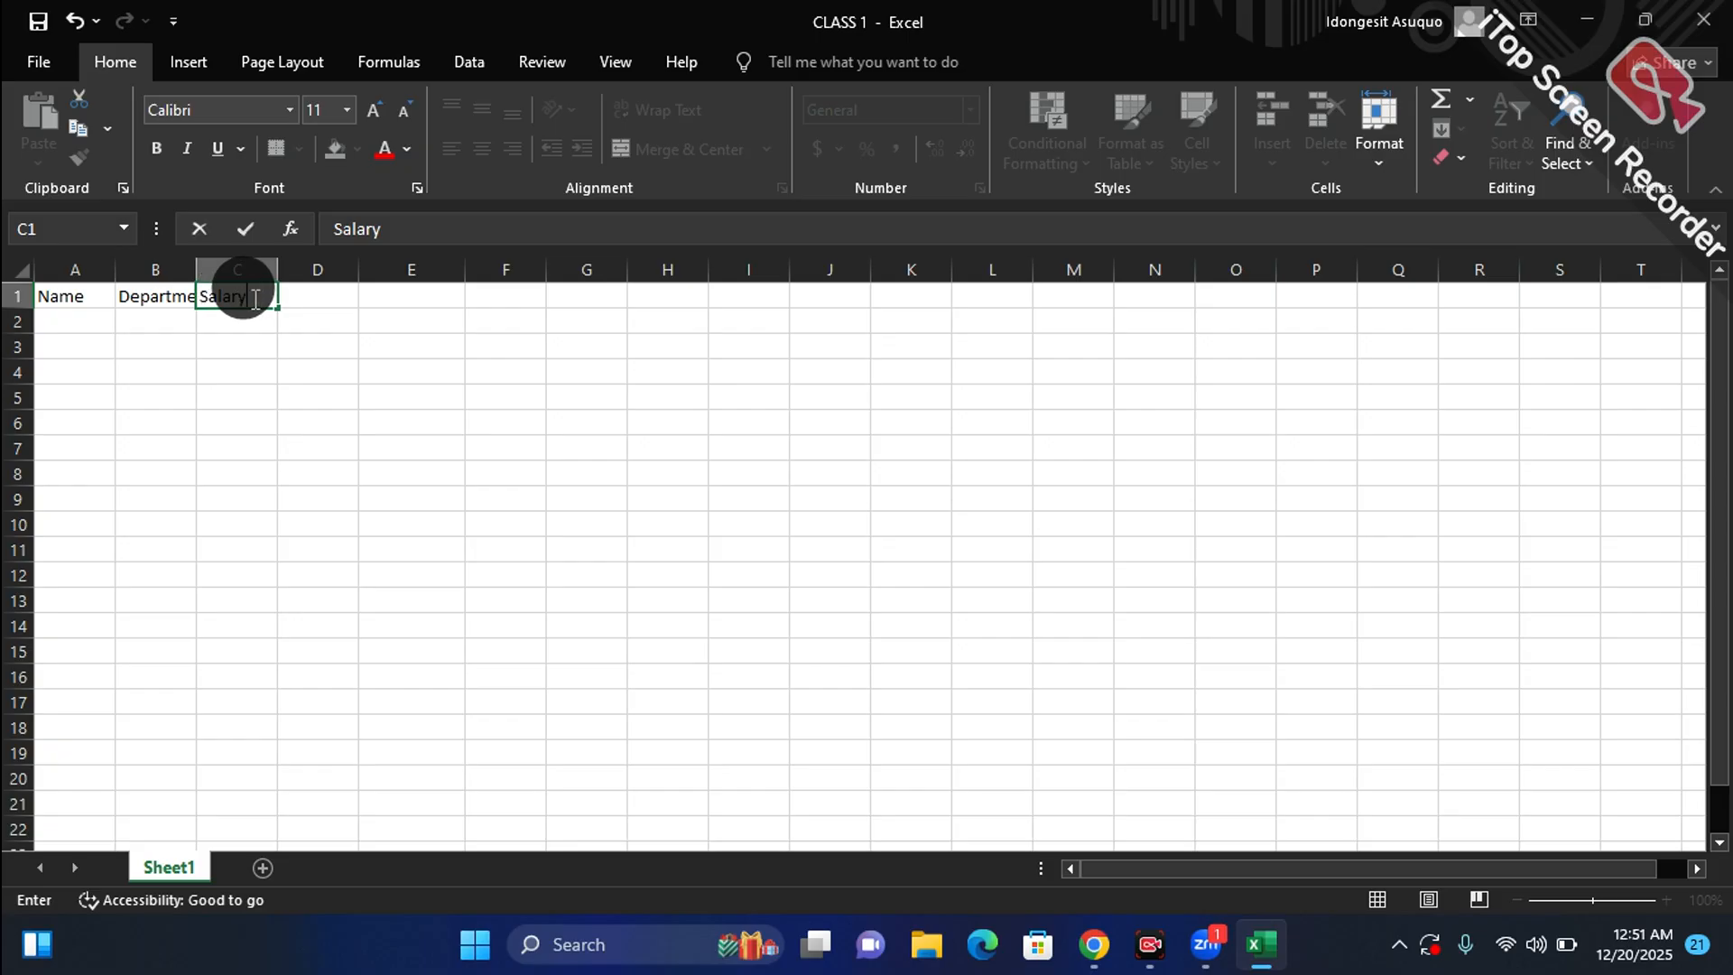
click(322, 297)
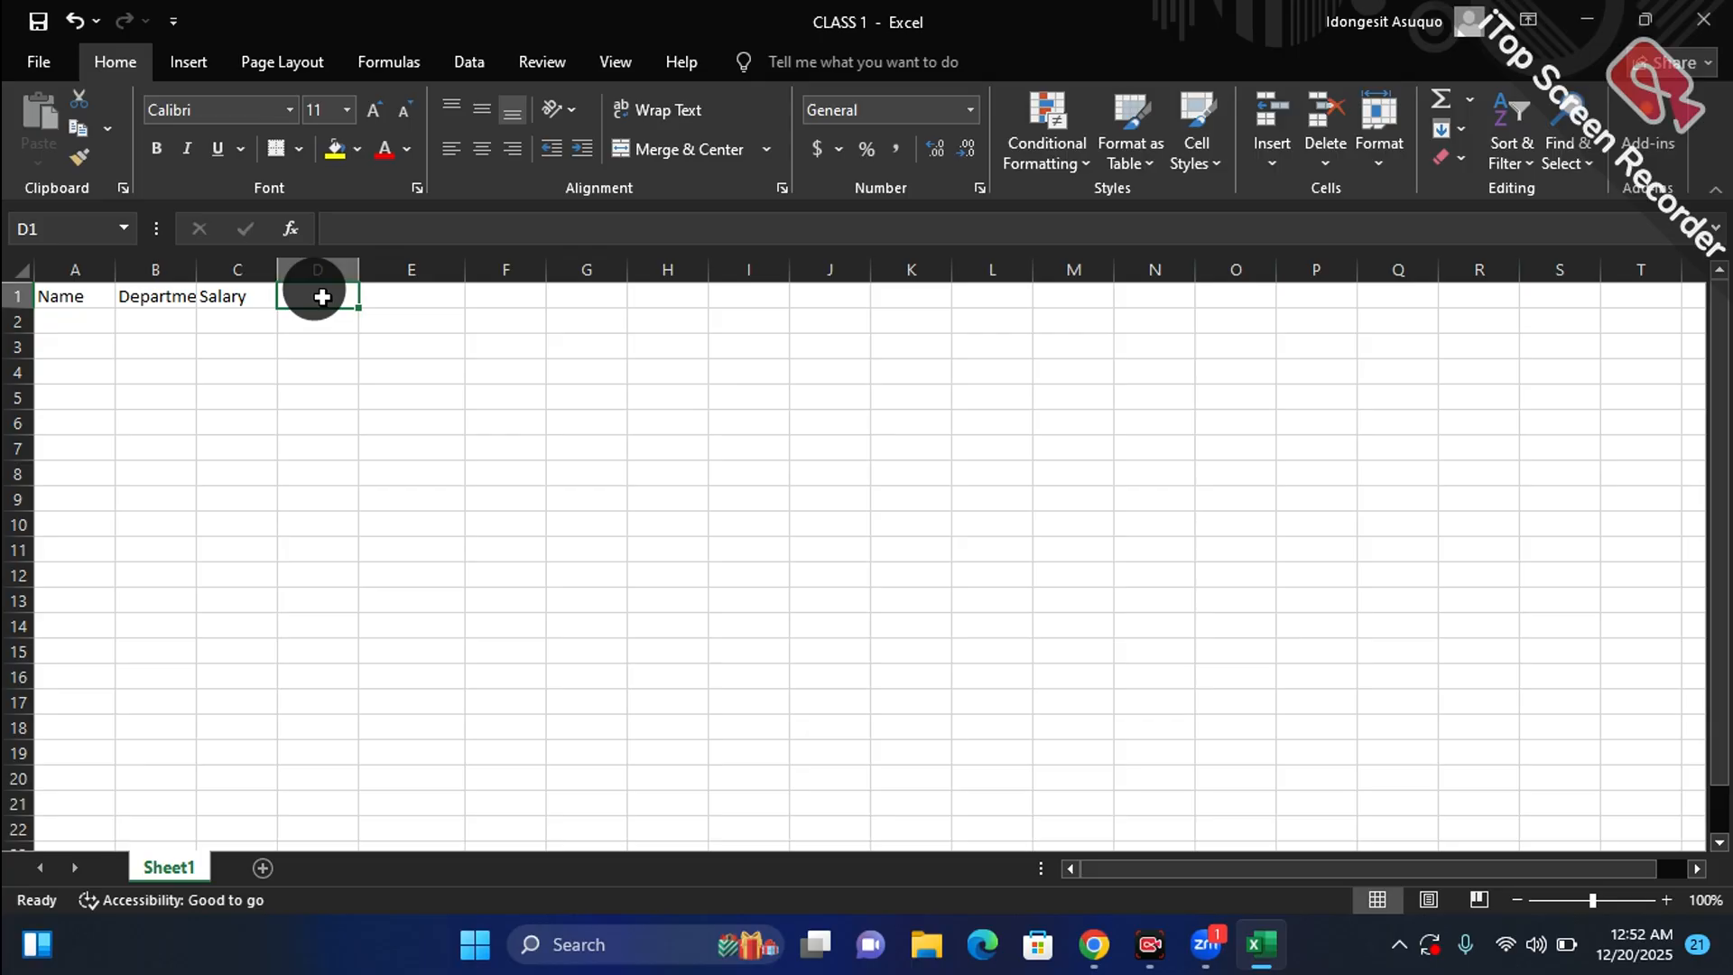
text(Dat)
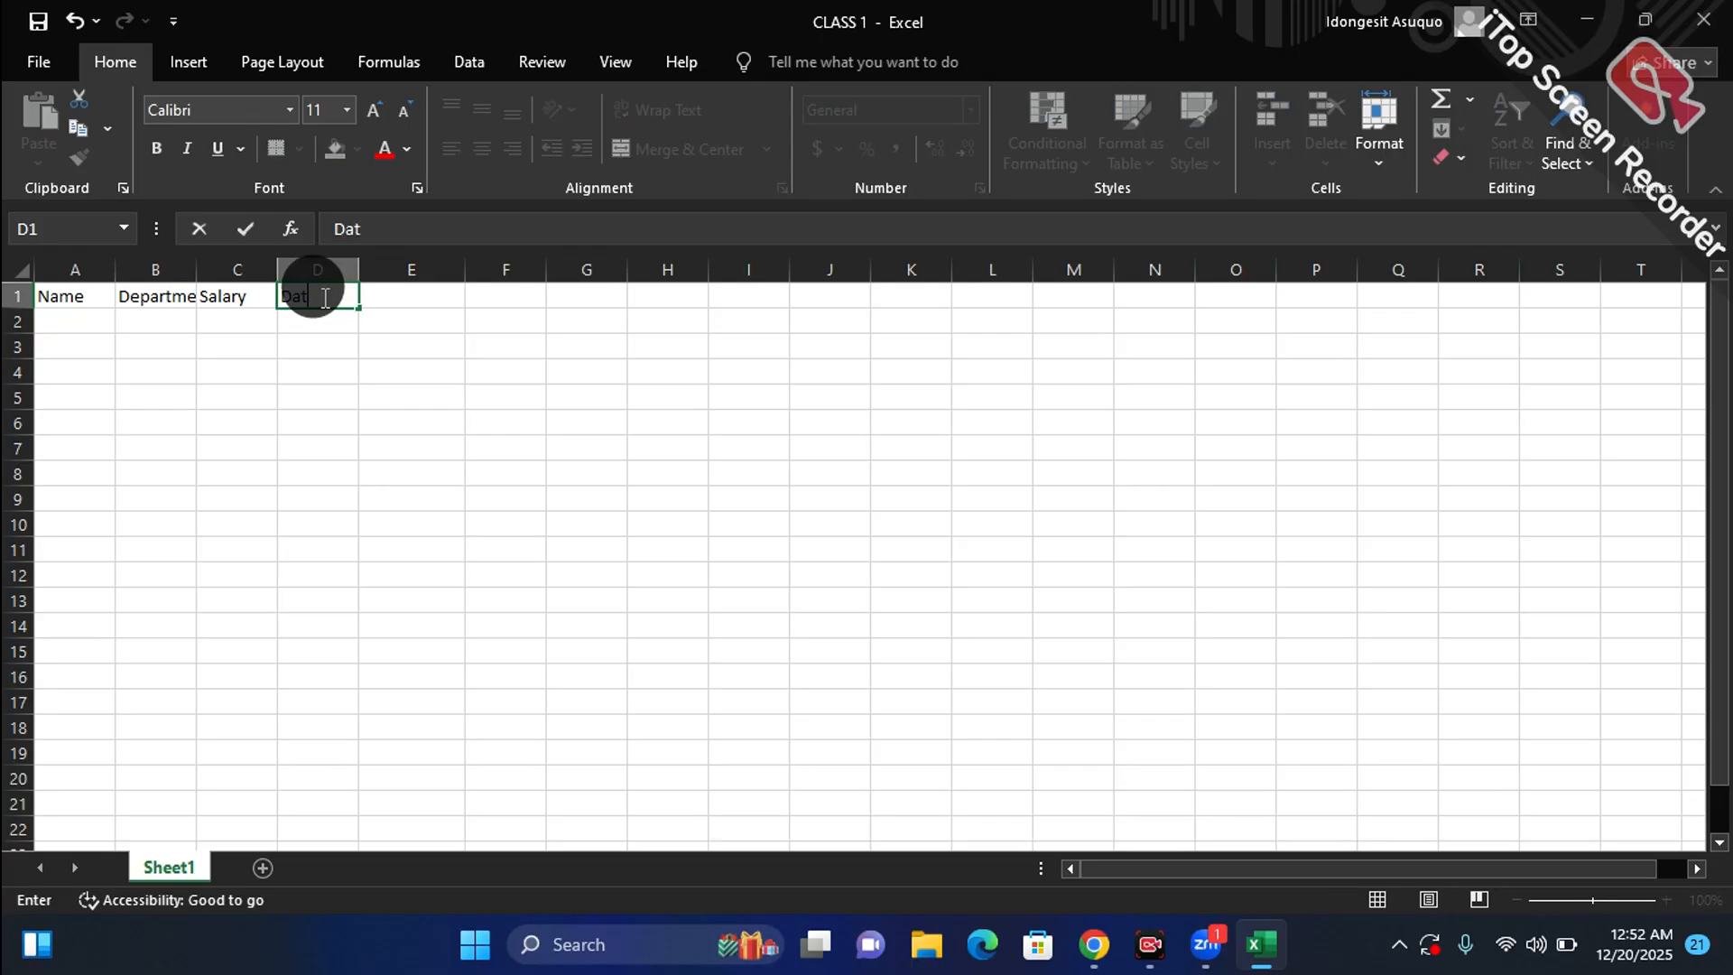
text(e Employed)
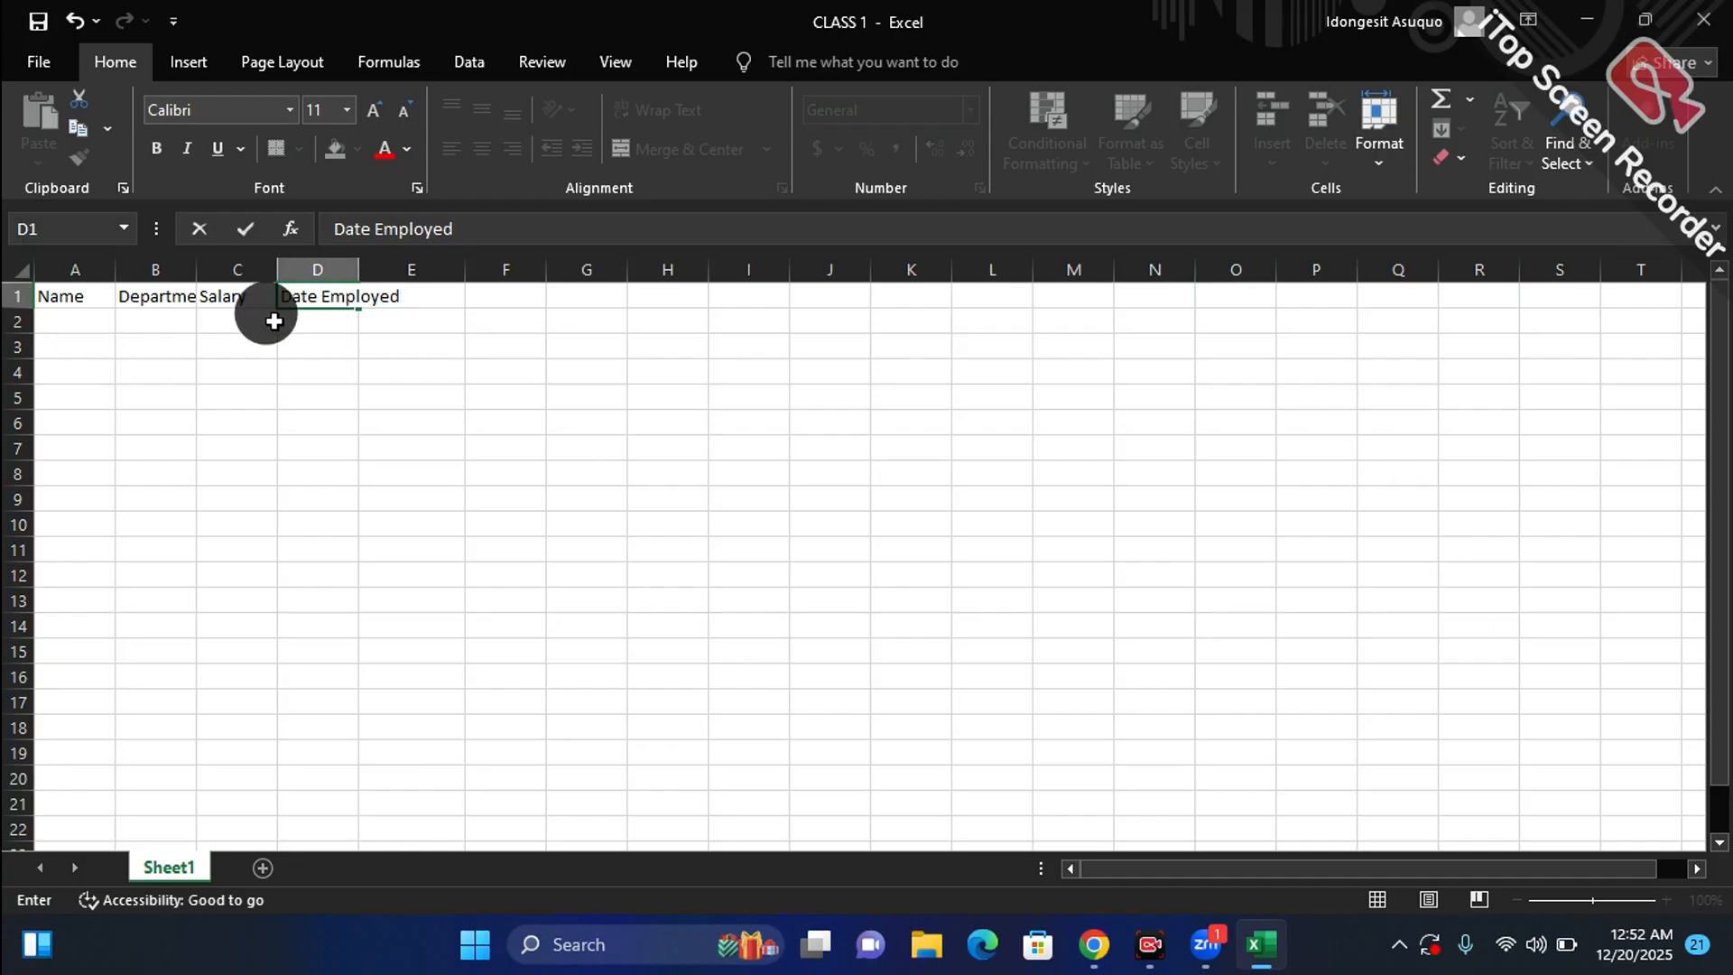
Step: Enter the first employee's name in cell A2 and the department HR in cell B2
click(51, 294)
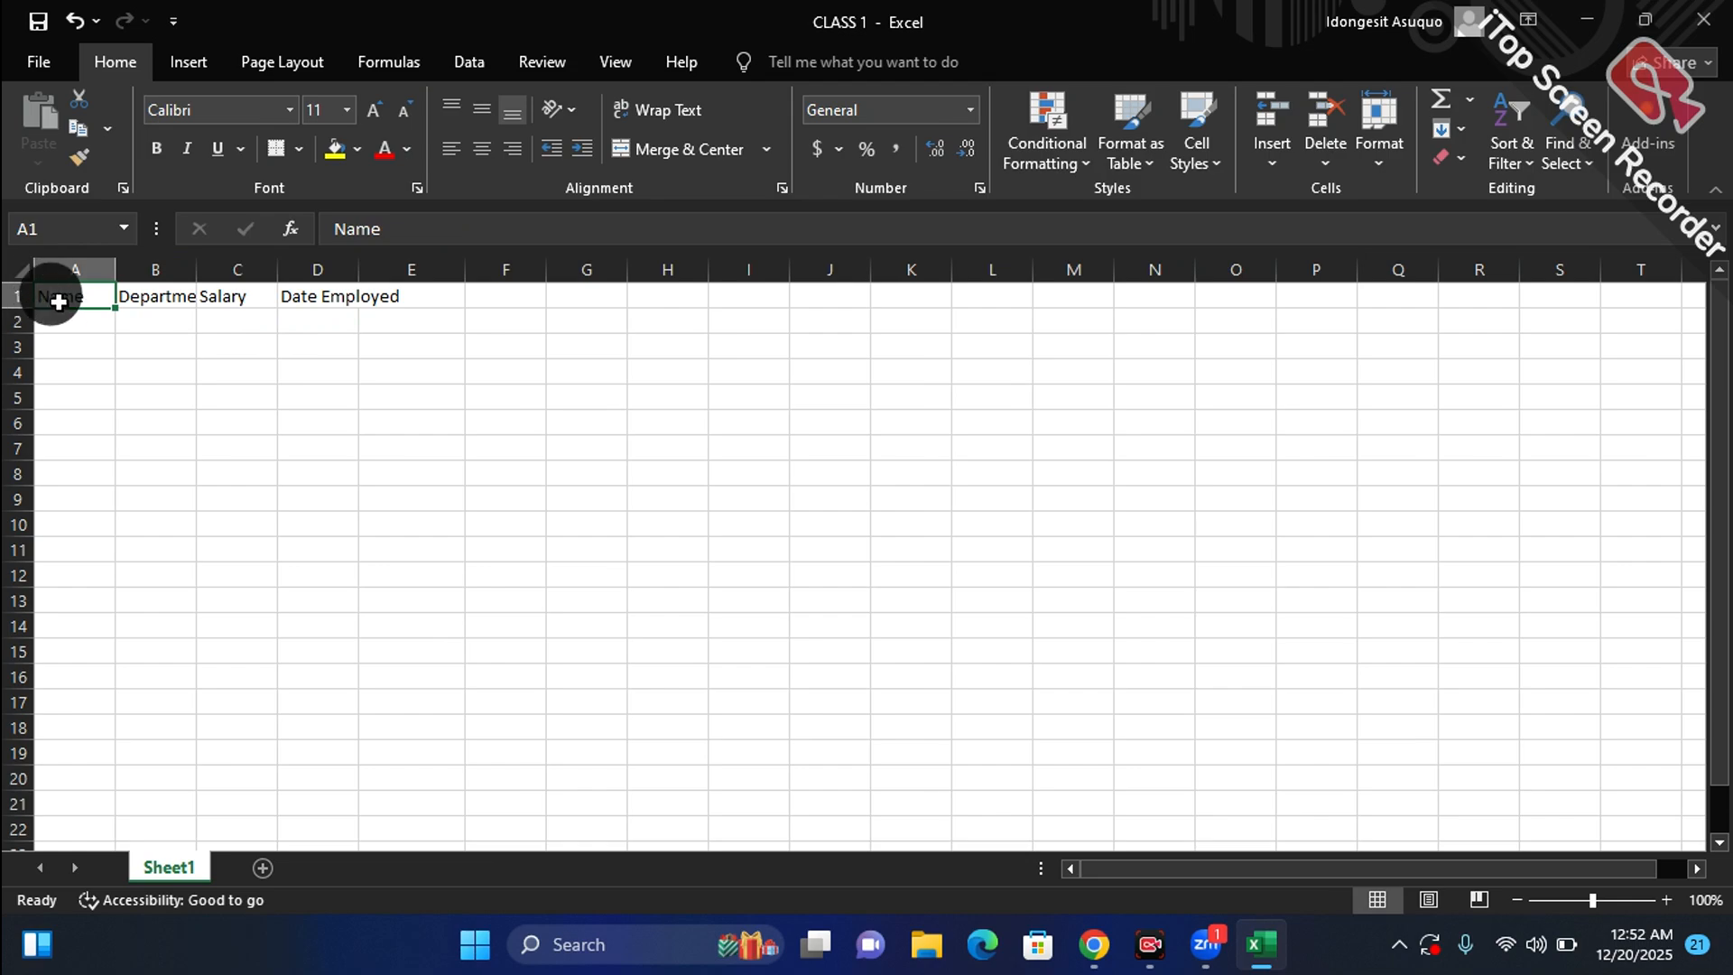
click(84, 337)
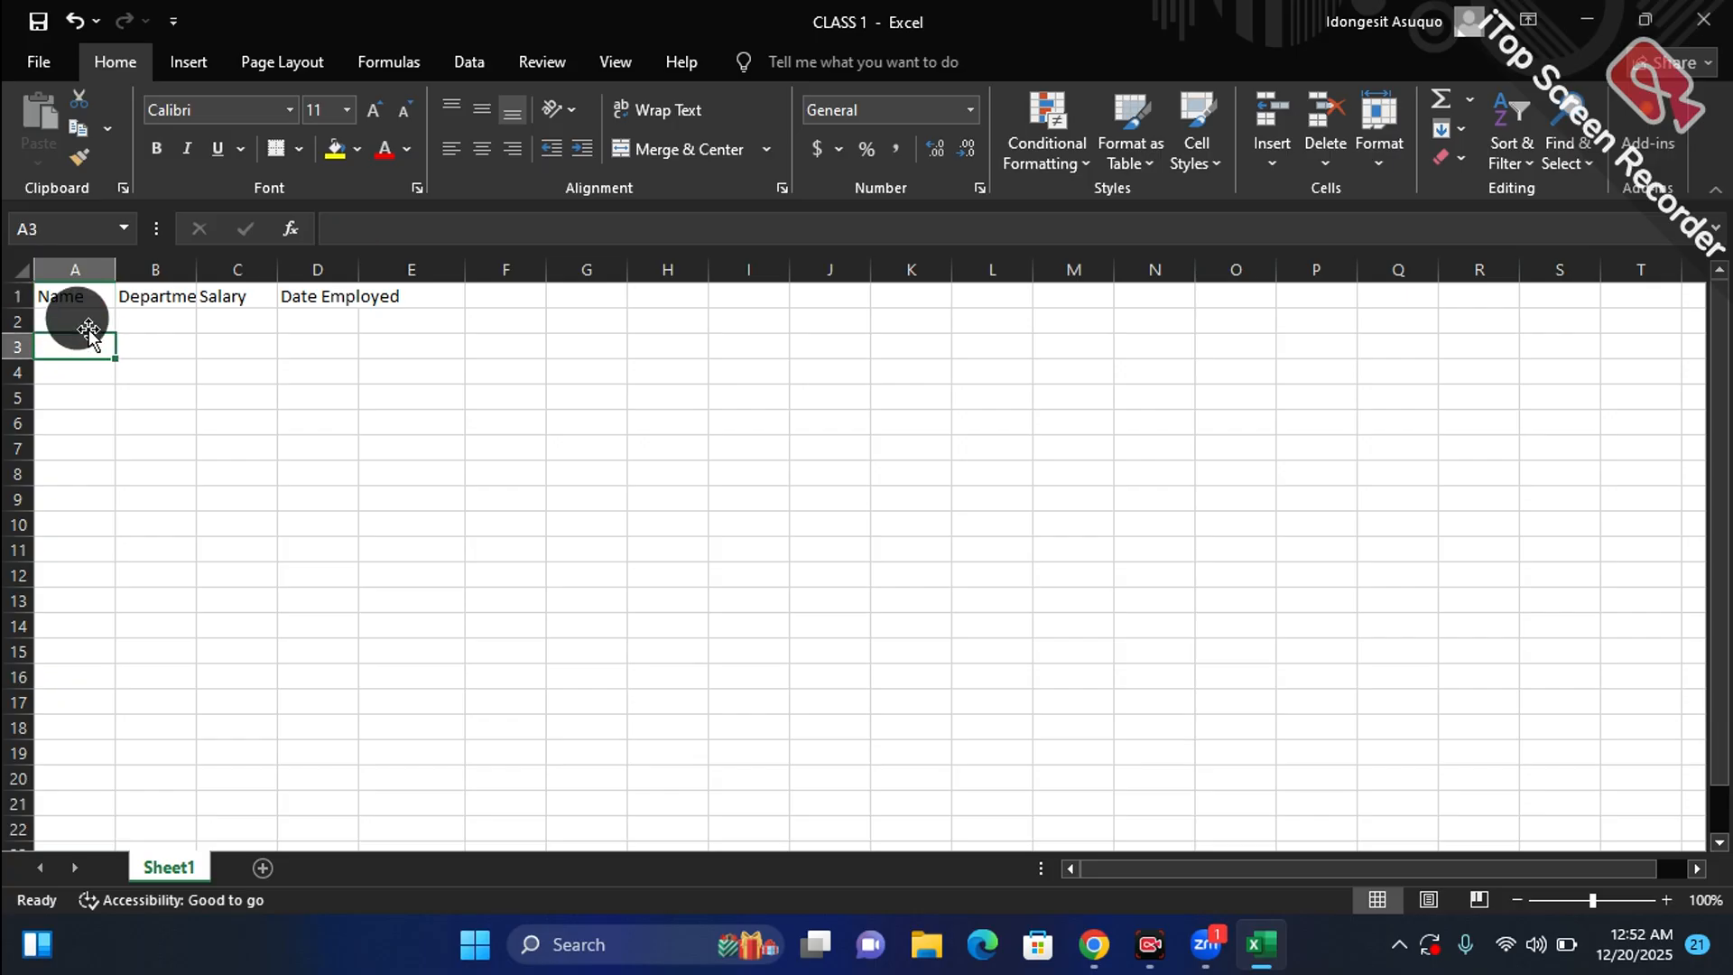
click(88, 326)
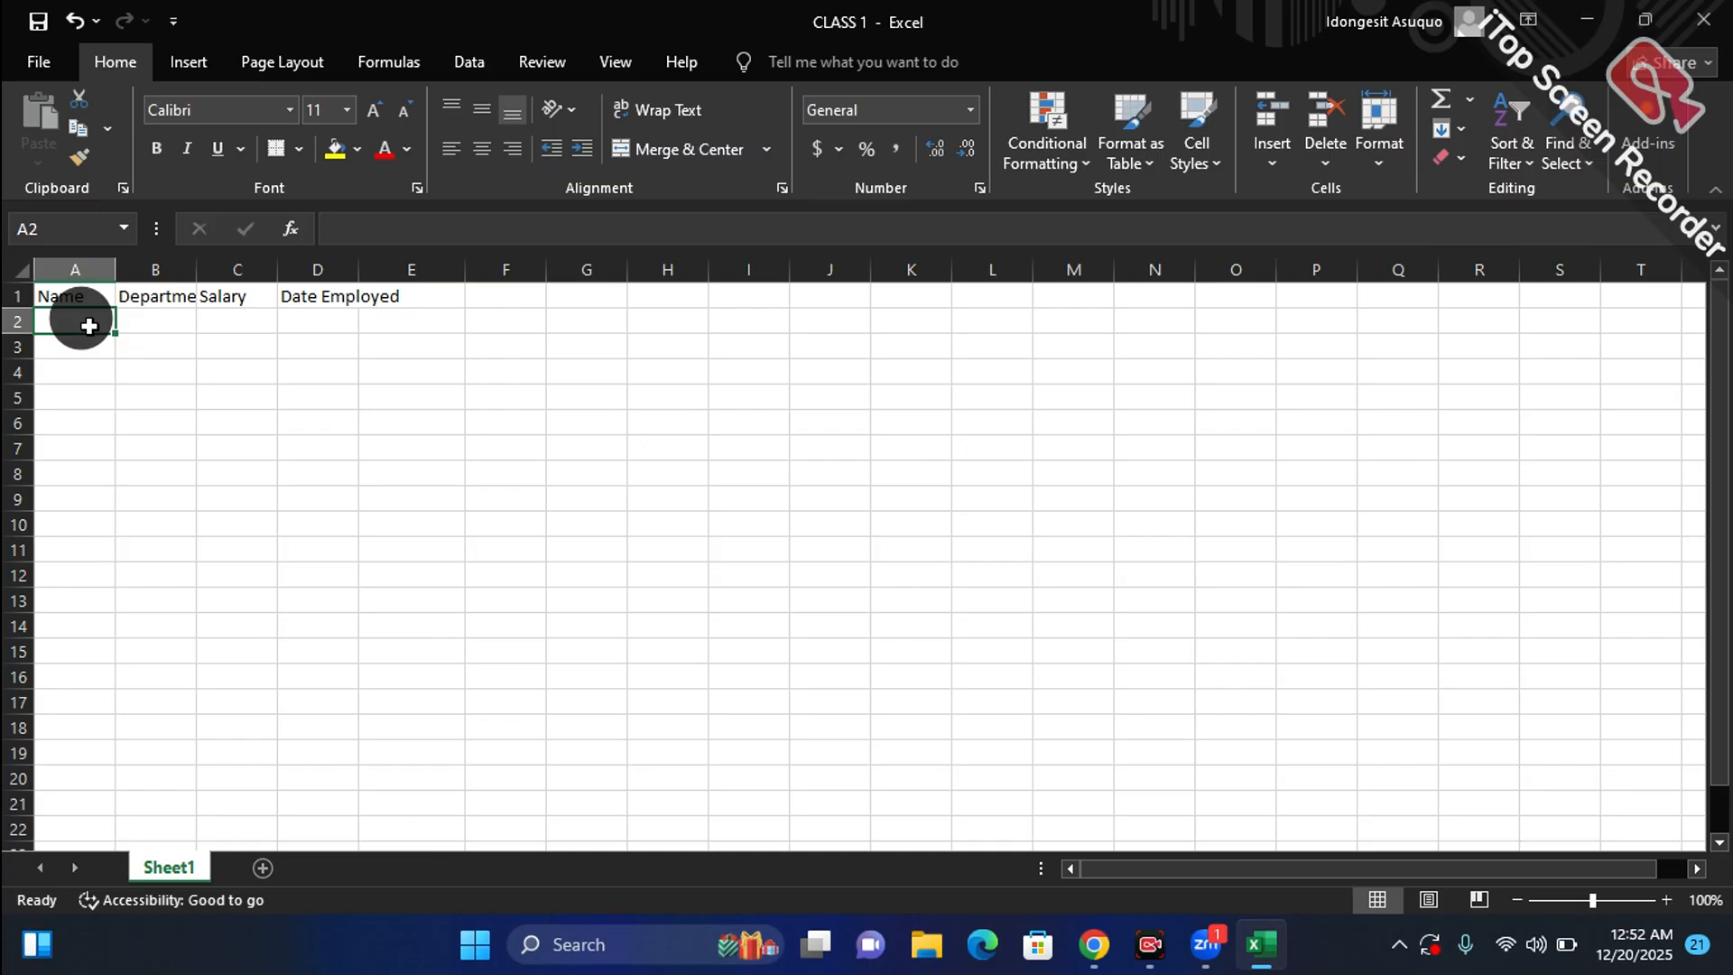
text(Peace)
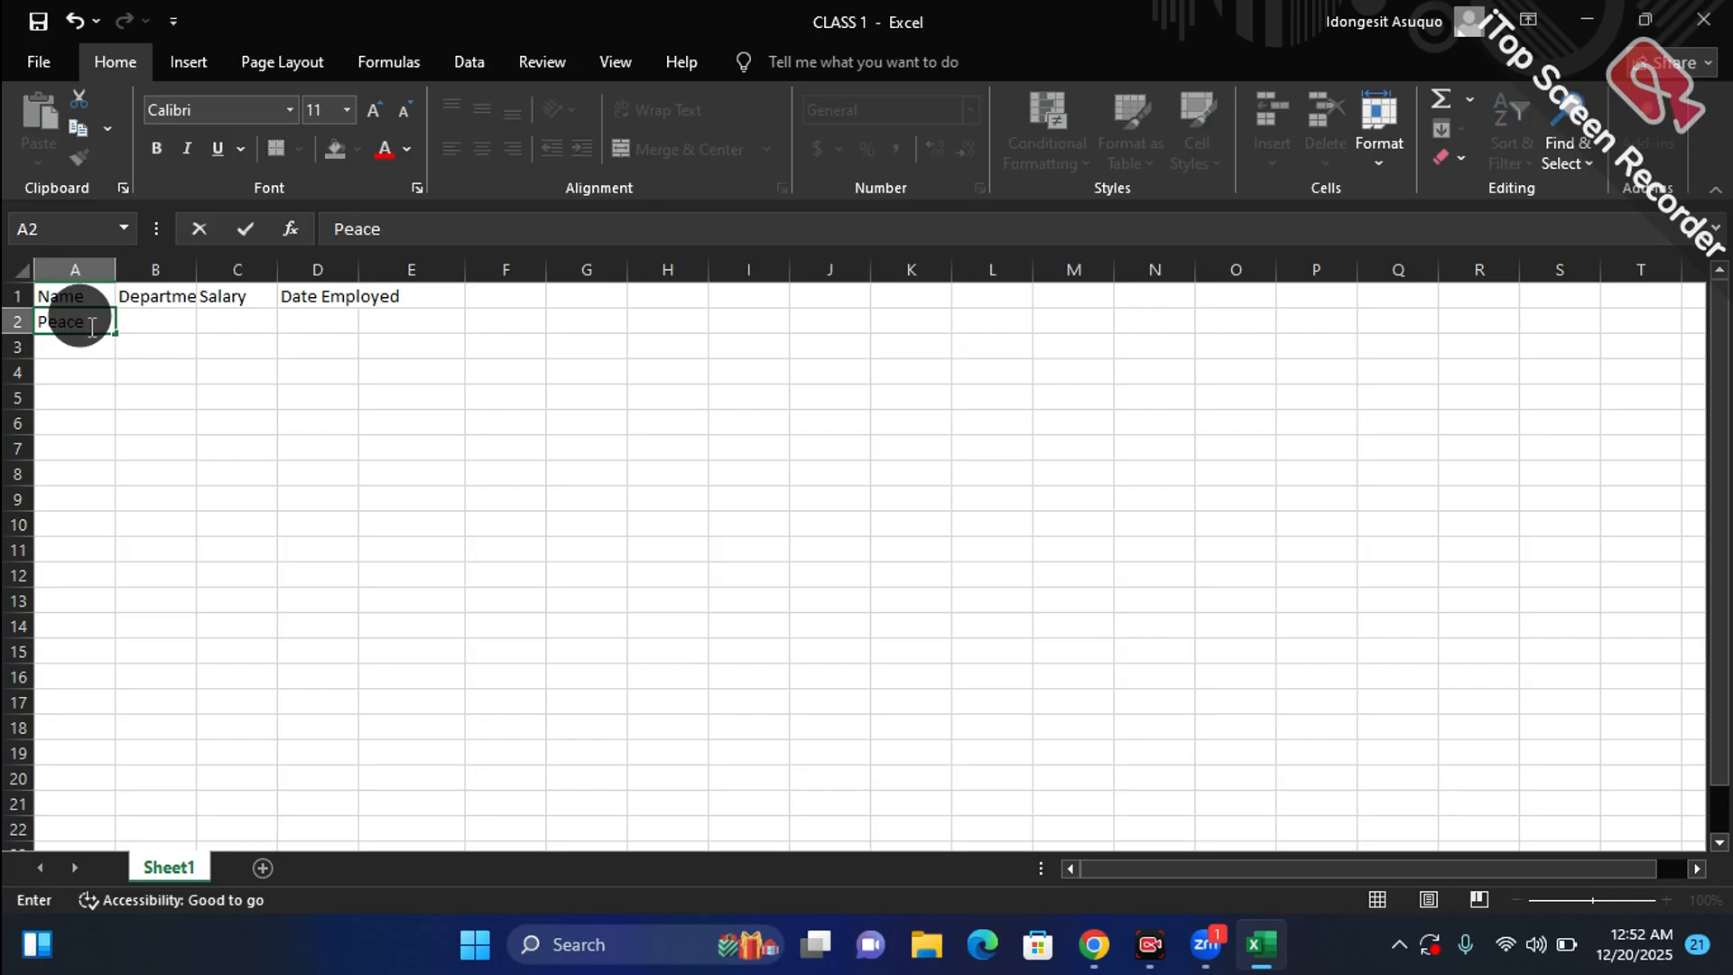
click(149, 323)
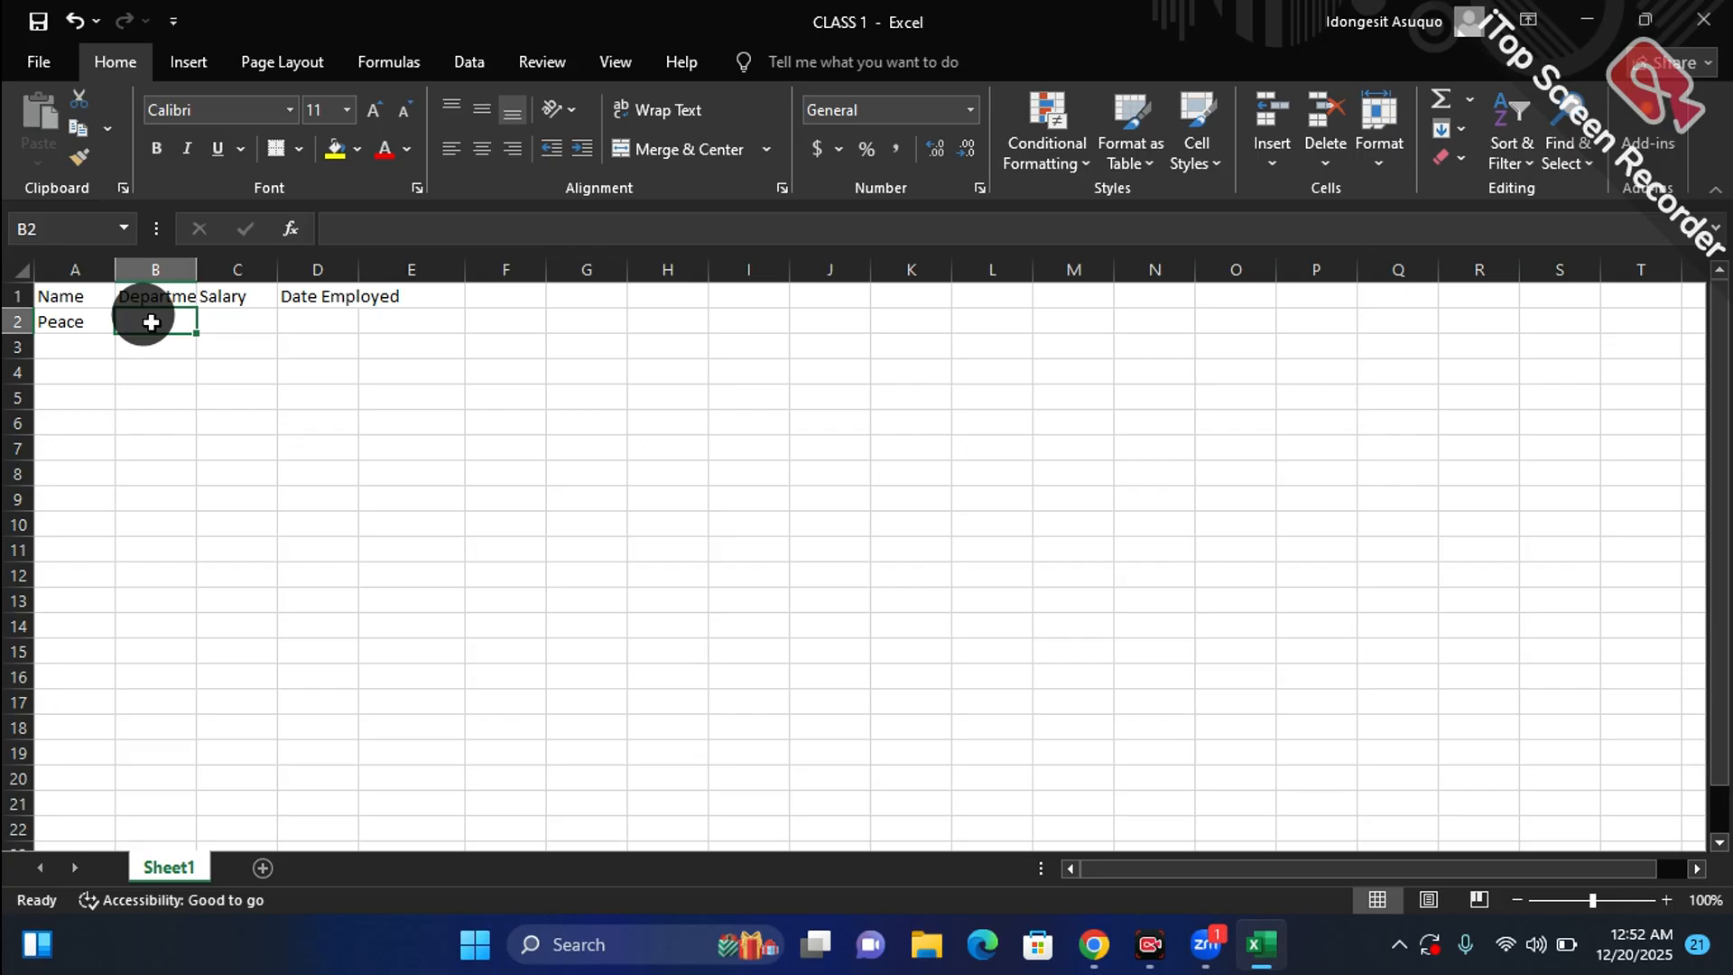
text(Hr)
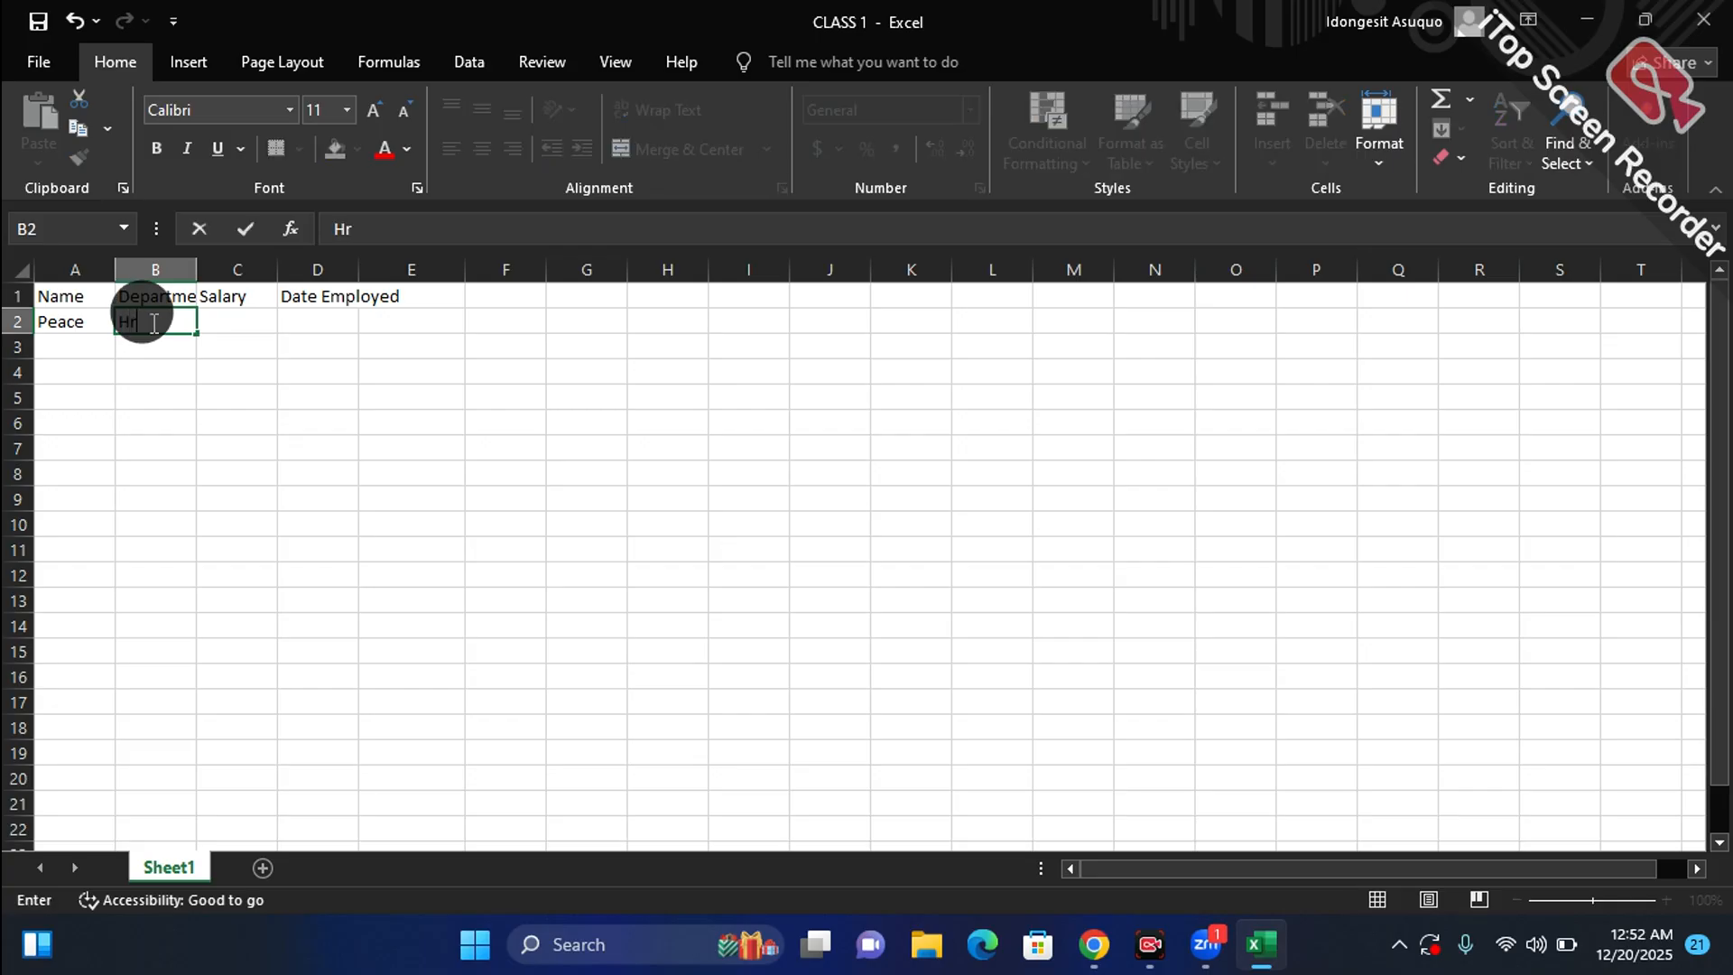
key(BackSpace)
text(R)
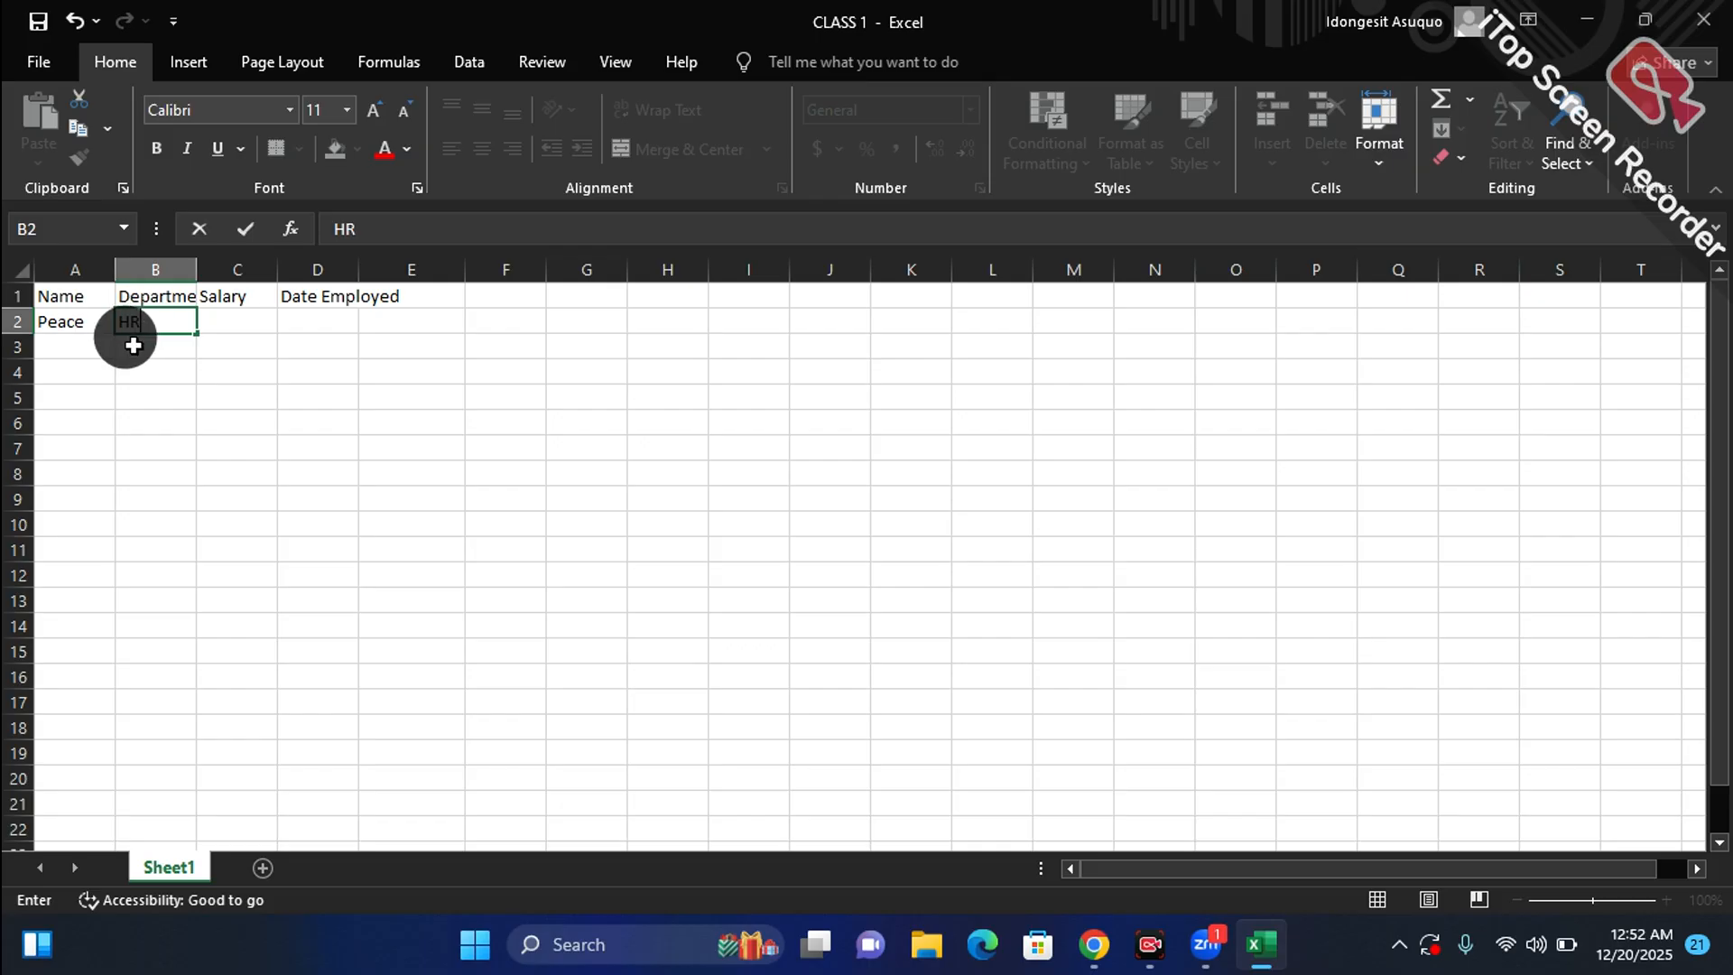
Step: Enter the second employee's name in cell A3 and the department Logistics in cell B3
click(85, 344)
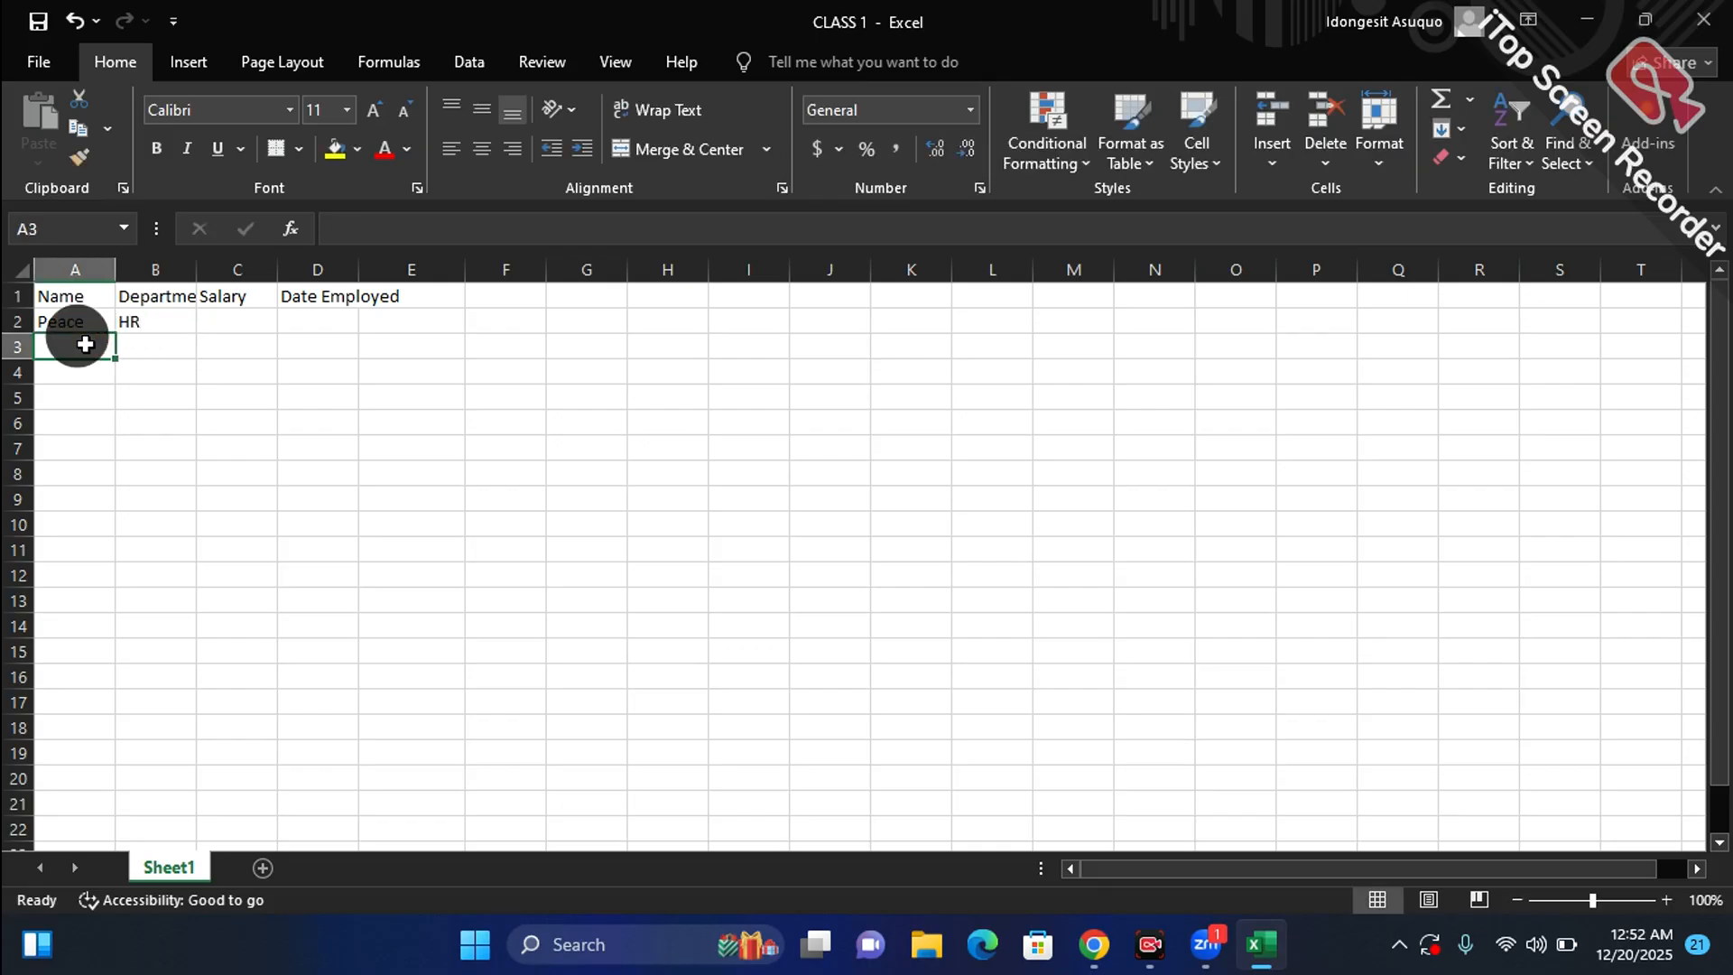
text(Alice)
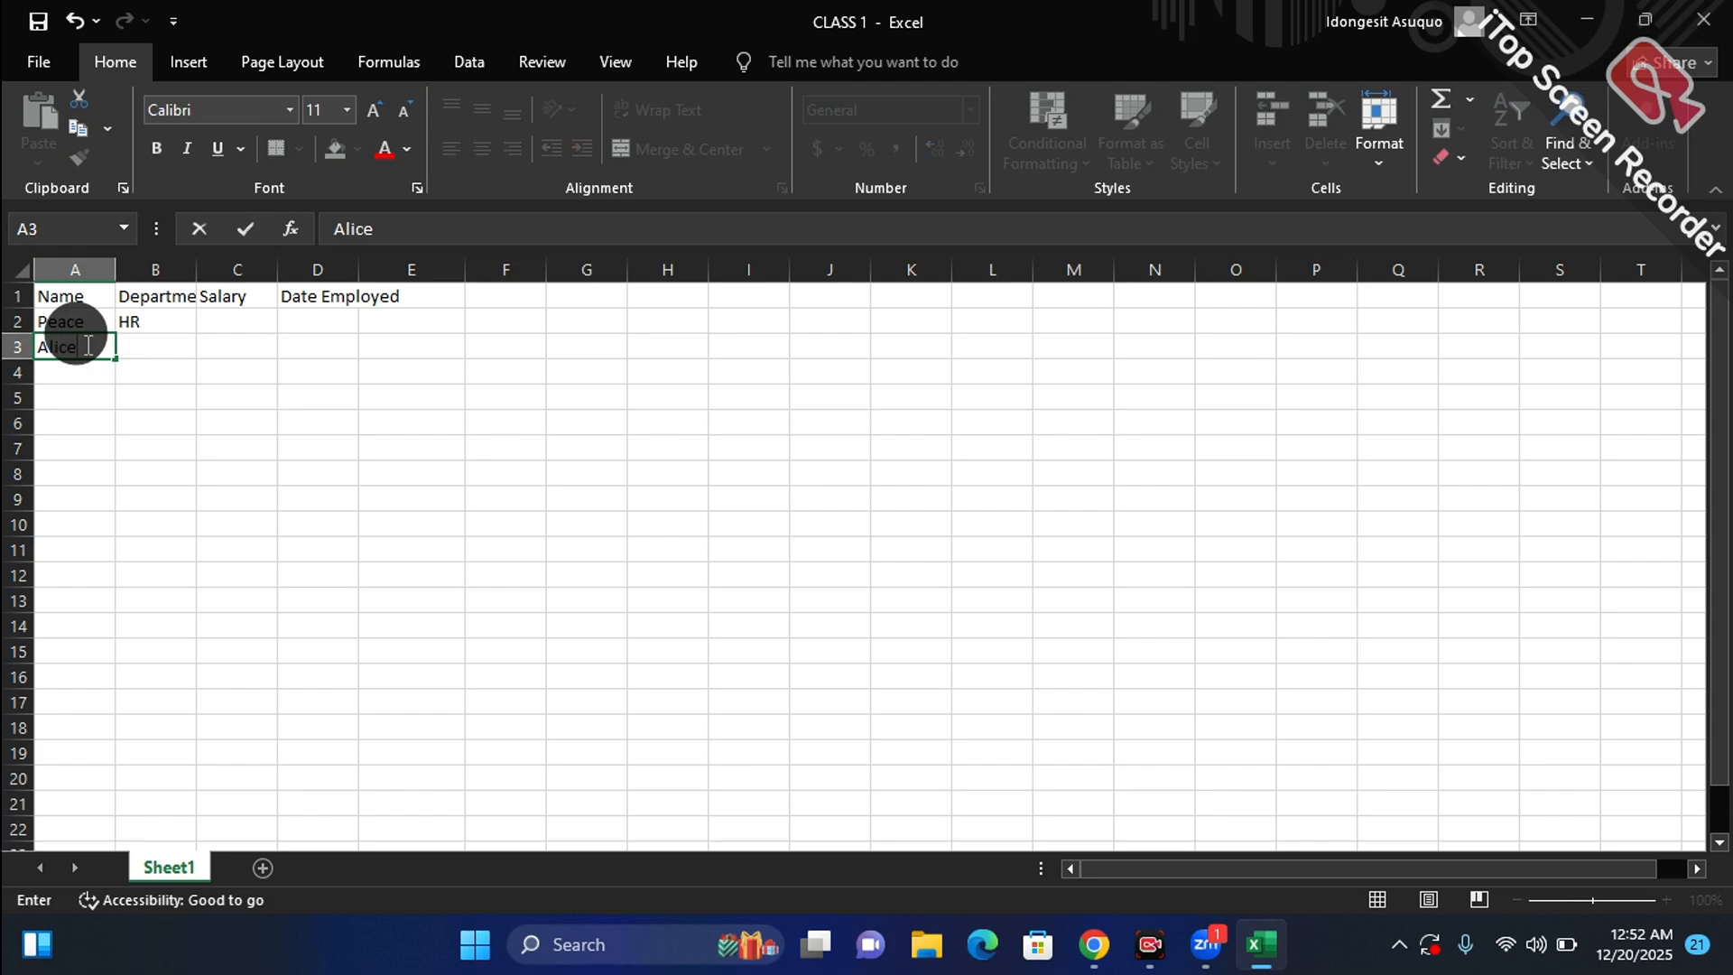
click(159, 344)
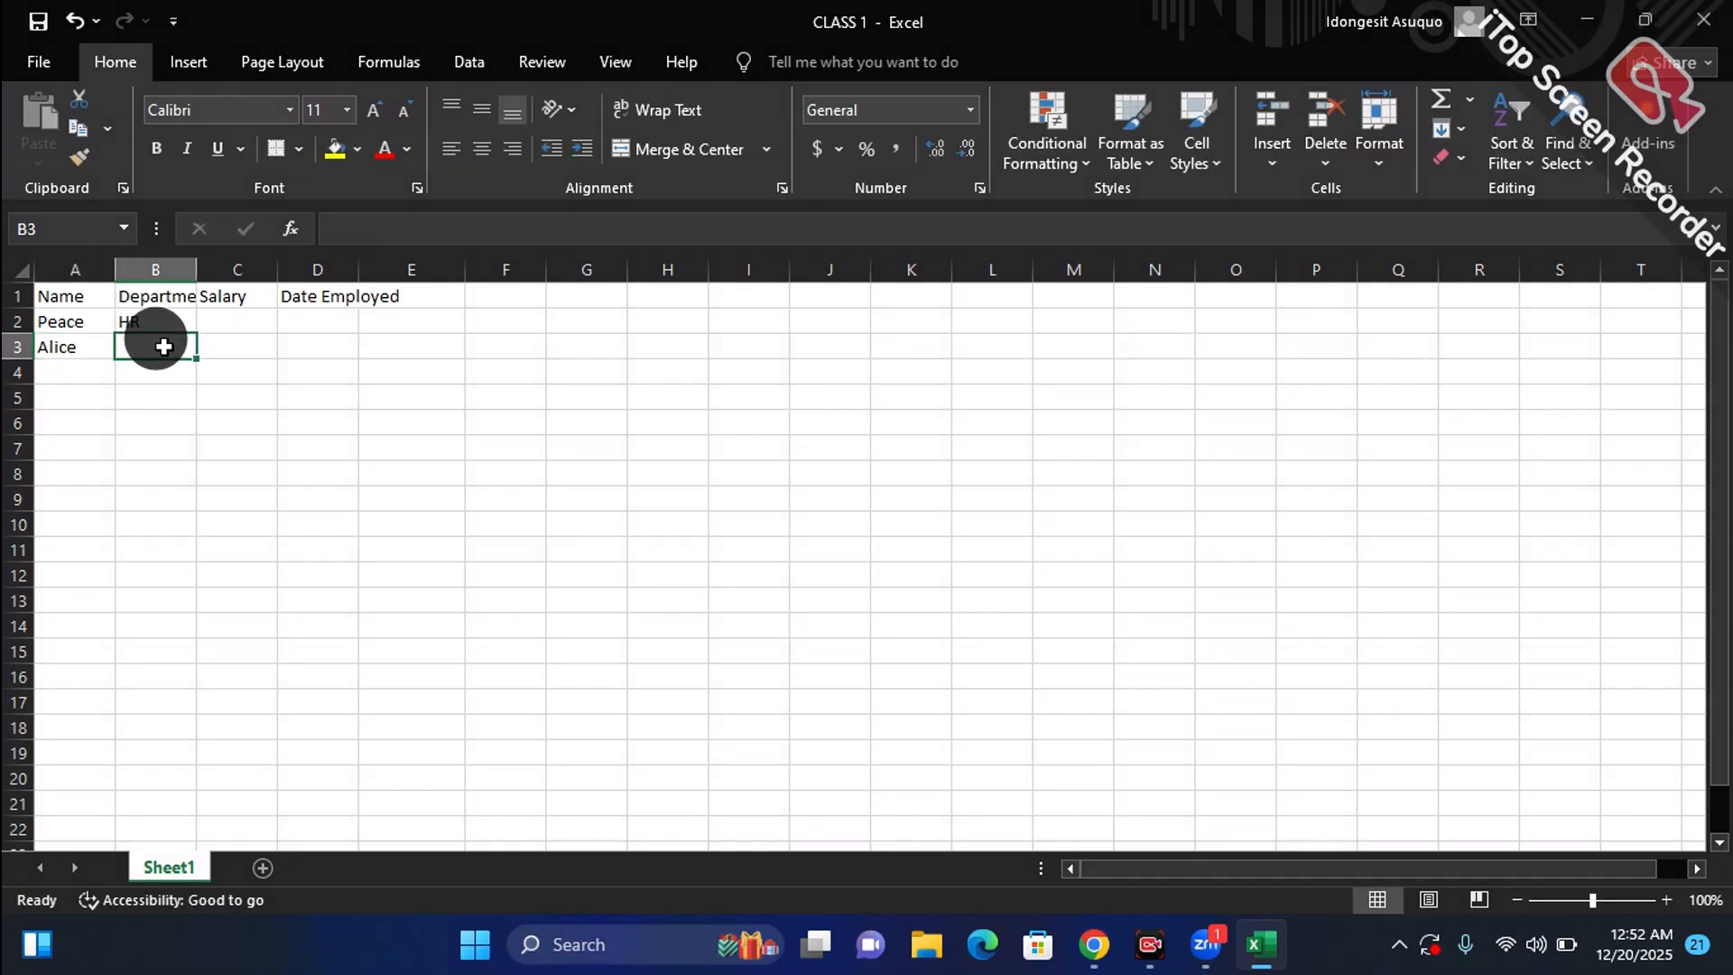
text(Log)
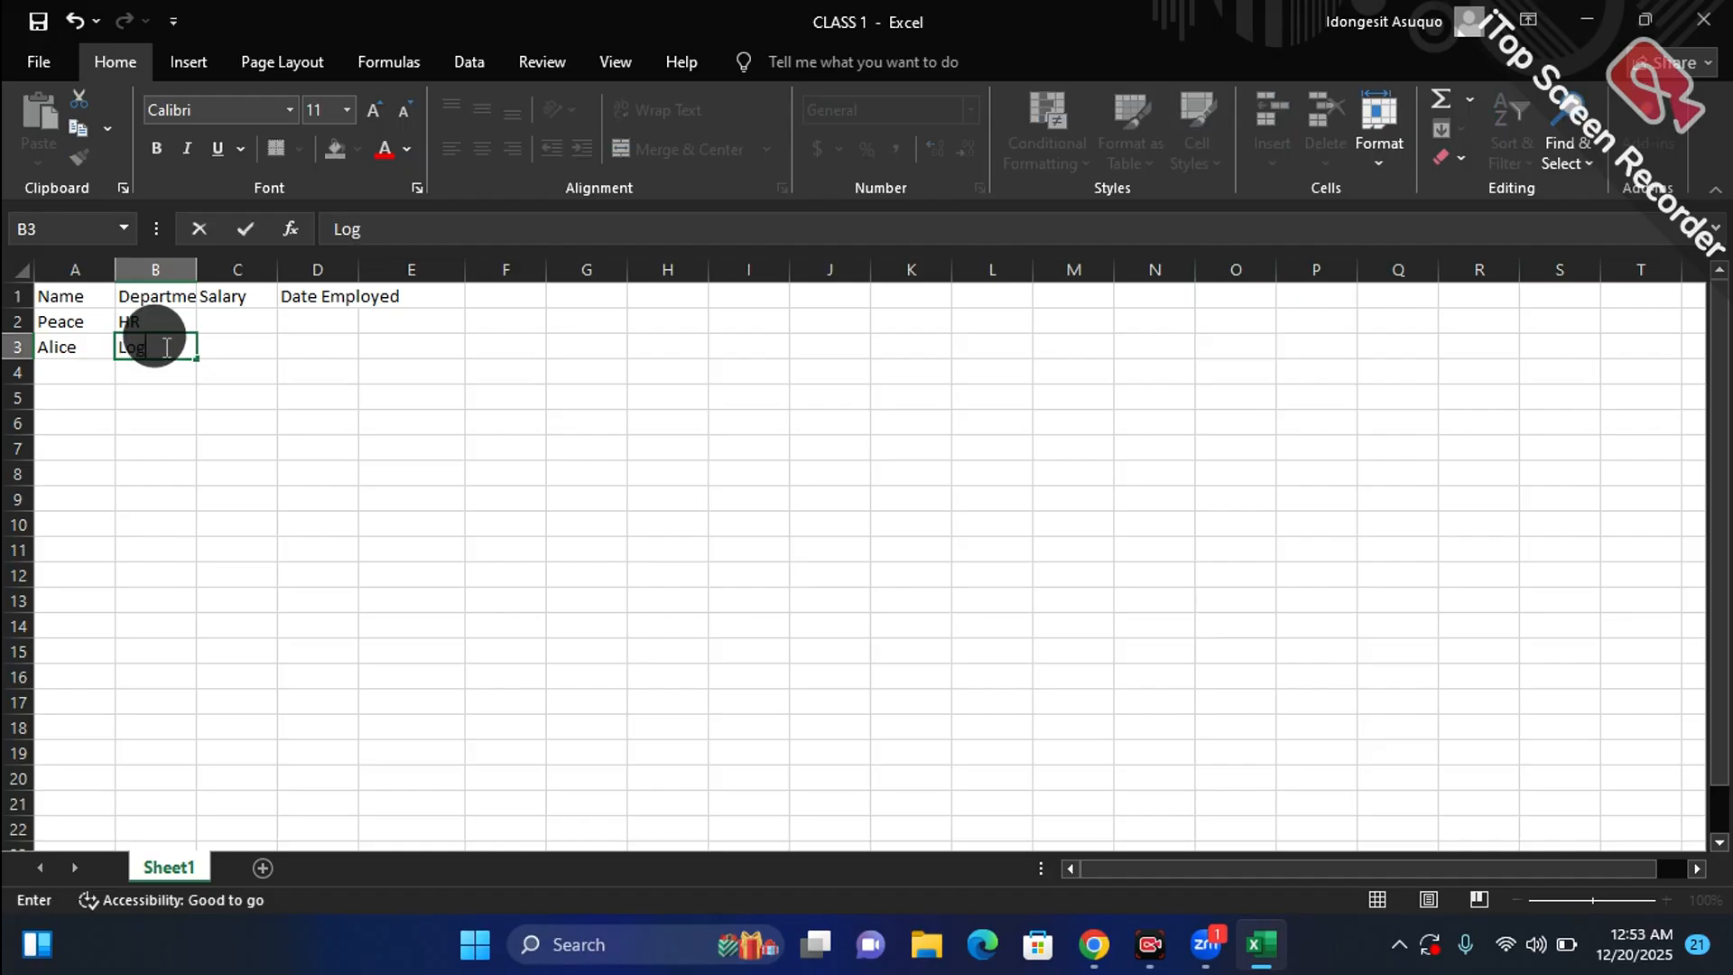
text(istics)
Step: Enter the third employee's name in cell A4 and the department I.T in cell B4
click(70, 368)
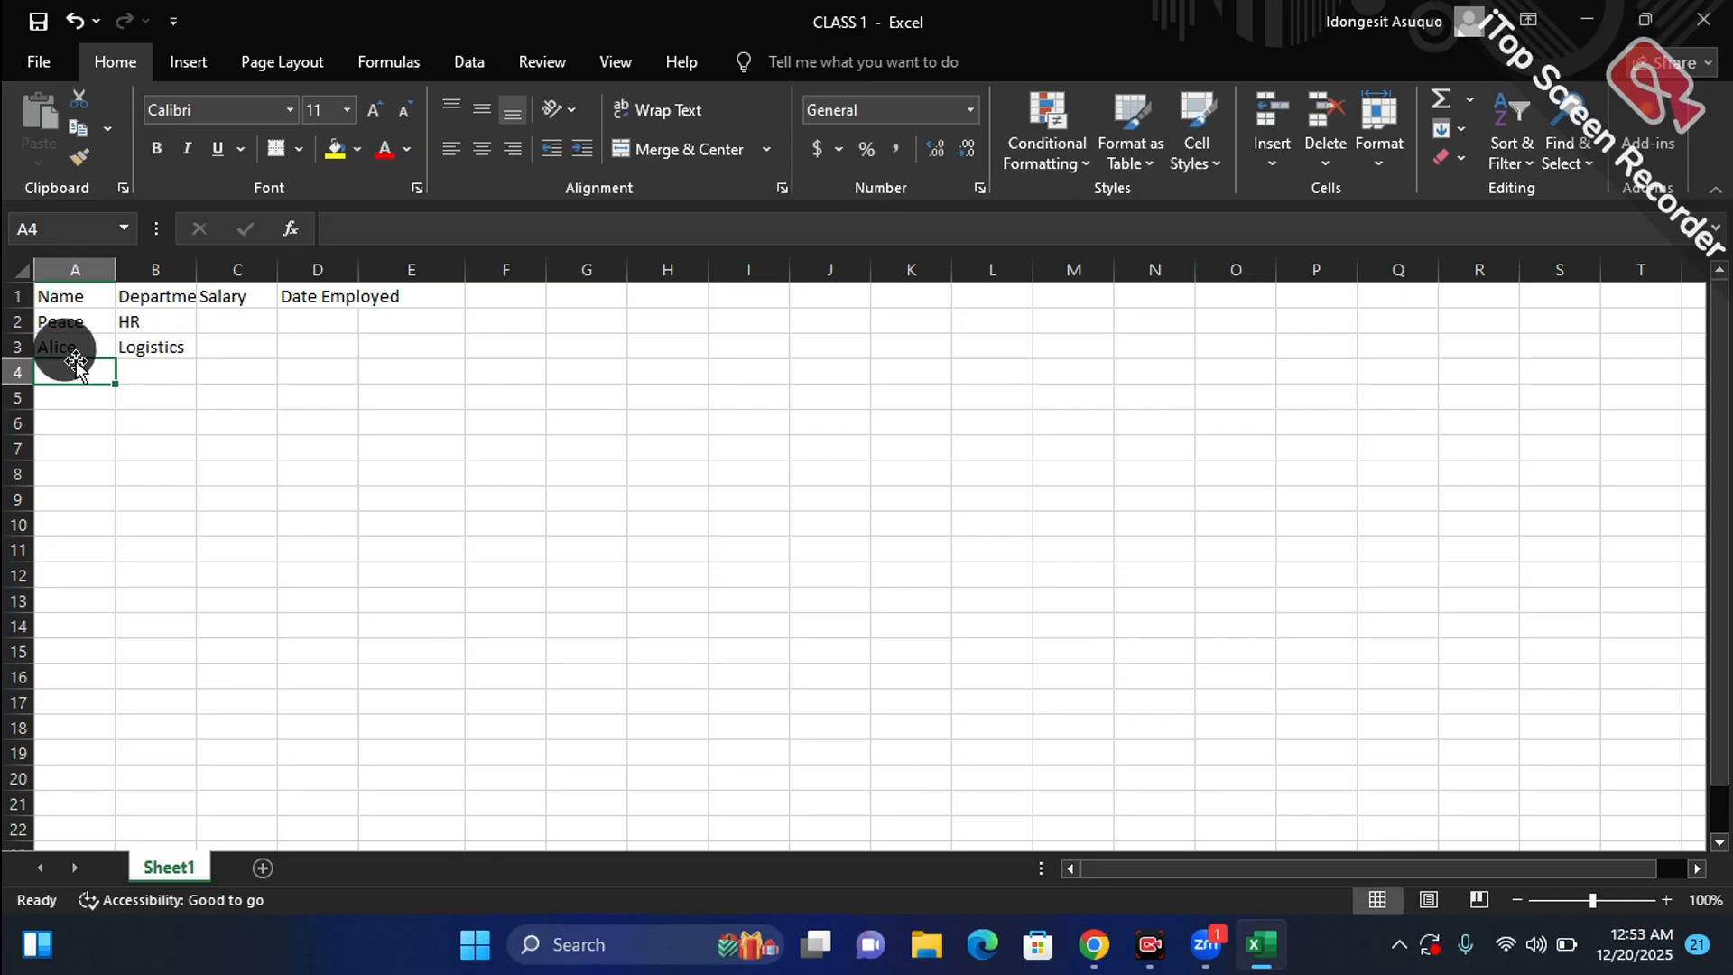
text(Ben)
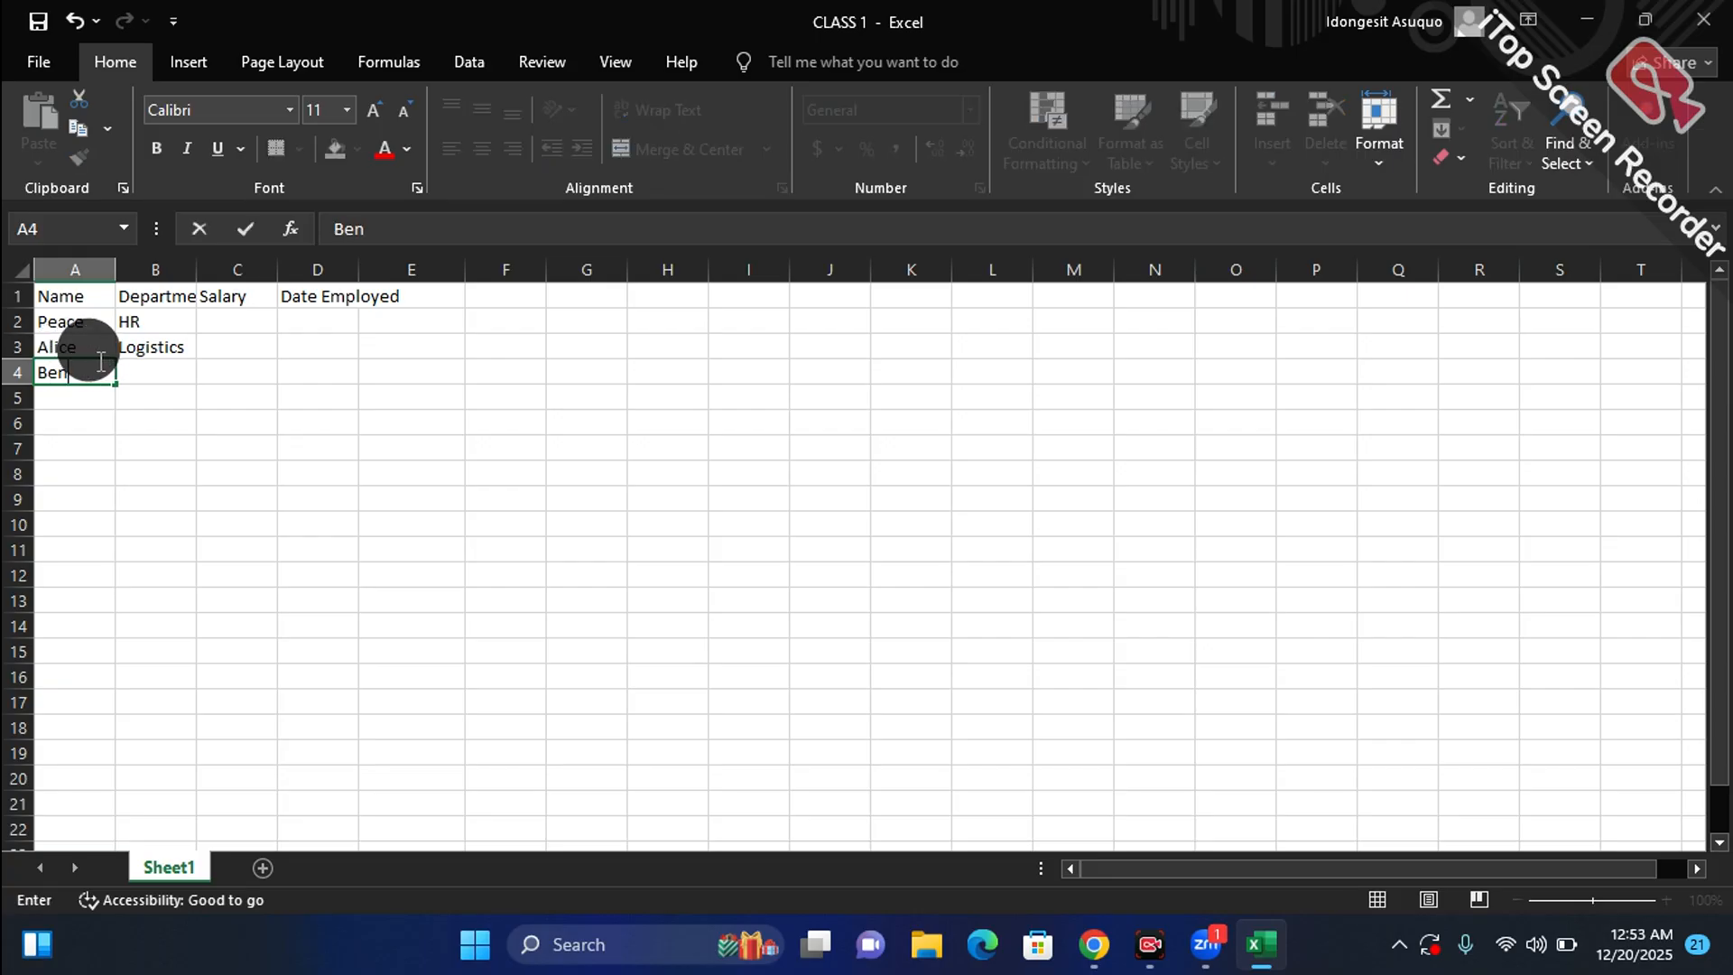
click(147, 370)
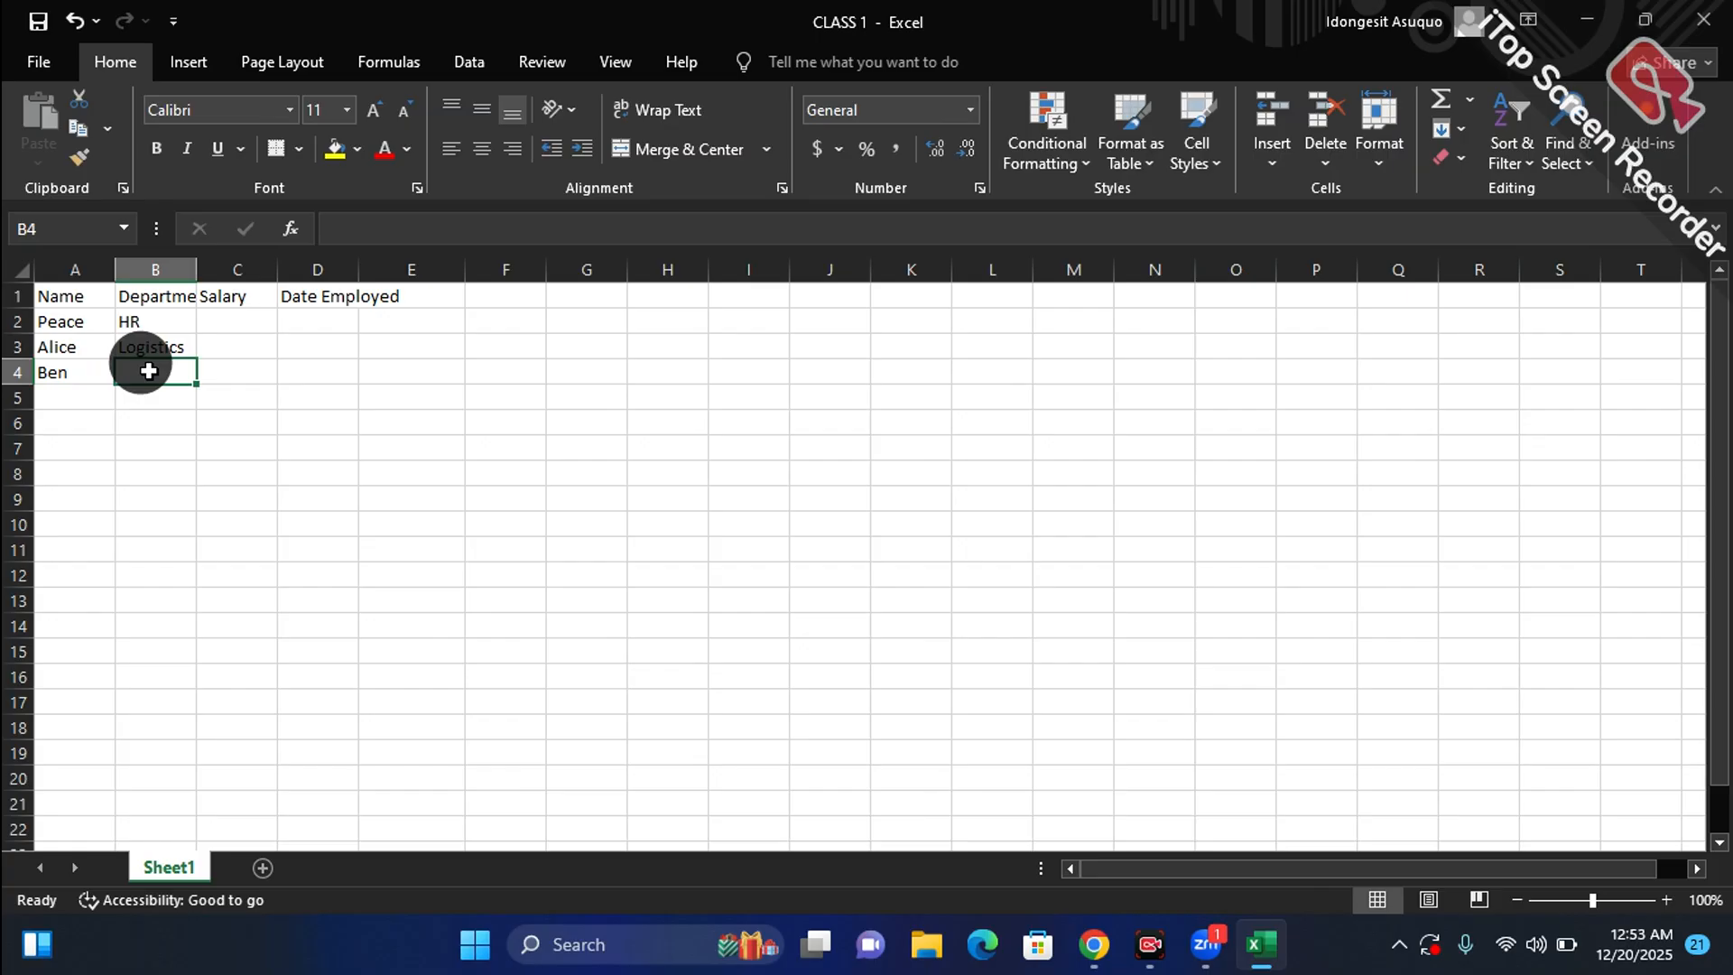
text(I.)
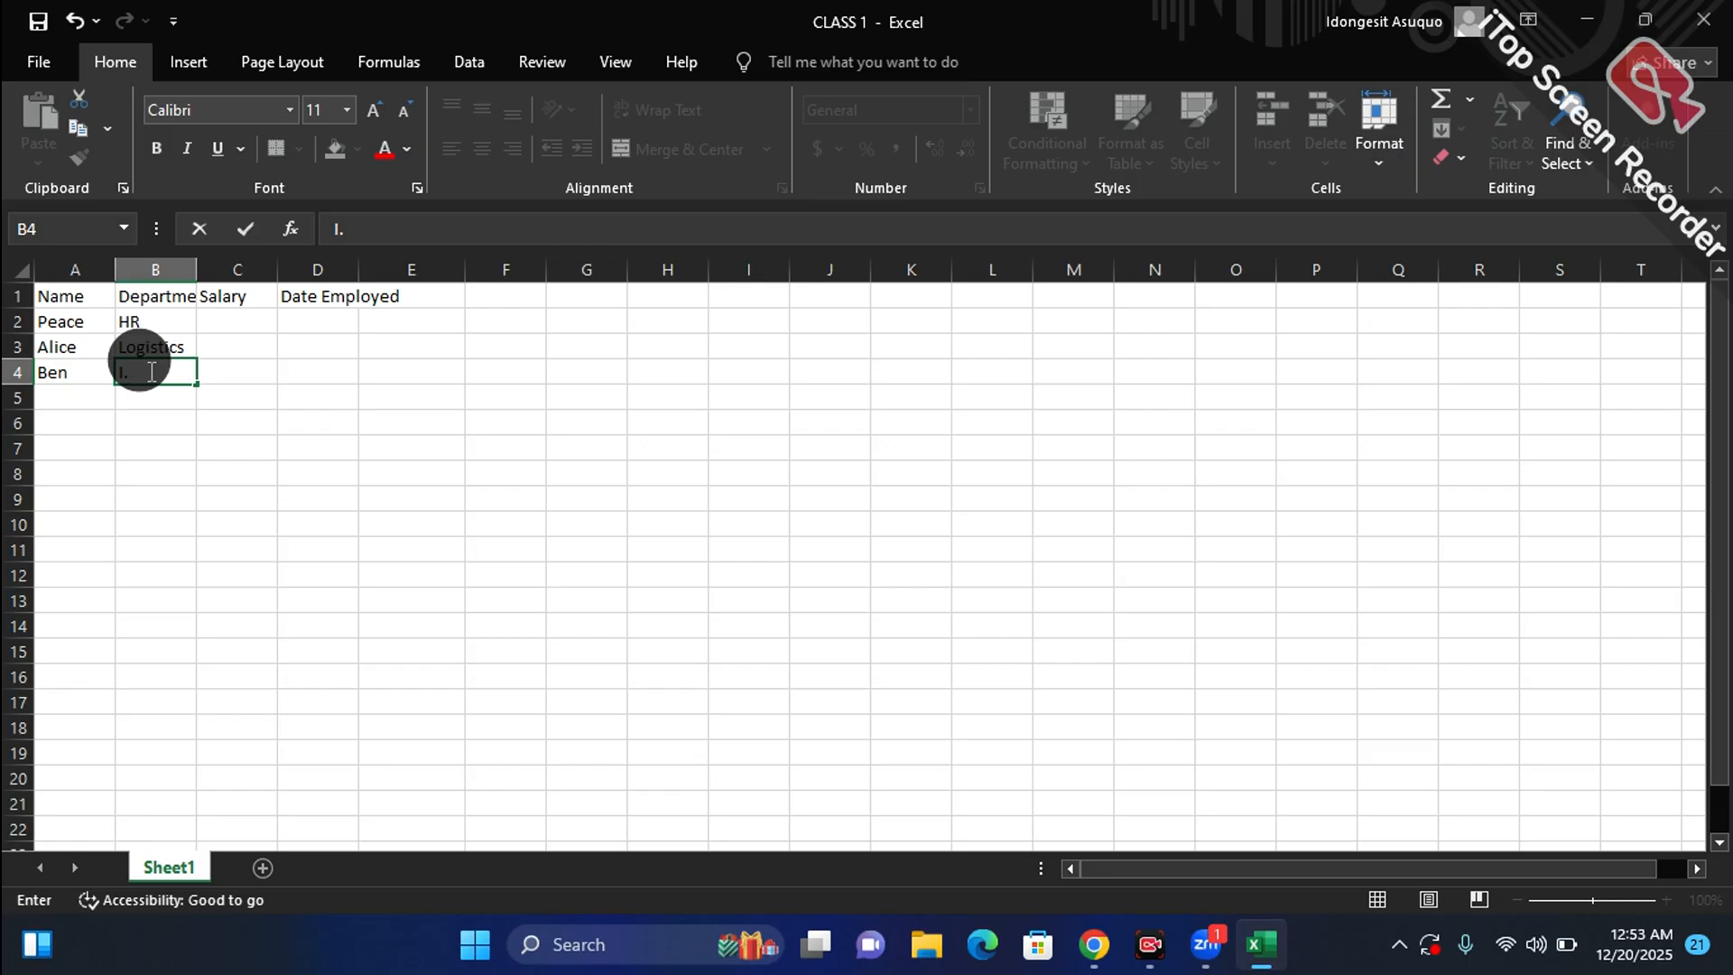
text(T)
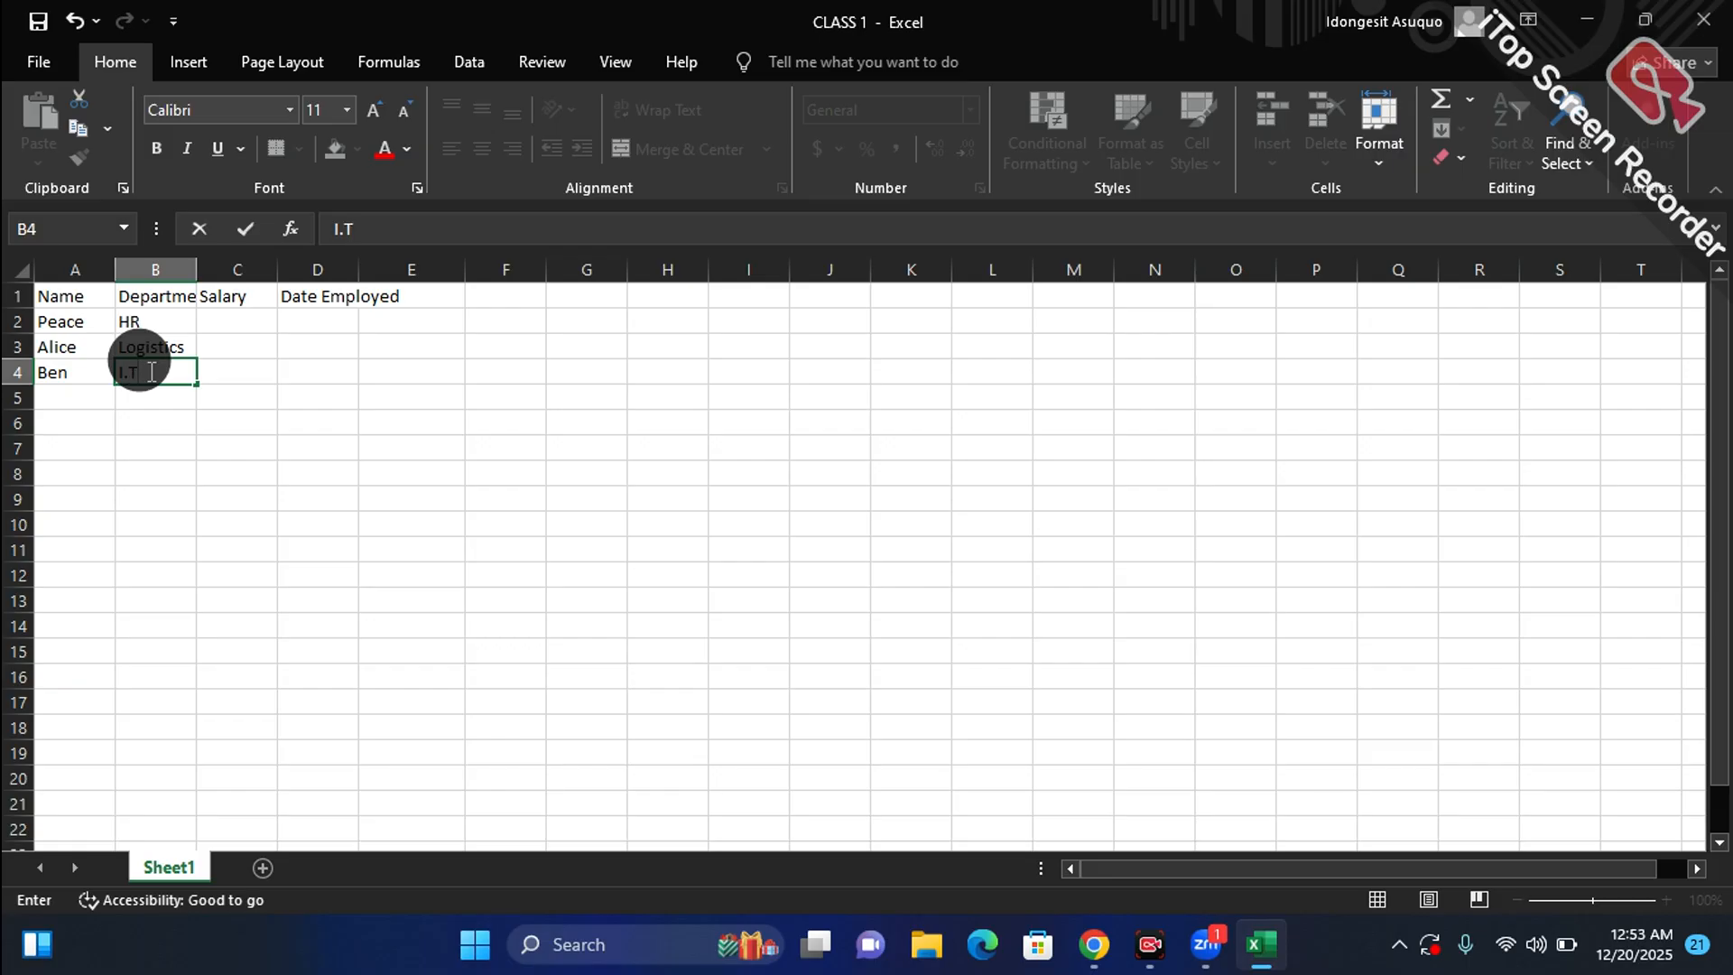
Step: Enter the fourth employee's name in cell A5 and the department Production in cell B5
click(83, 400)
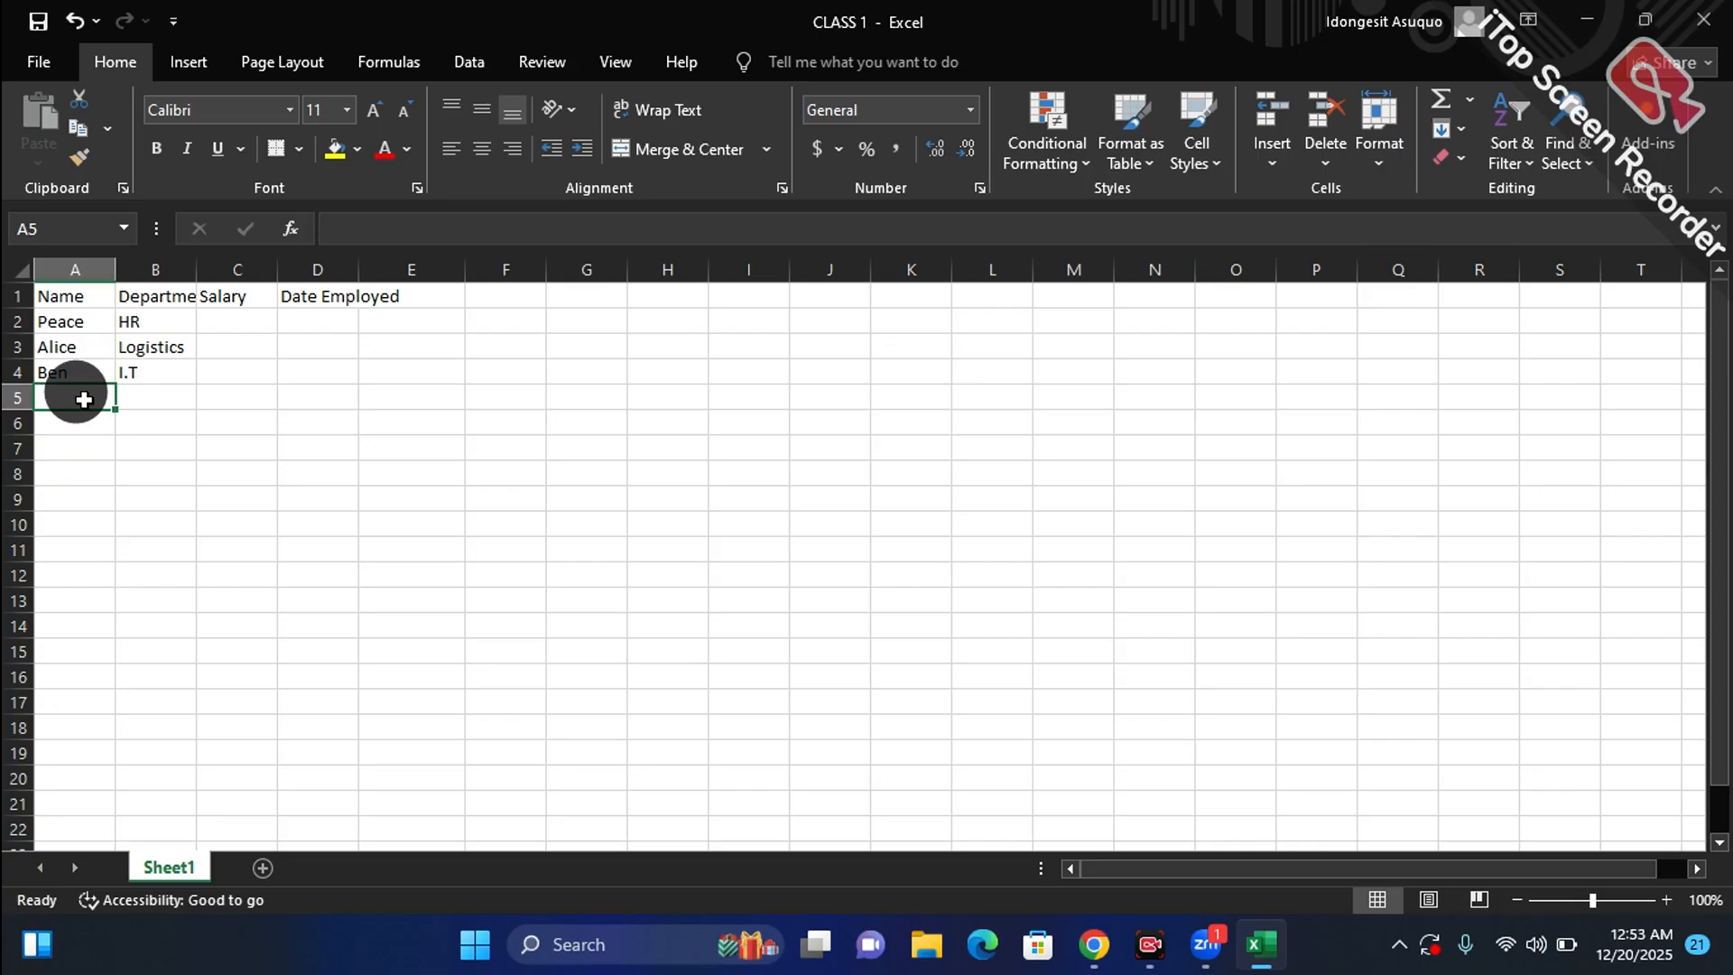
text(H)
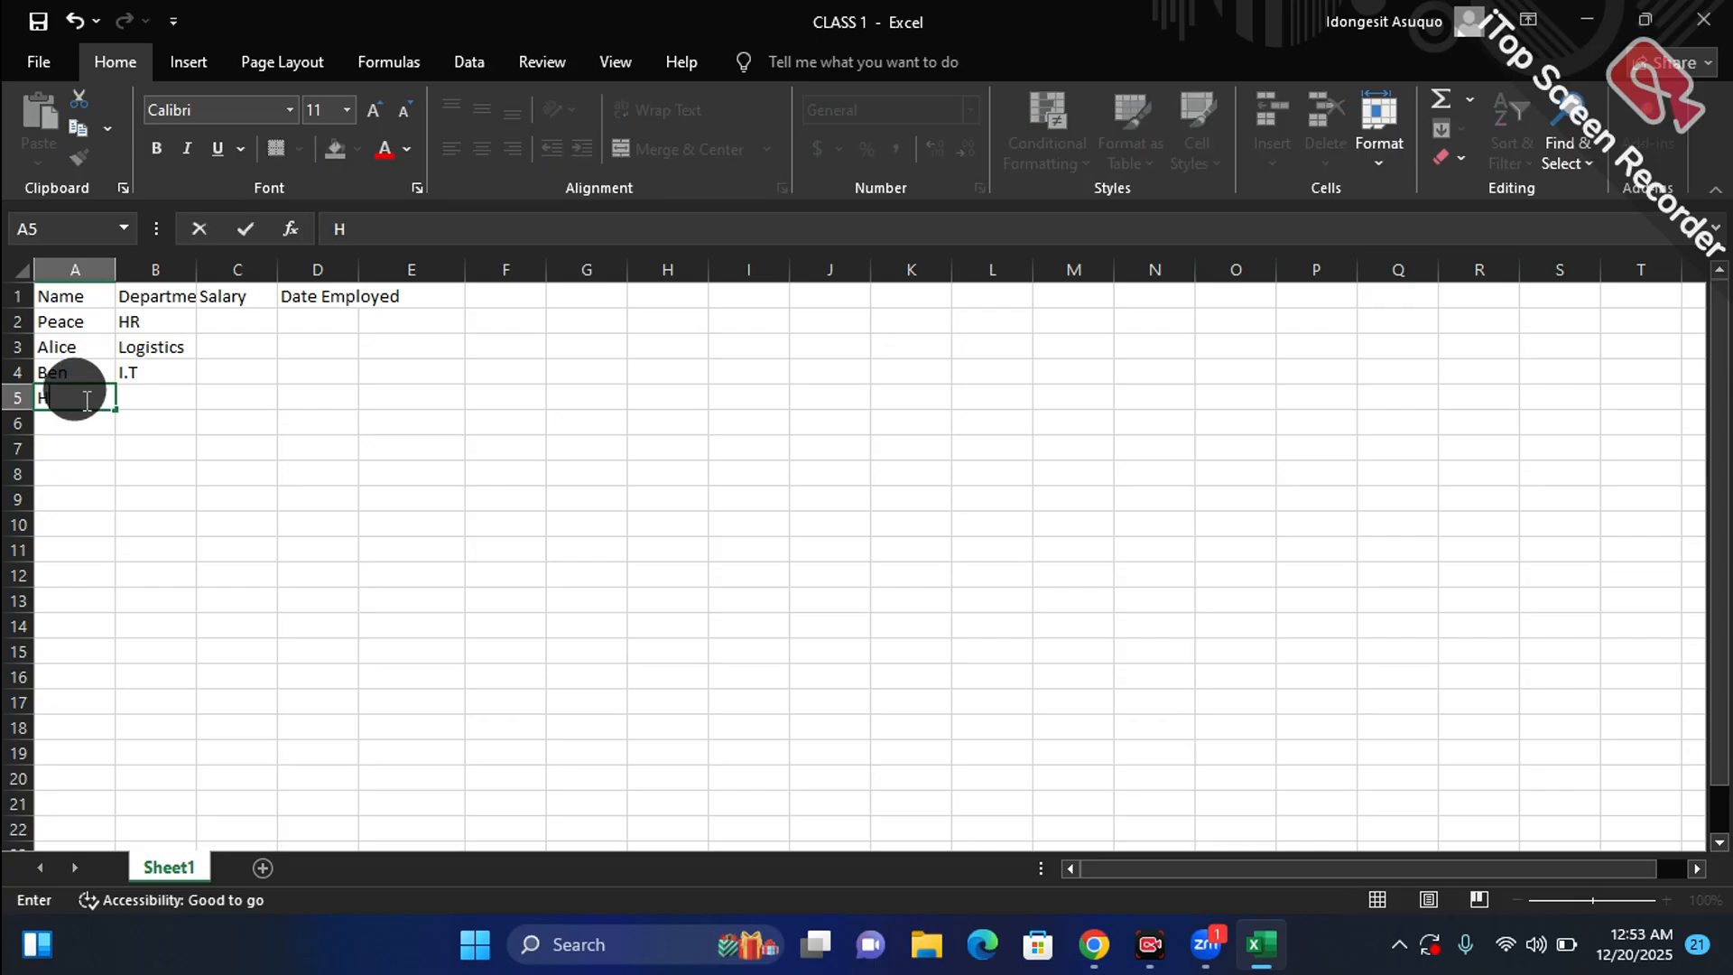
text(enry)
click(145, 401)
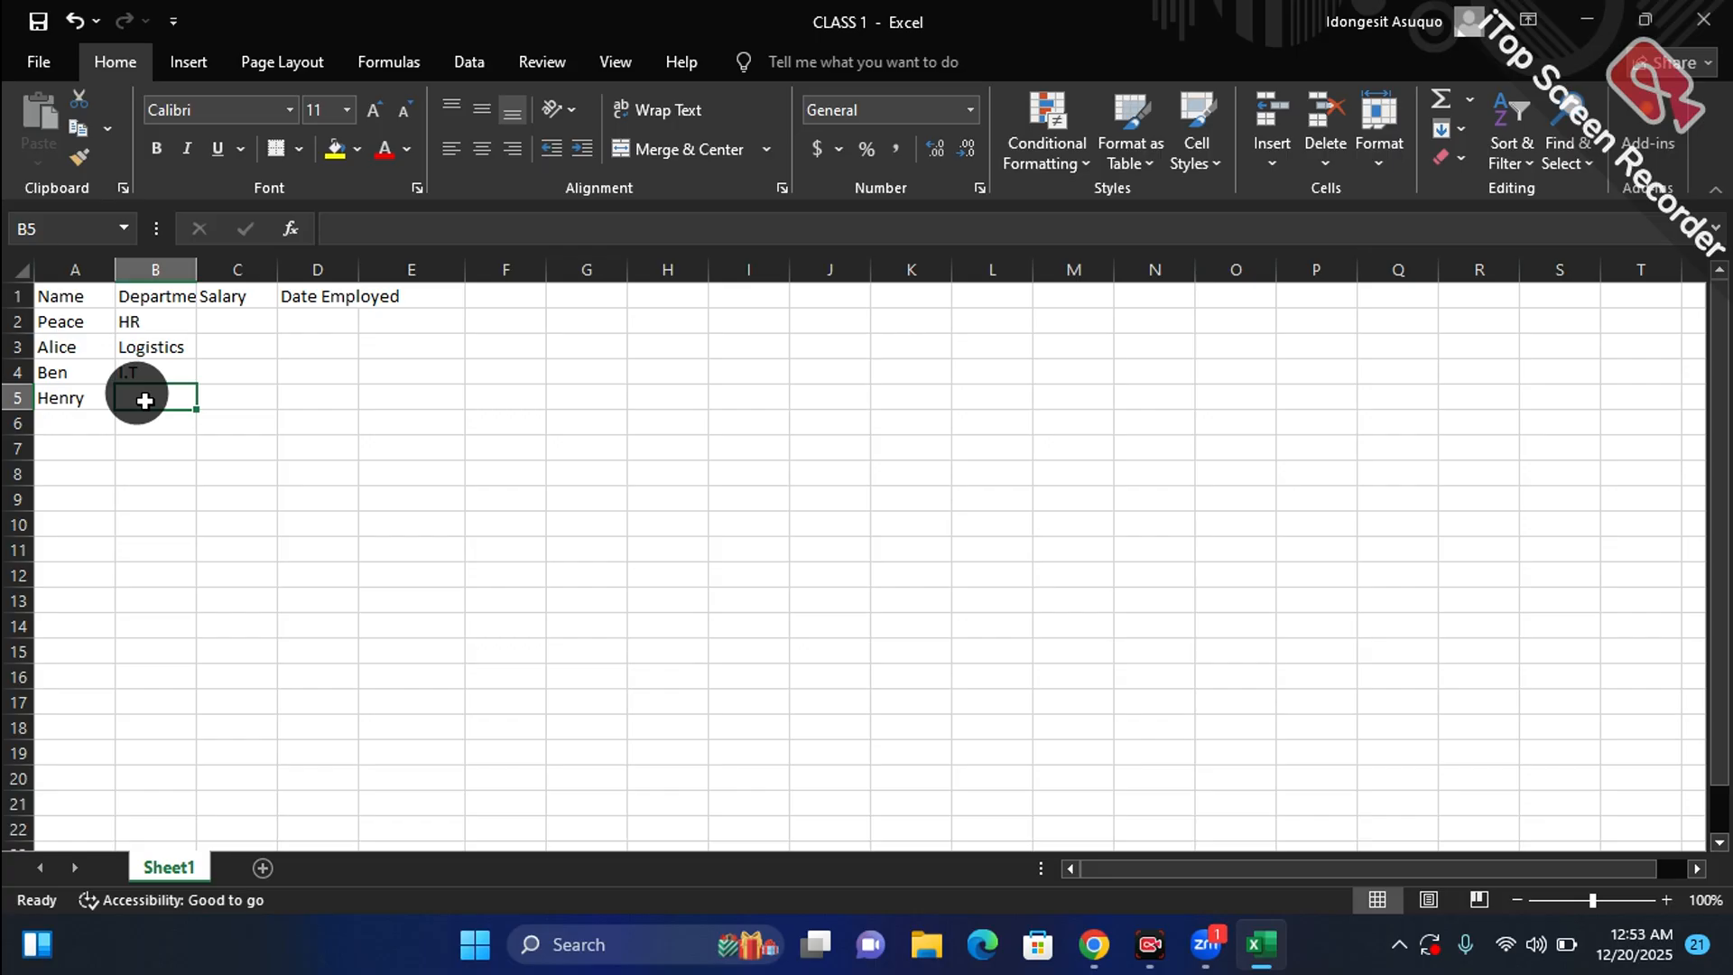
text(P)
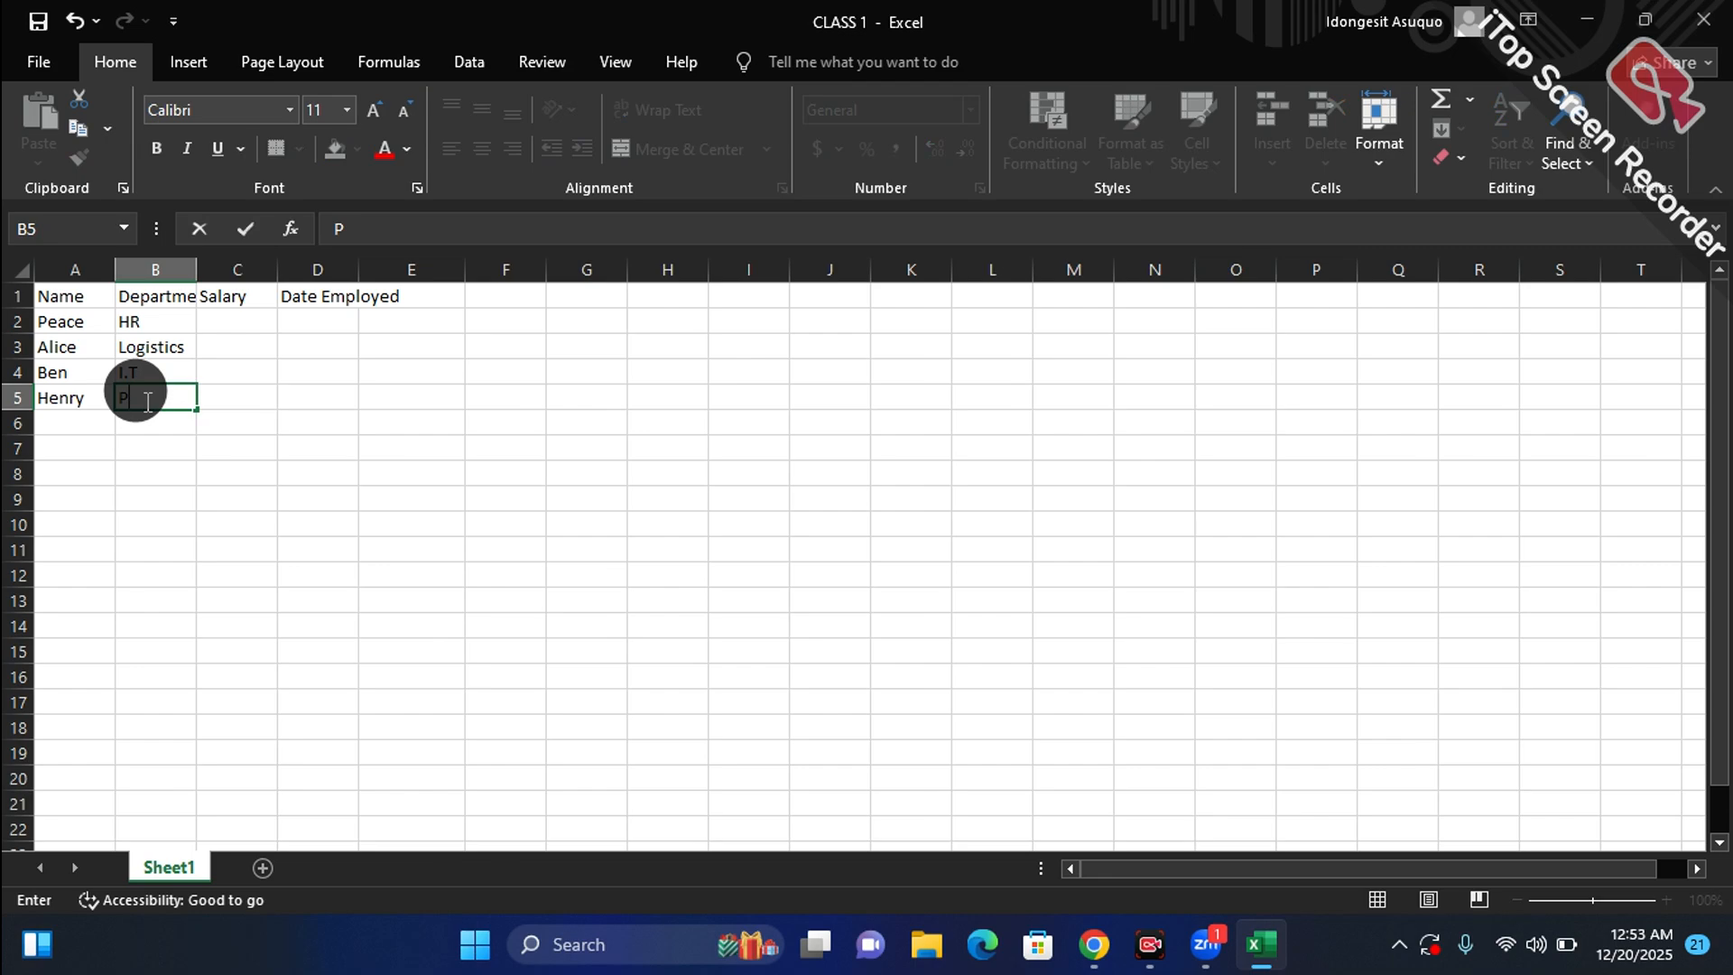
text(roductiom)
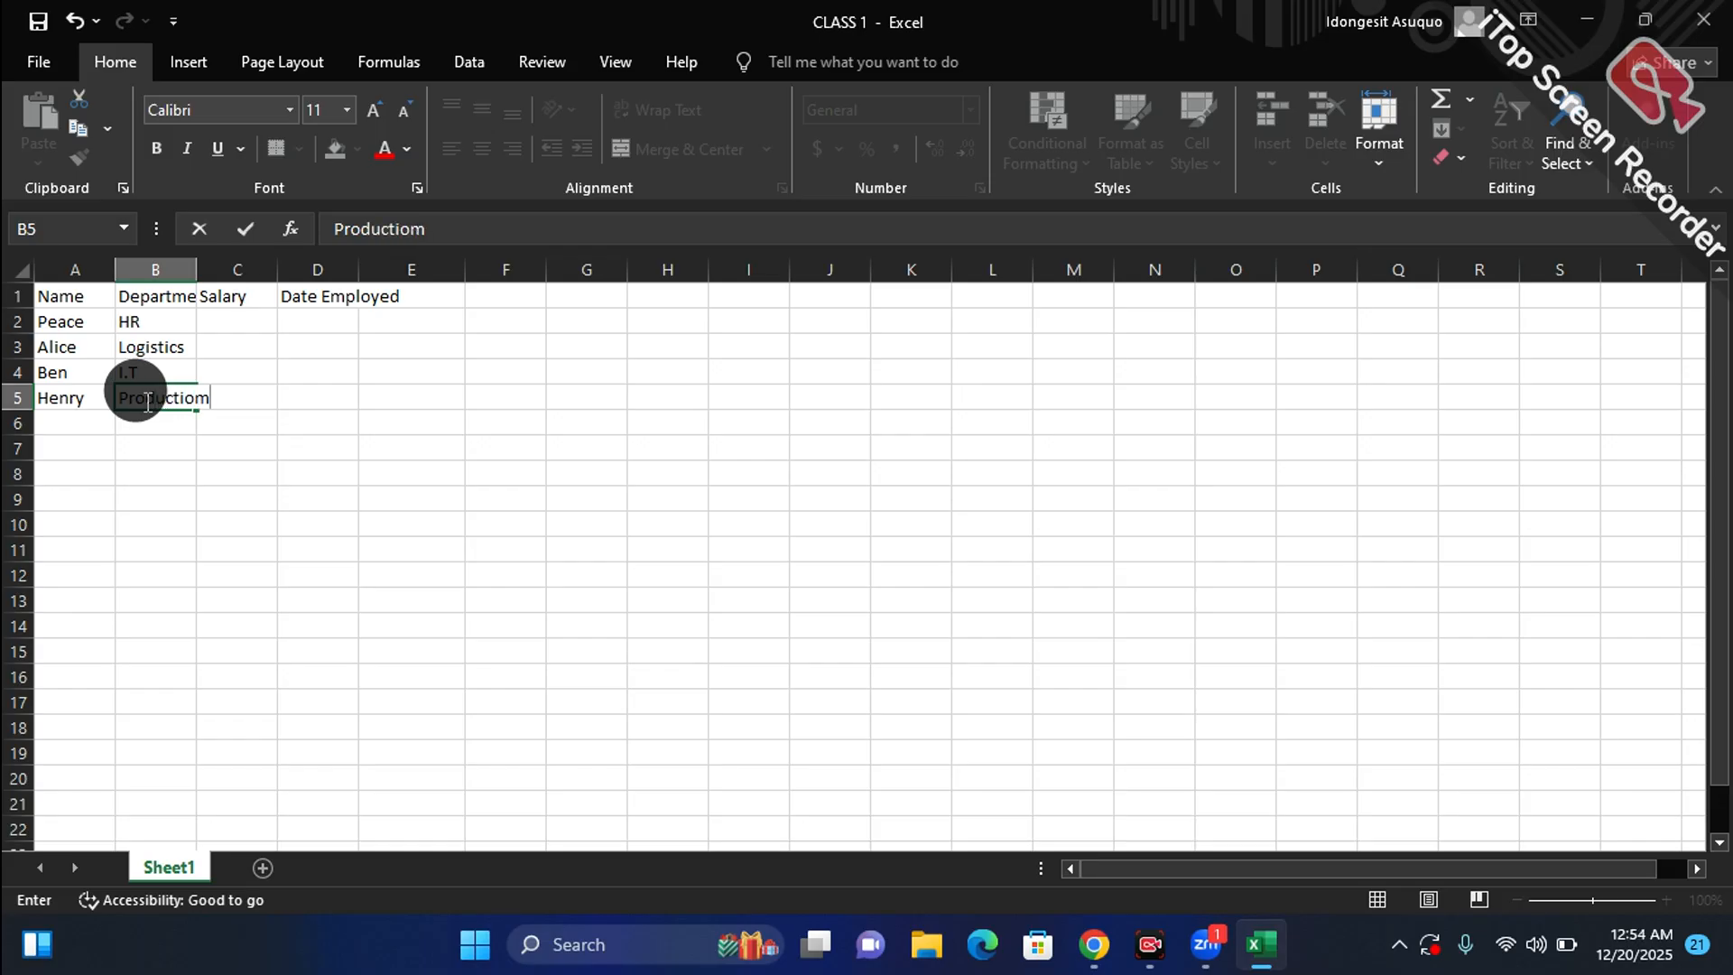
key(BackSpace)
text(n)
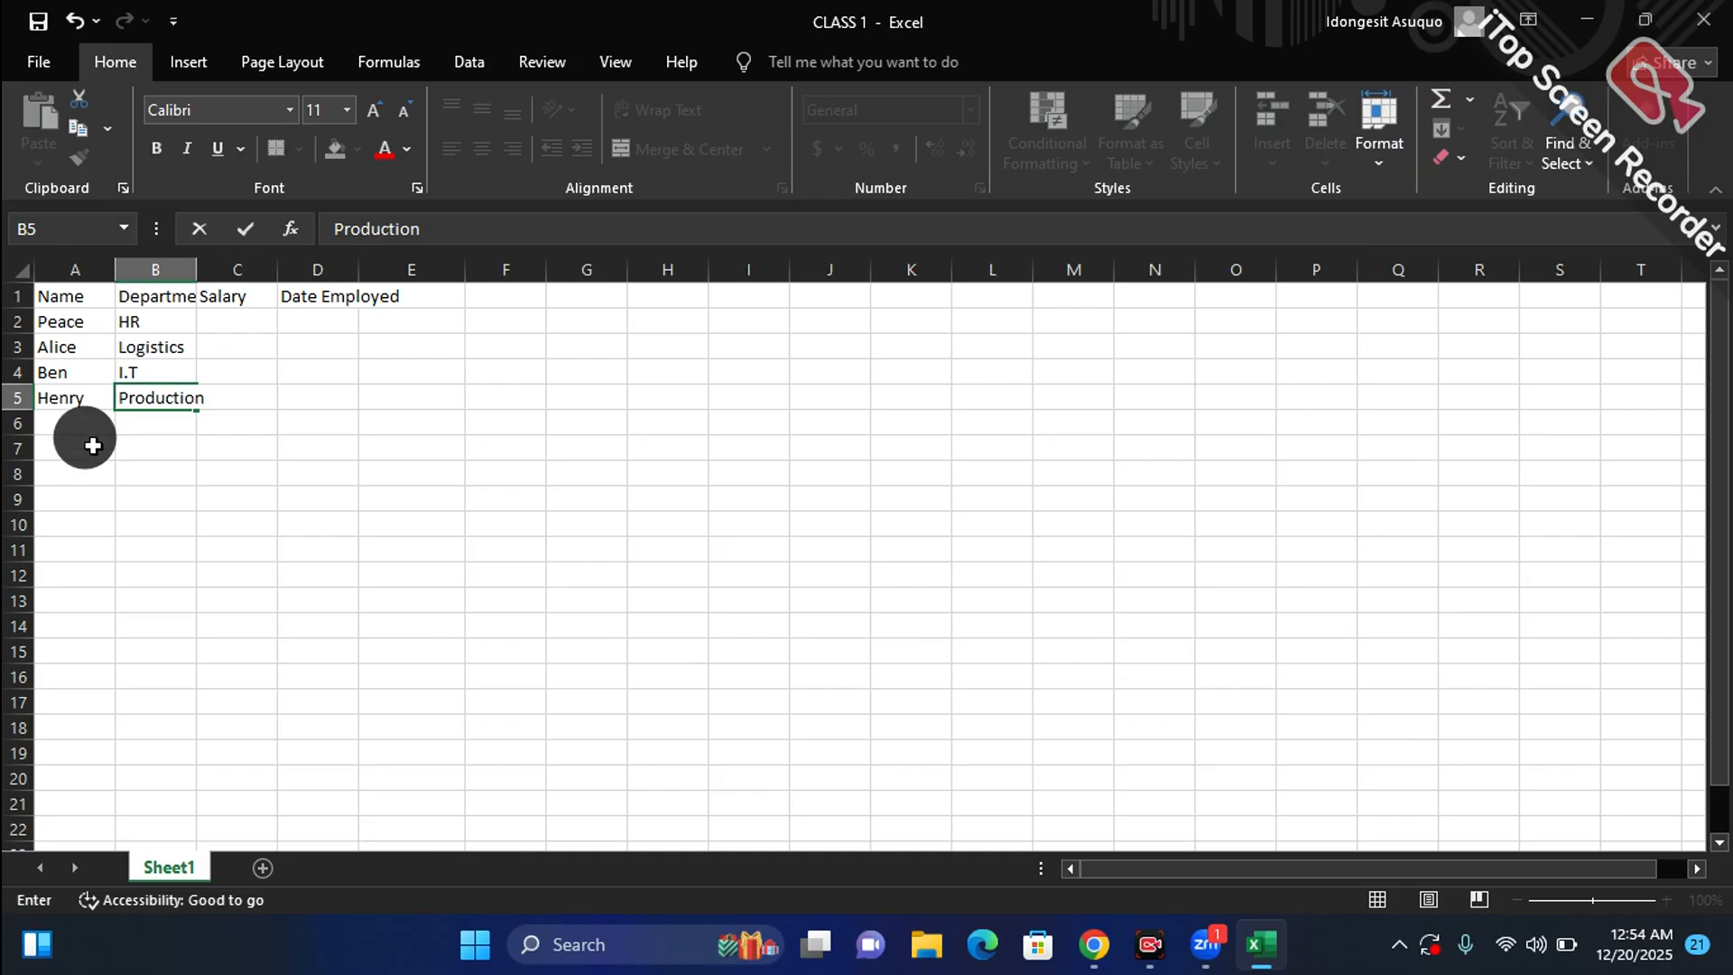
Step: Enter the fifth employee's name in cell A6 and the department Markerting in cell B6
click(59, 424)
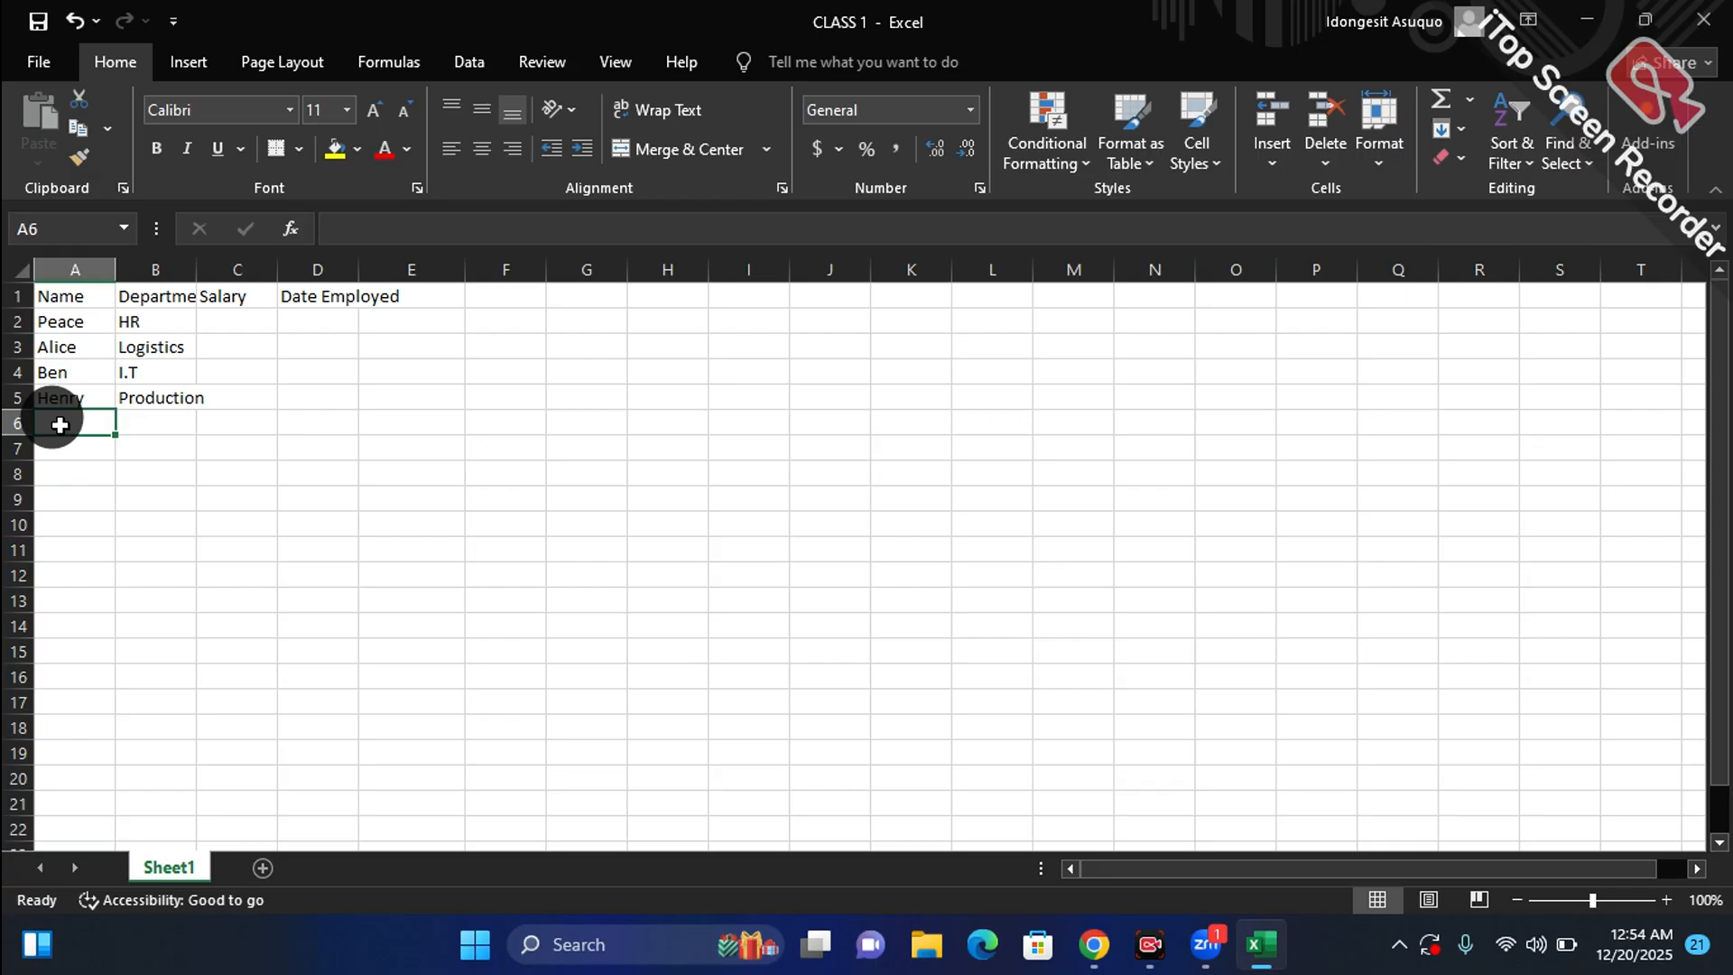
text(Ga)
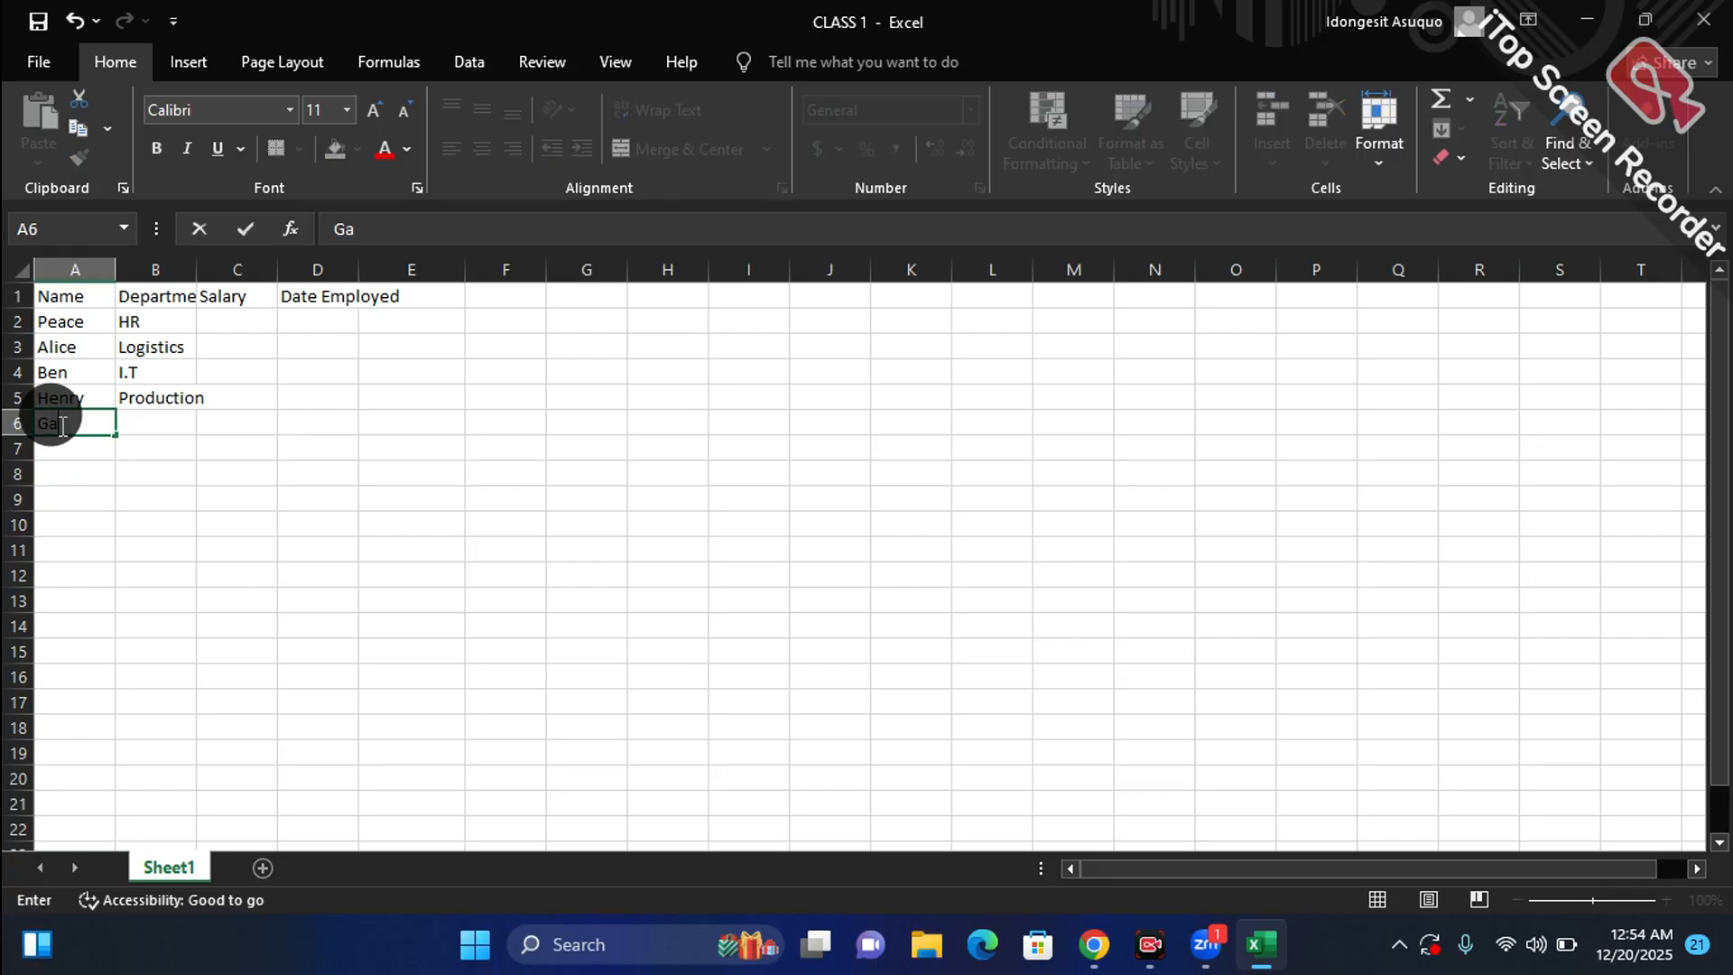
key(BackSpace)
text(racr)
key(BackSpace)
text(e)
click(140, 424)
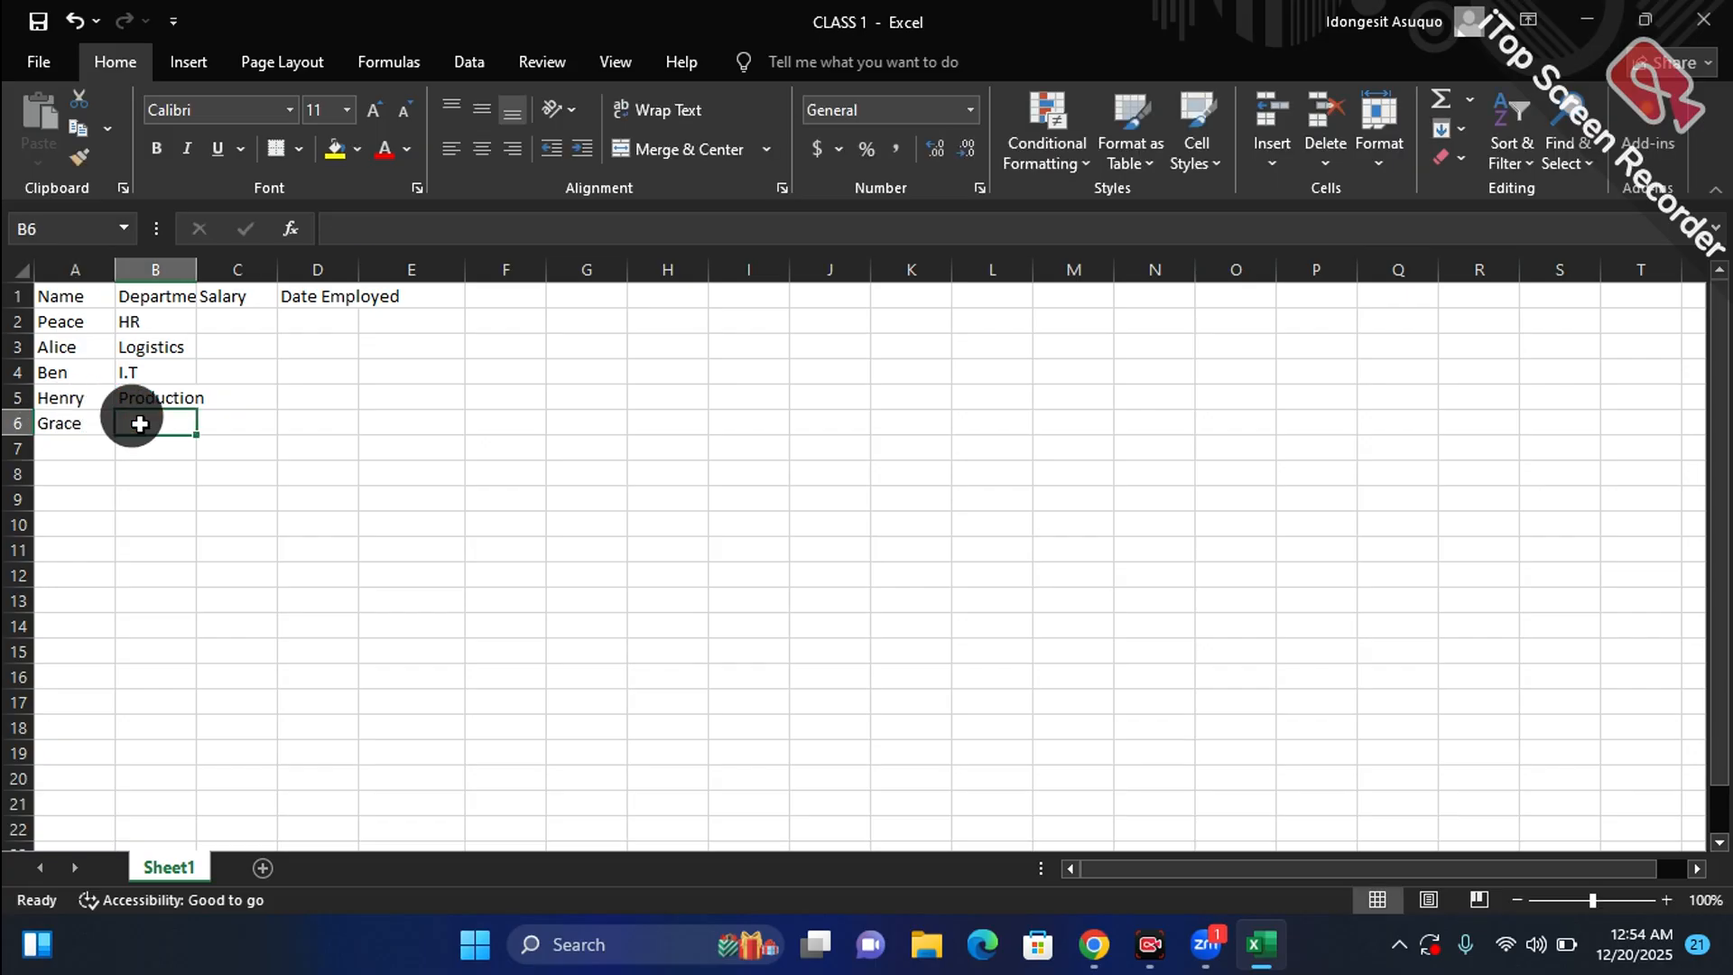
text(Mar)
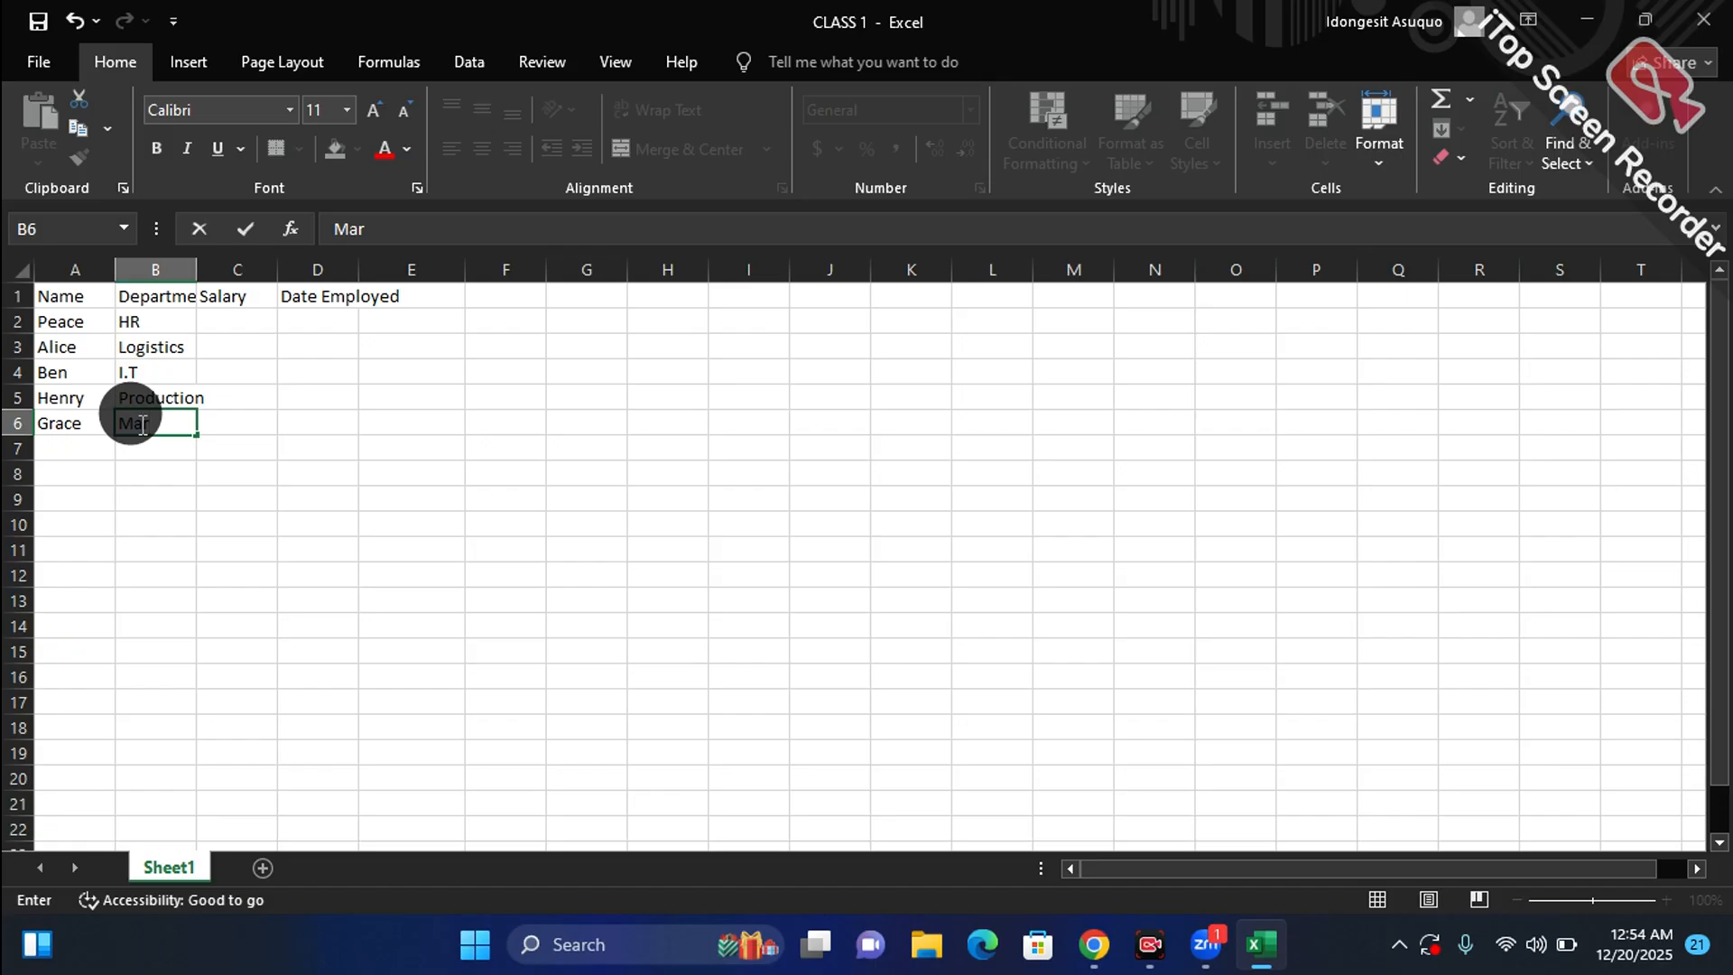
text(kerting)
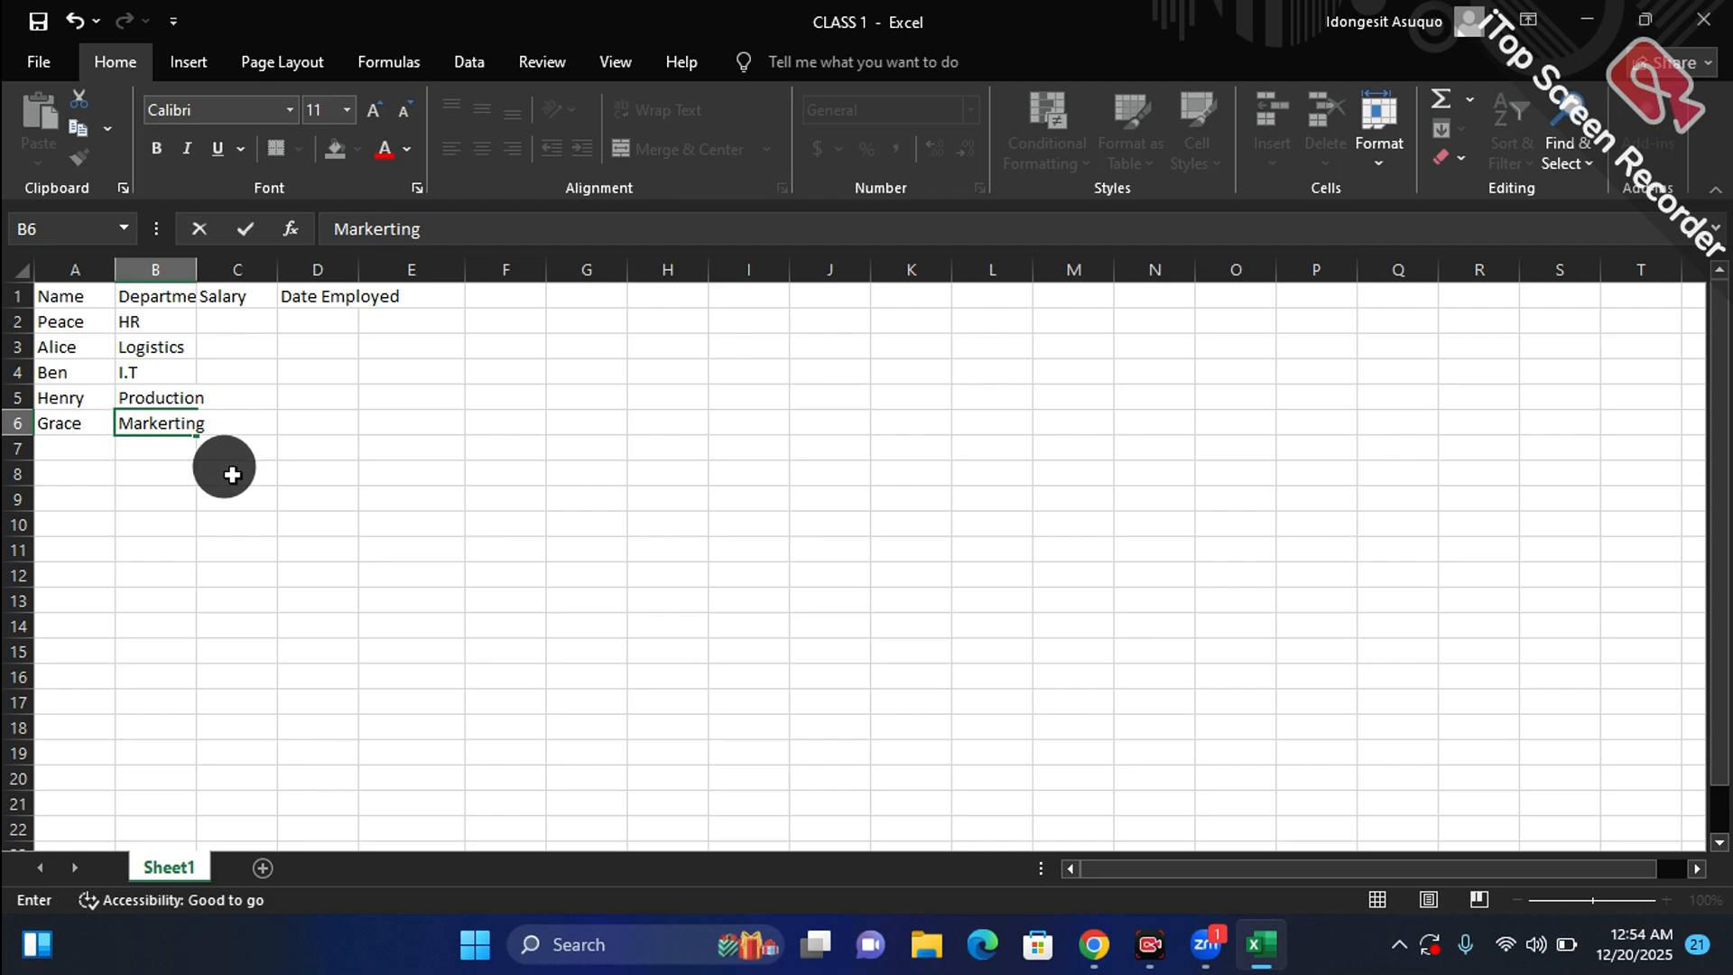
click(147, 417)
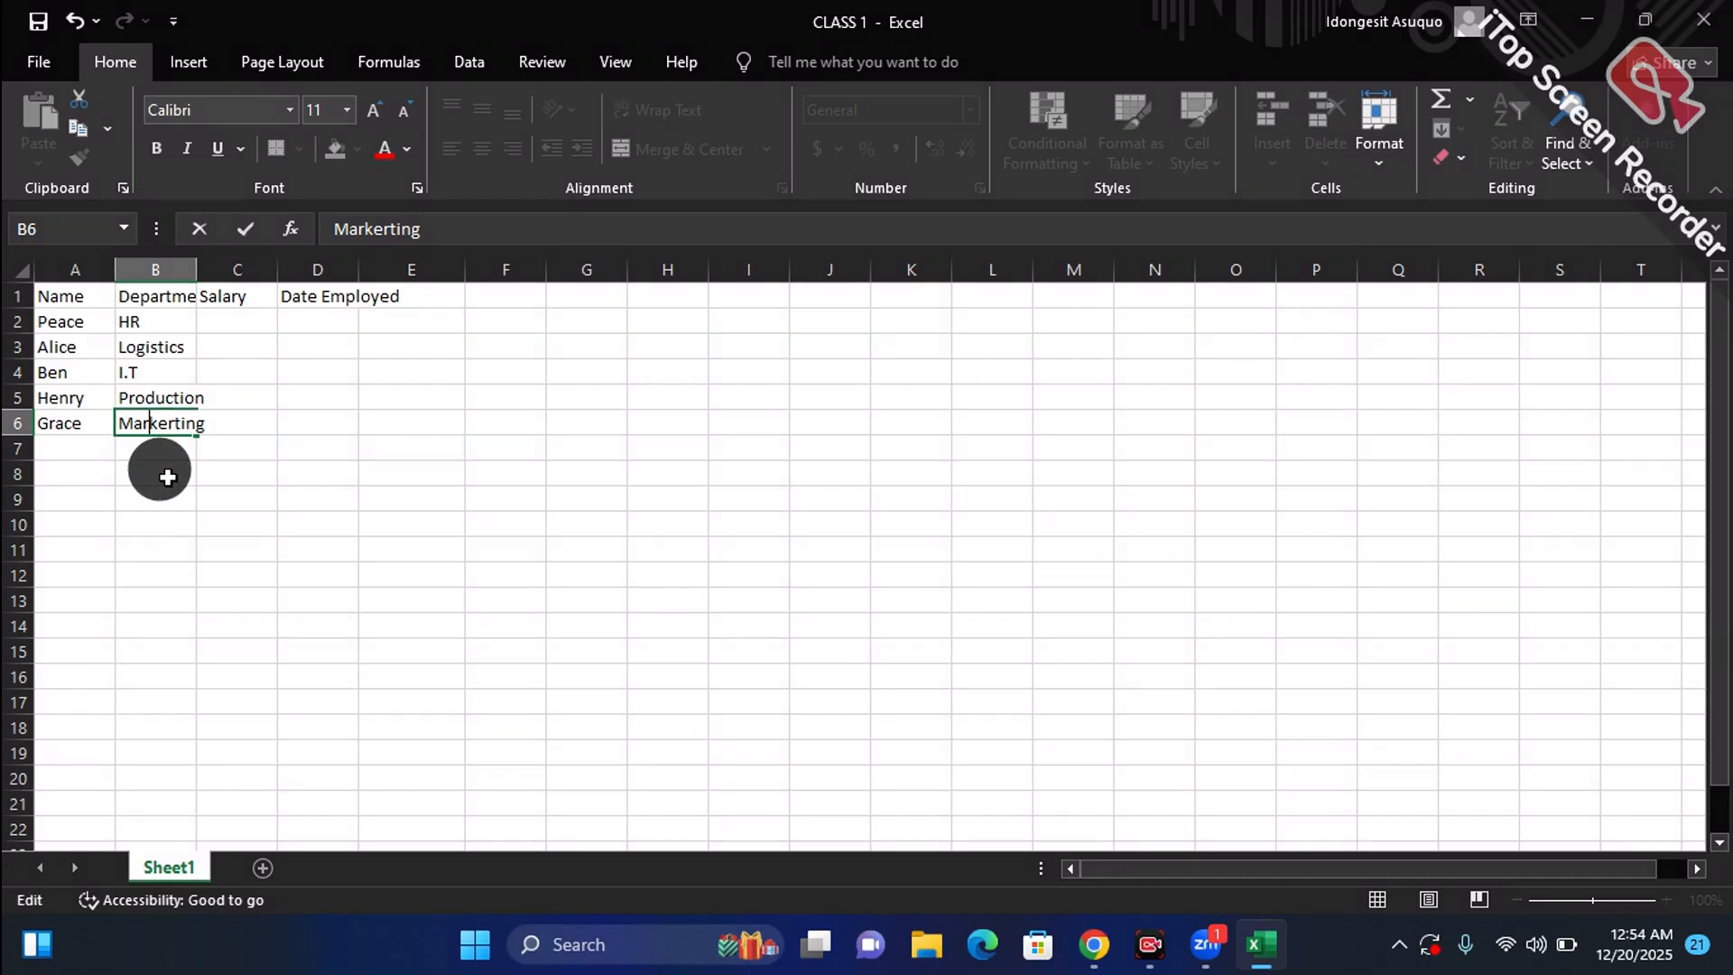
key(Return)
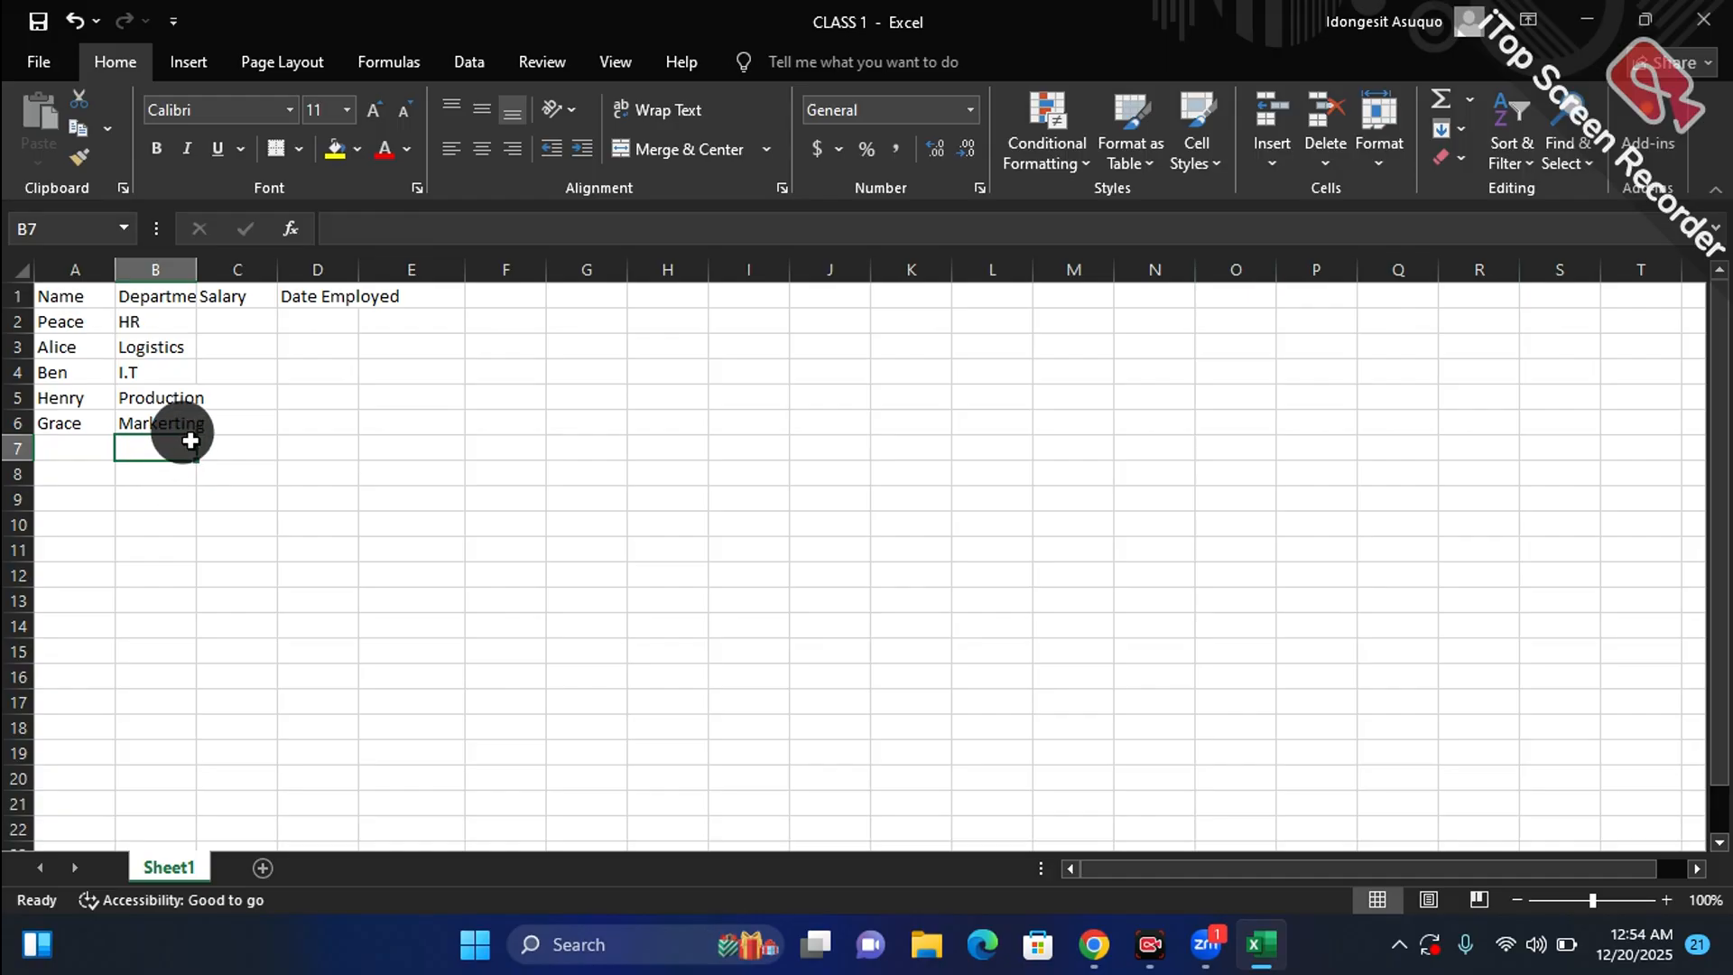
click(139, 424)
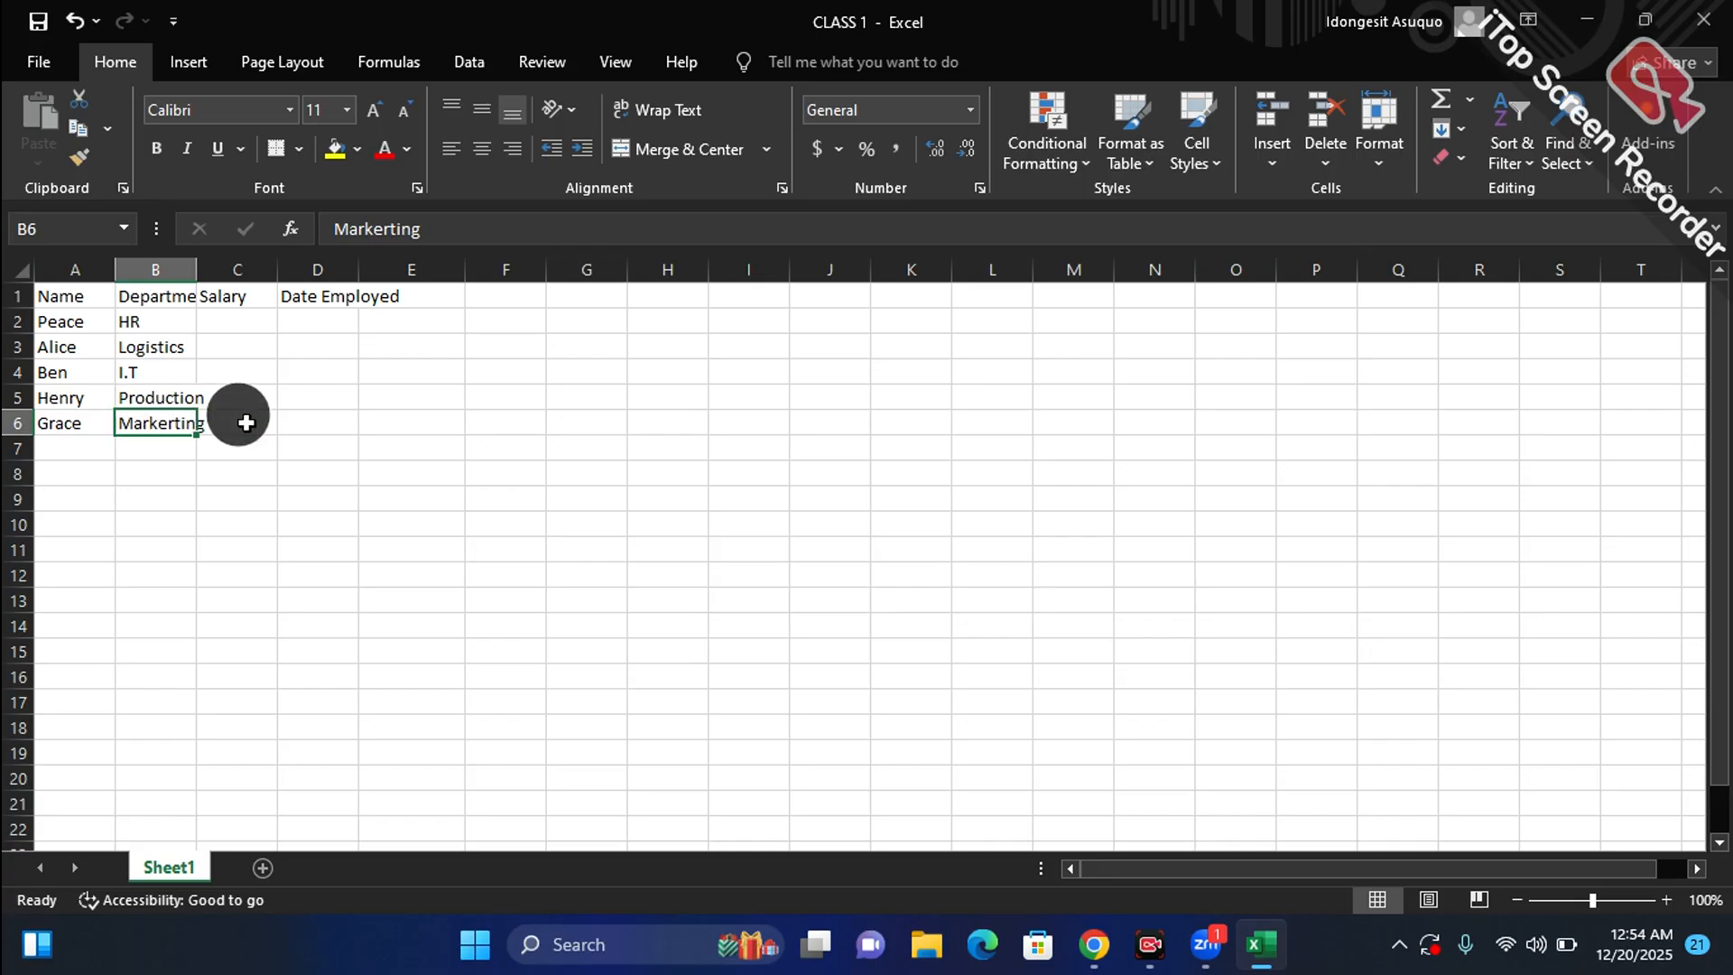
Step: Enter the salaries 500,000 in cell C2 and 150,00 in cell C3
click(233, 313)
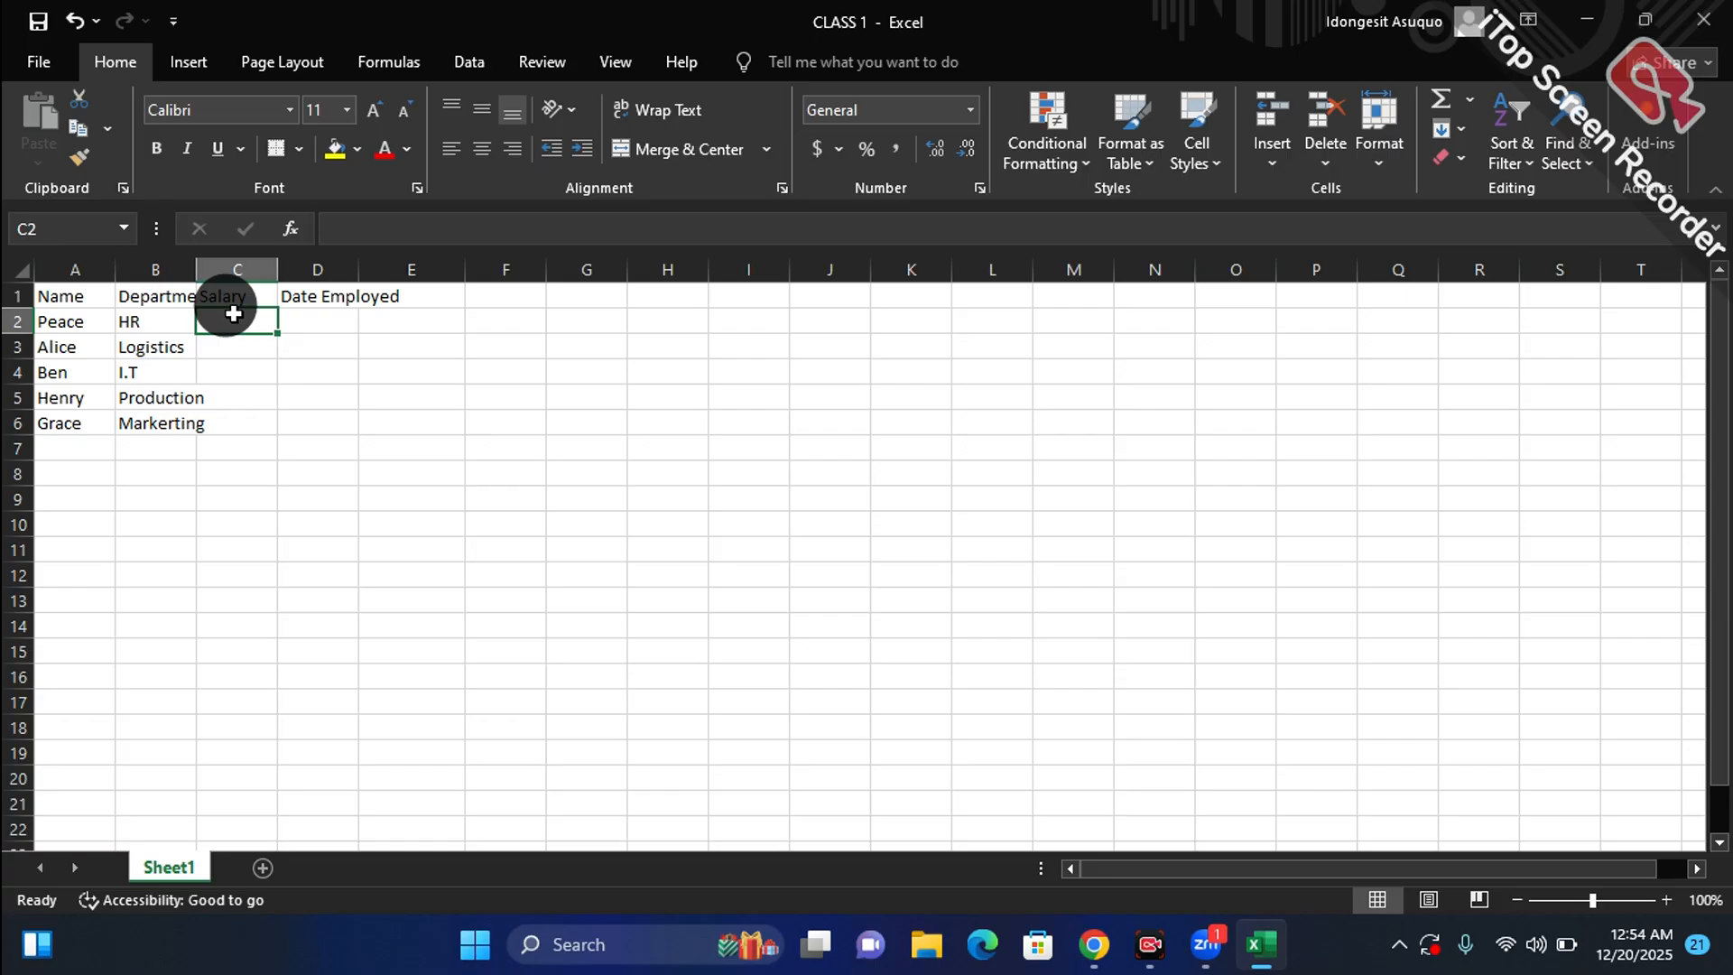
text(12)
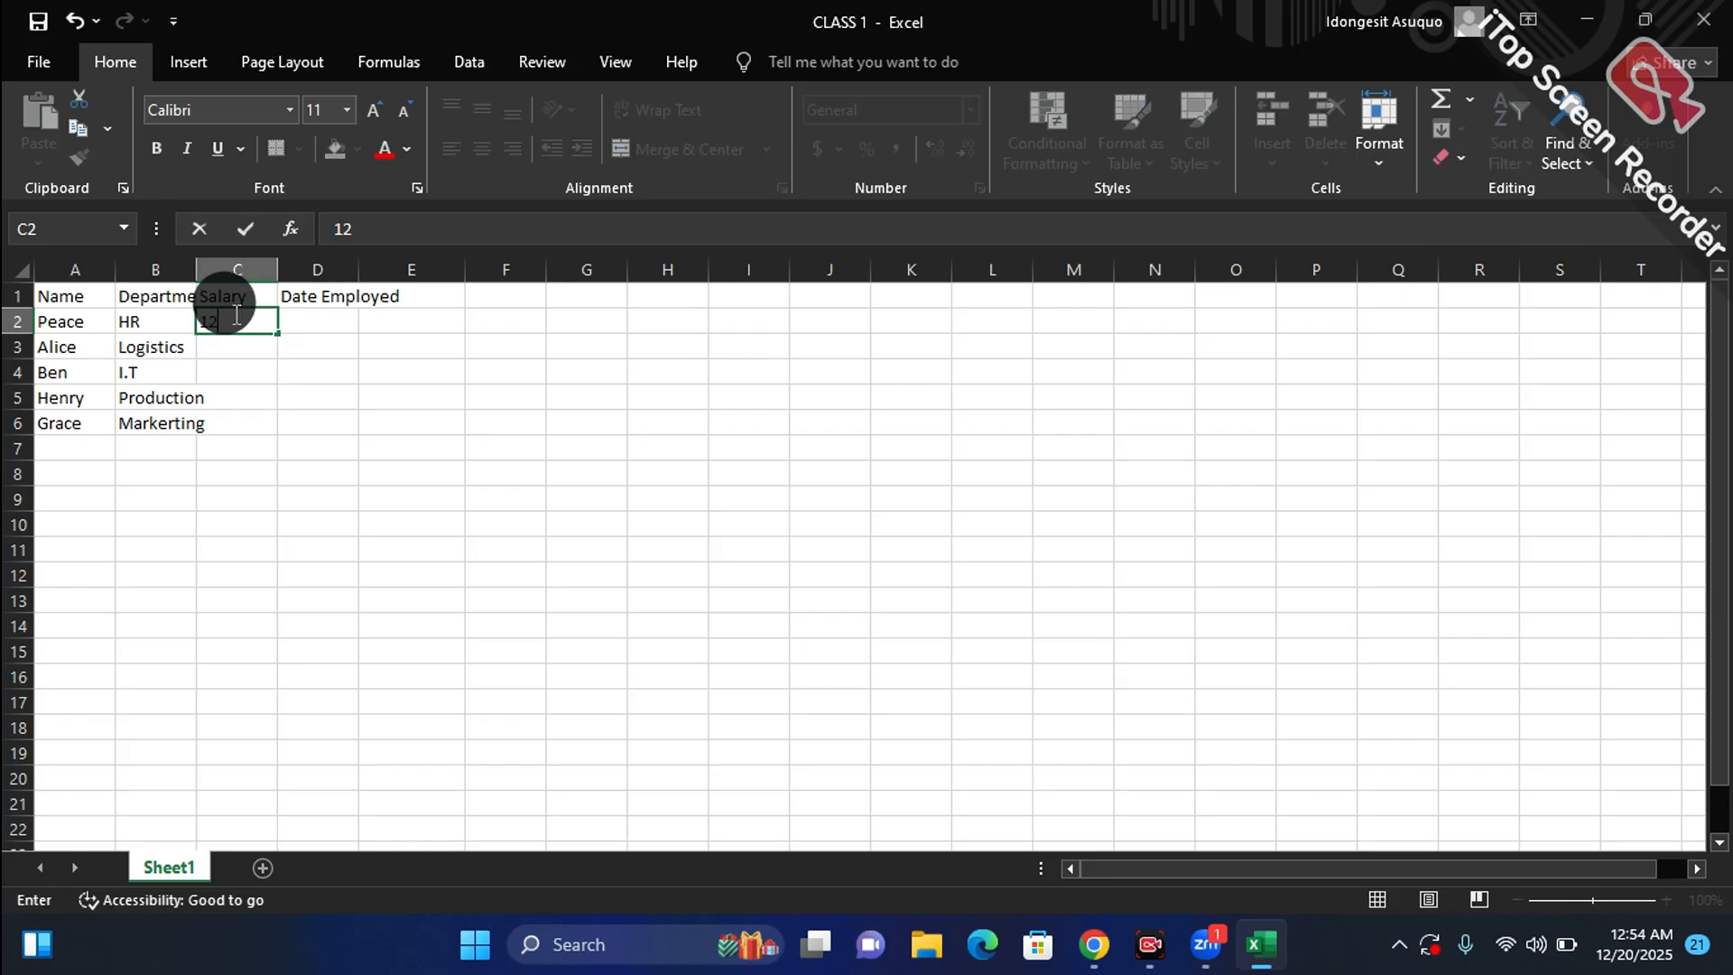
key(BackSpace)
key(BackSpace)
text(500,000)
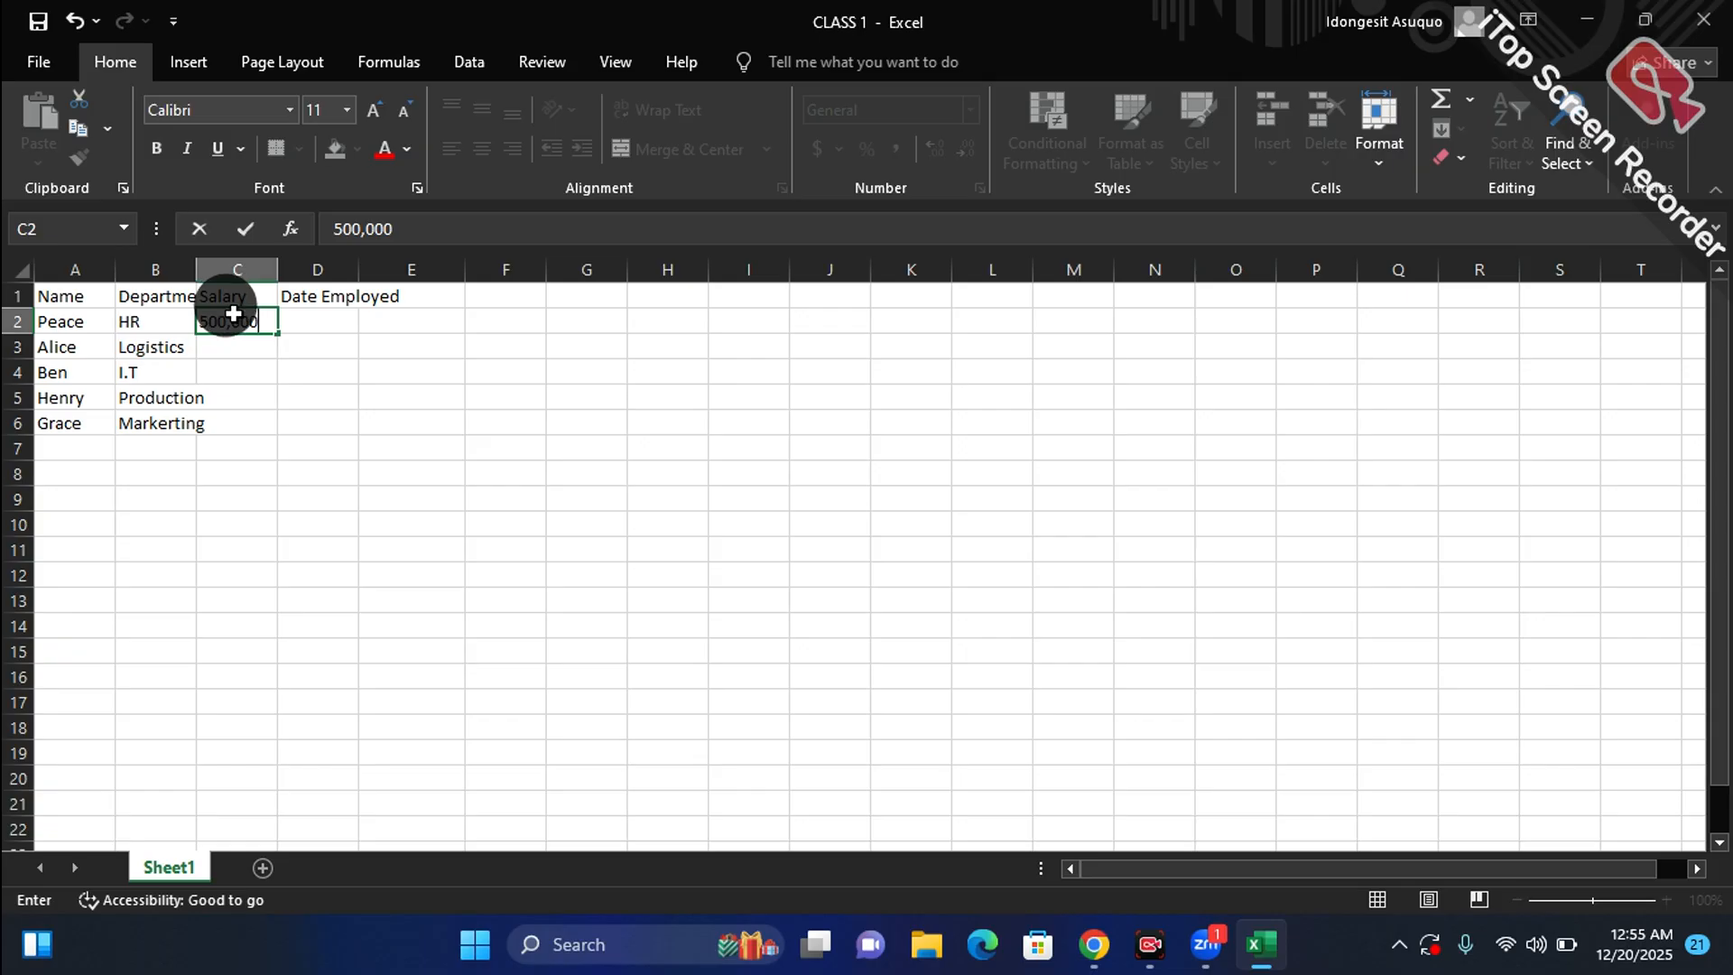
key(Return)
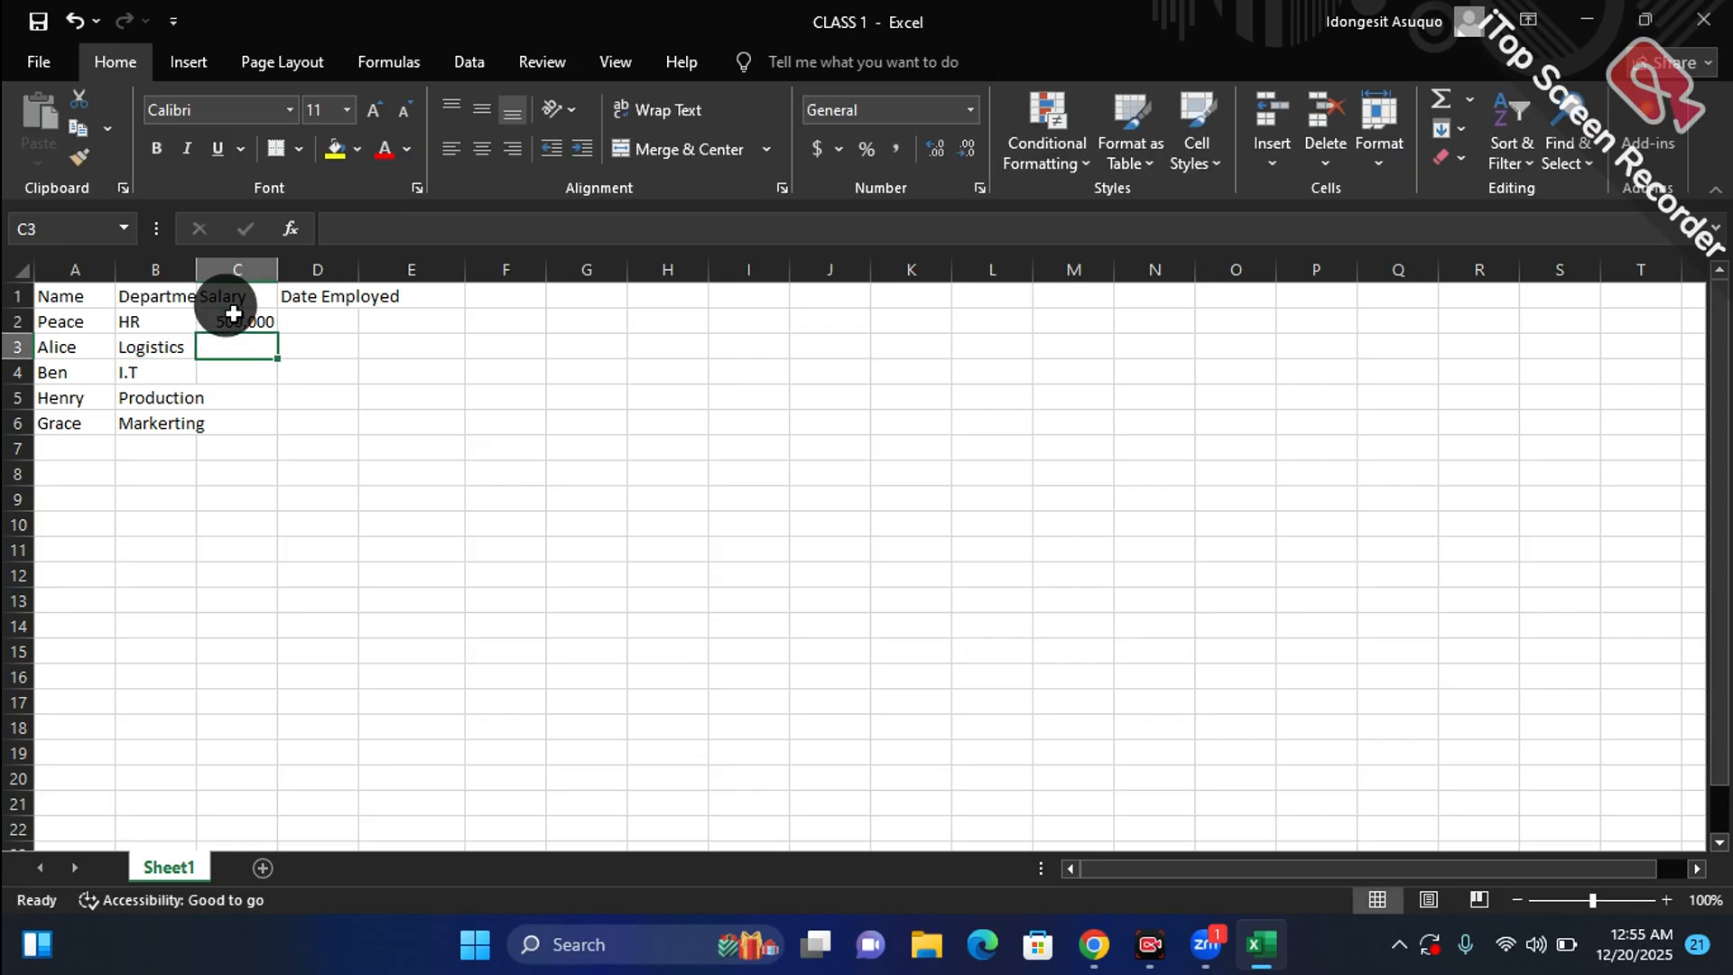
text(1)
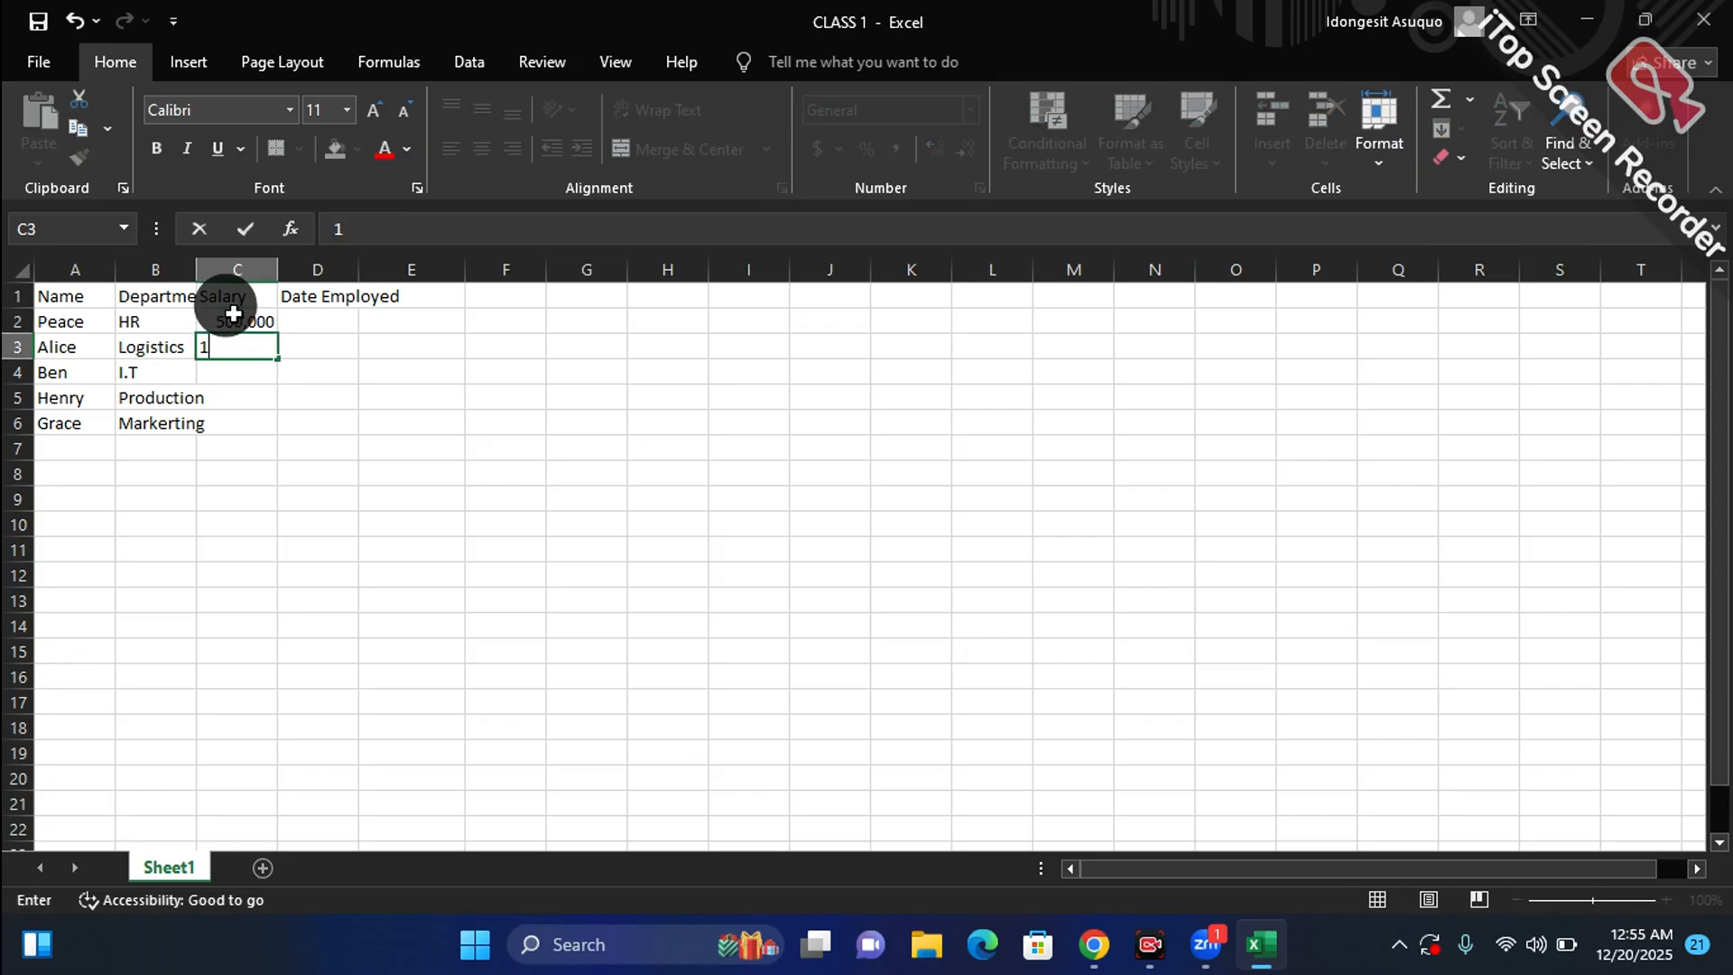
text(50,00)
key(Return)
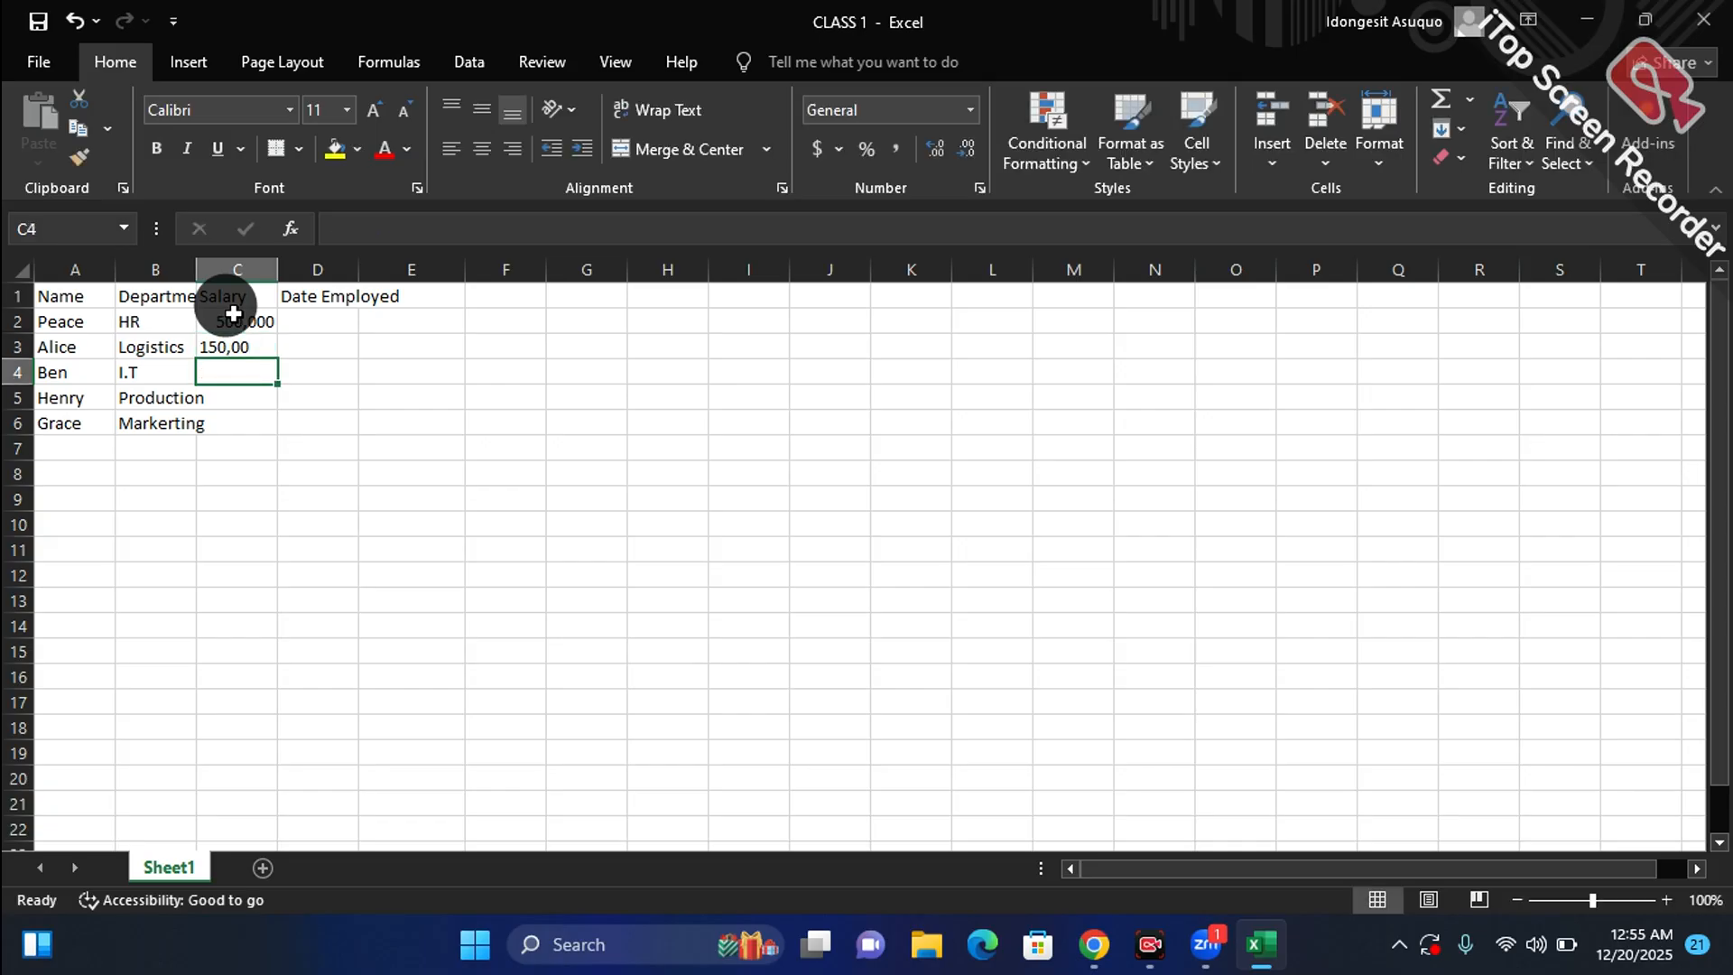
Step: Enter the salaries 200,000 in cell C4, 100,000 in cell C5 and 300,000 in cell C6
text(200,)
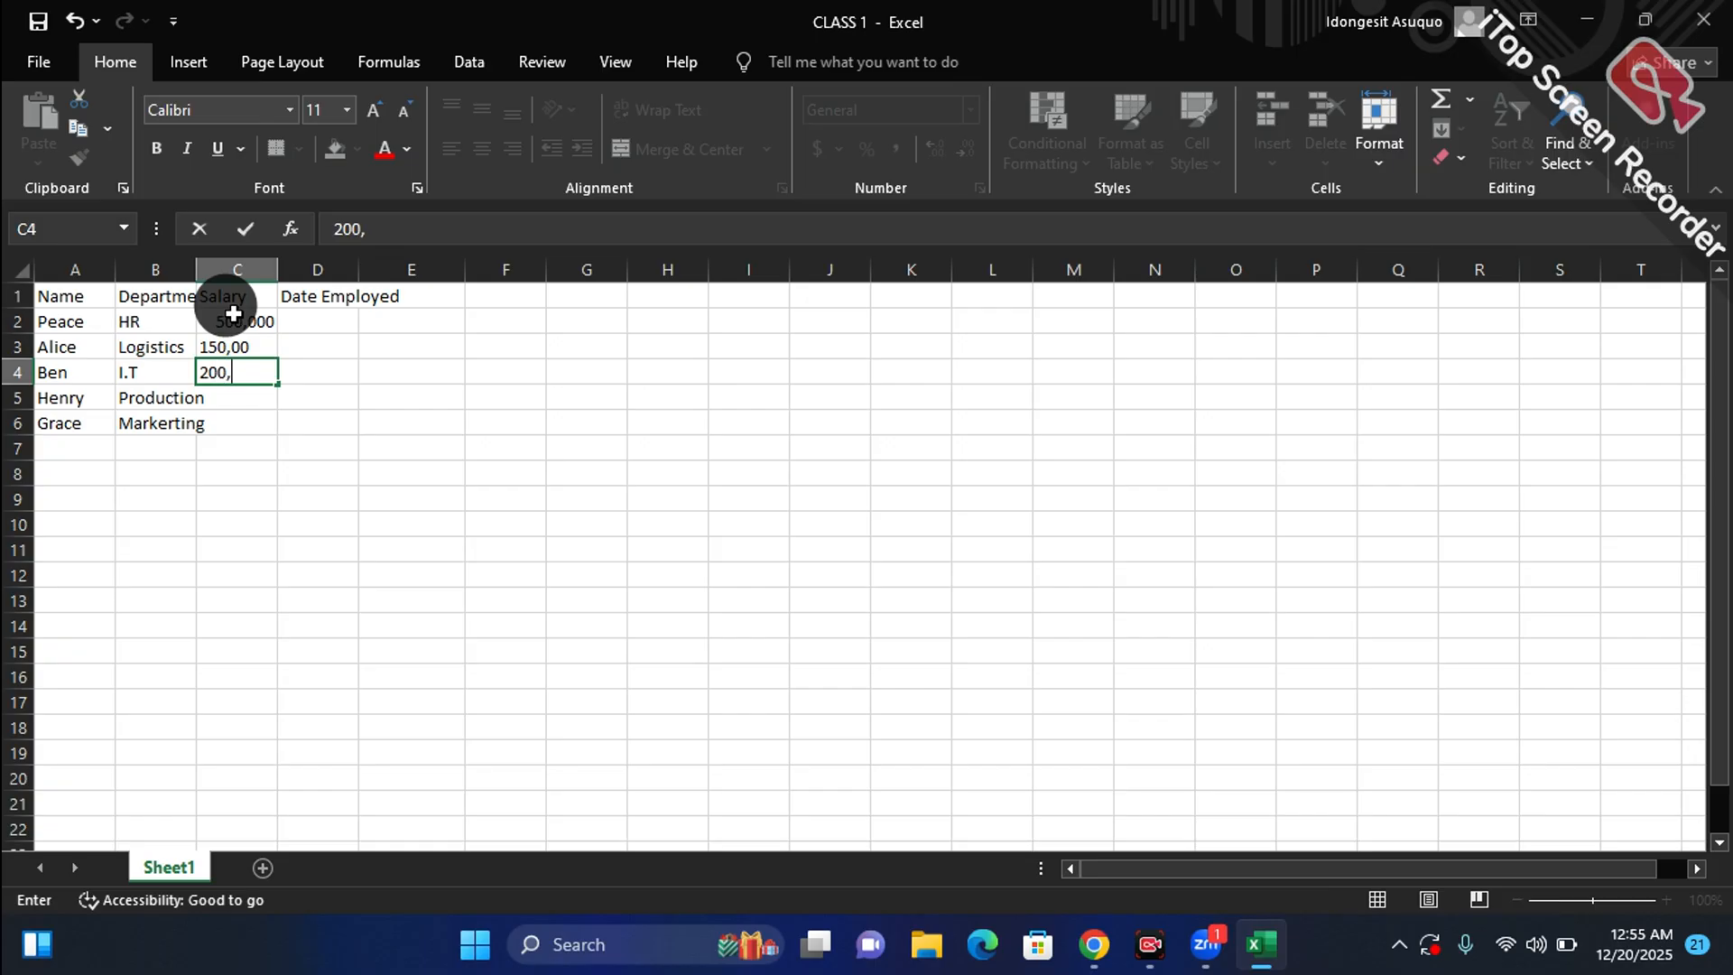
text(000)
key(Return)
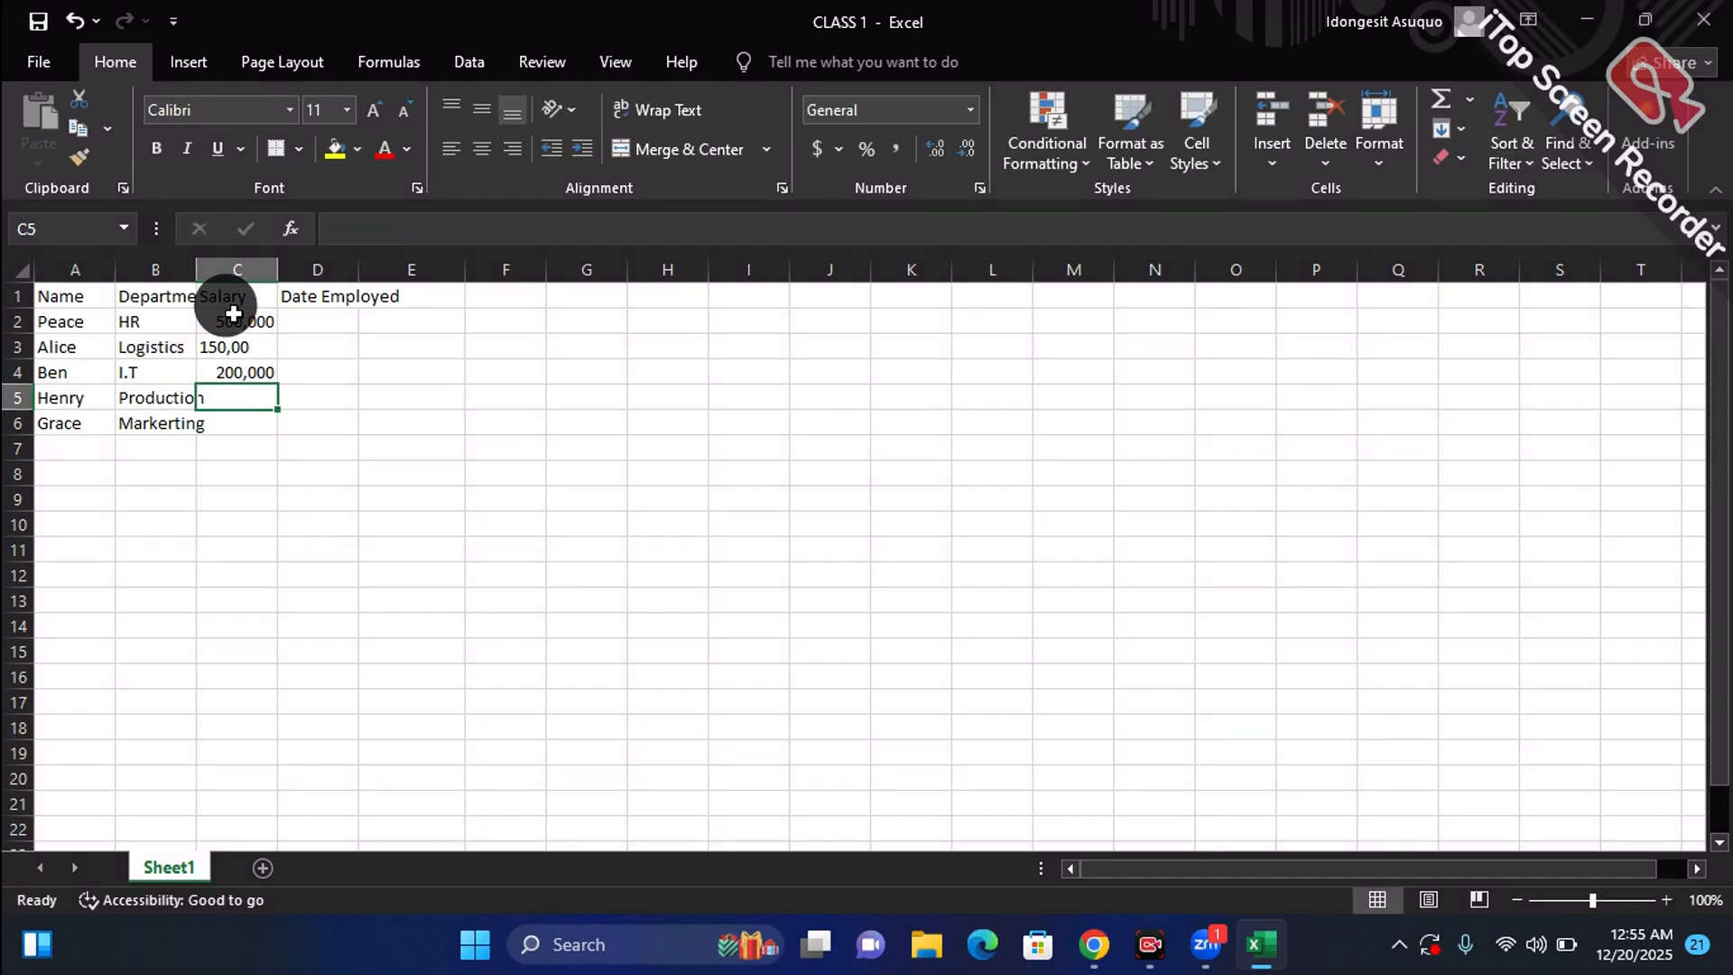
text(1)
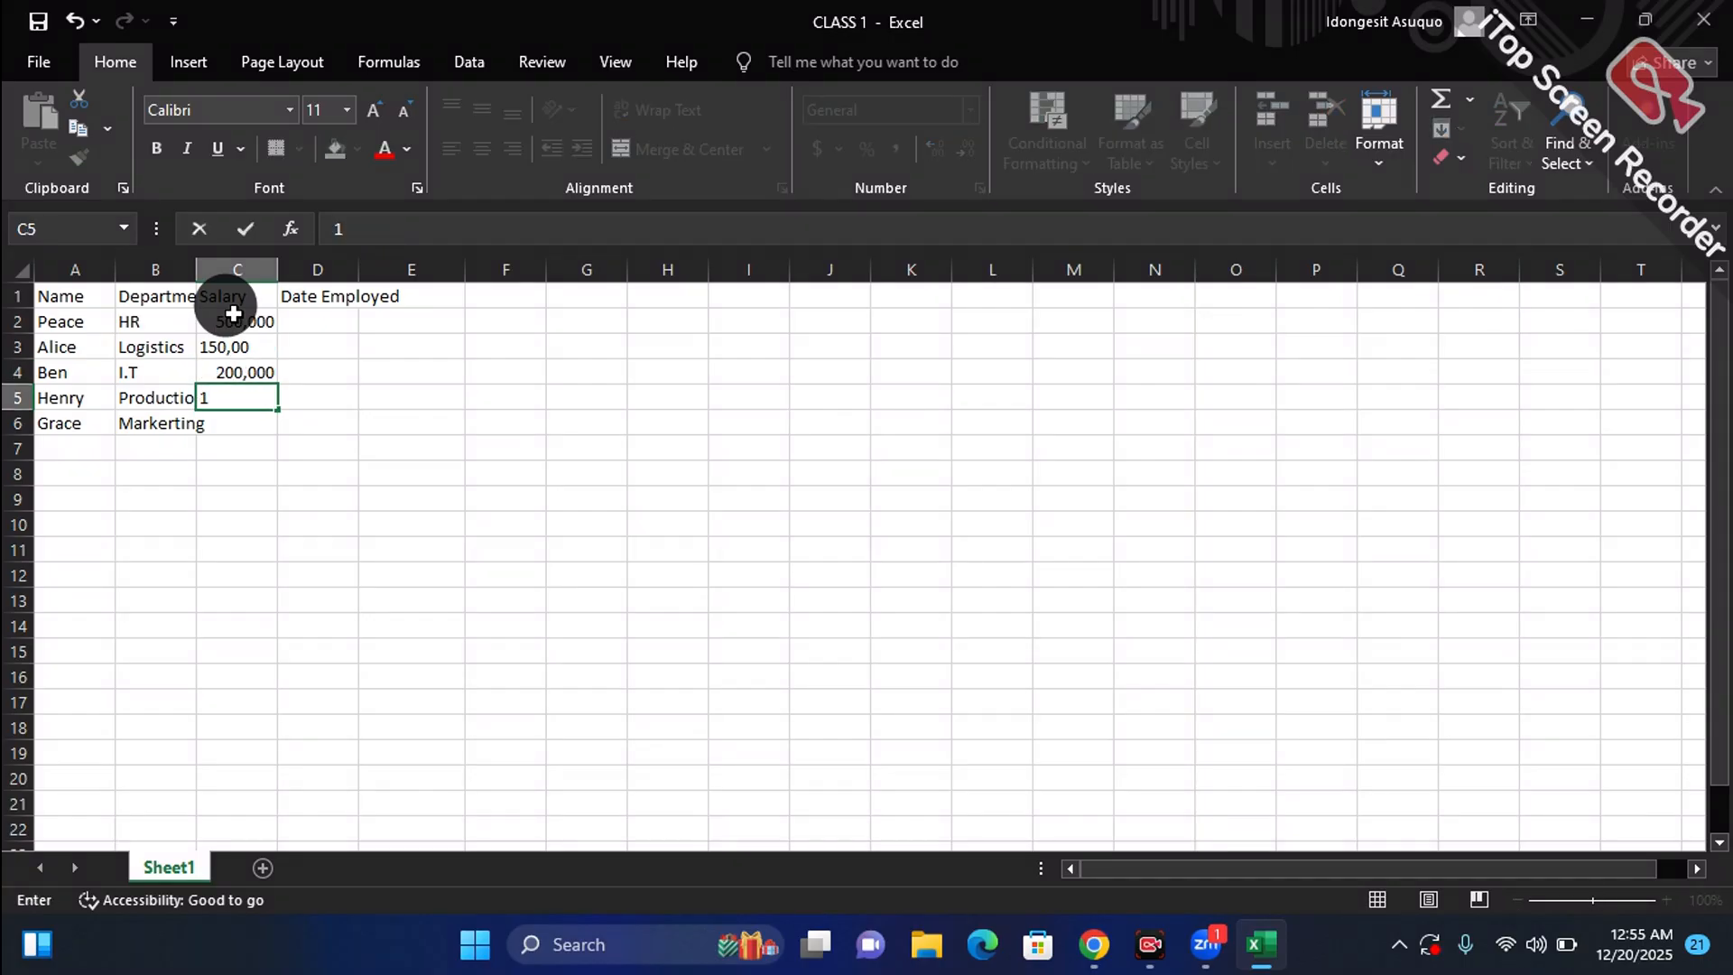
text(00,000)
key(Return)
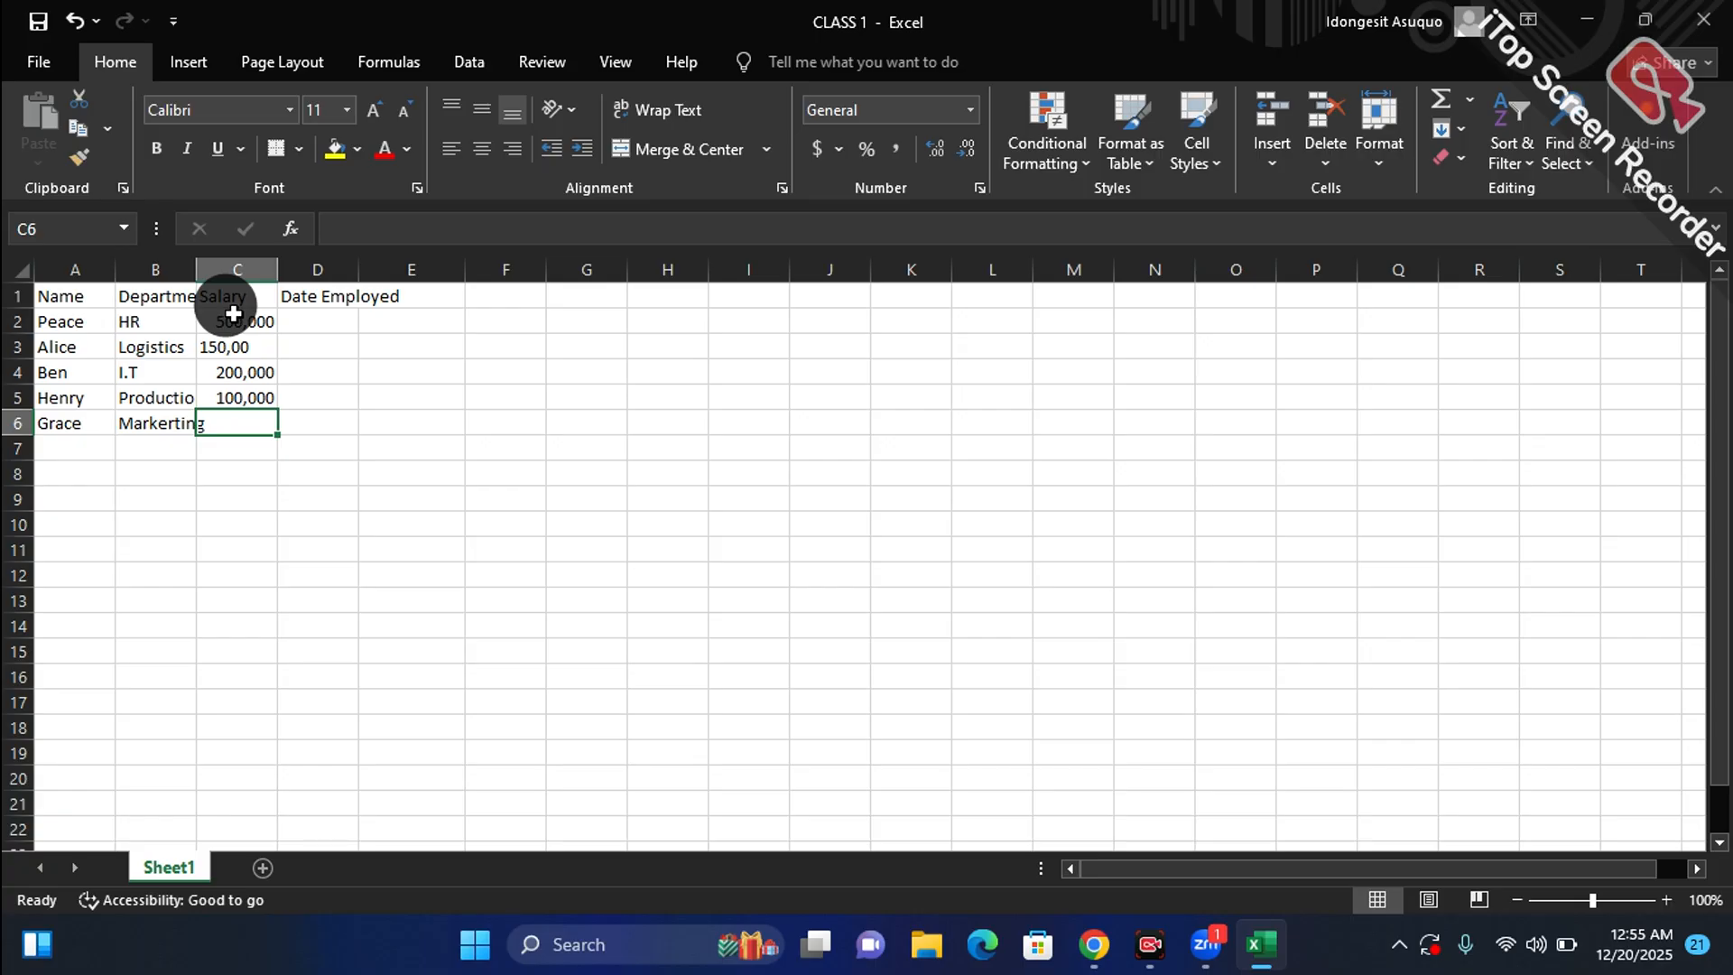
text(3)
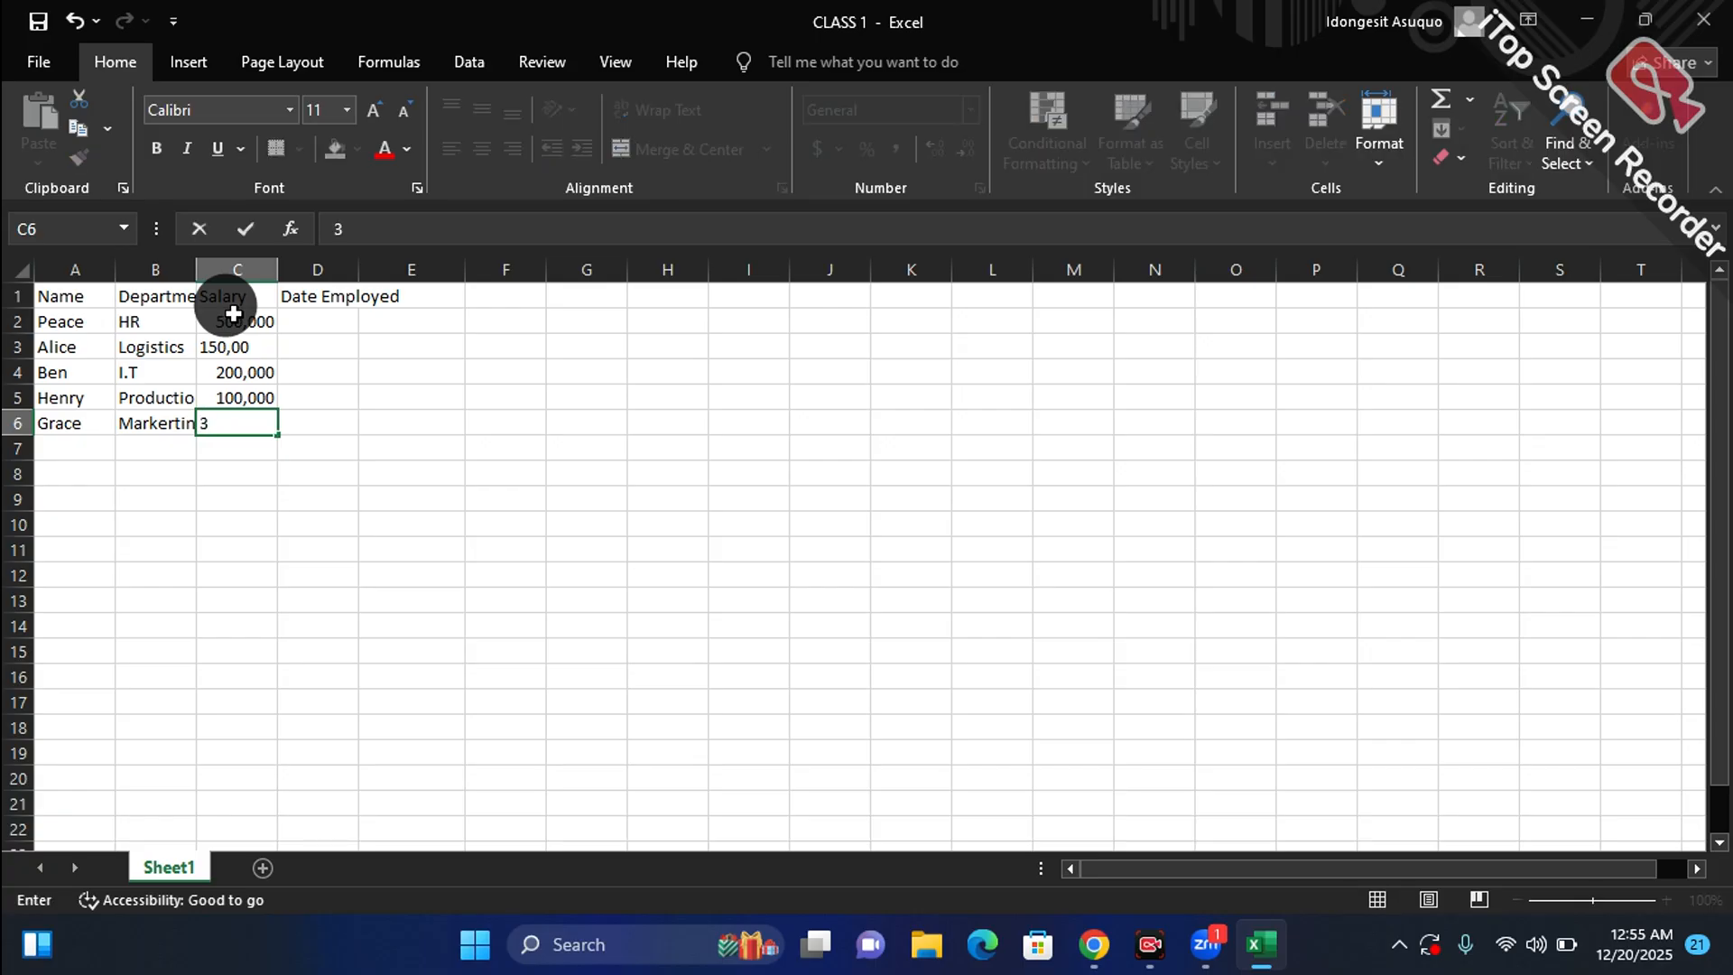
text(00,000)
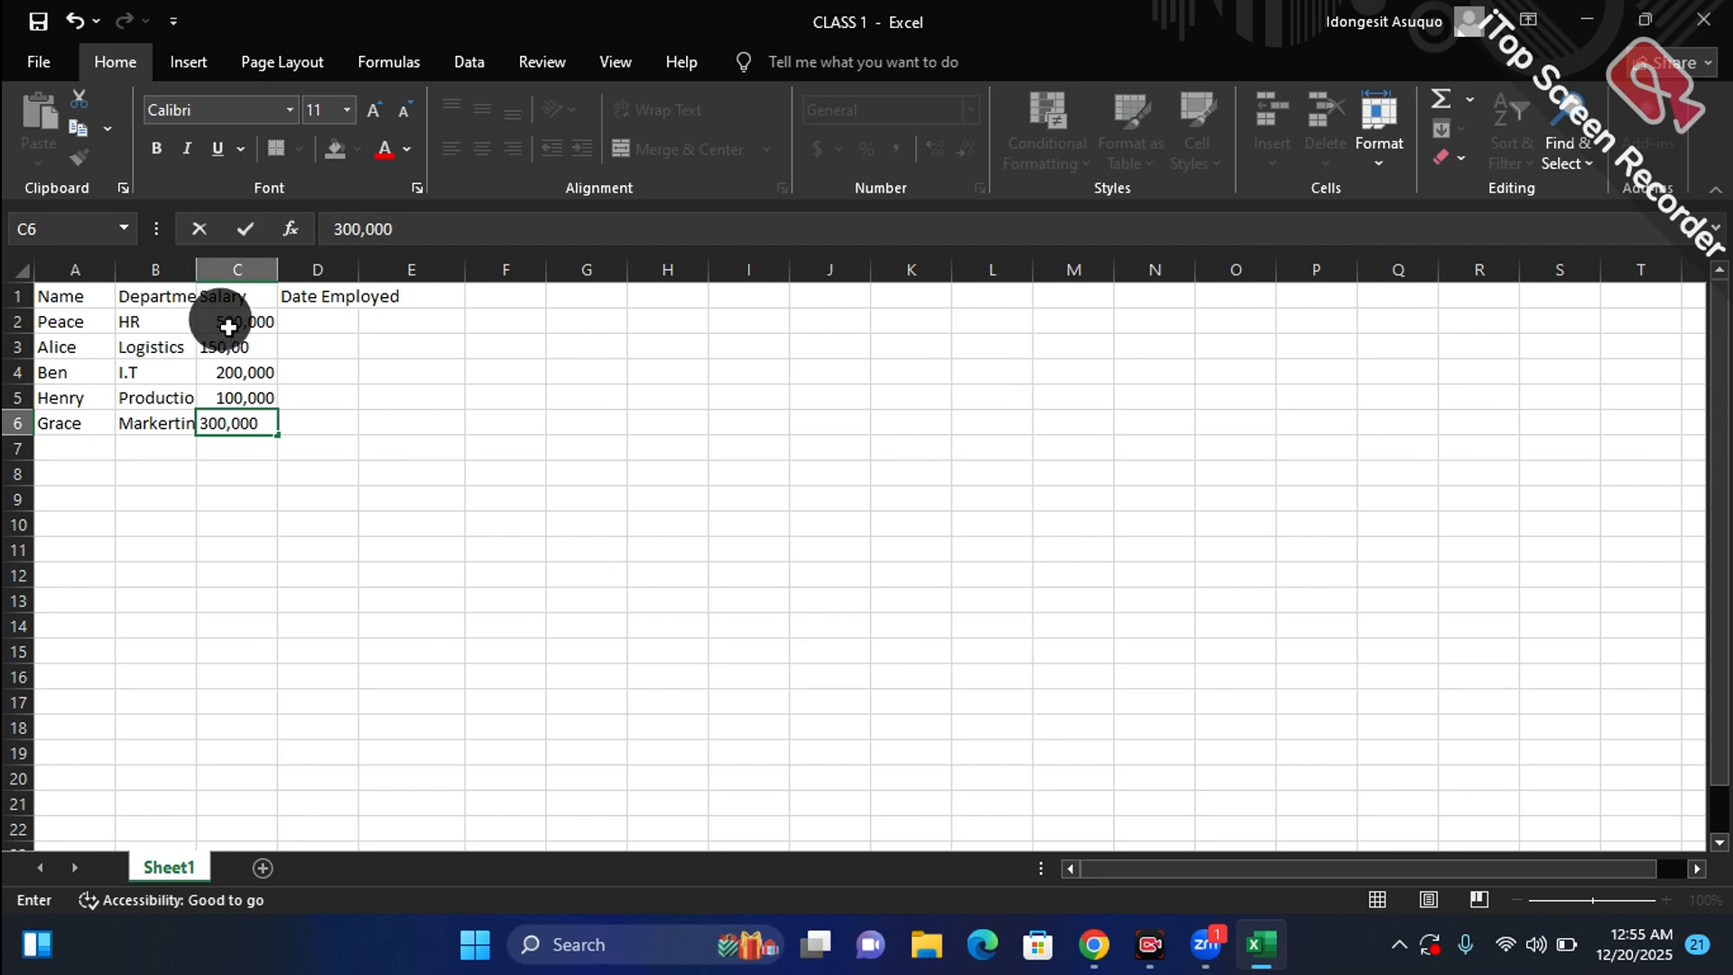
Step: Correct the second employee's salary in cell C3 to 150,000
click(229, 348)
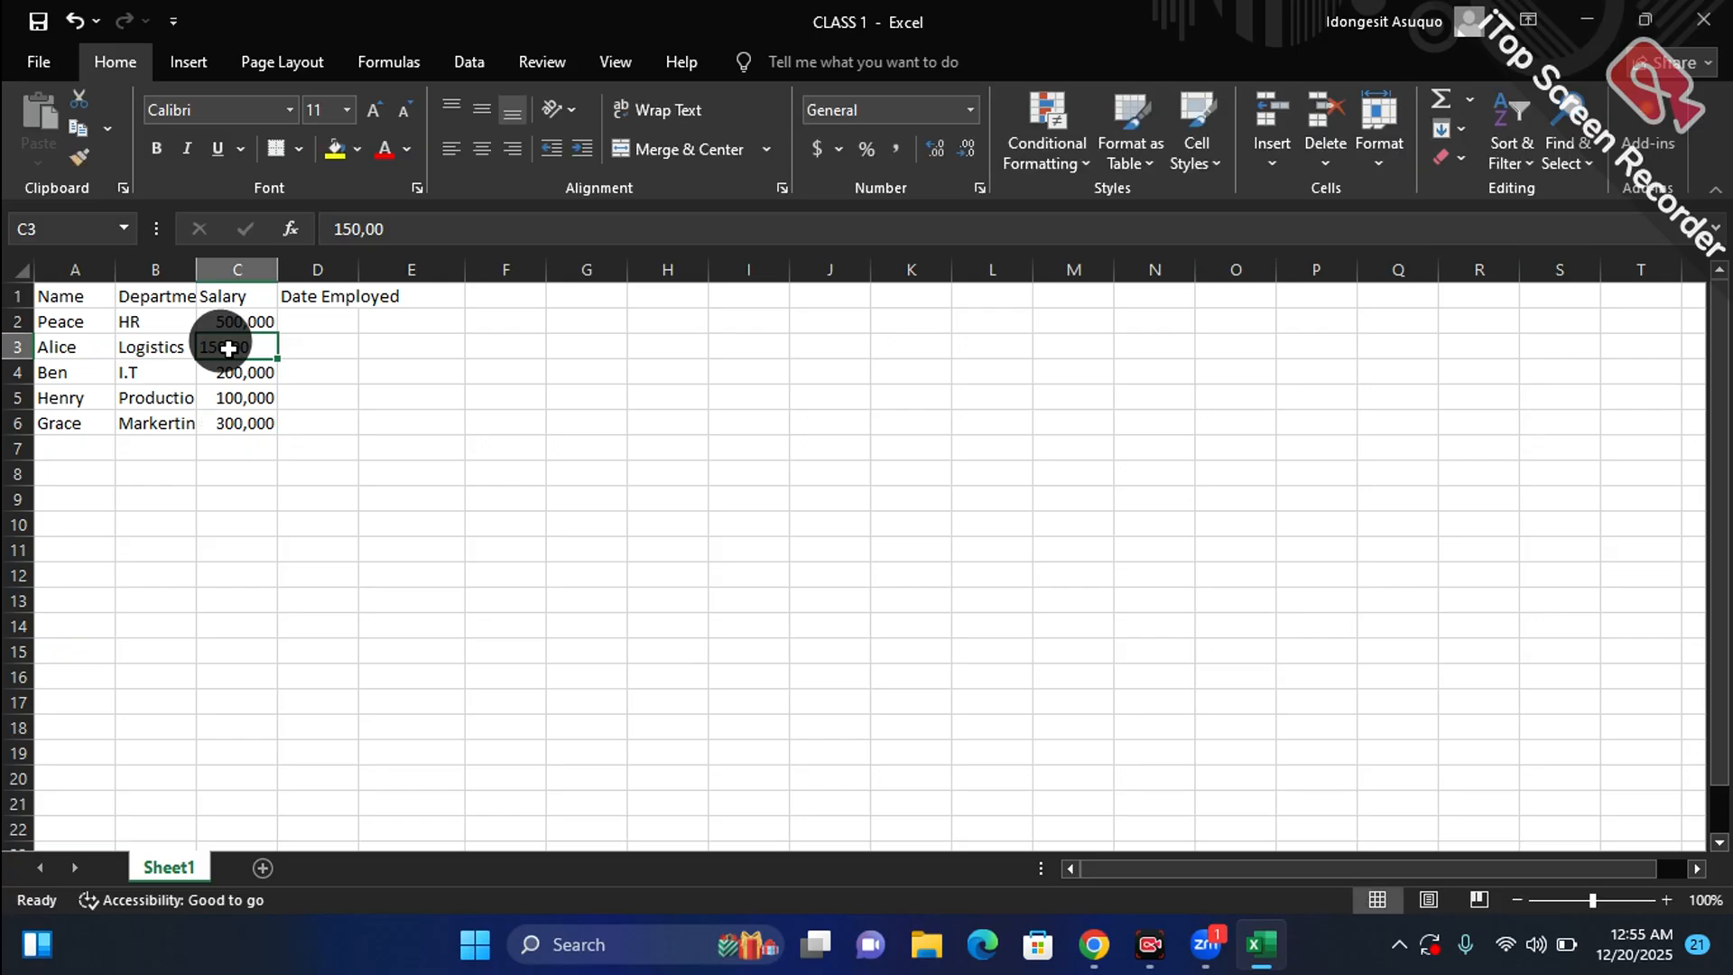
click(388, 231)
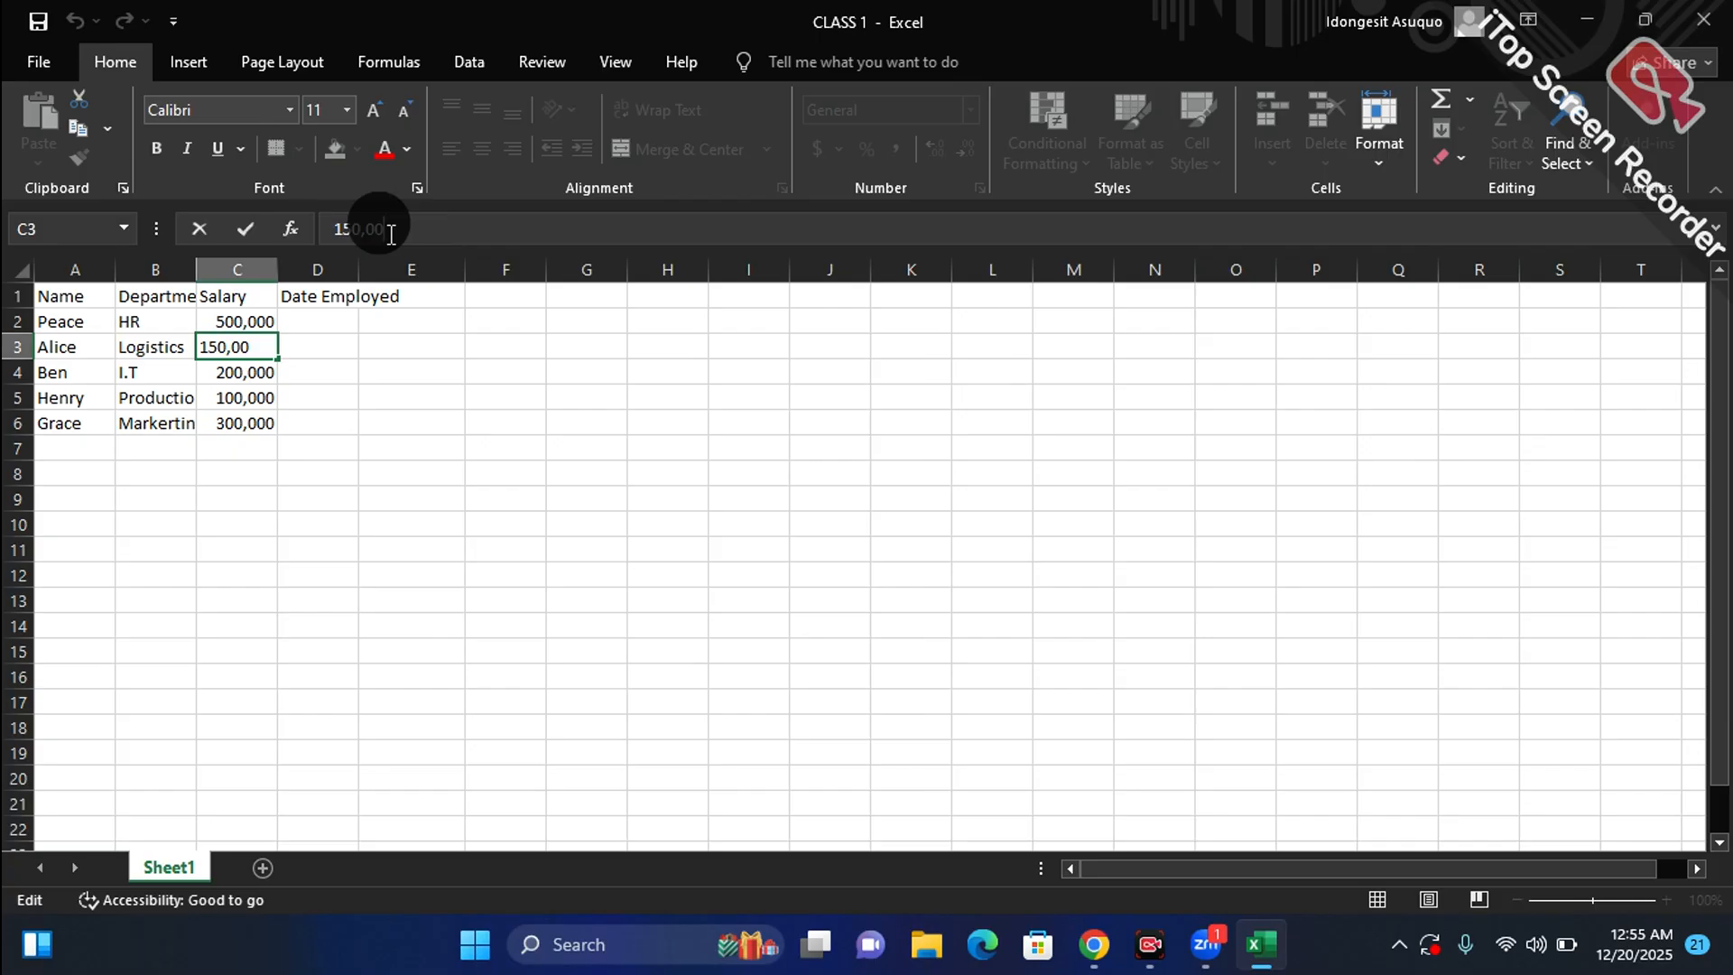
text(0)
key(Return)
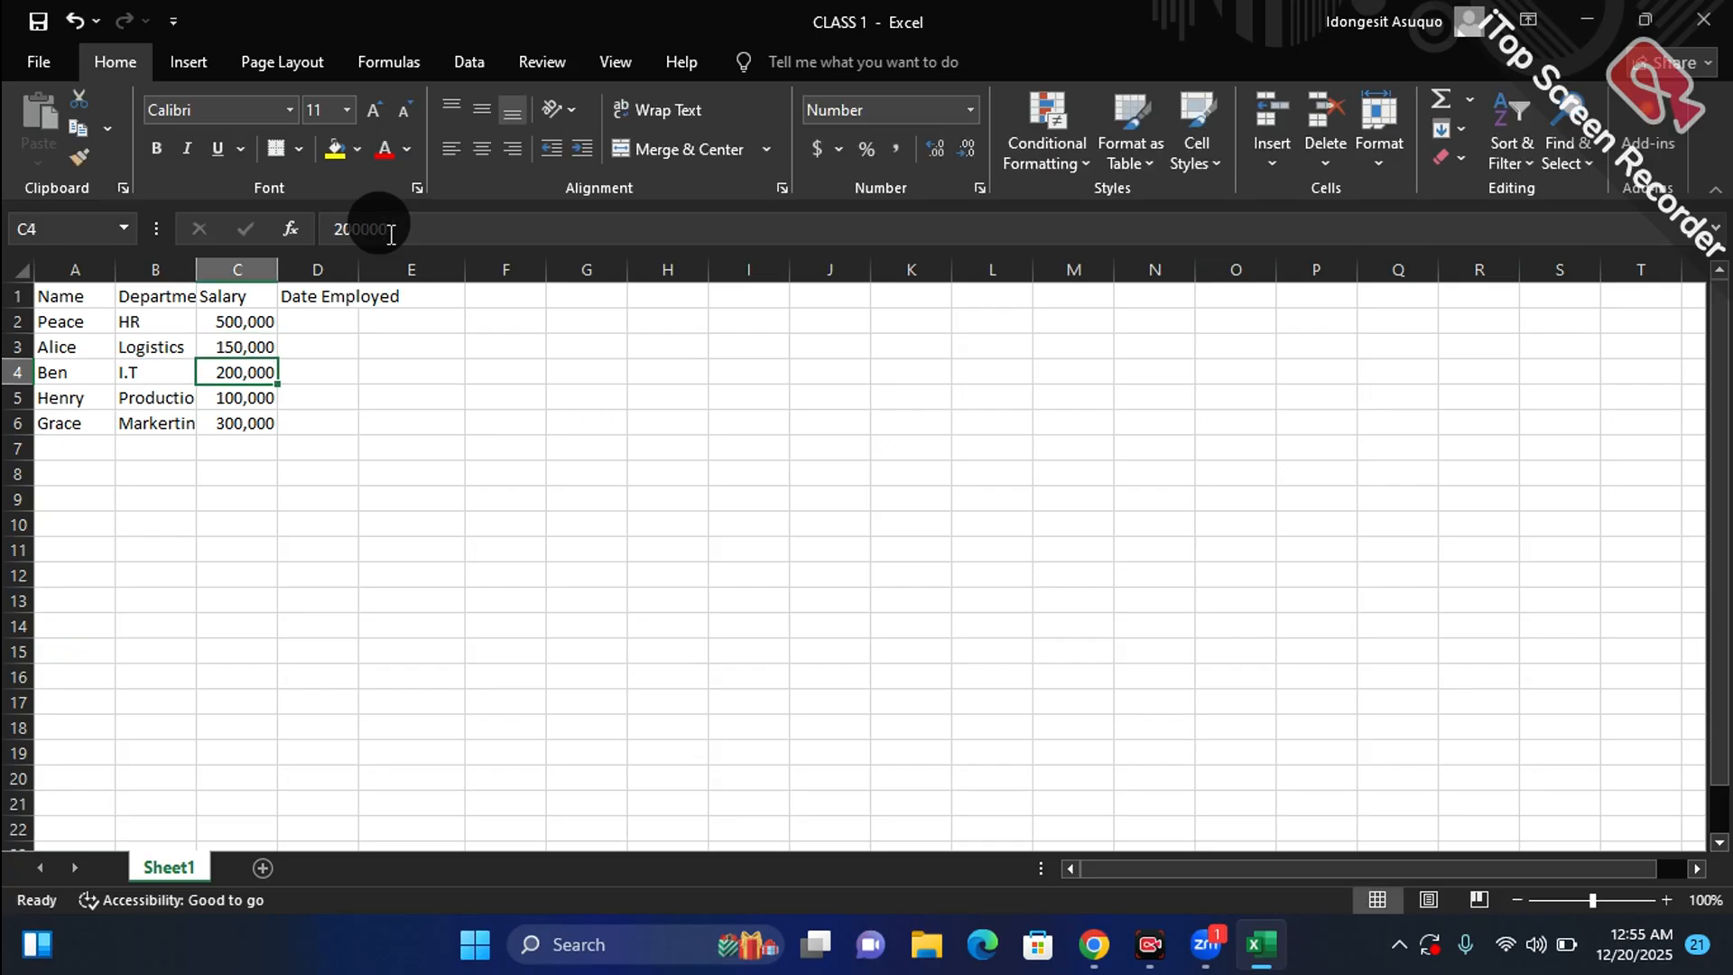
Step: Enter the first employee's employment date 3/6/2013 in cell D2
click(336, 316)
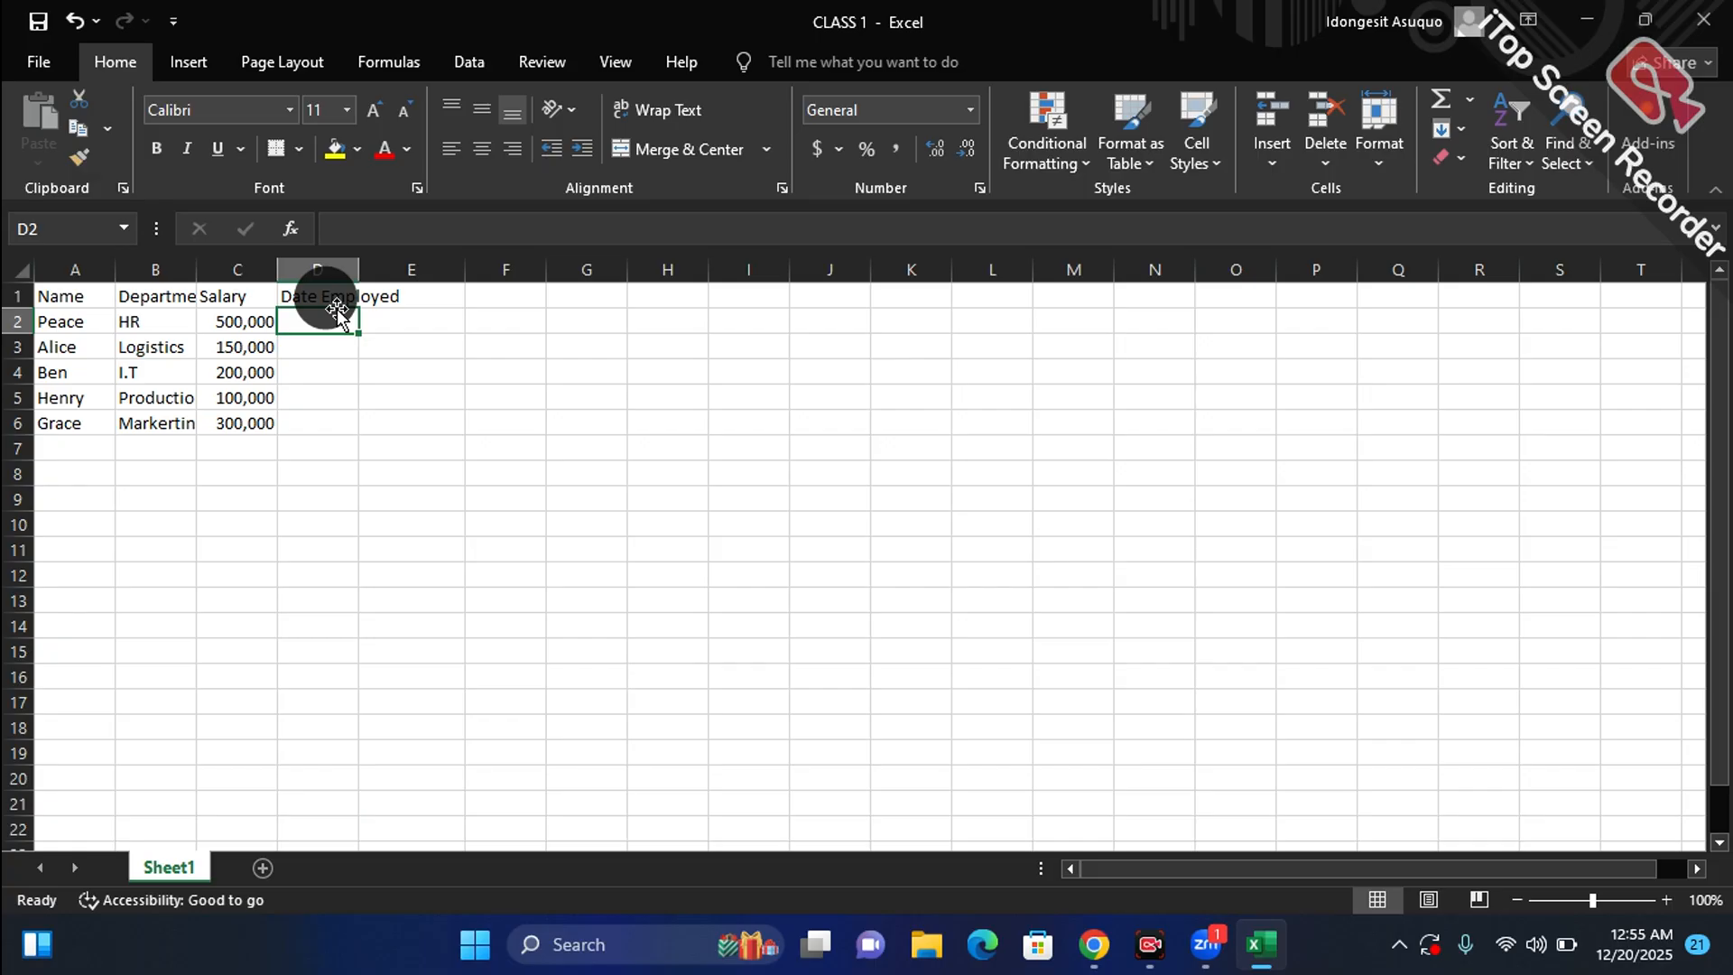
text(3)
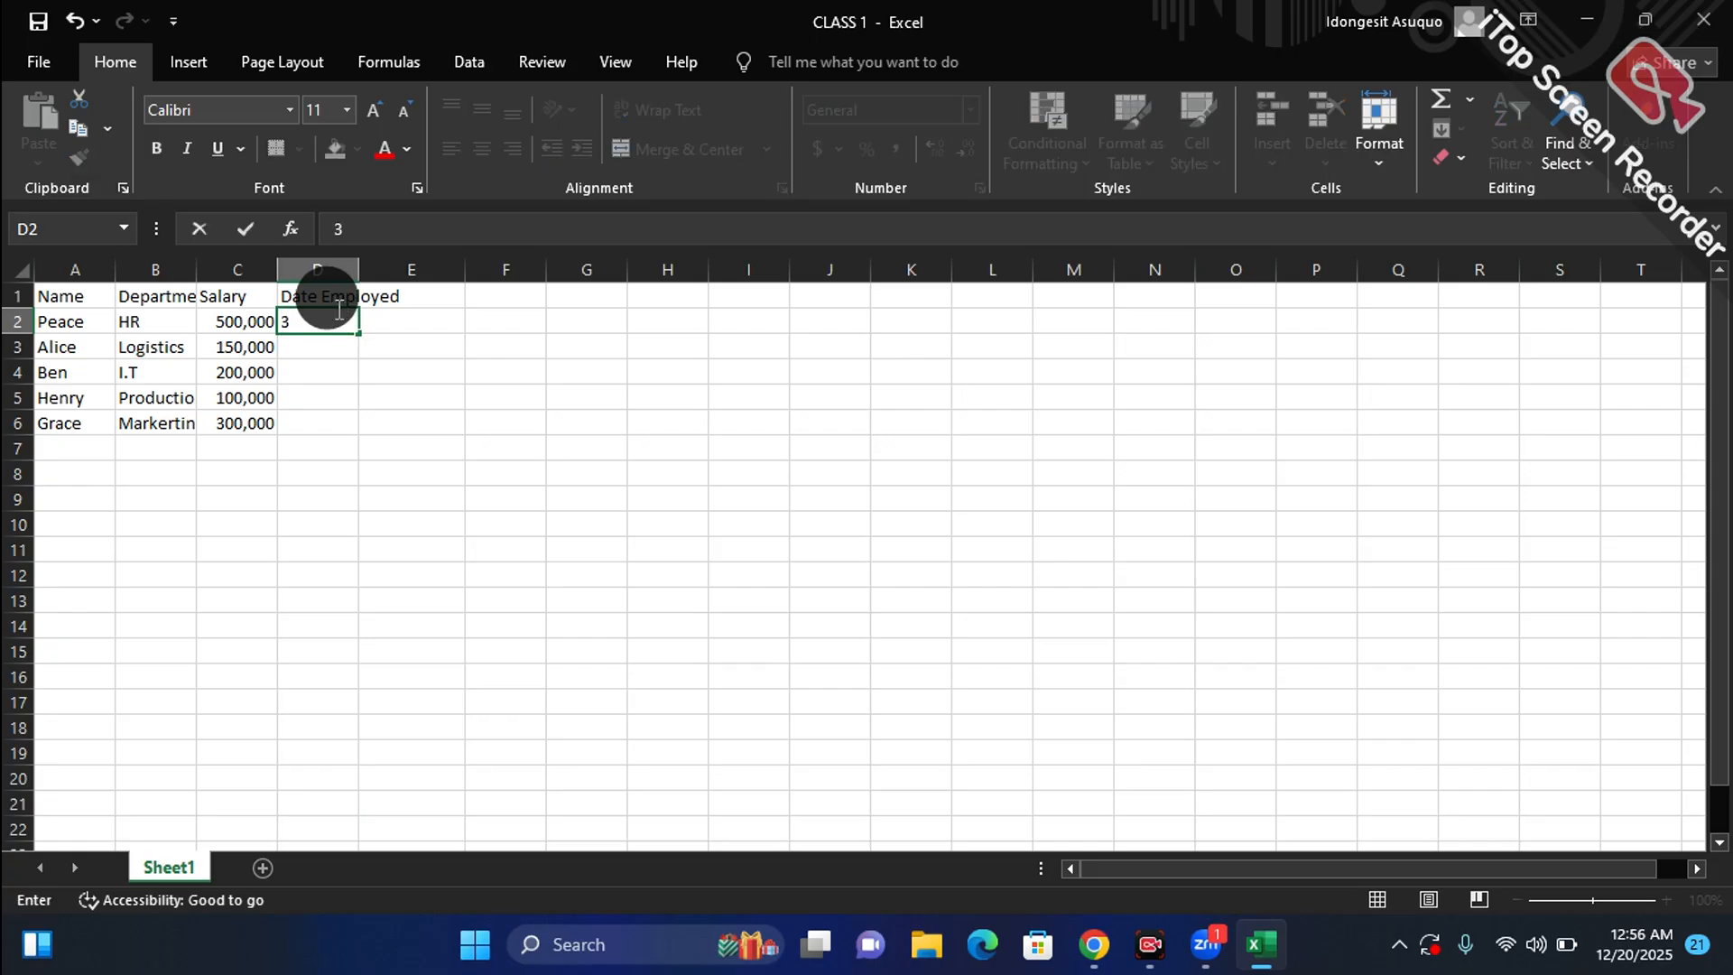
text(/6/2013)
key(Return)
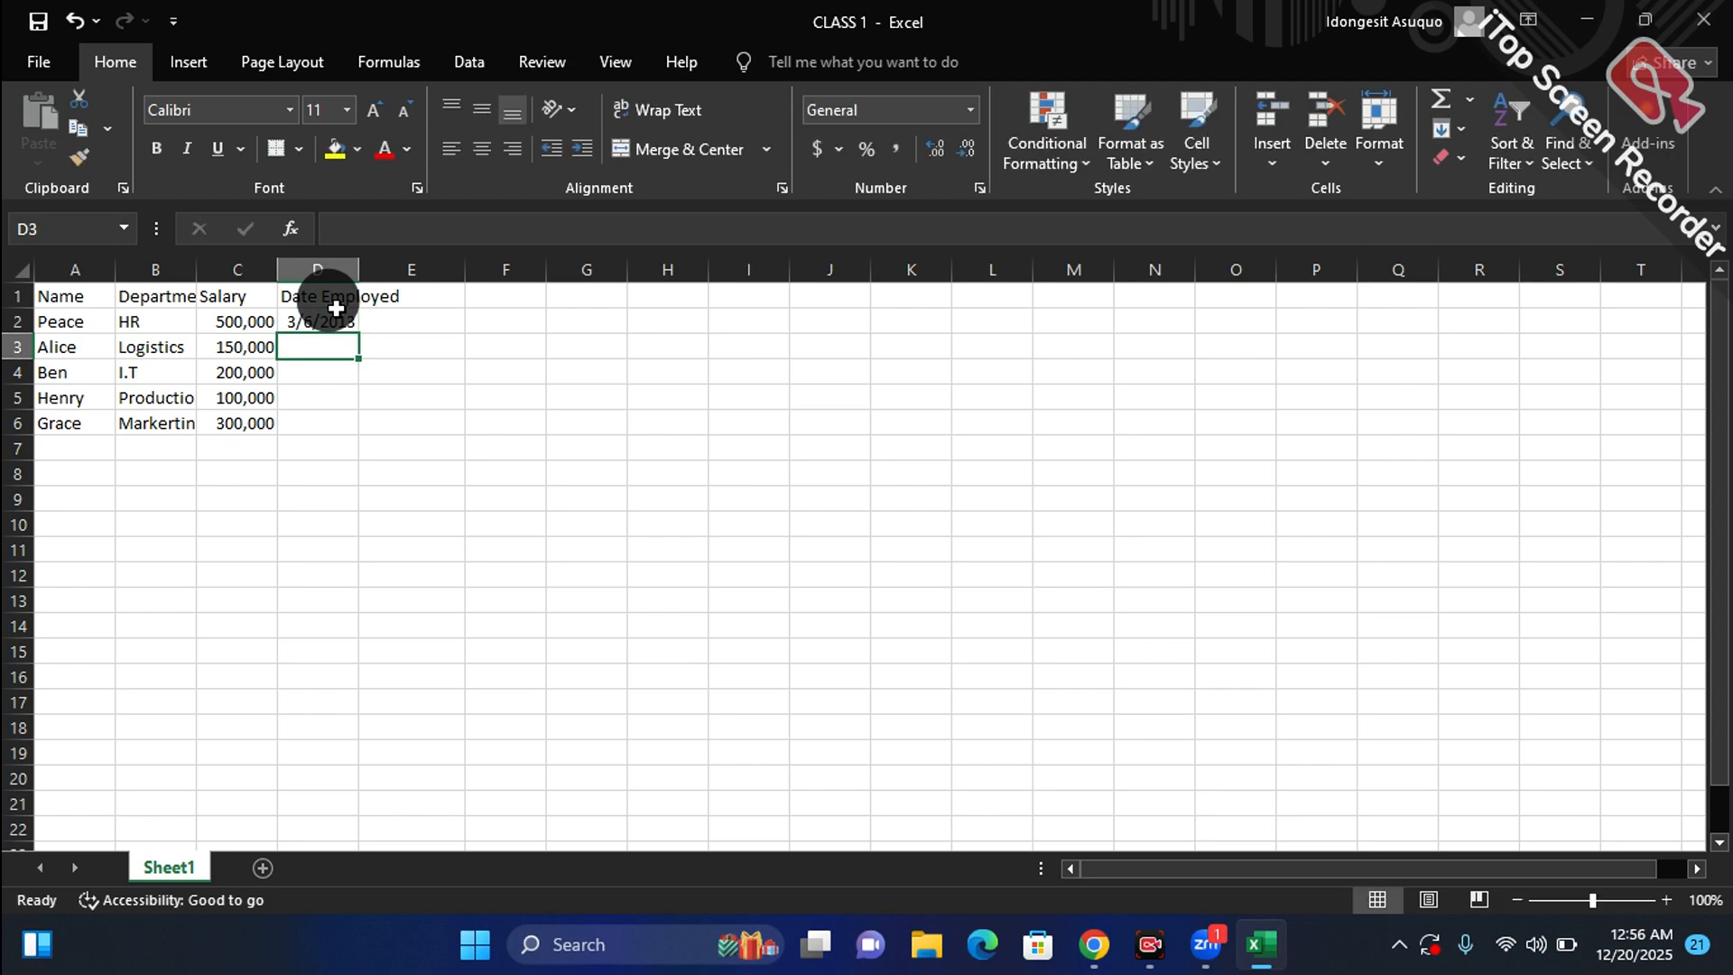
Step: Enter the second employee's employment date 6/5/2015 in cell D3, restoring the accidentally overwritten date in cell D2
text(6/)
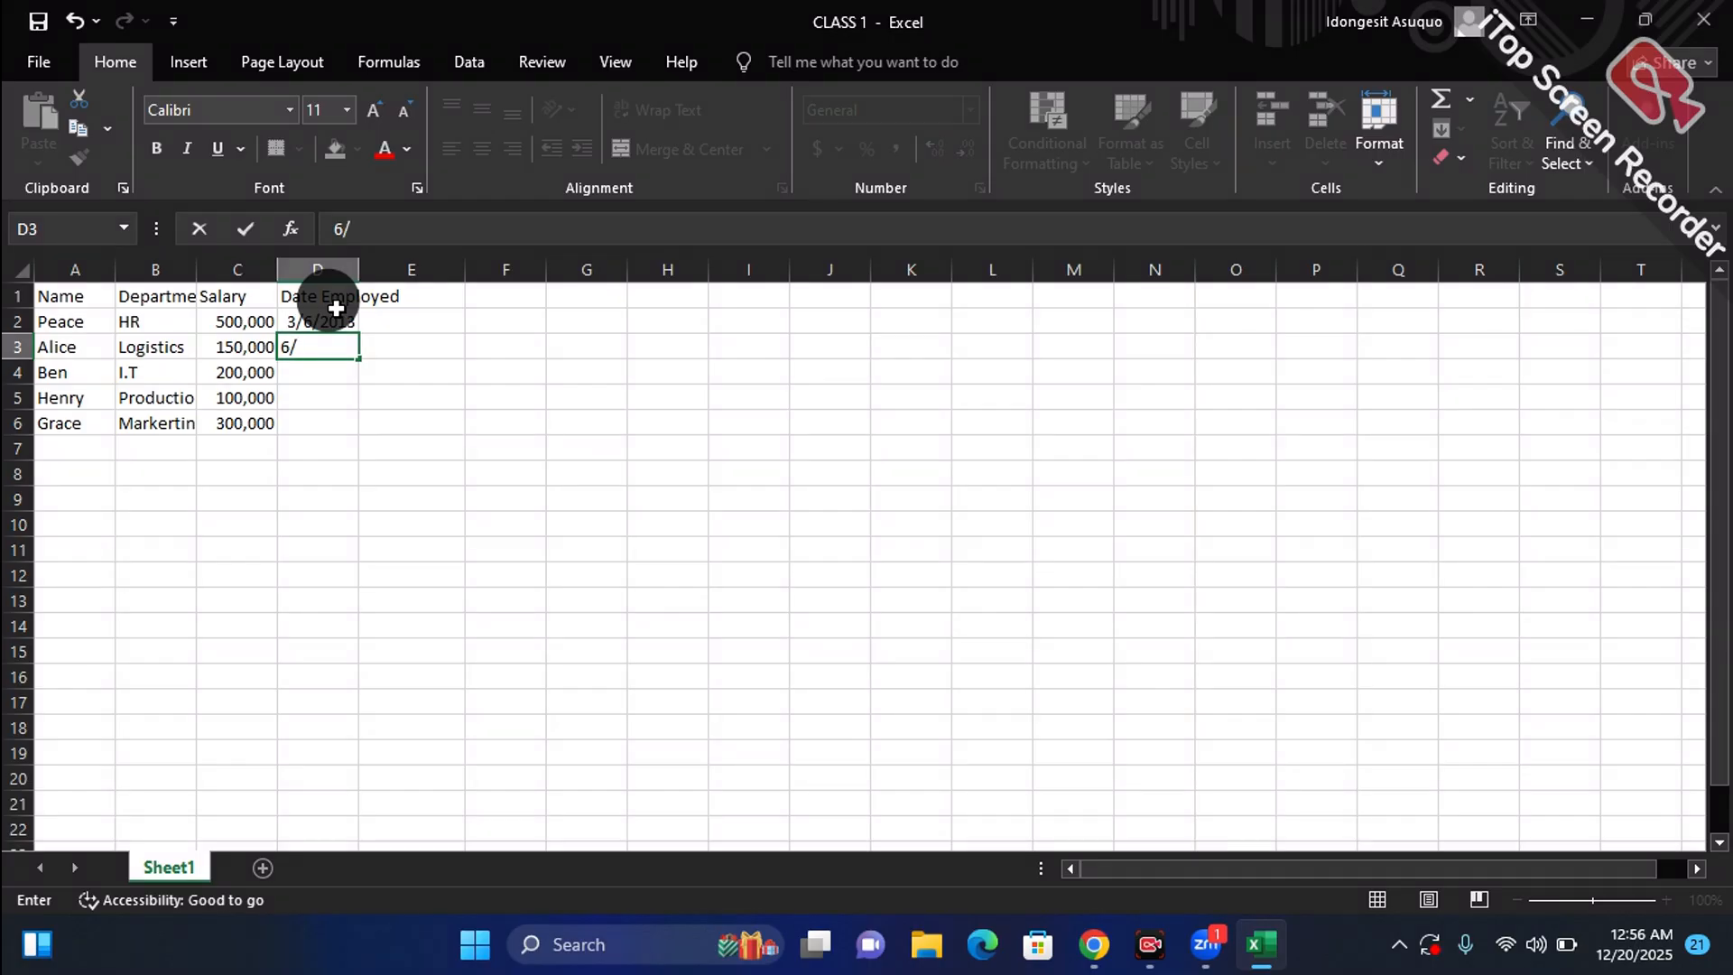
click(336, 312)
text(5)
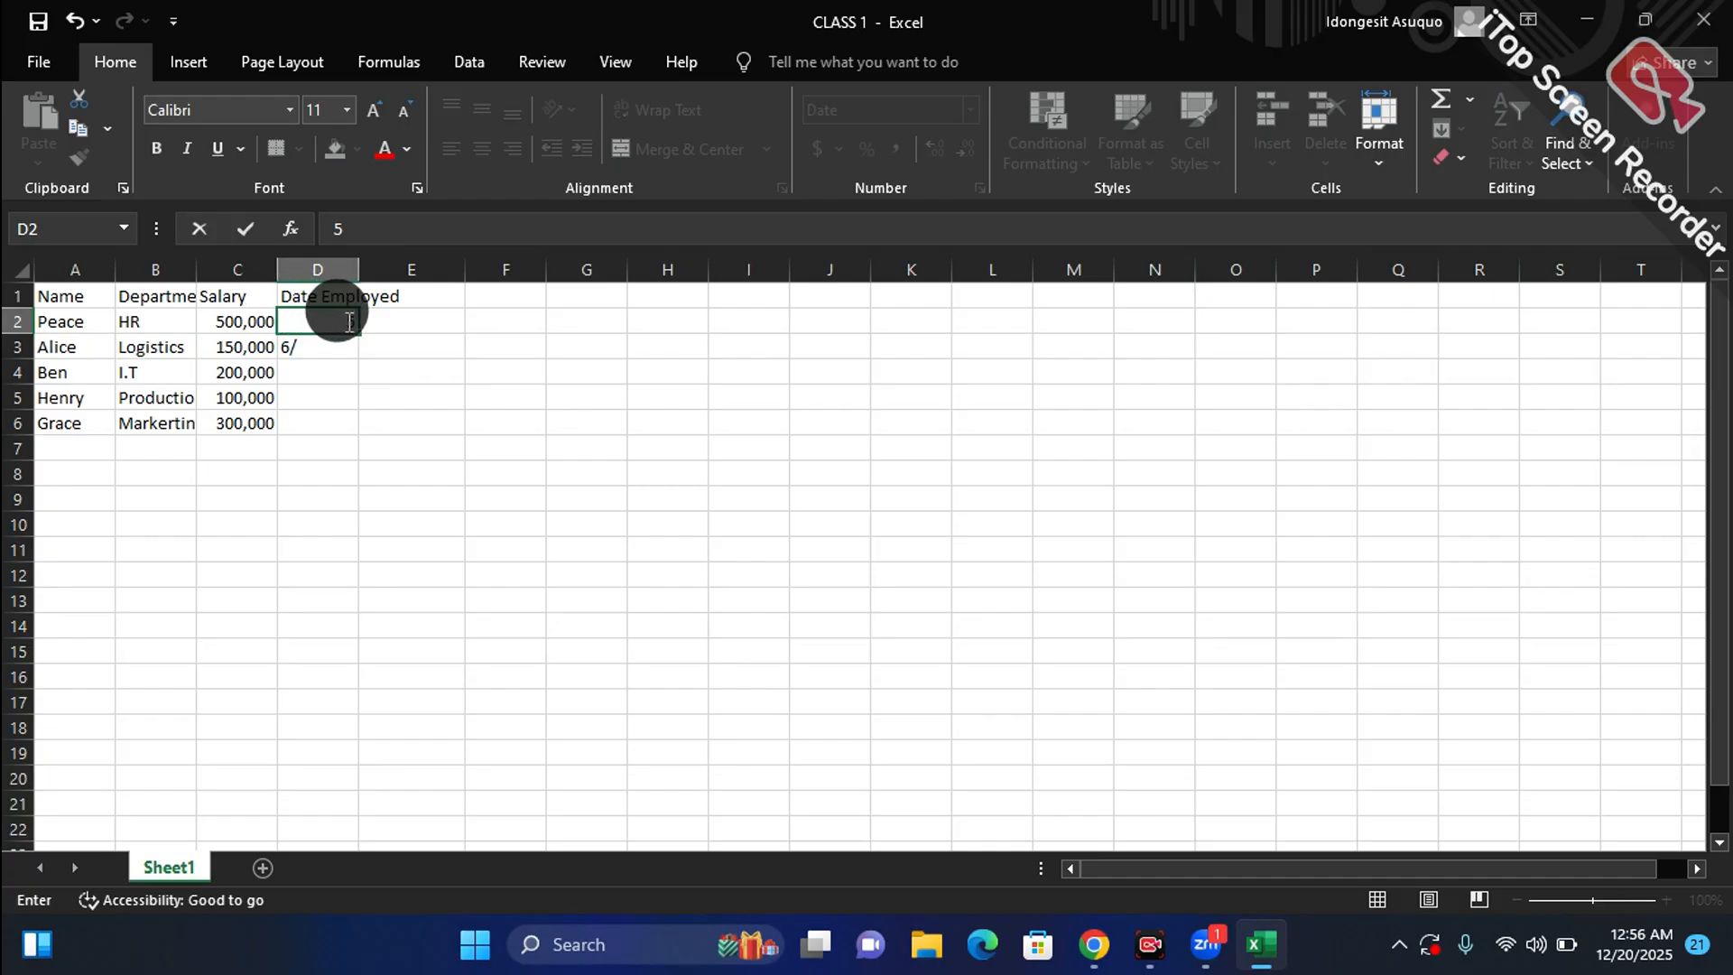
key(ctrl+z)
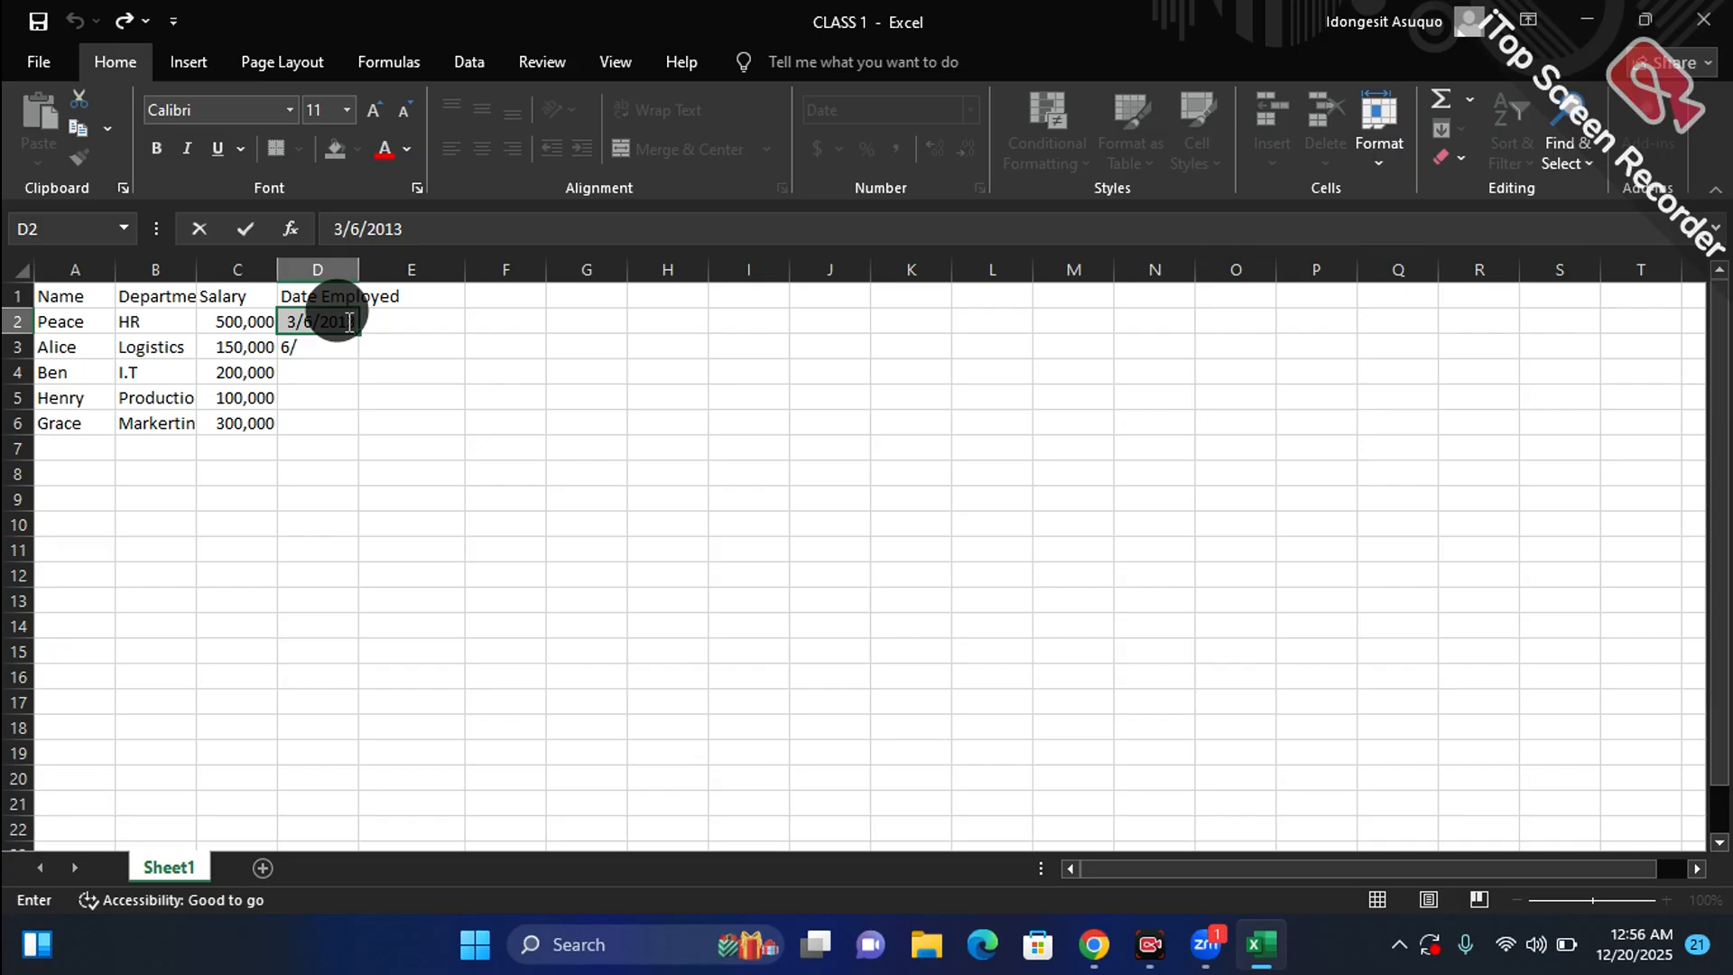
click(312, 347)
click(377, 228)
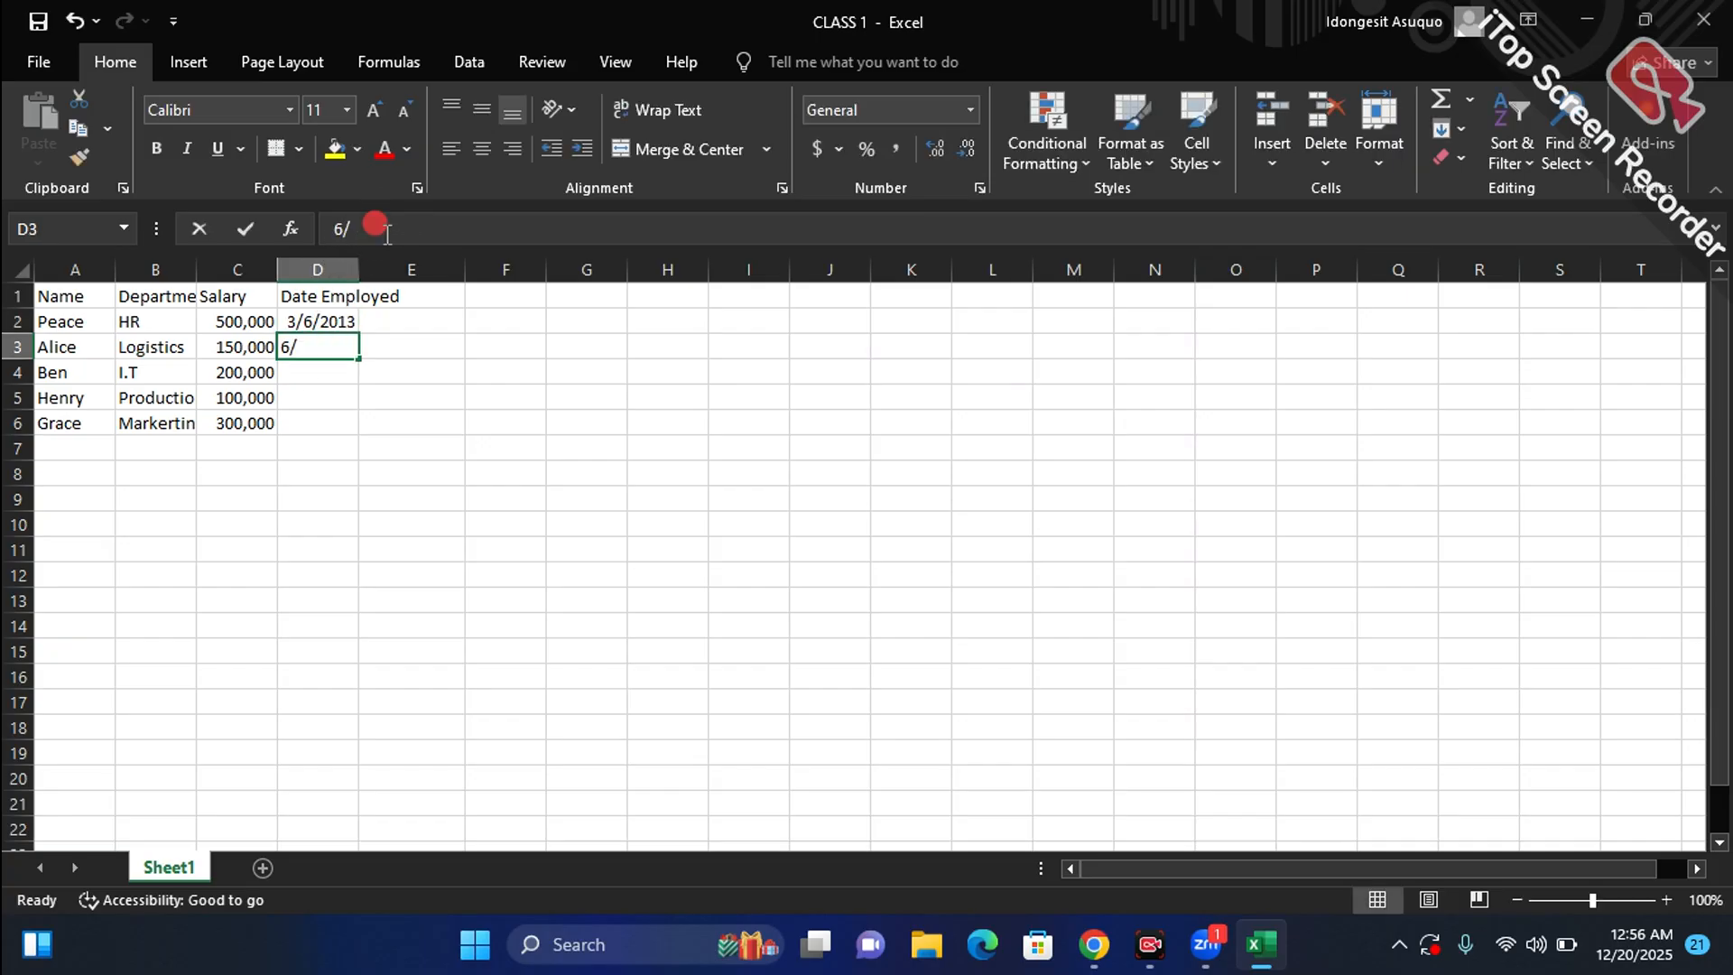
text(5)
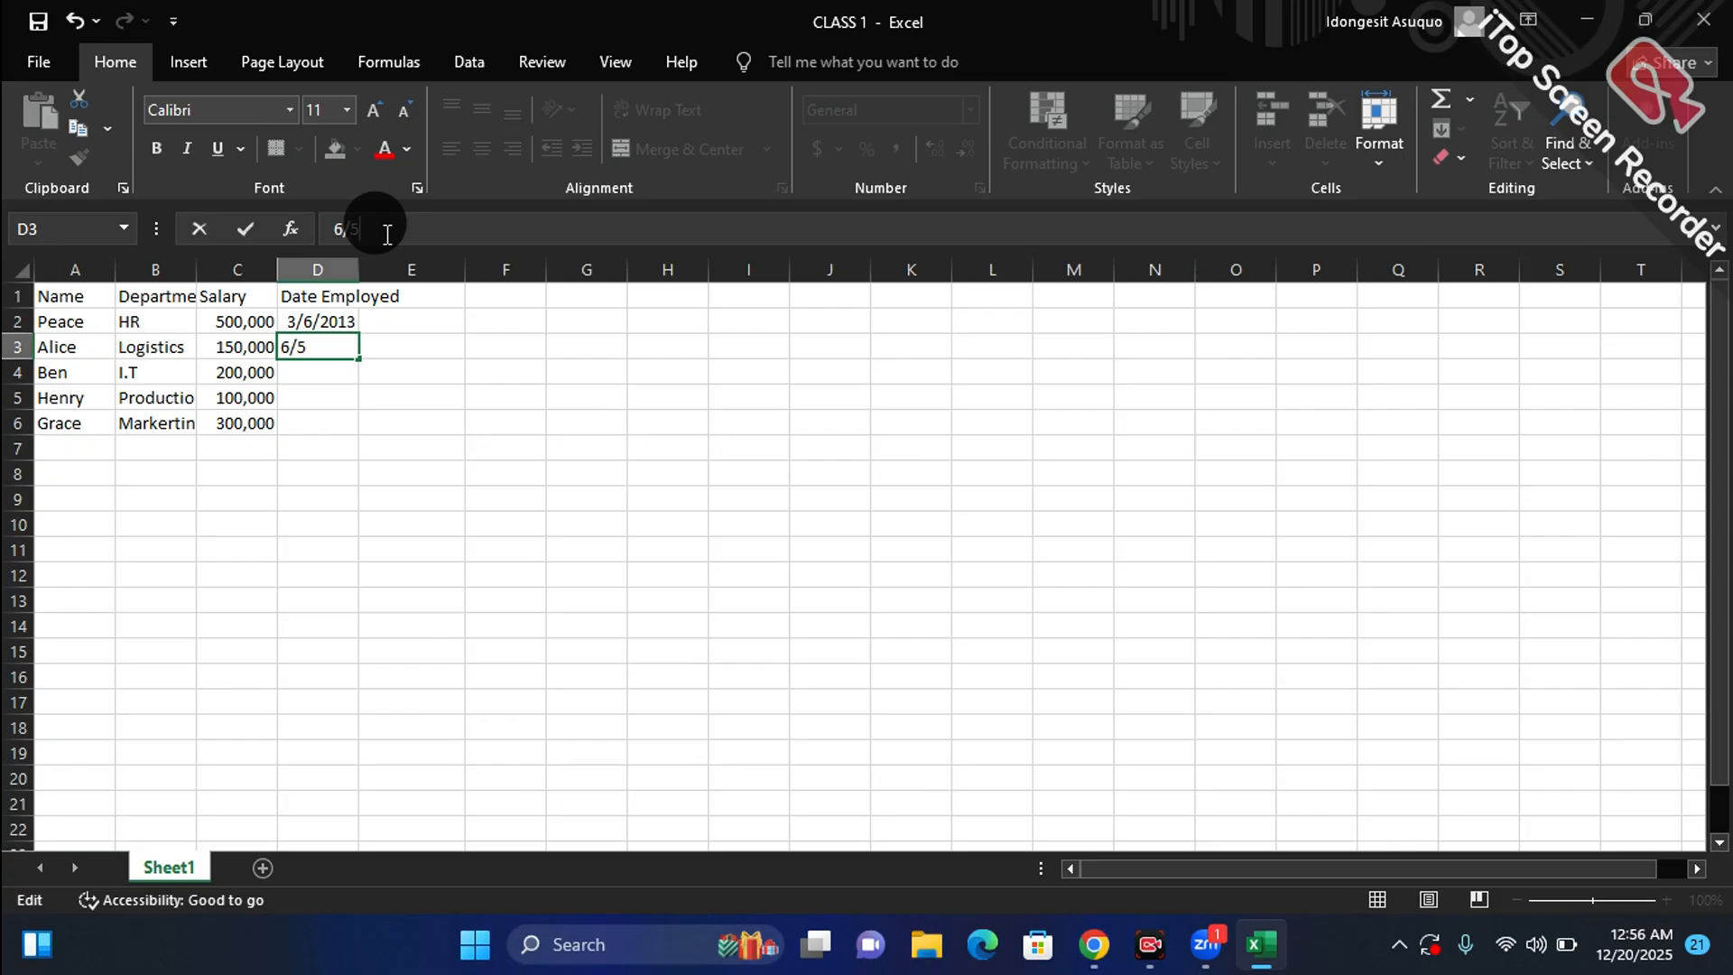
text(/20154/6)
key(BackSpace)
key(BackSpace)
key(BackSpace)
key(Return)
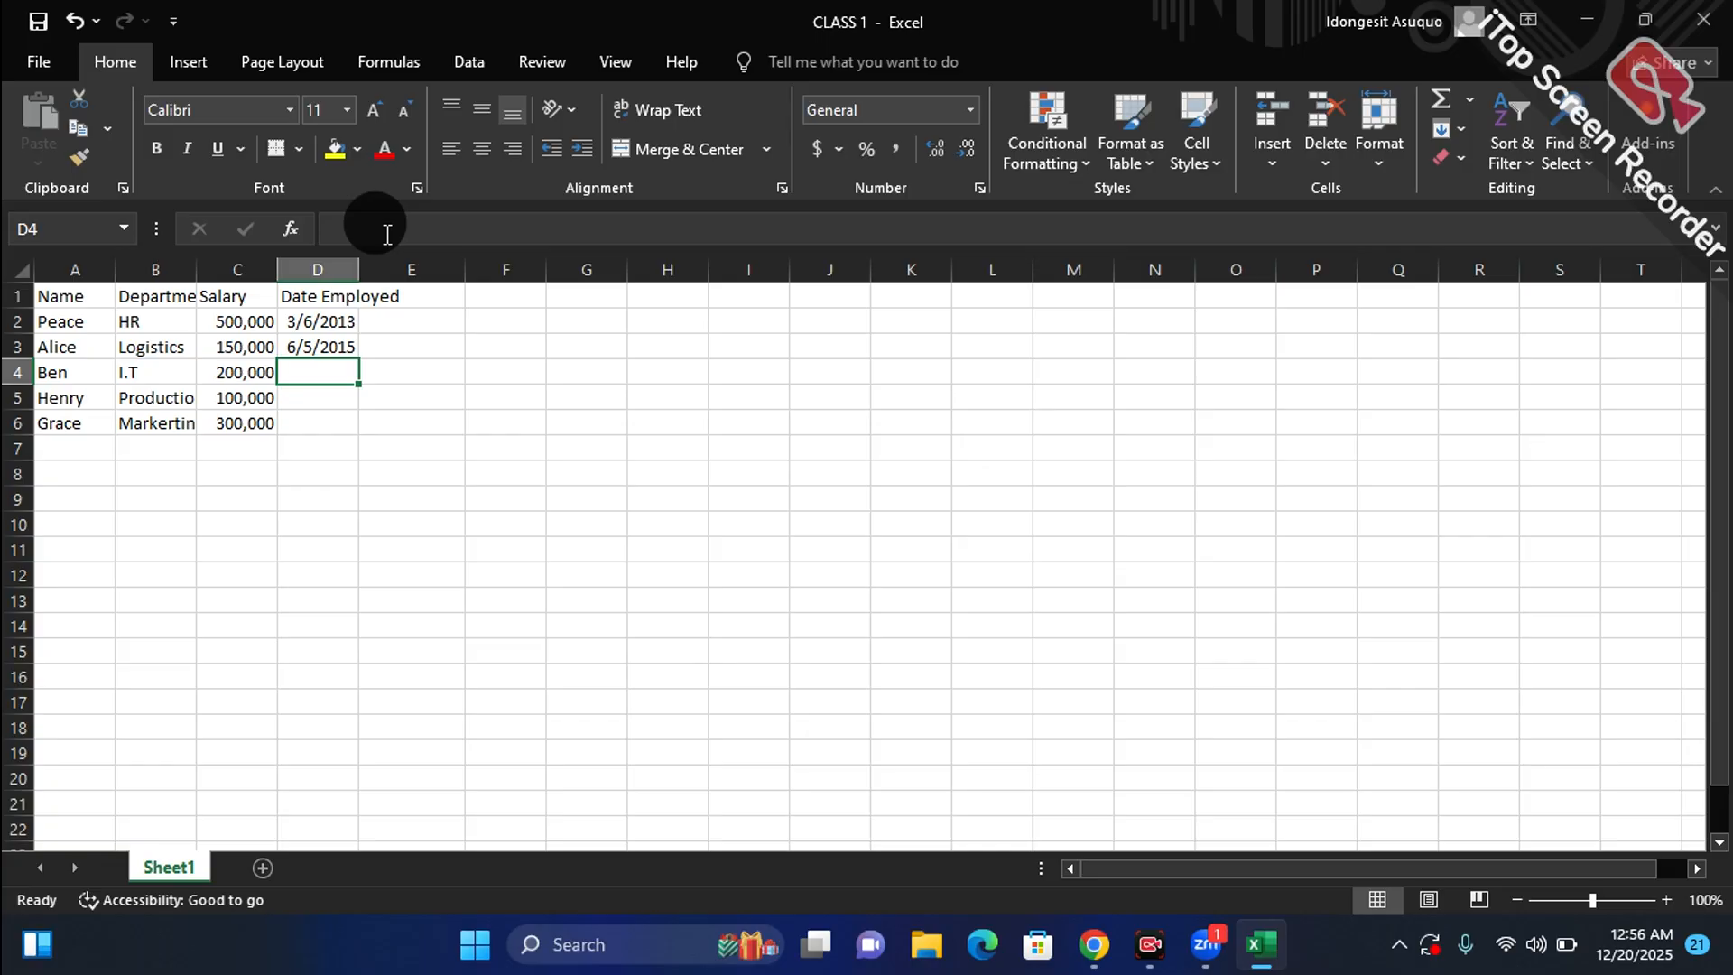
Step: Enter the employment dates 4/6/2011 in cell D4 and 3/9/2022 in cell D5
text(4/6)
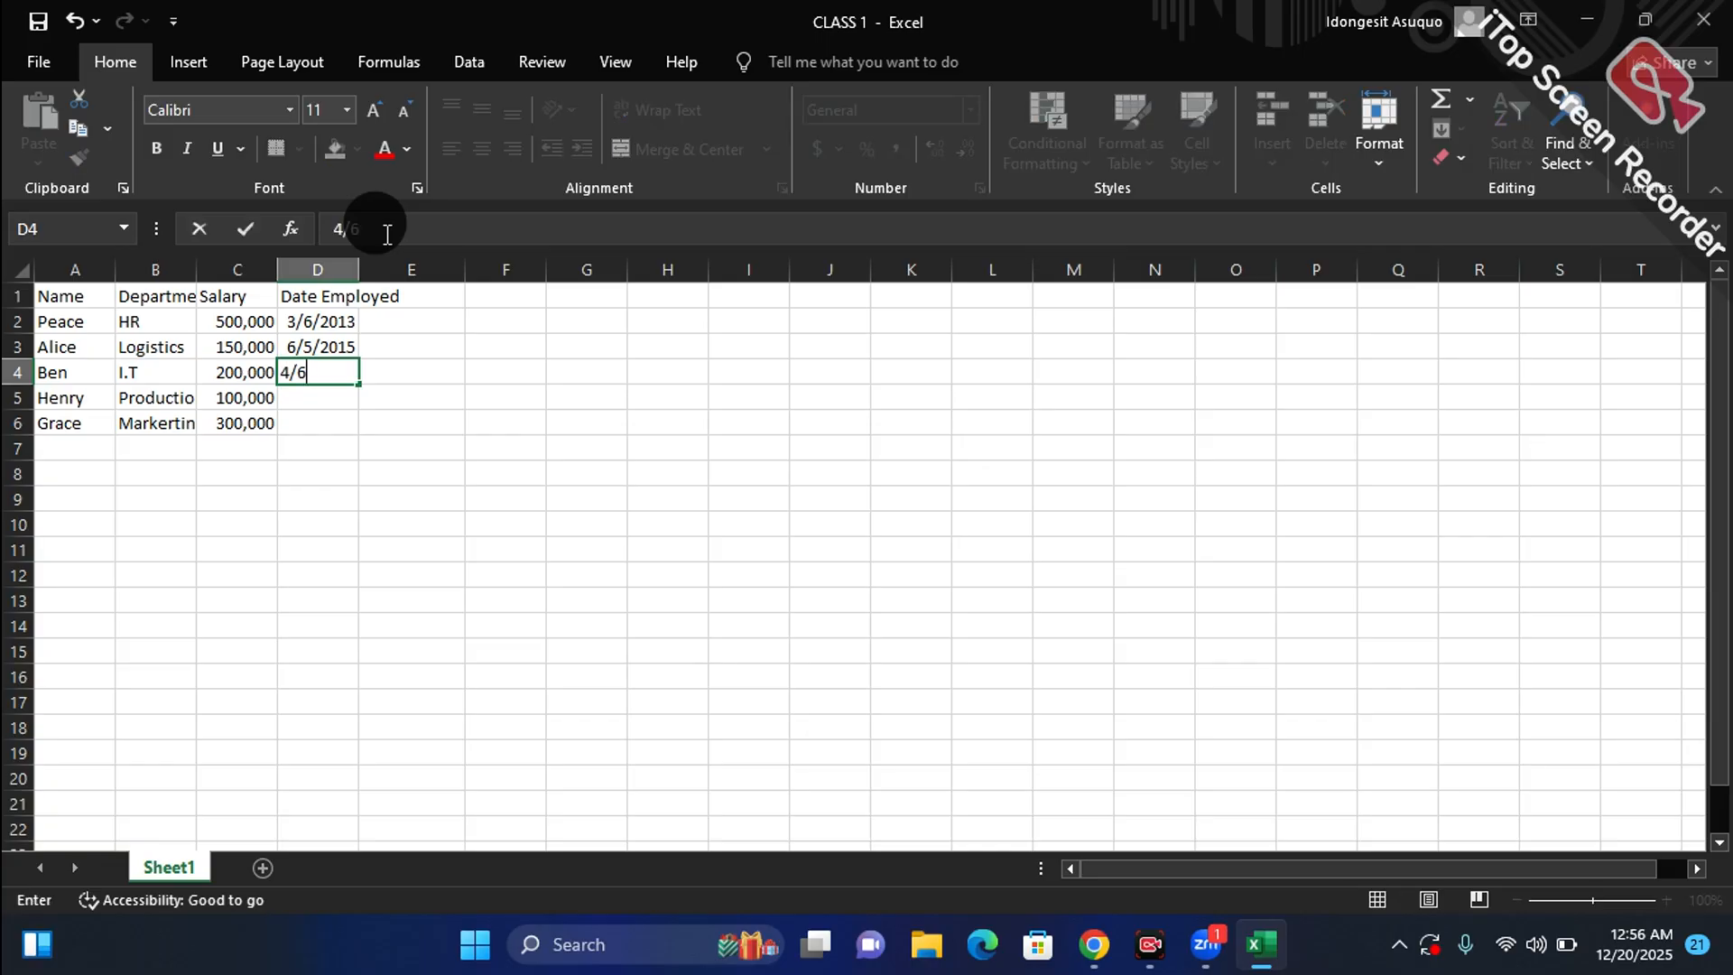
text(/2011)
key(Return)
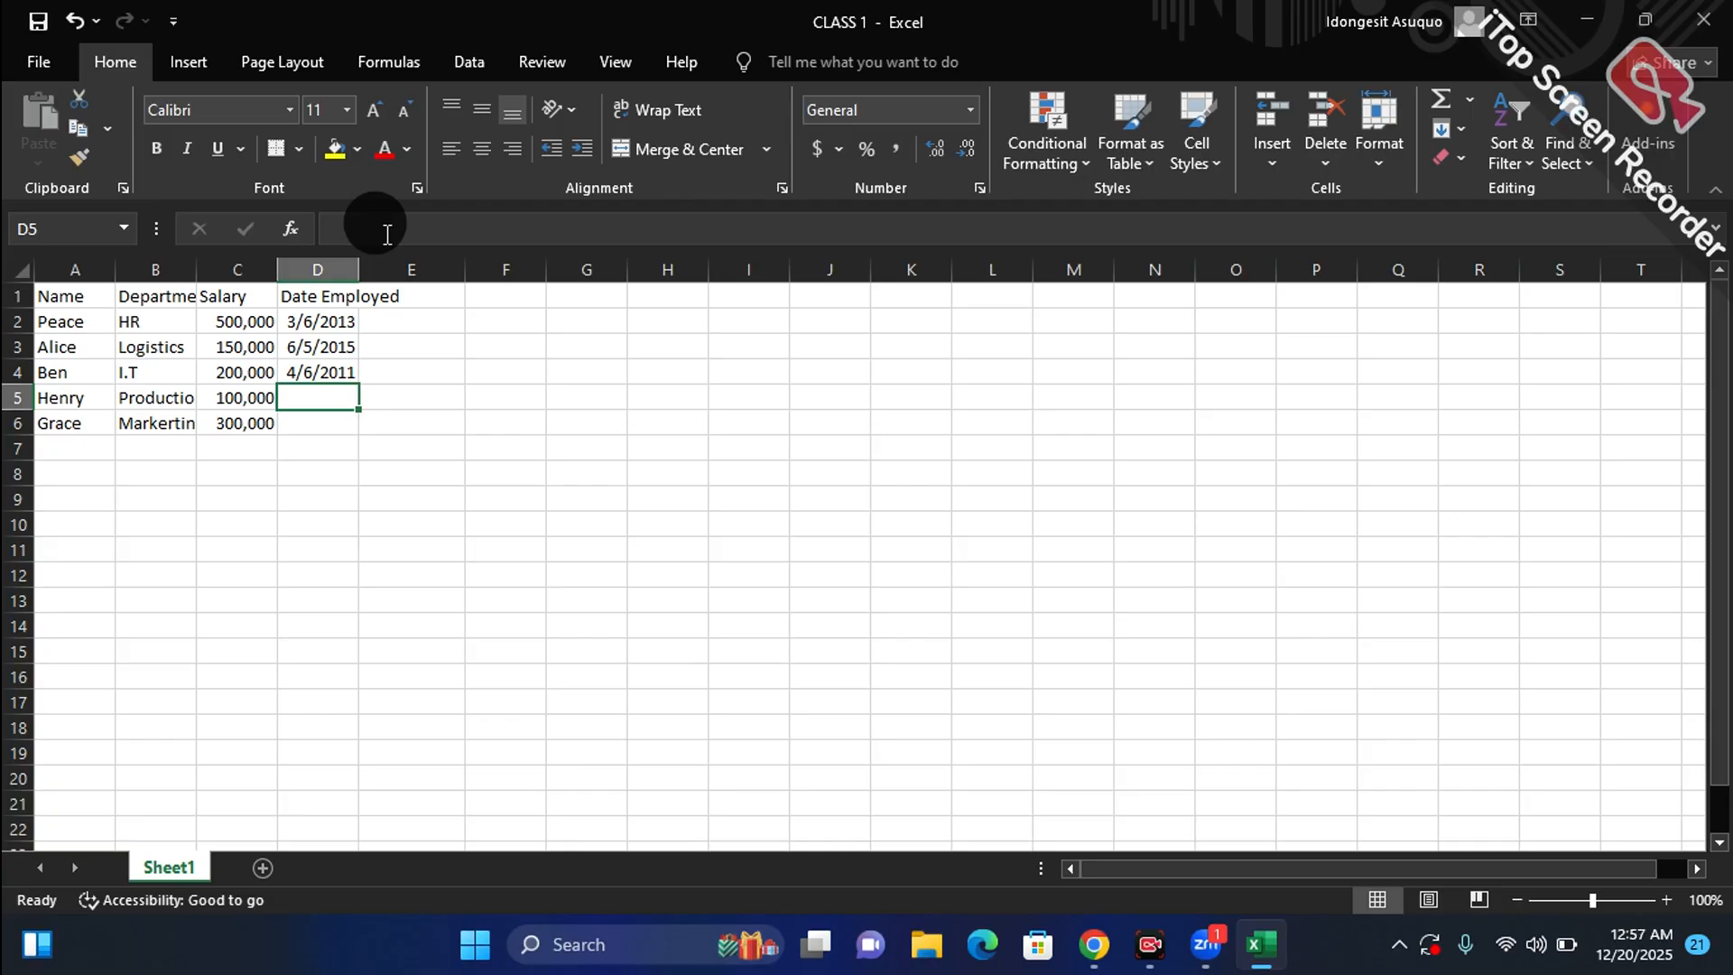
text(3)
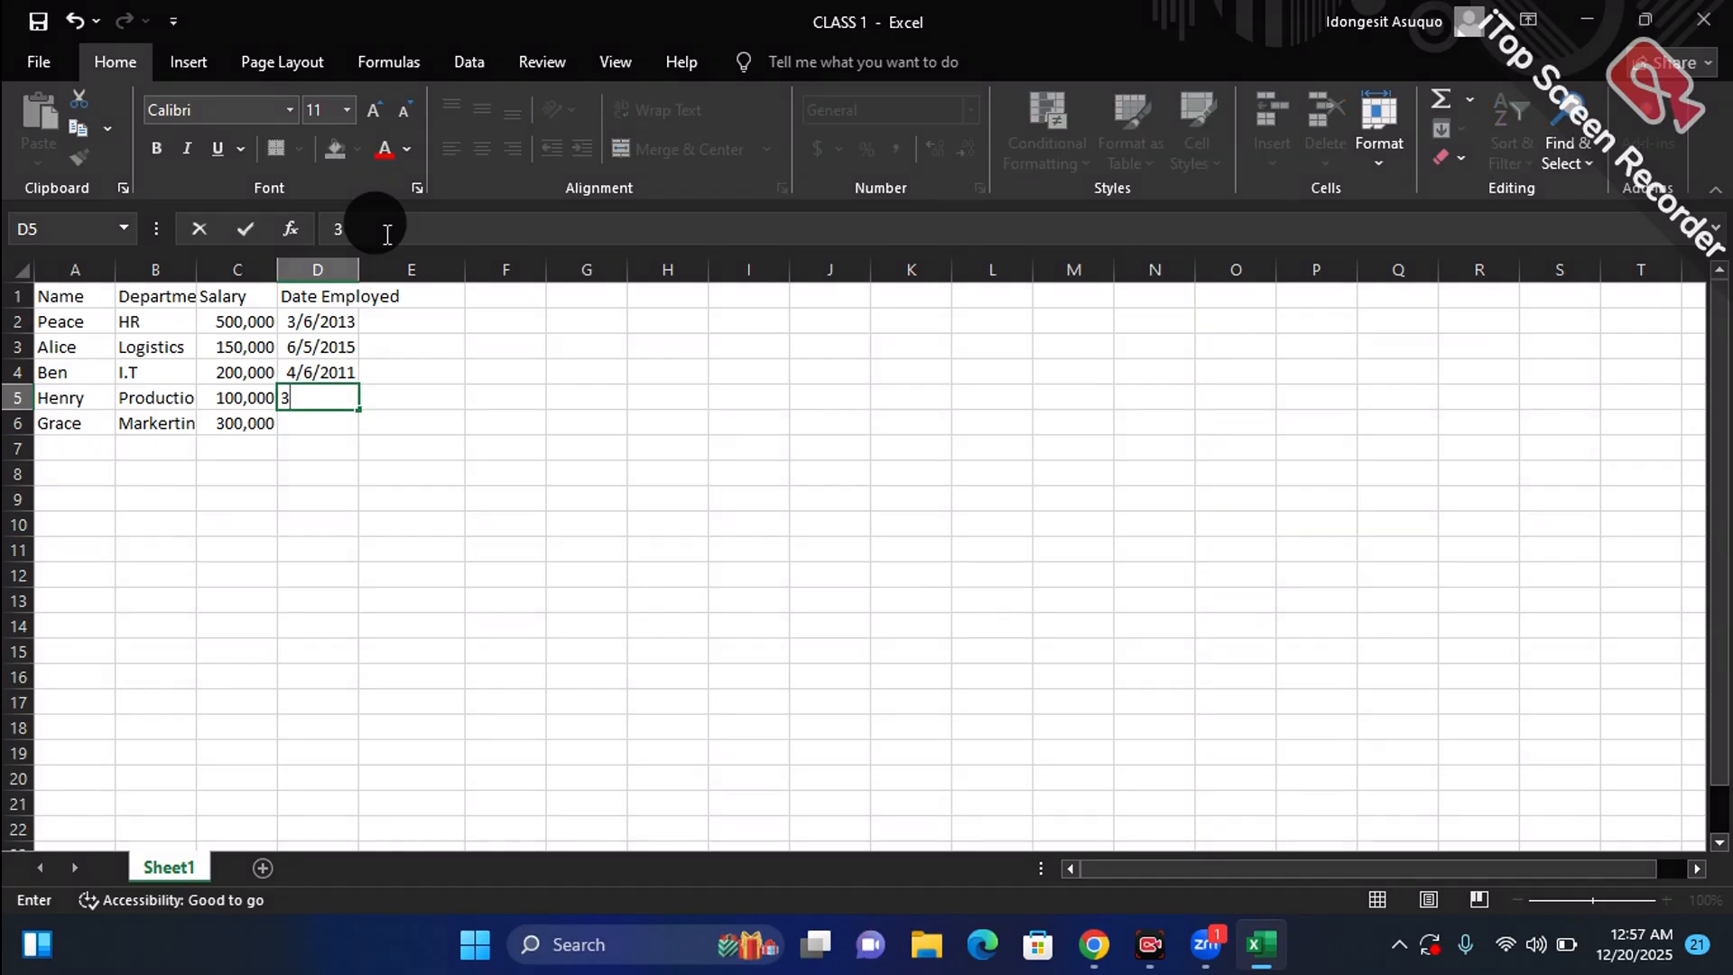
text(/9/2022)
key(ctrl+Return)
key(Return)
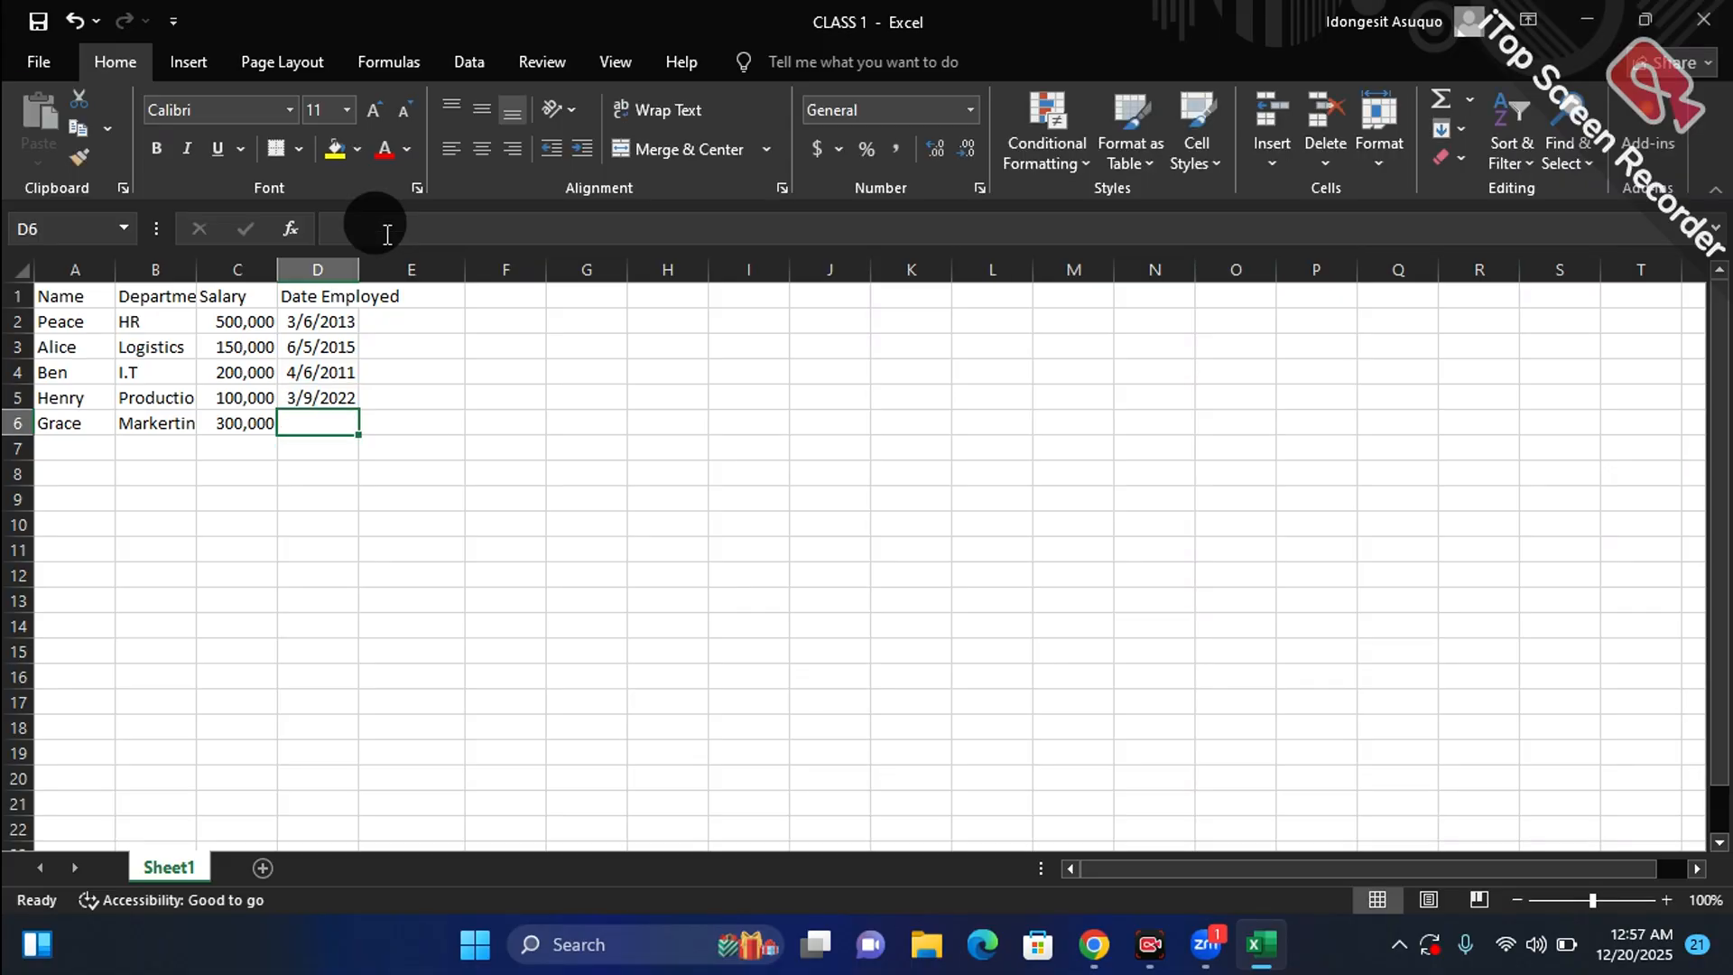
Step: Enter the fifth employee's employment date 1/7/2023 in cell D6
text(1)
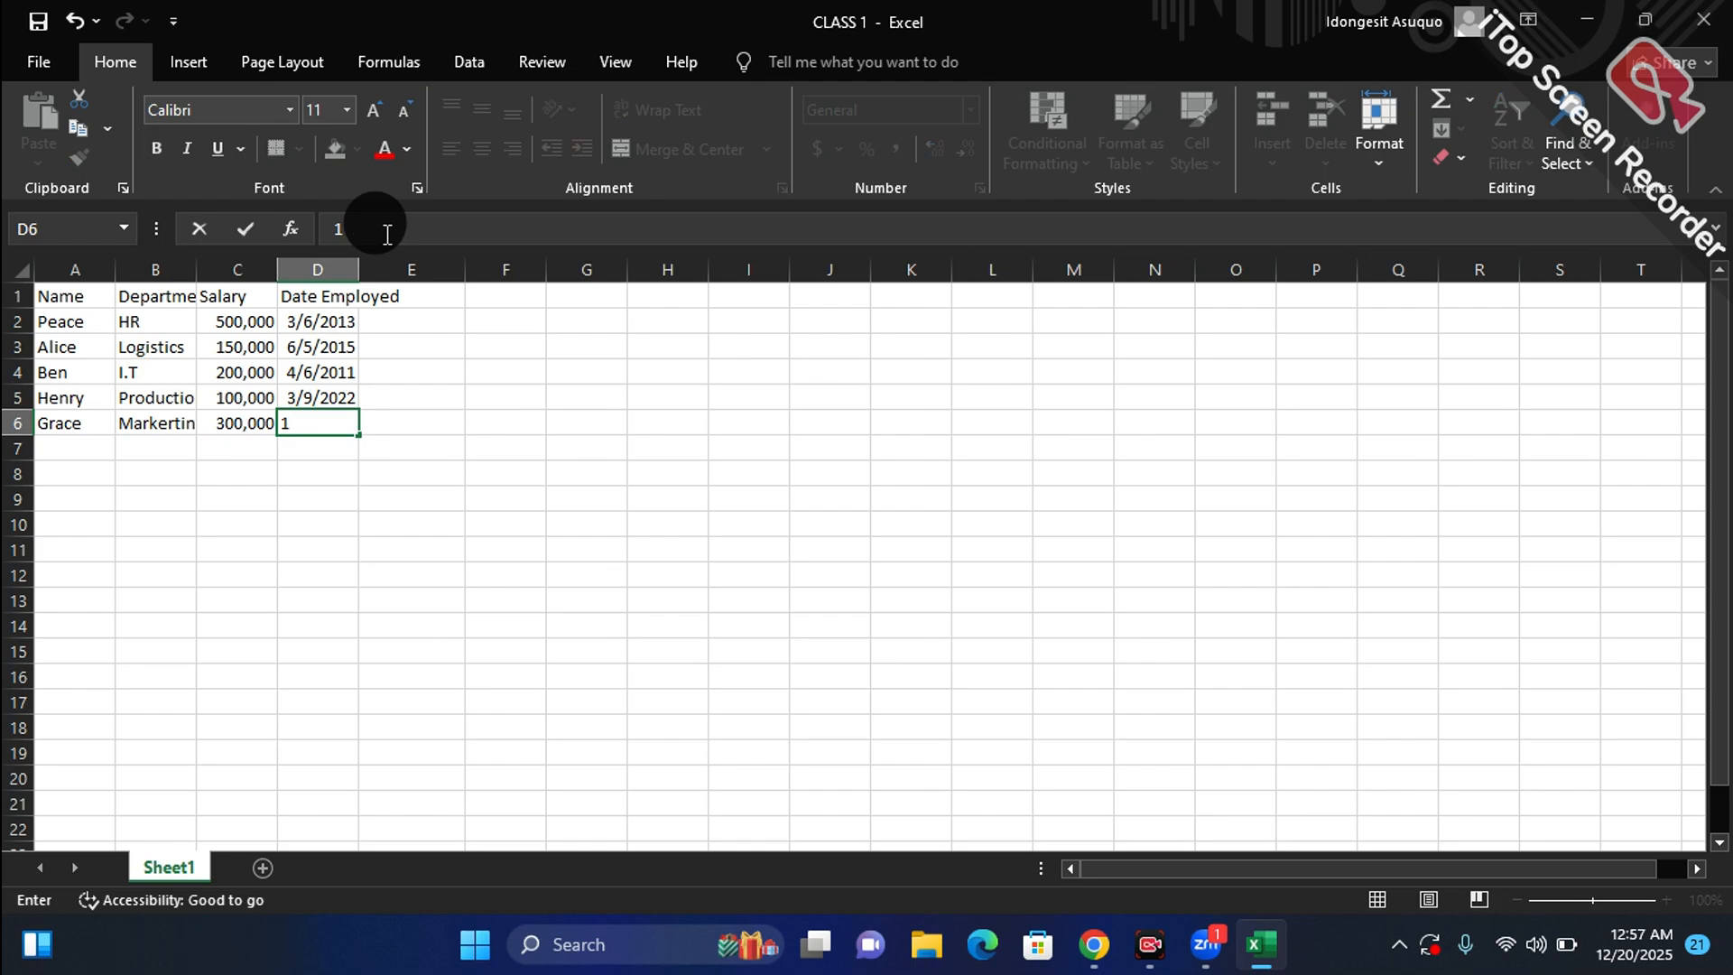
text(/7/2023)
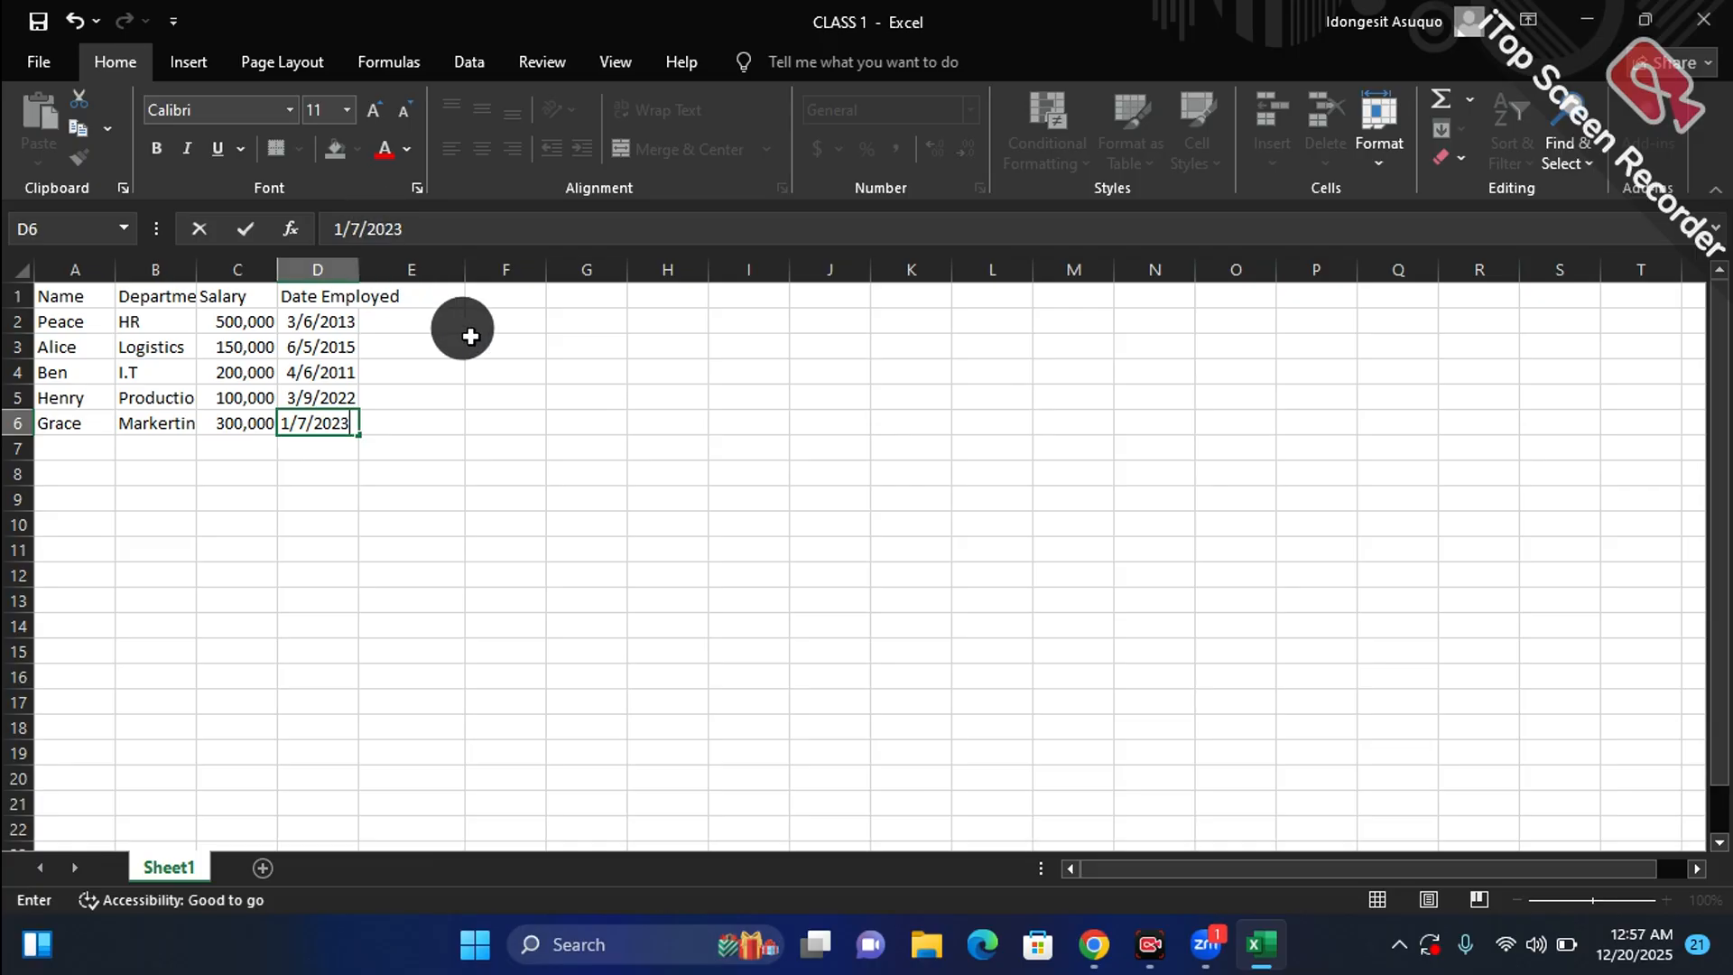
click(151, 465)
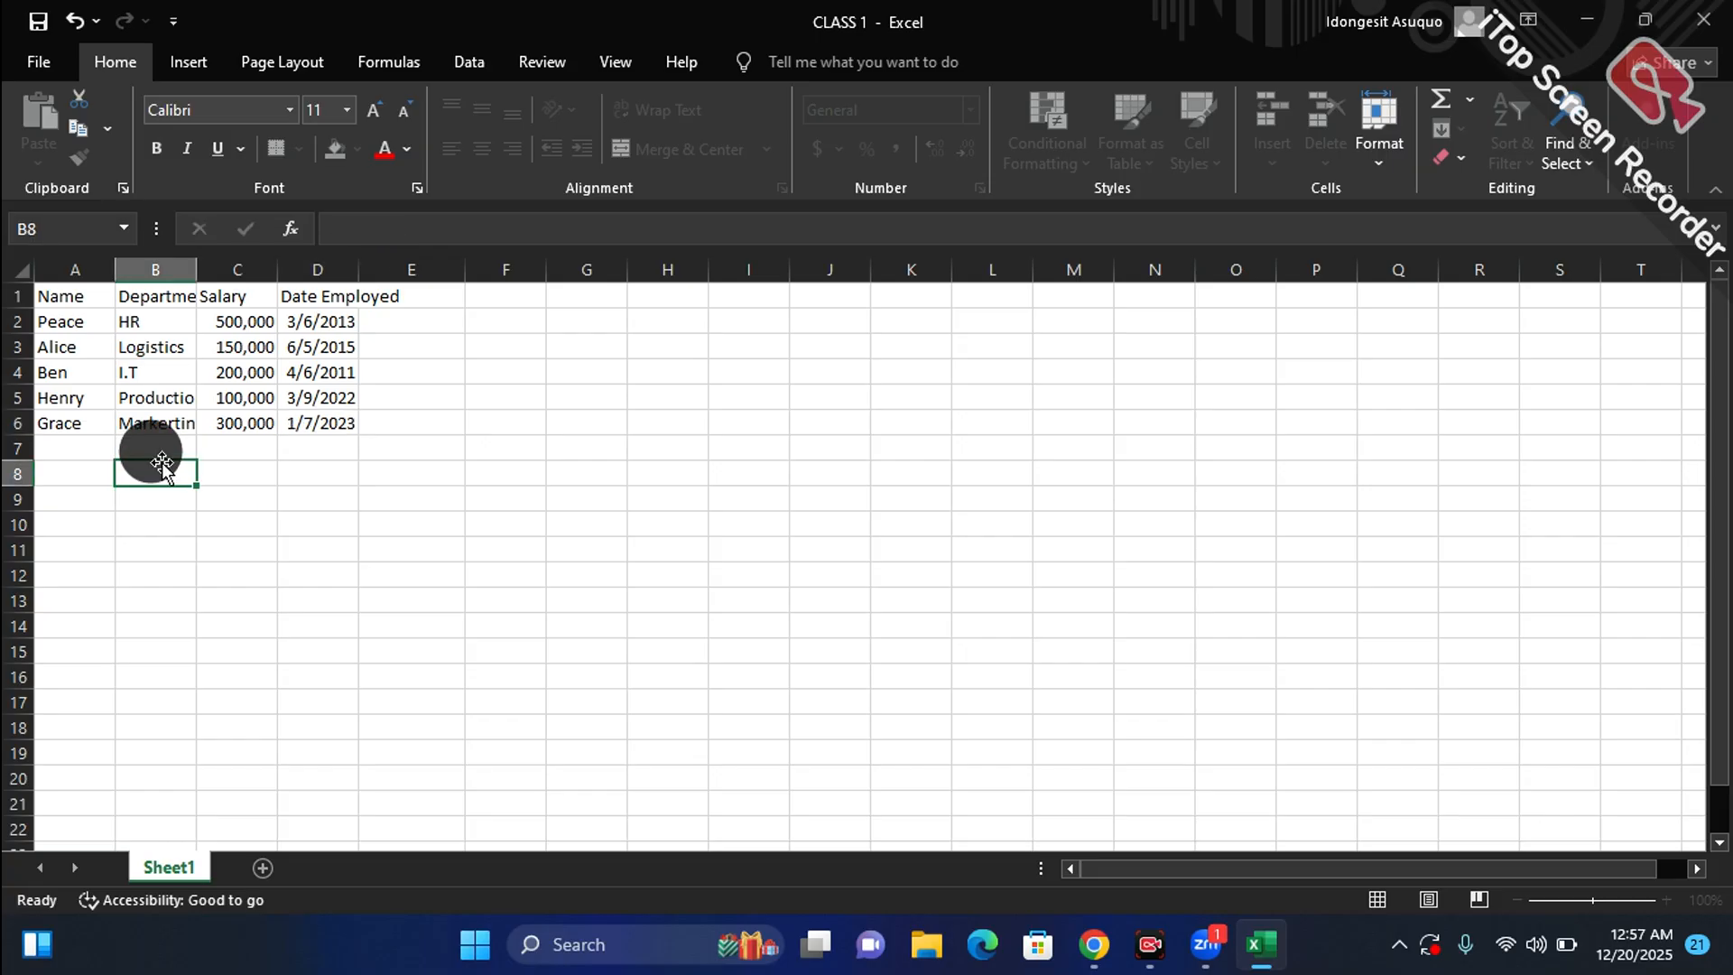
Step: Widen the Department and Date Employed columns so that their headings and entries fit
click(152, 322)
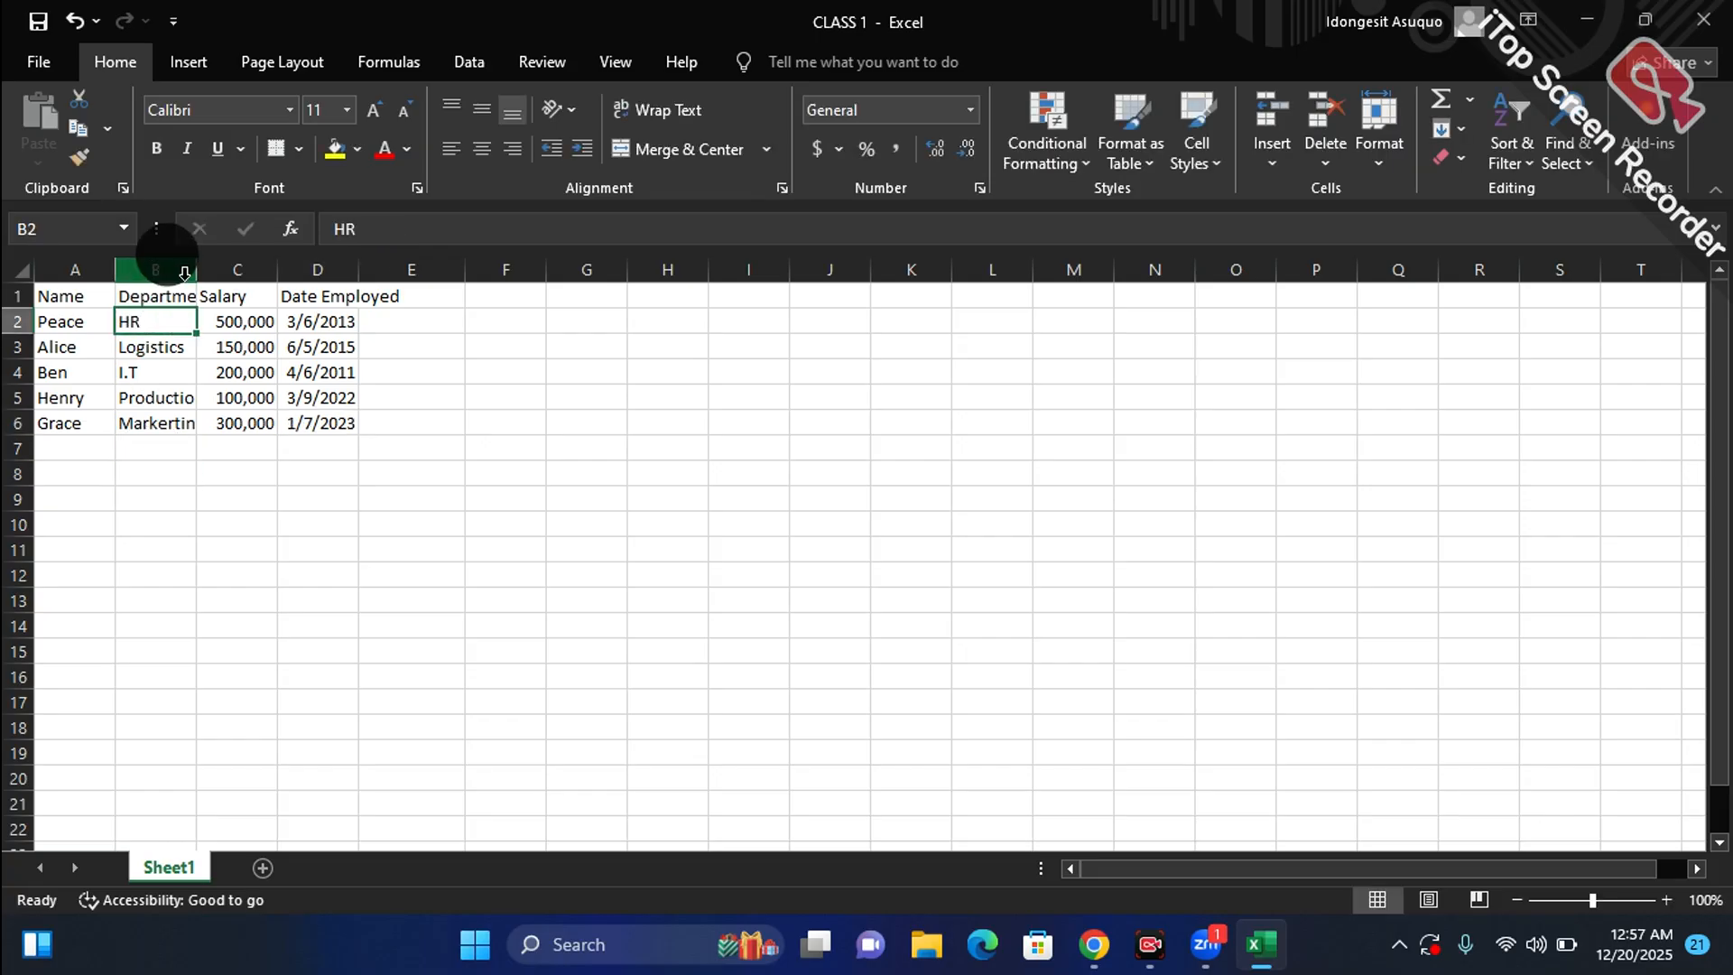
drag(204, 268, 216, 269)
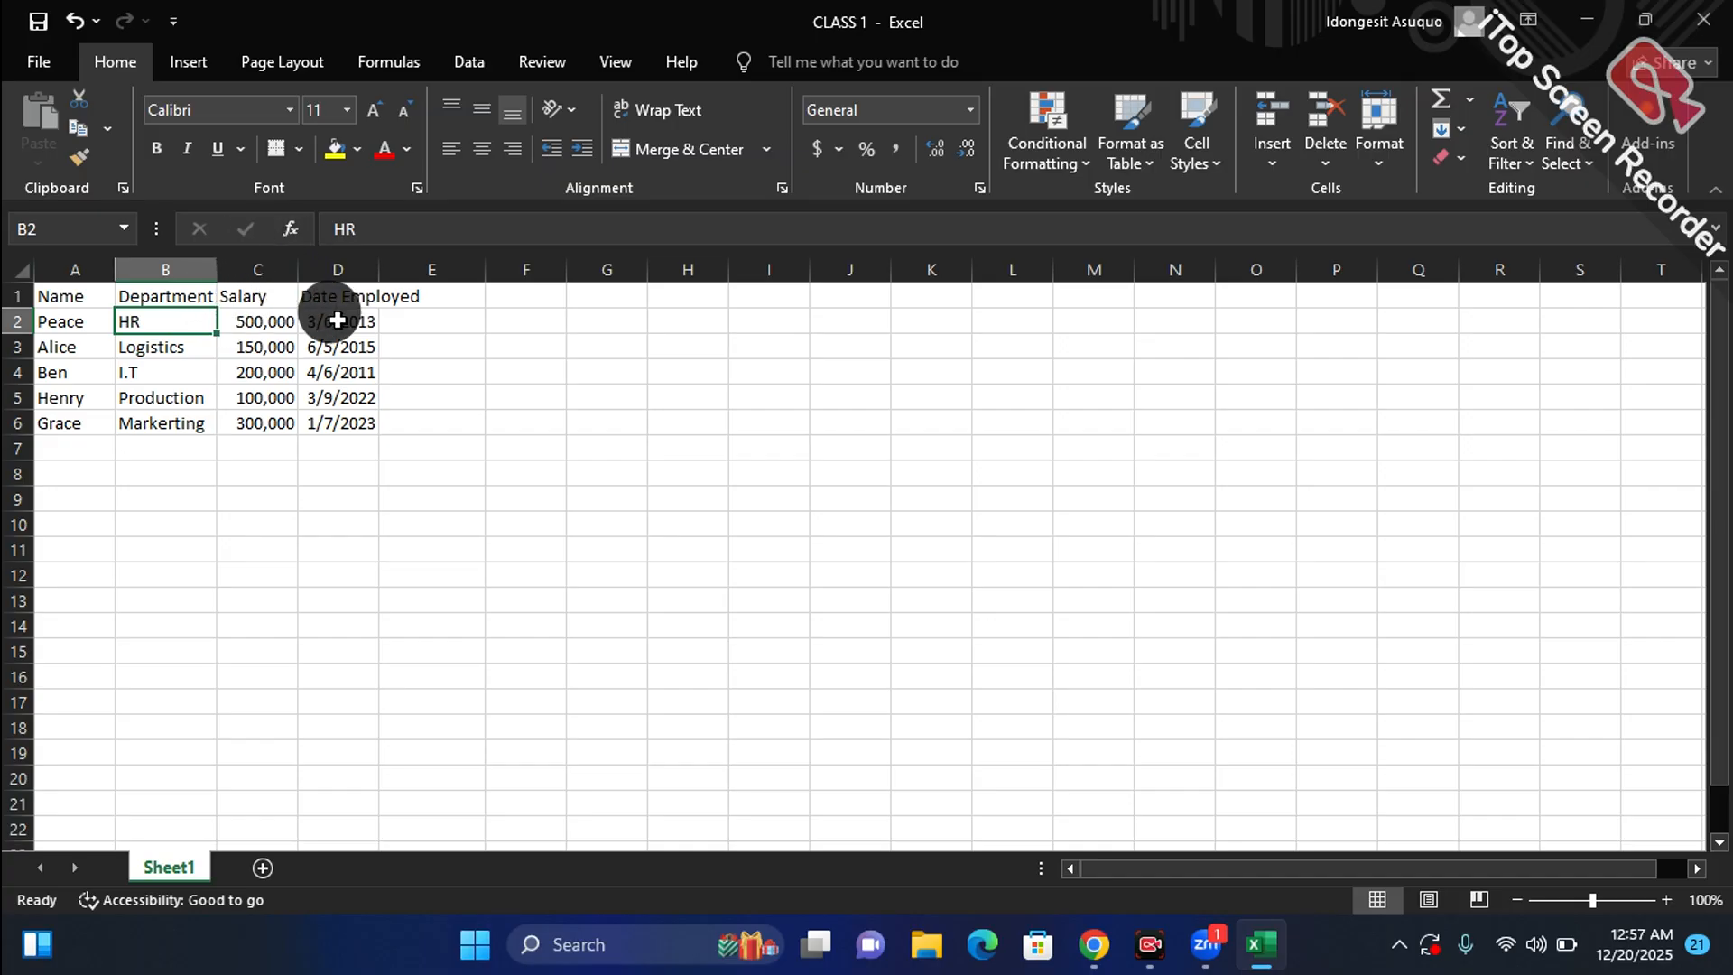
drag(373, 263, 372, 263)
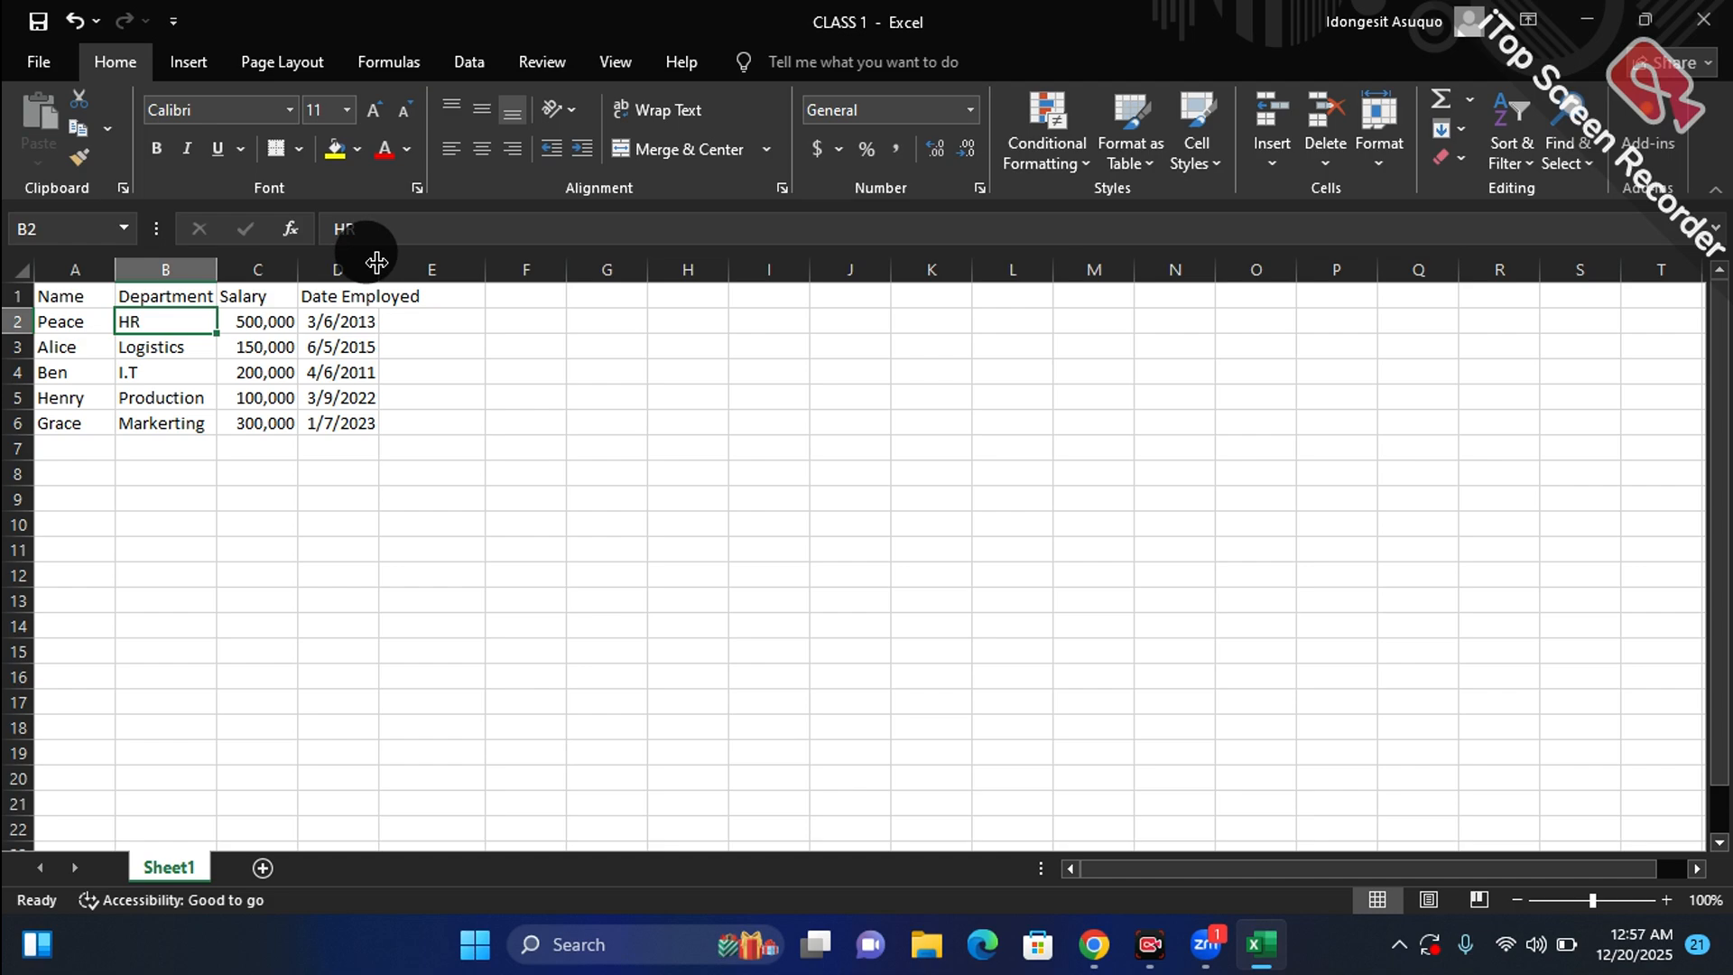
drag(377, 262, 421, 262)
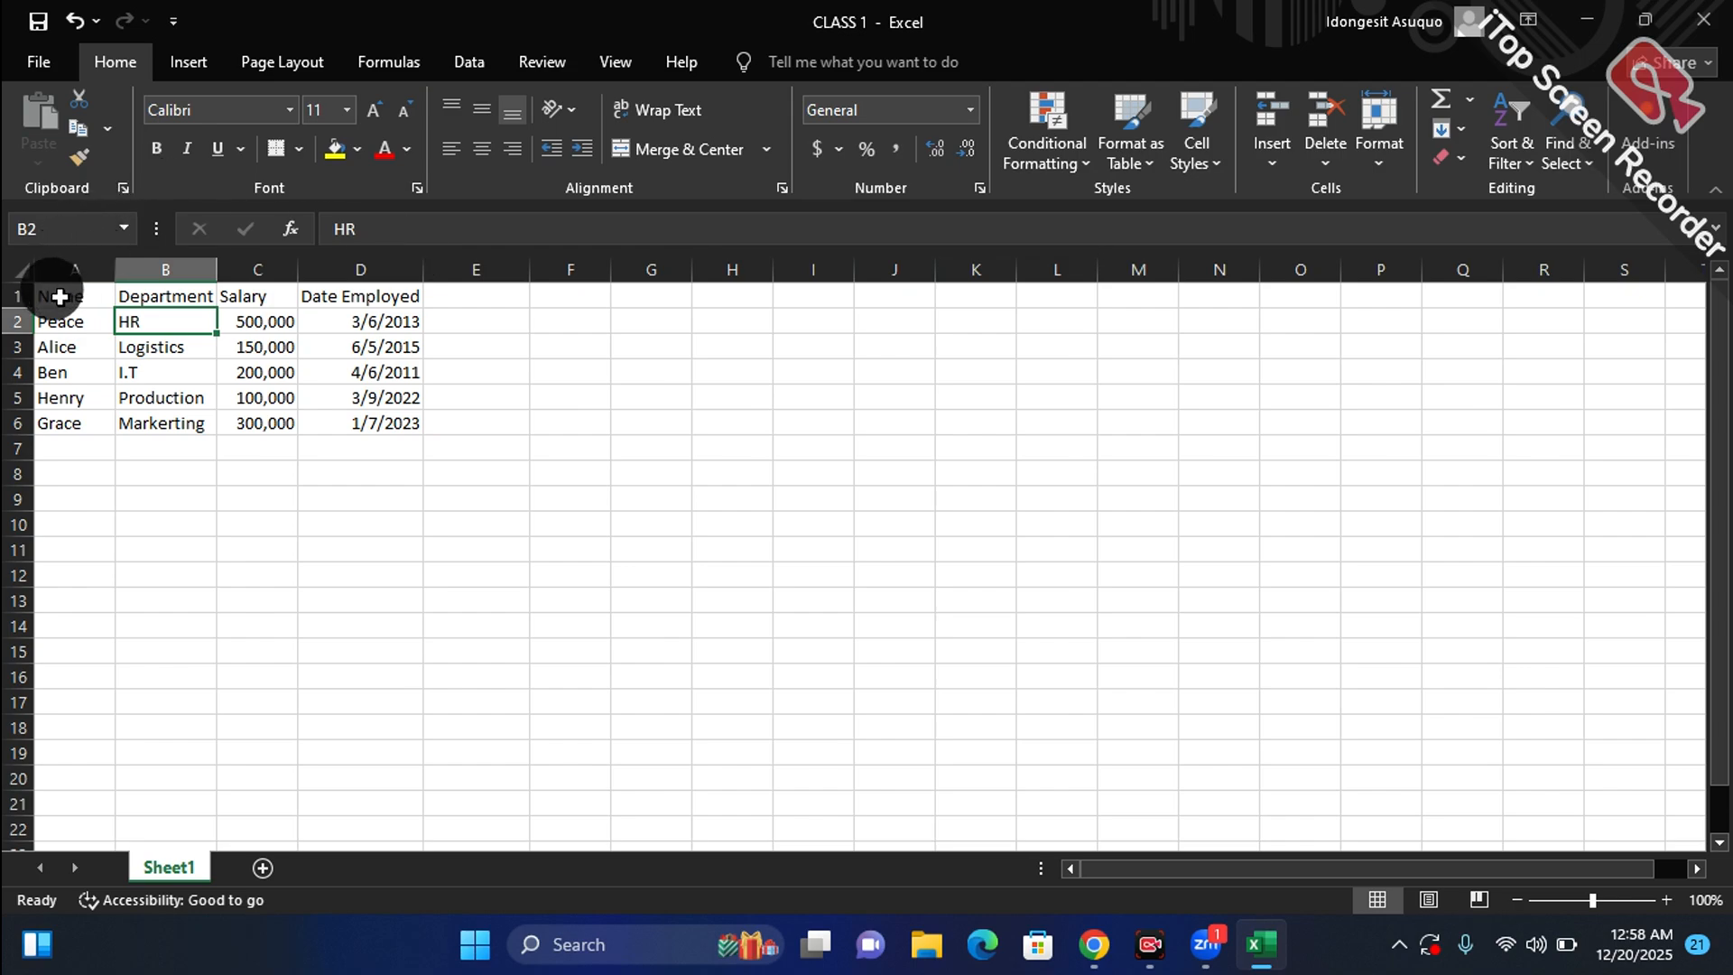
Step: Insert a new sheet column before the Name column
click(48, 262)
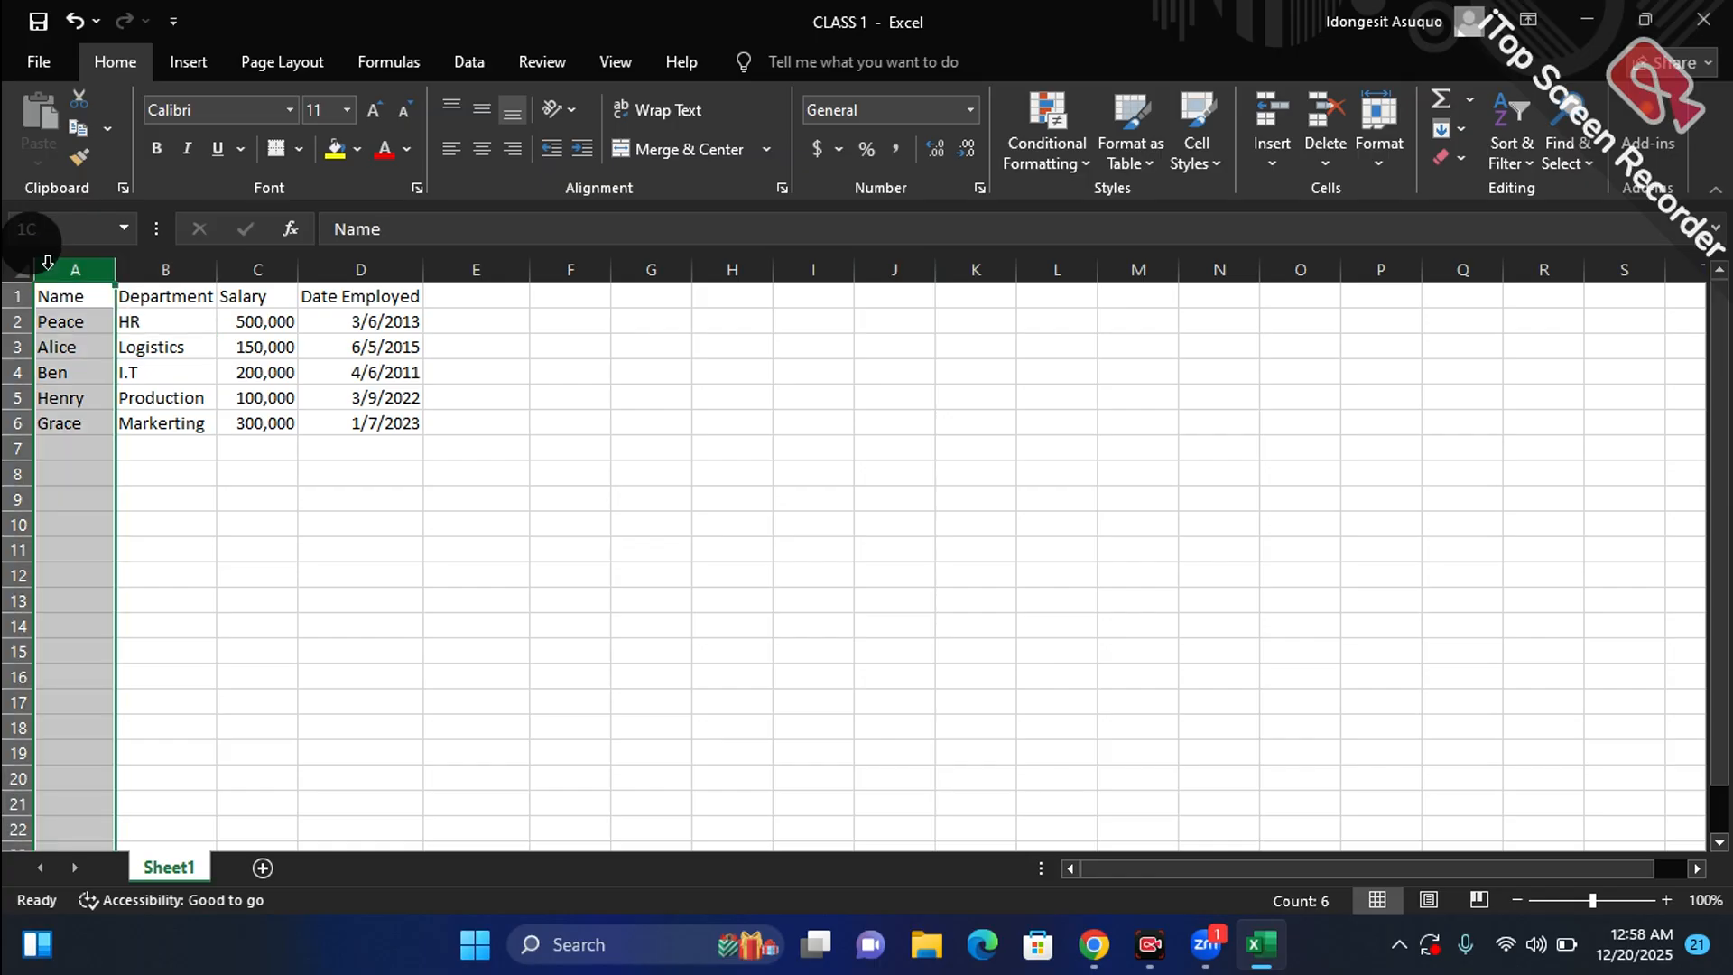
click(451, 508)
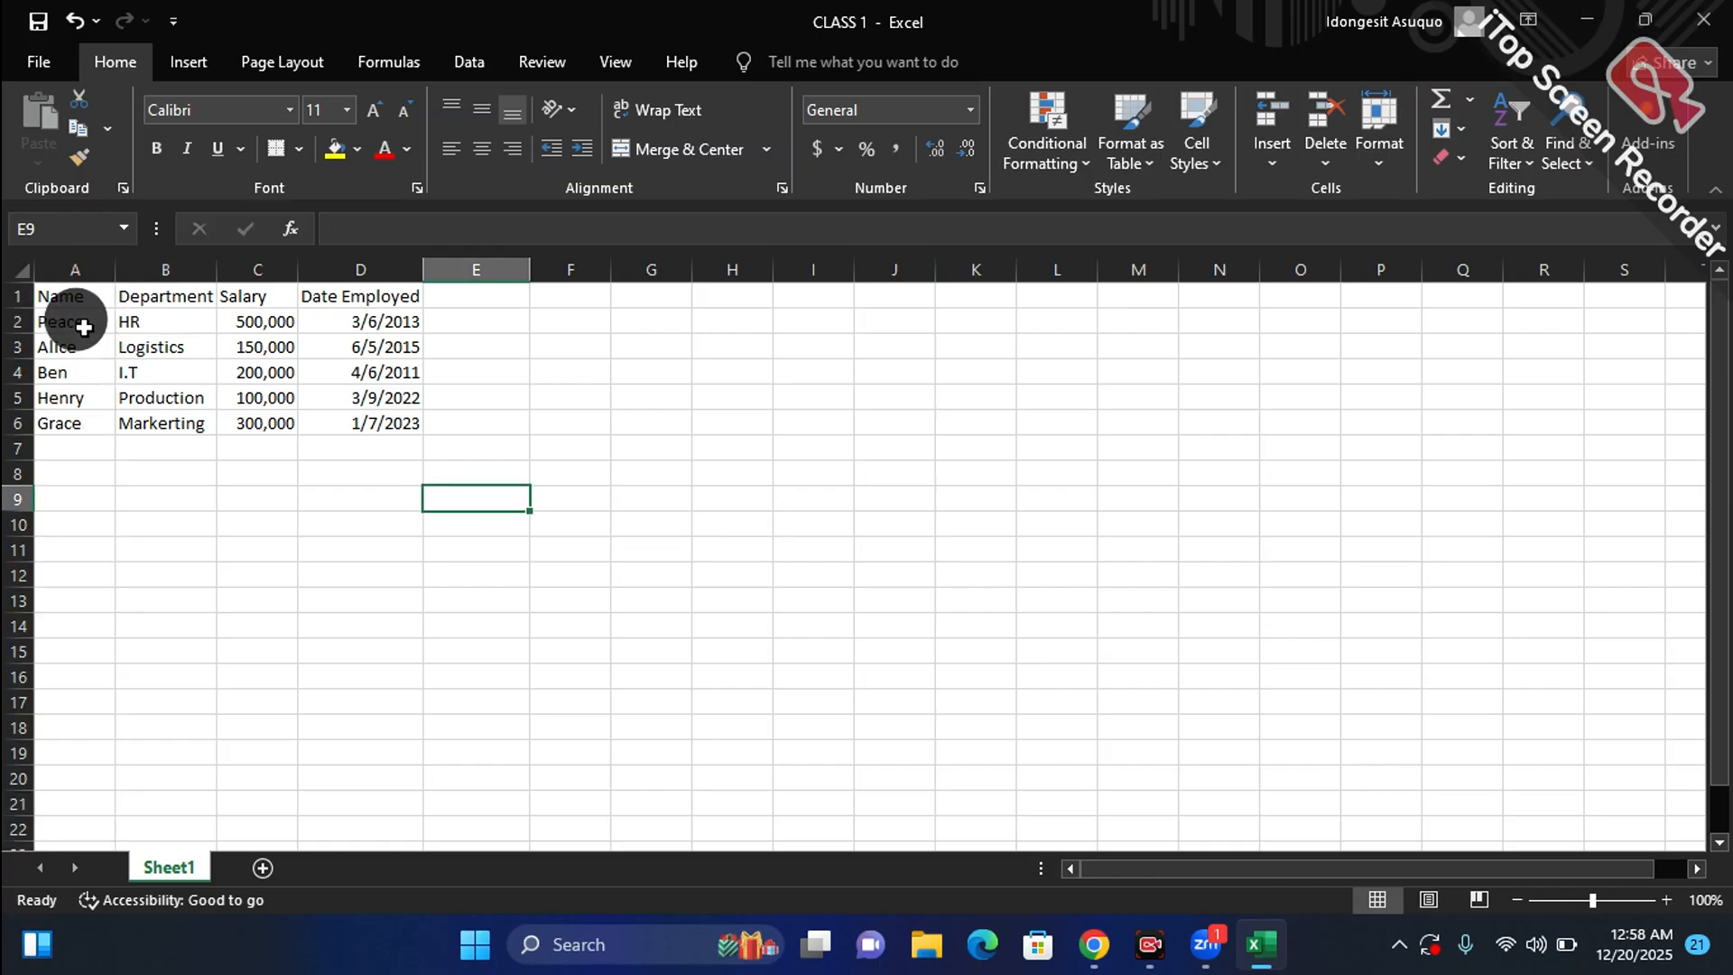
click(48, 262)
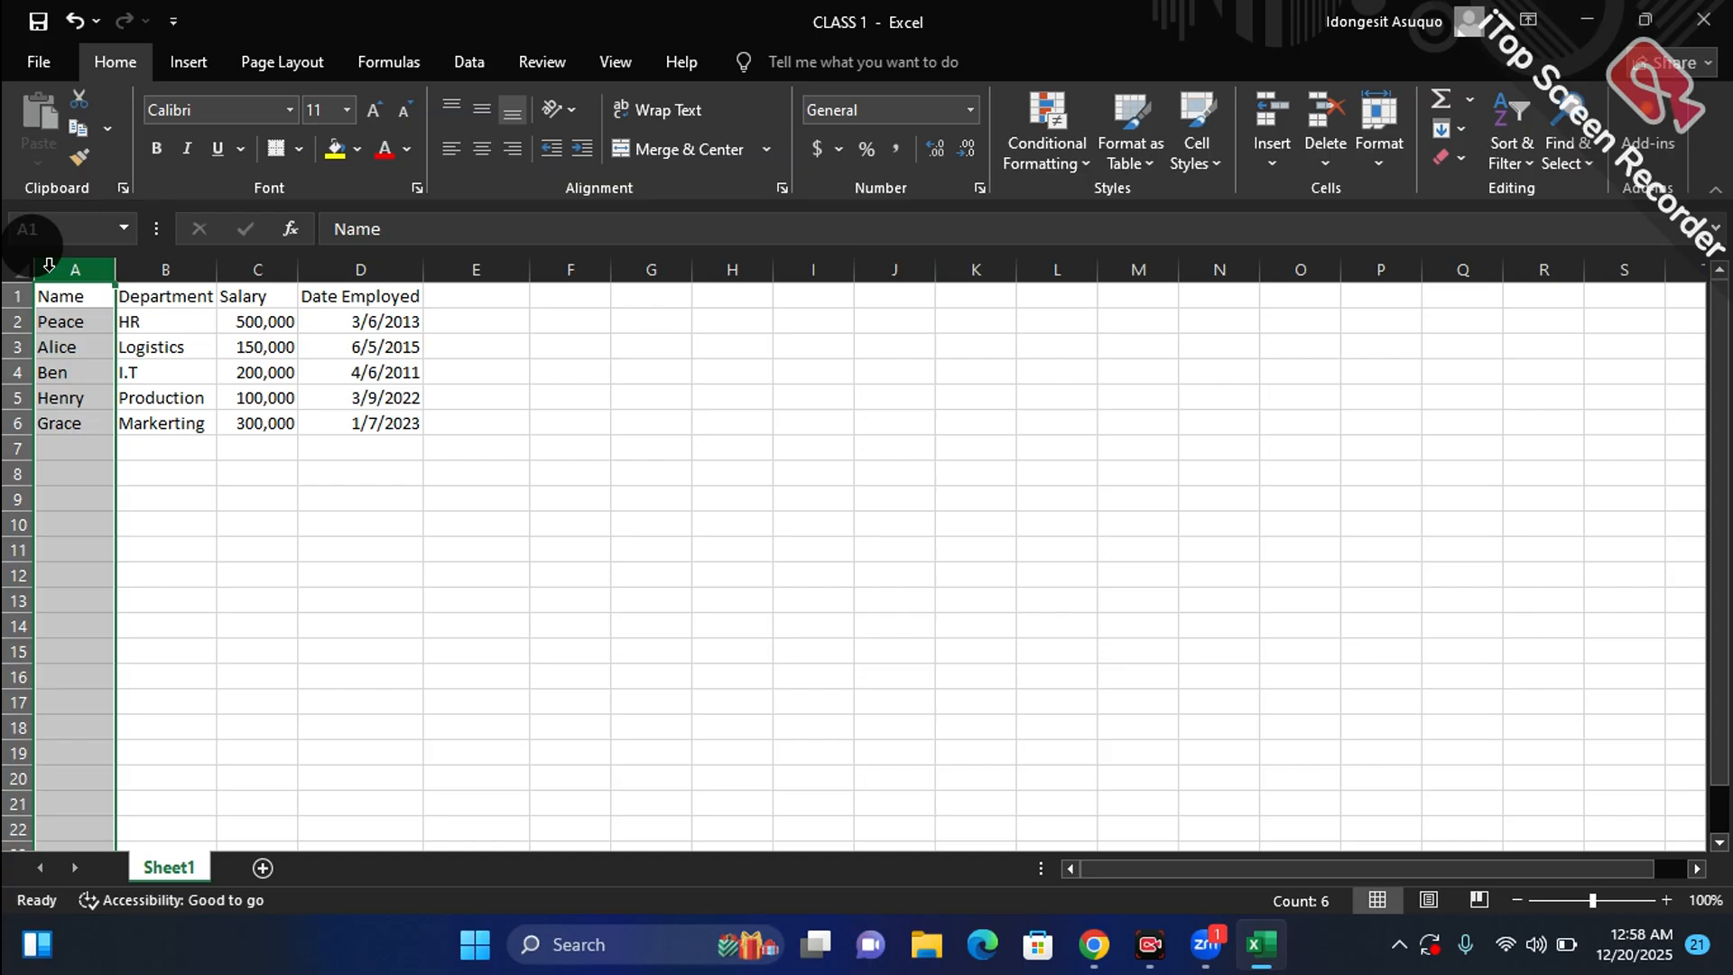
click(227, 449)
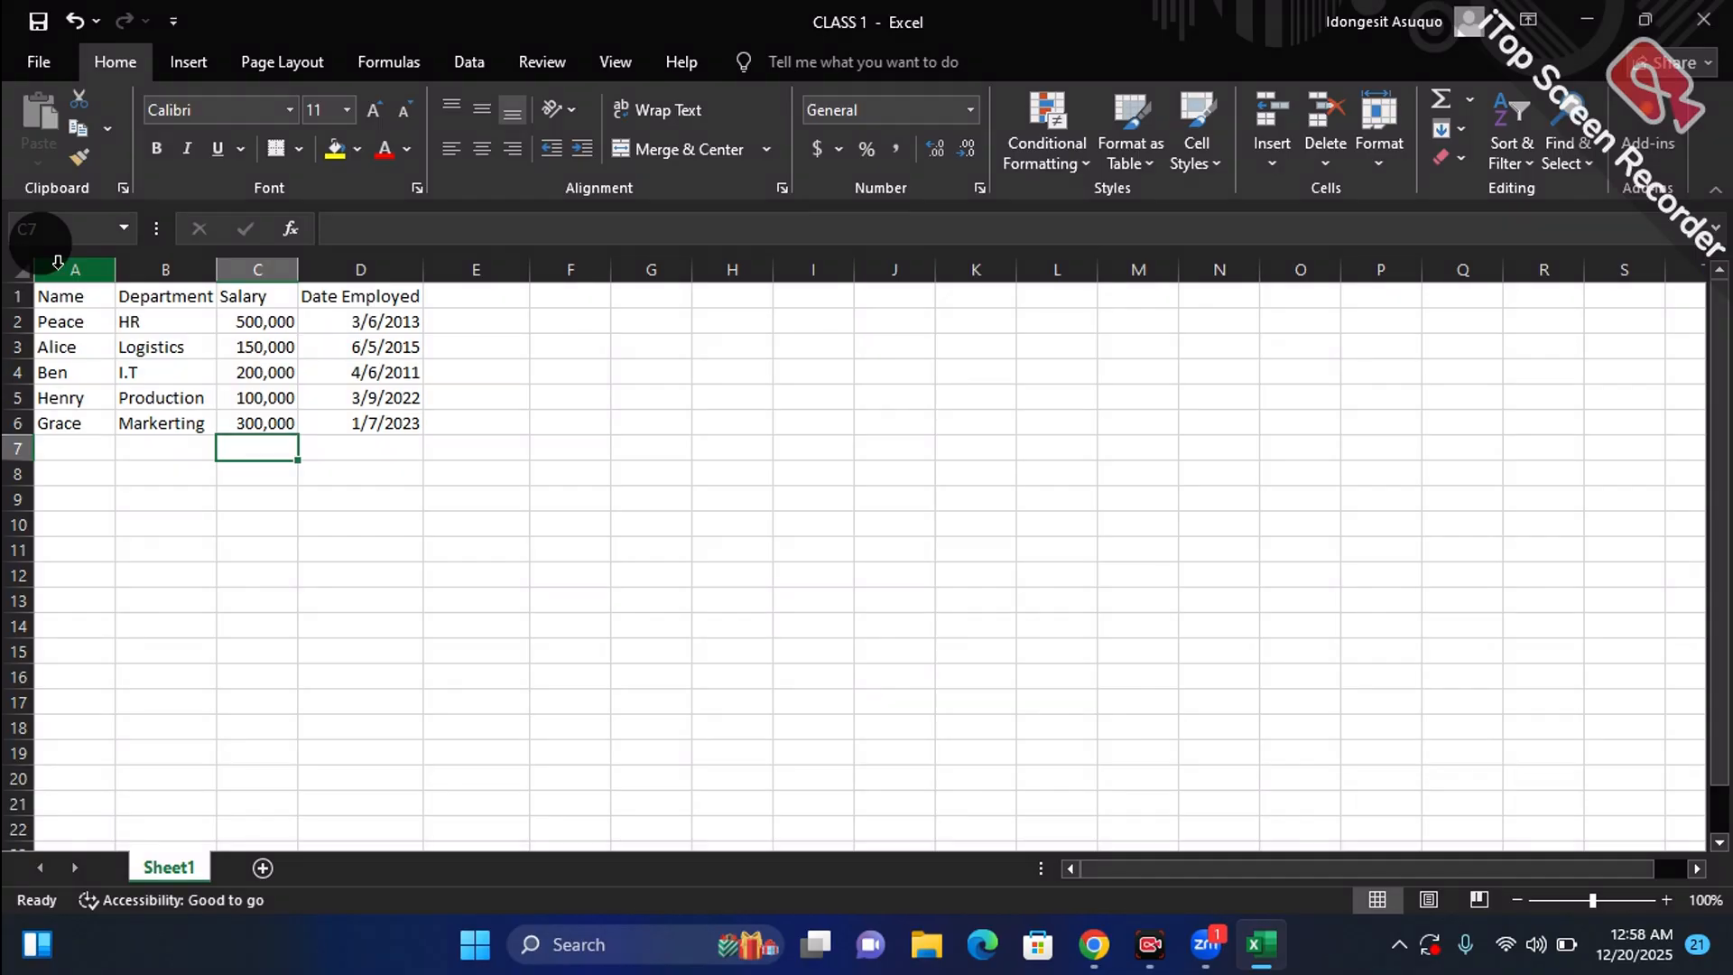
click(58, 262)
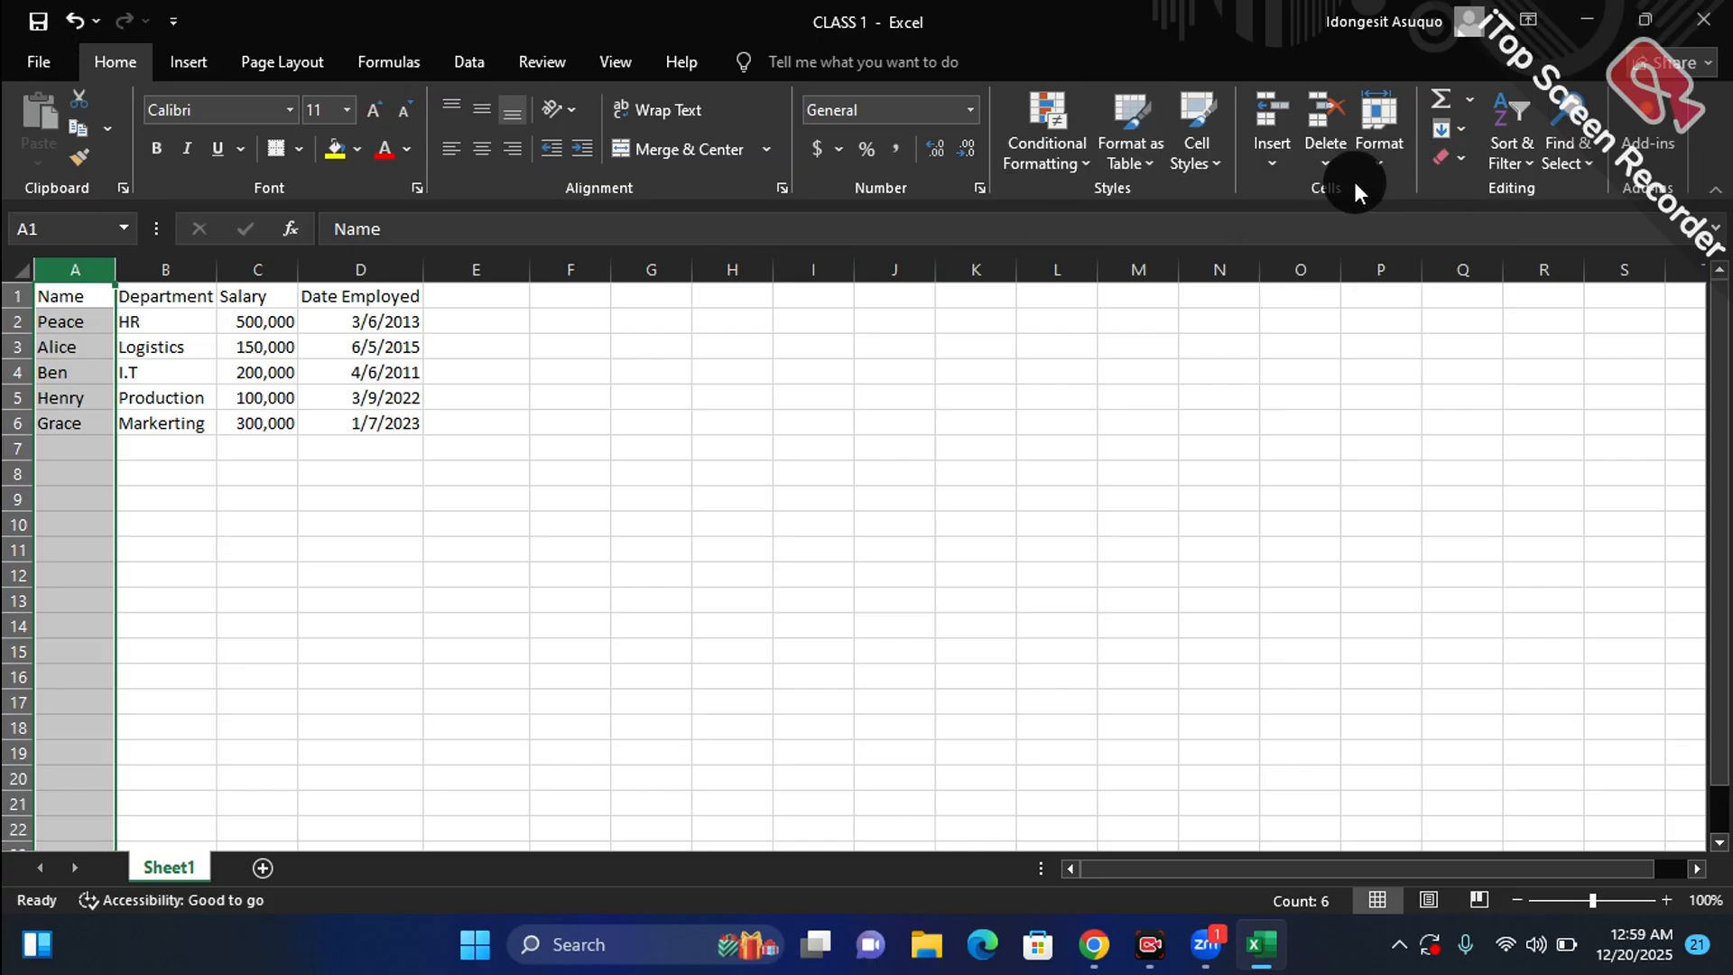
click(1276, 163)
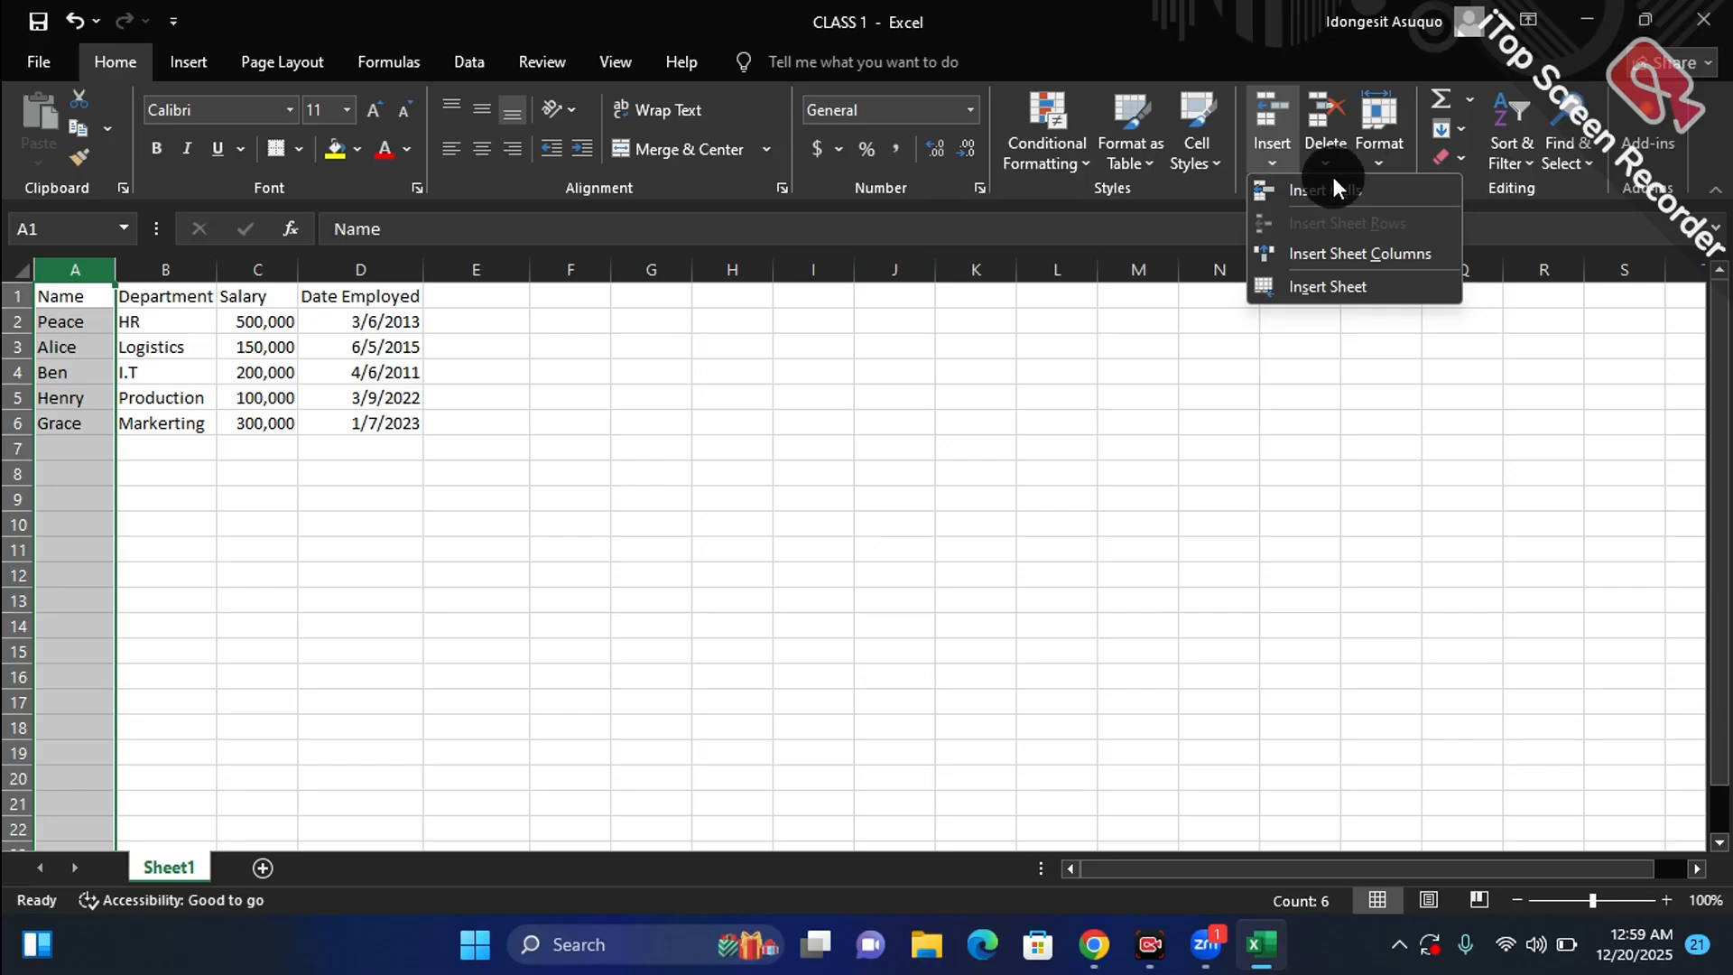
click(1357, 252)
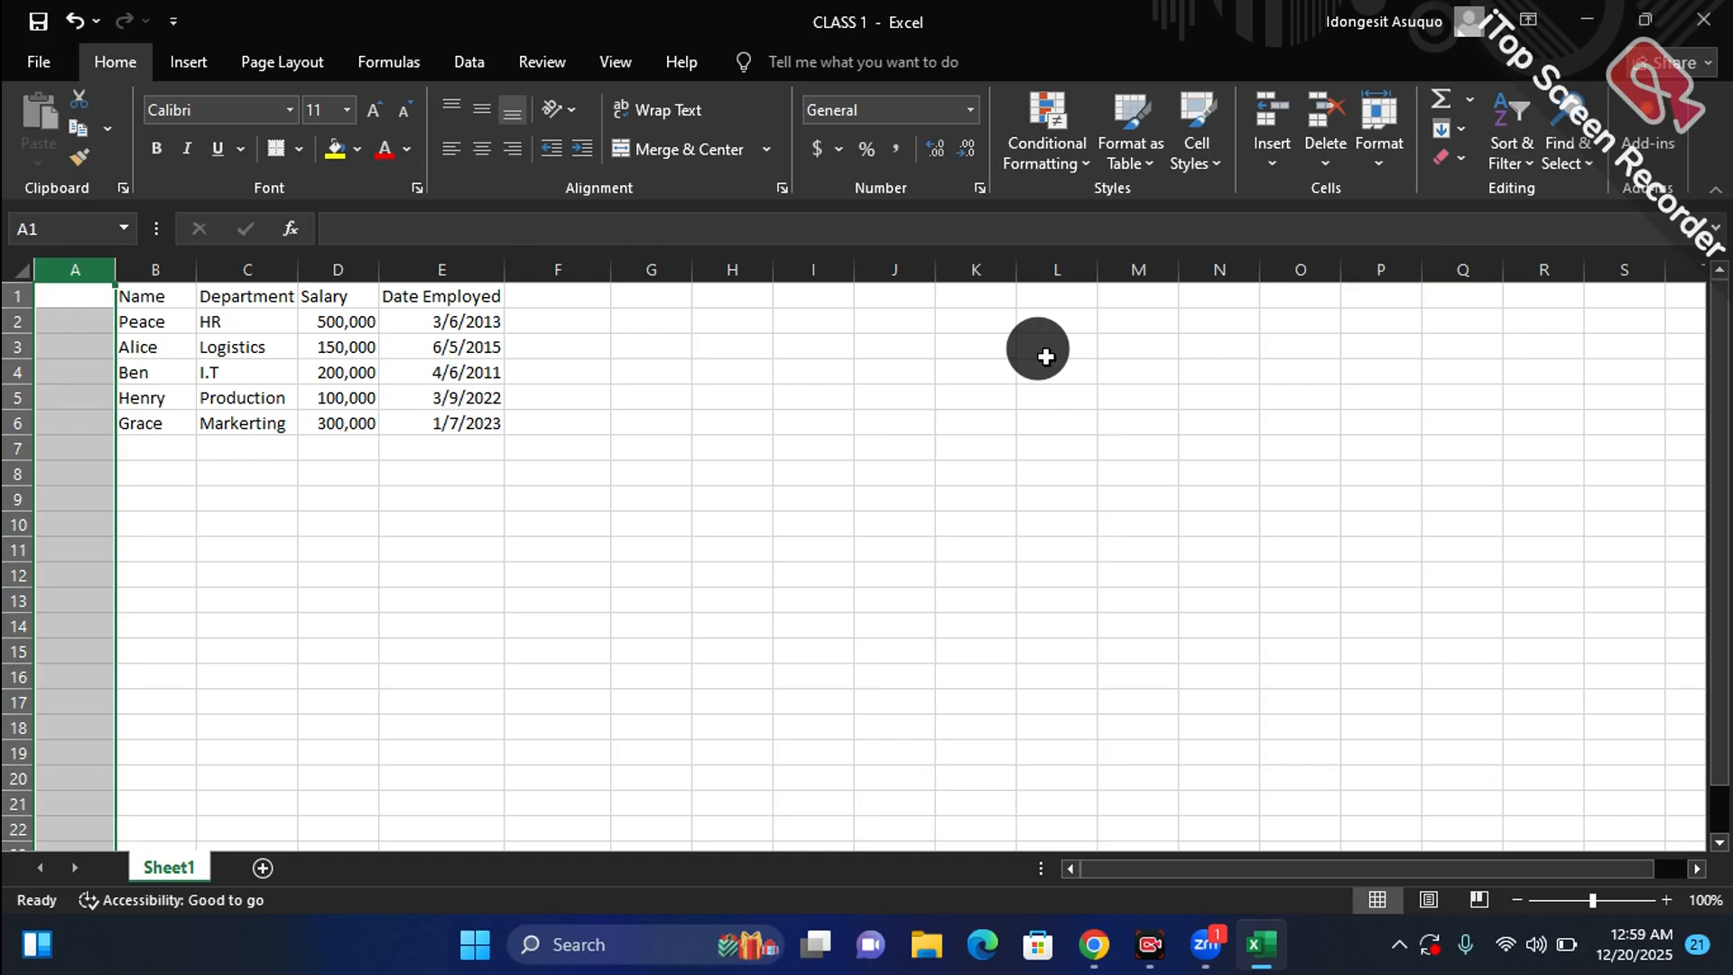
Step: Enter the heading S/N in cell A1 of the new column
click(281, 546)
click(88, 295)
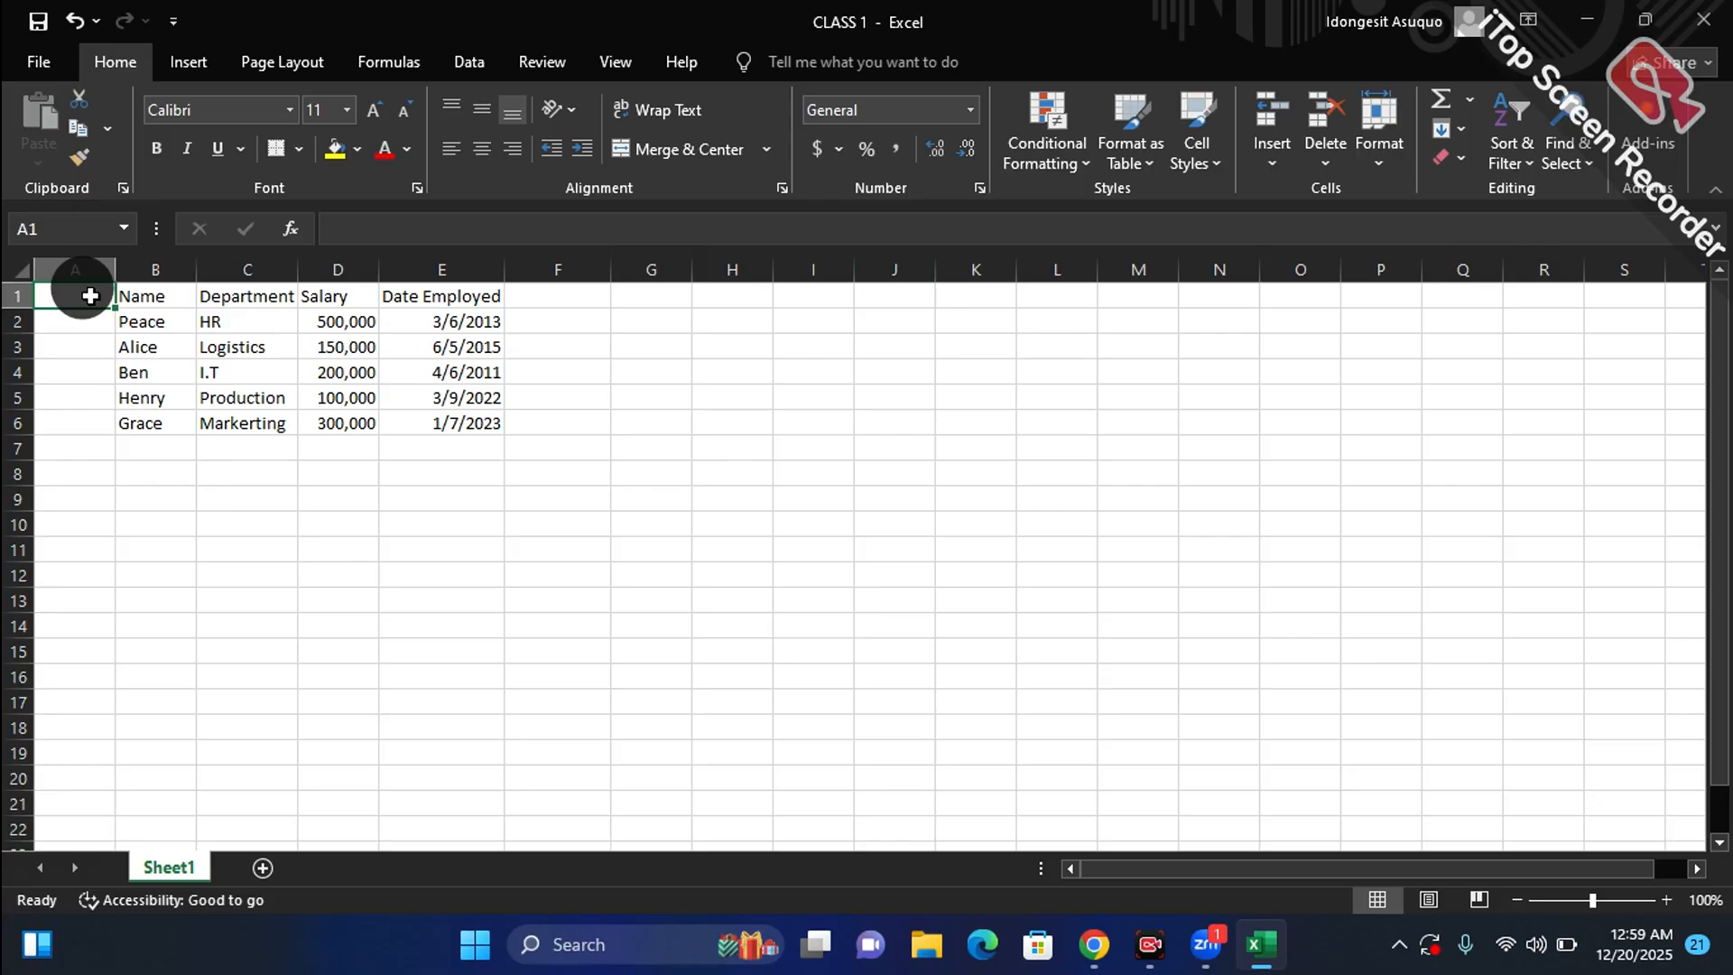
text(S)
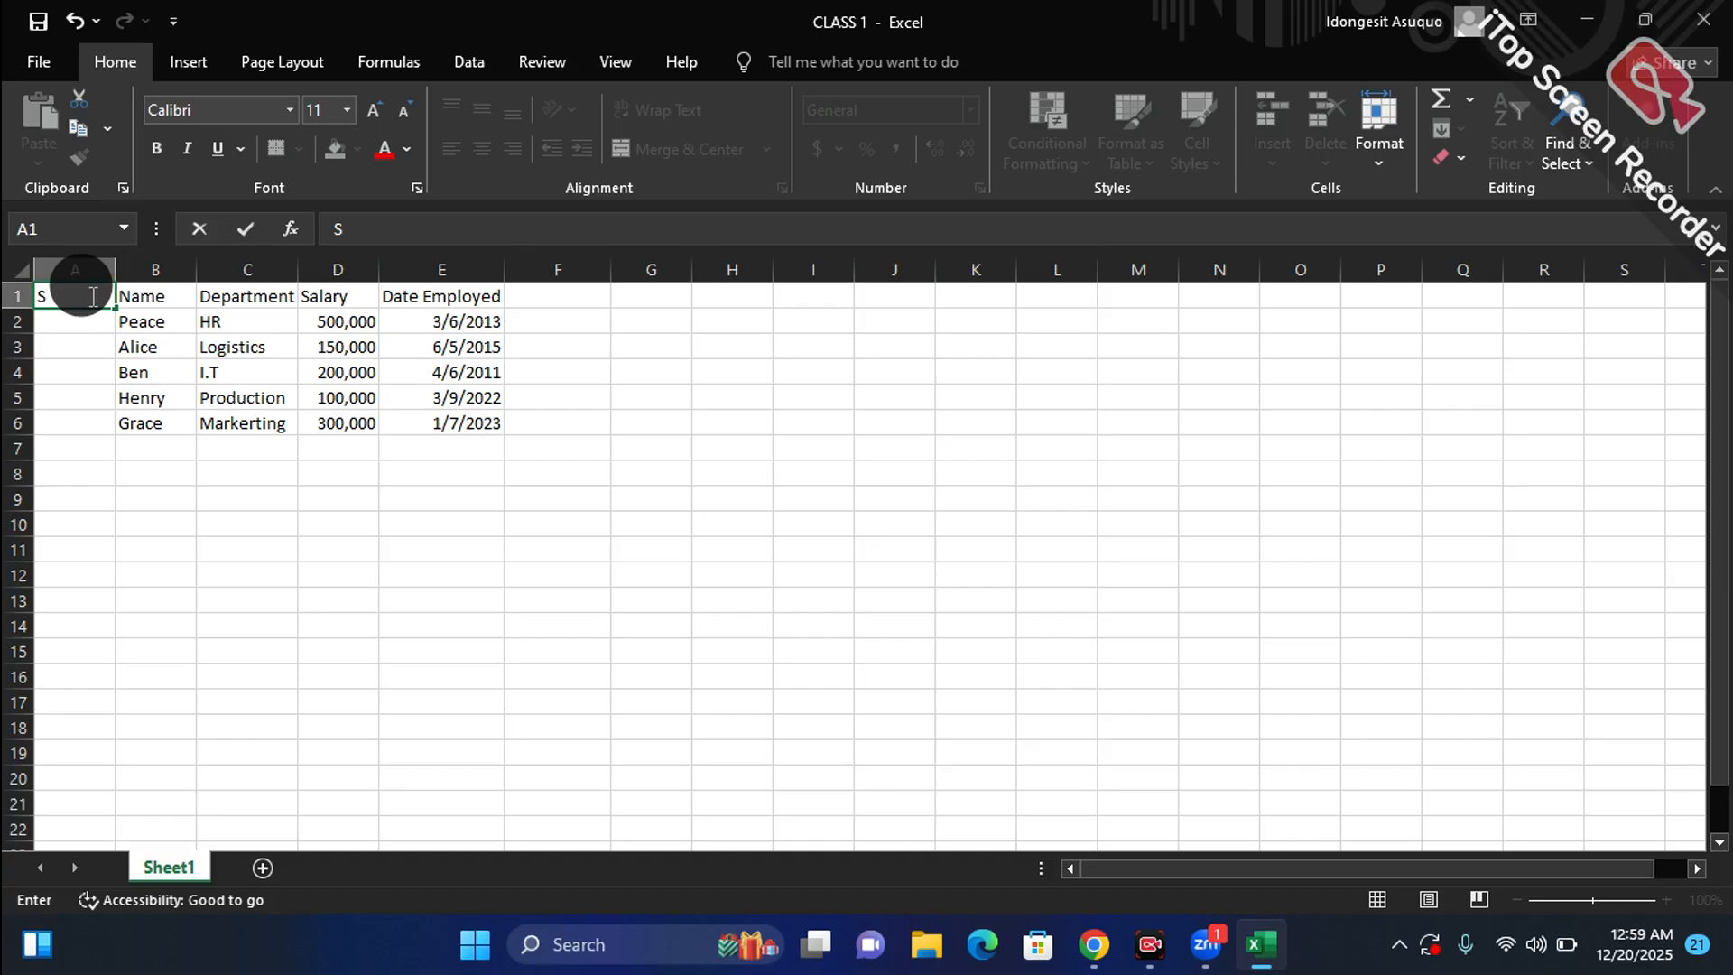
text(/N)
Step: Try to fill serial numbers from a single 1 in cell A2 down to cell A15, and clear the filled range
click(72, 321)
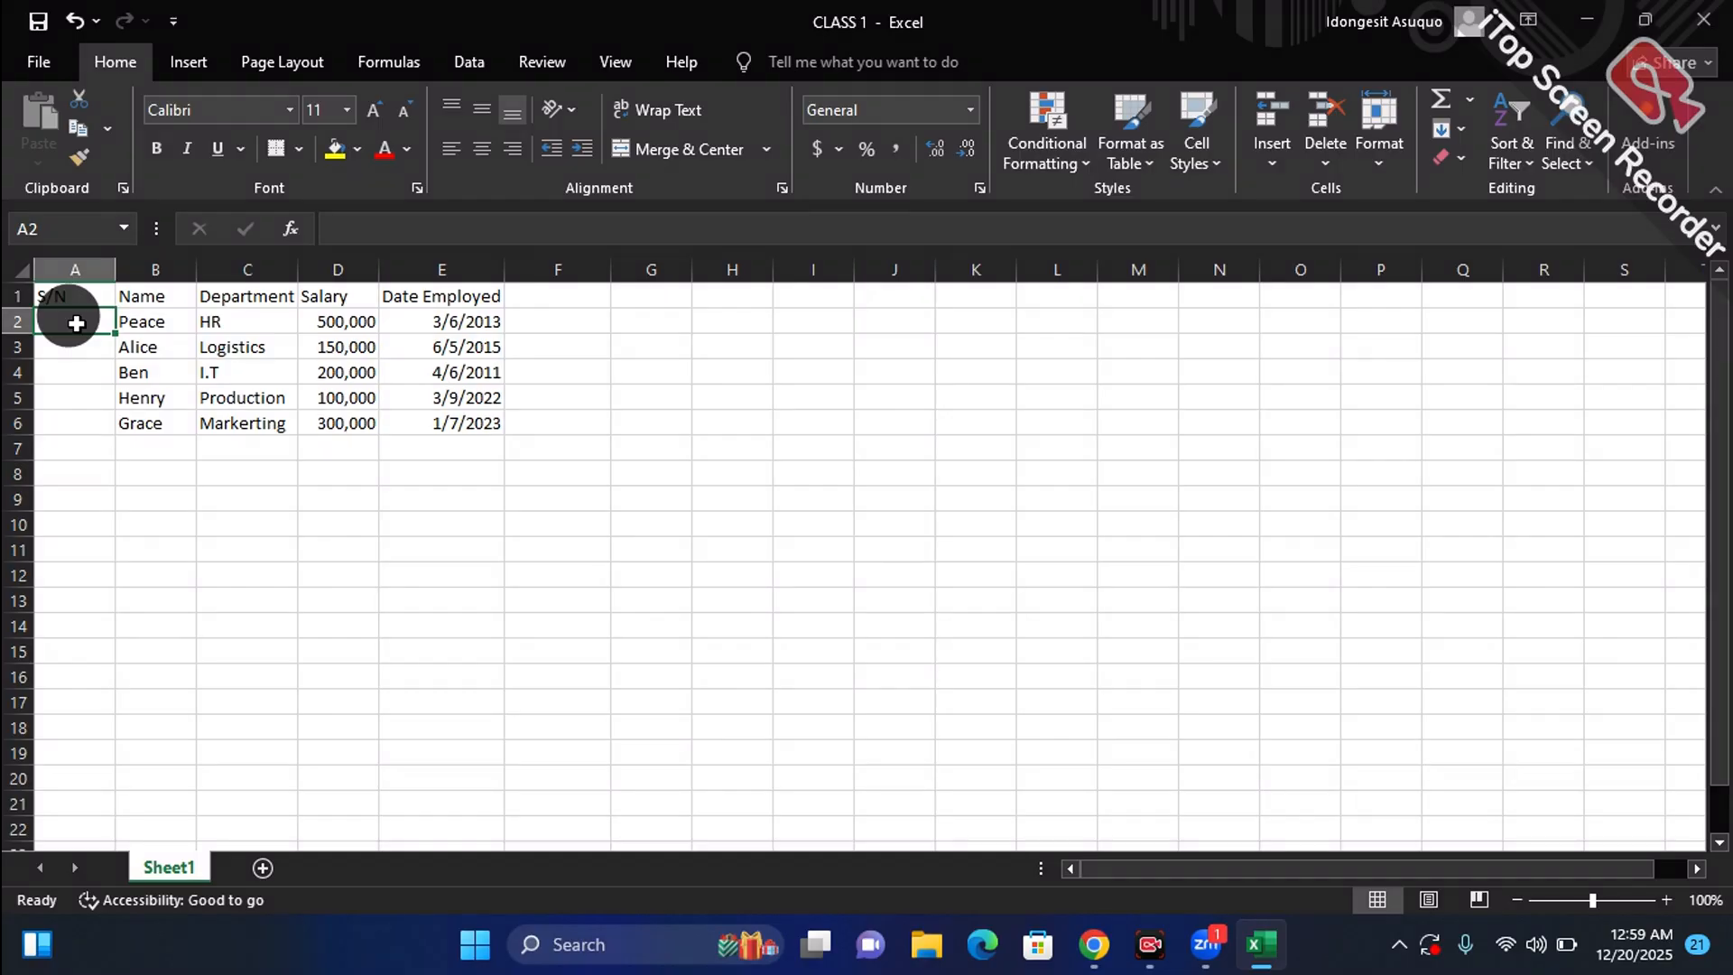
text(1)
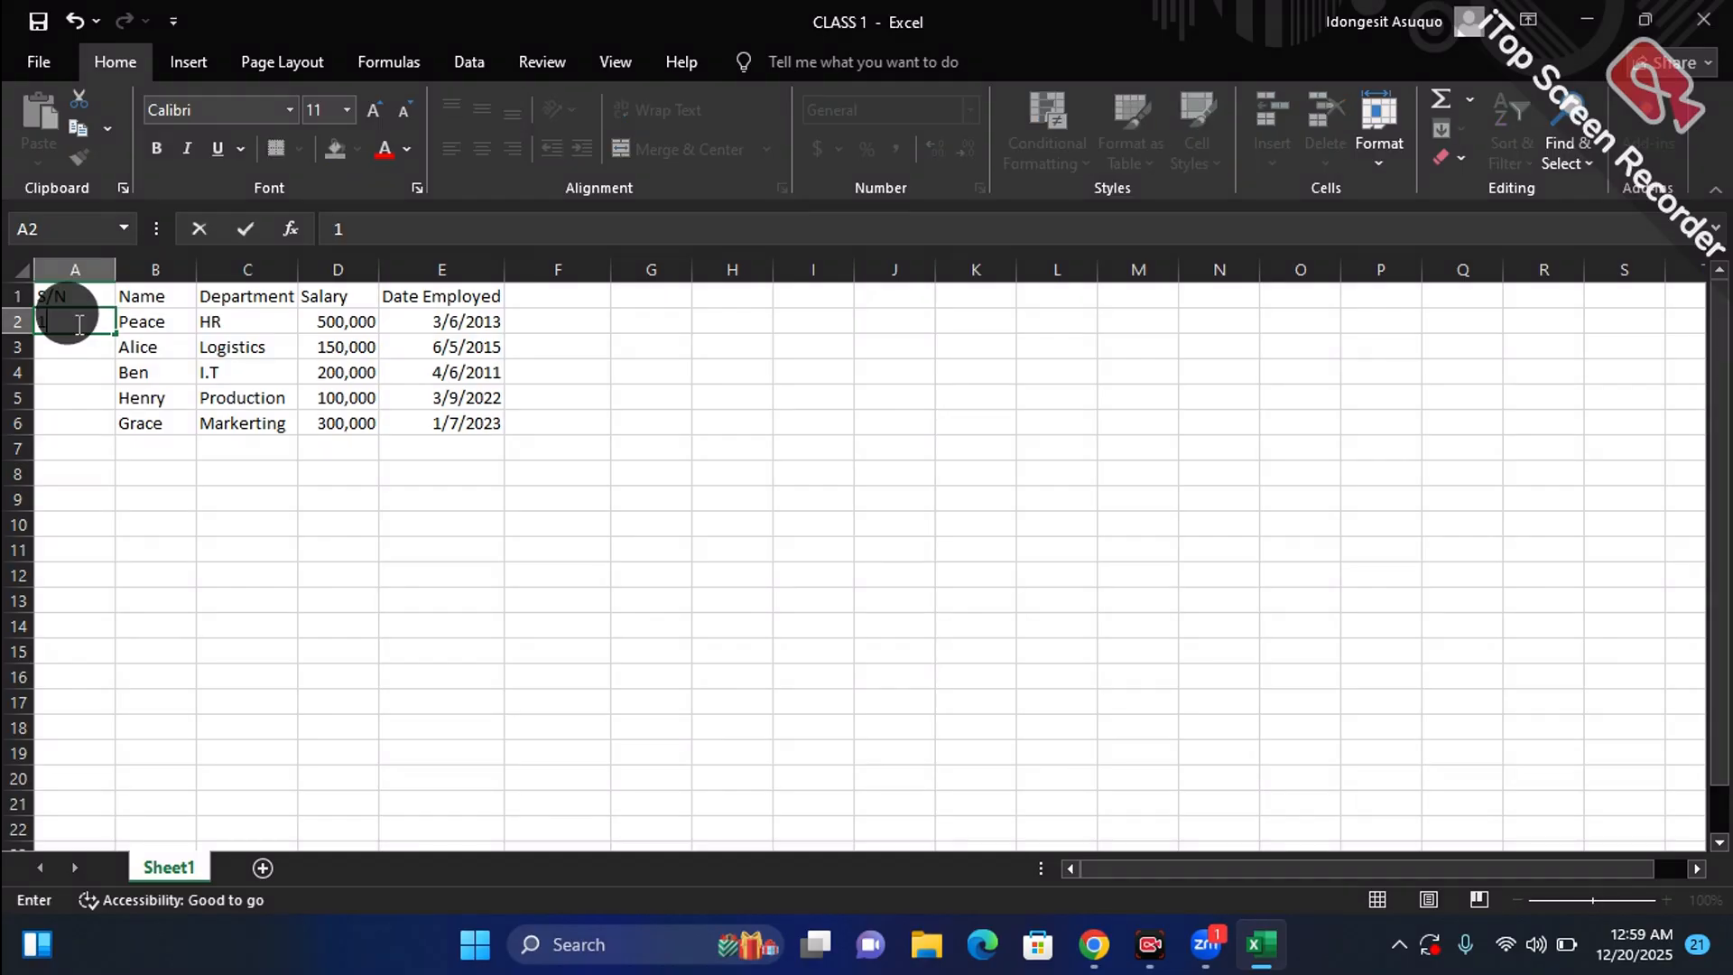
drag(115, 335, 105, 671)
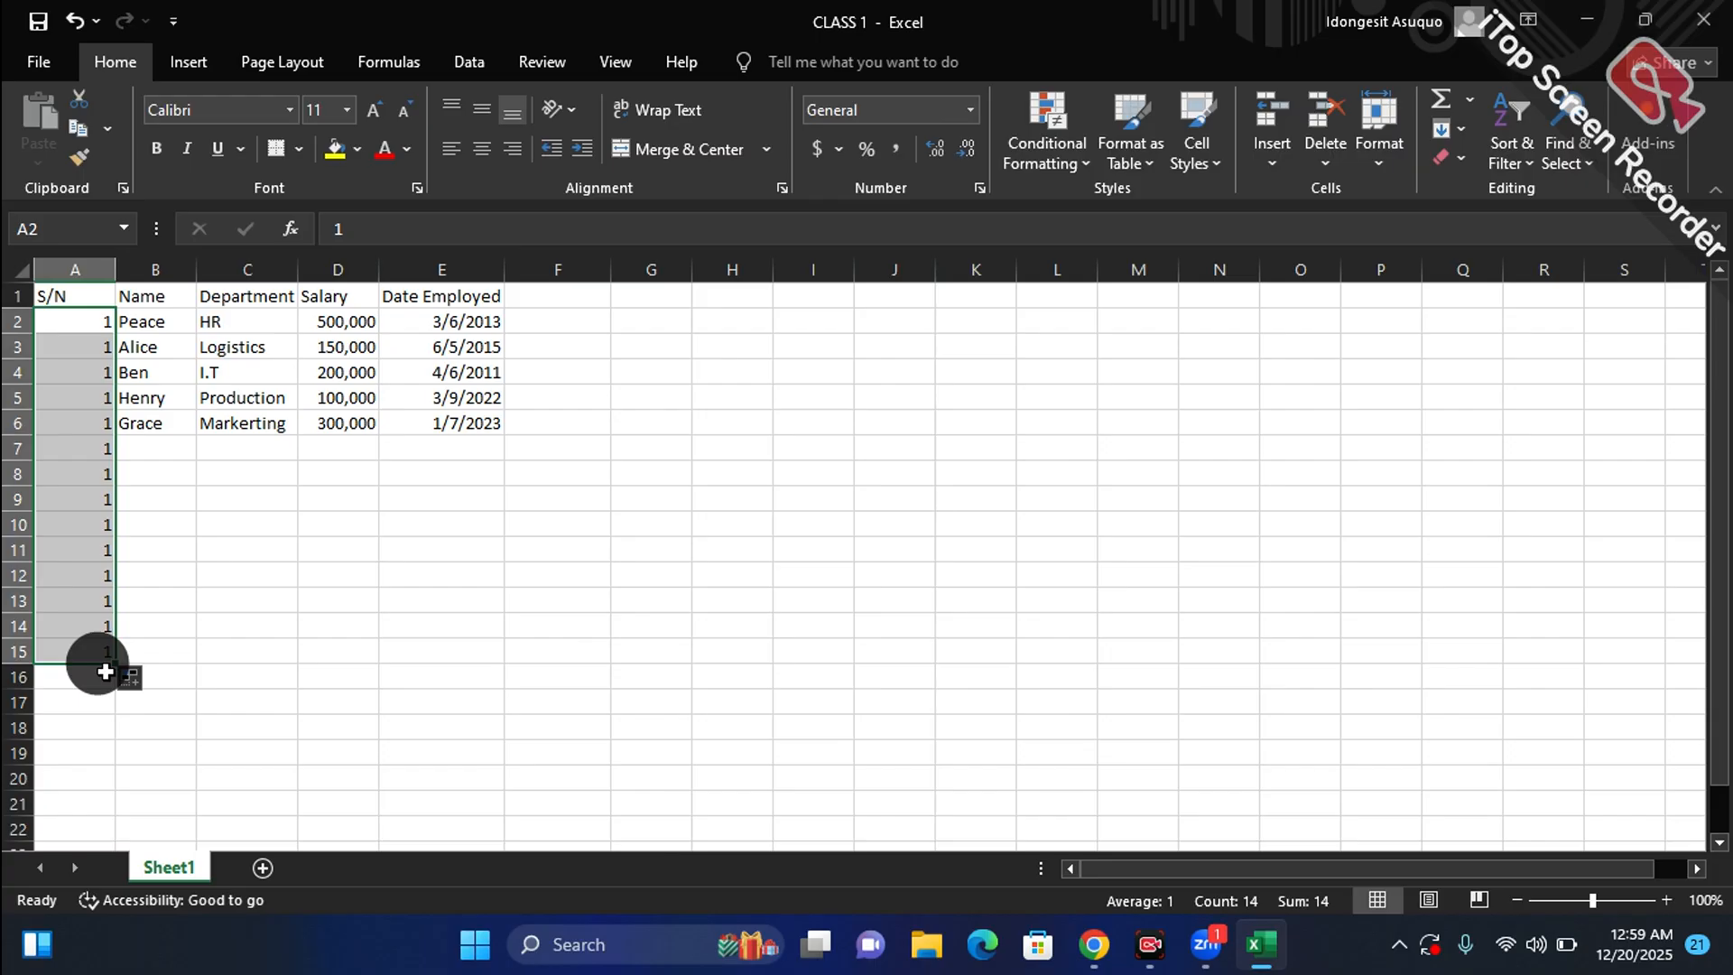
key(Delete)
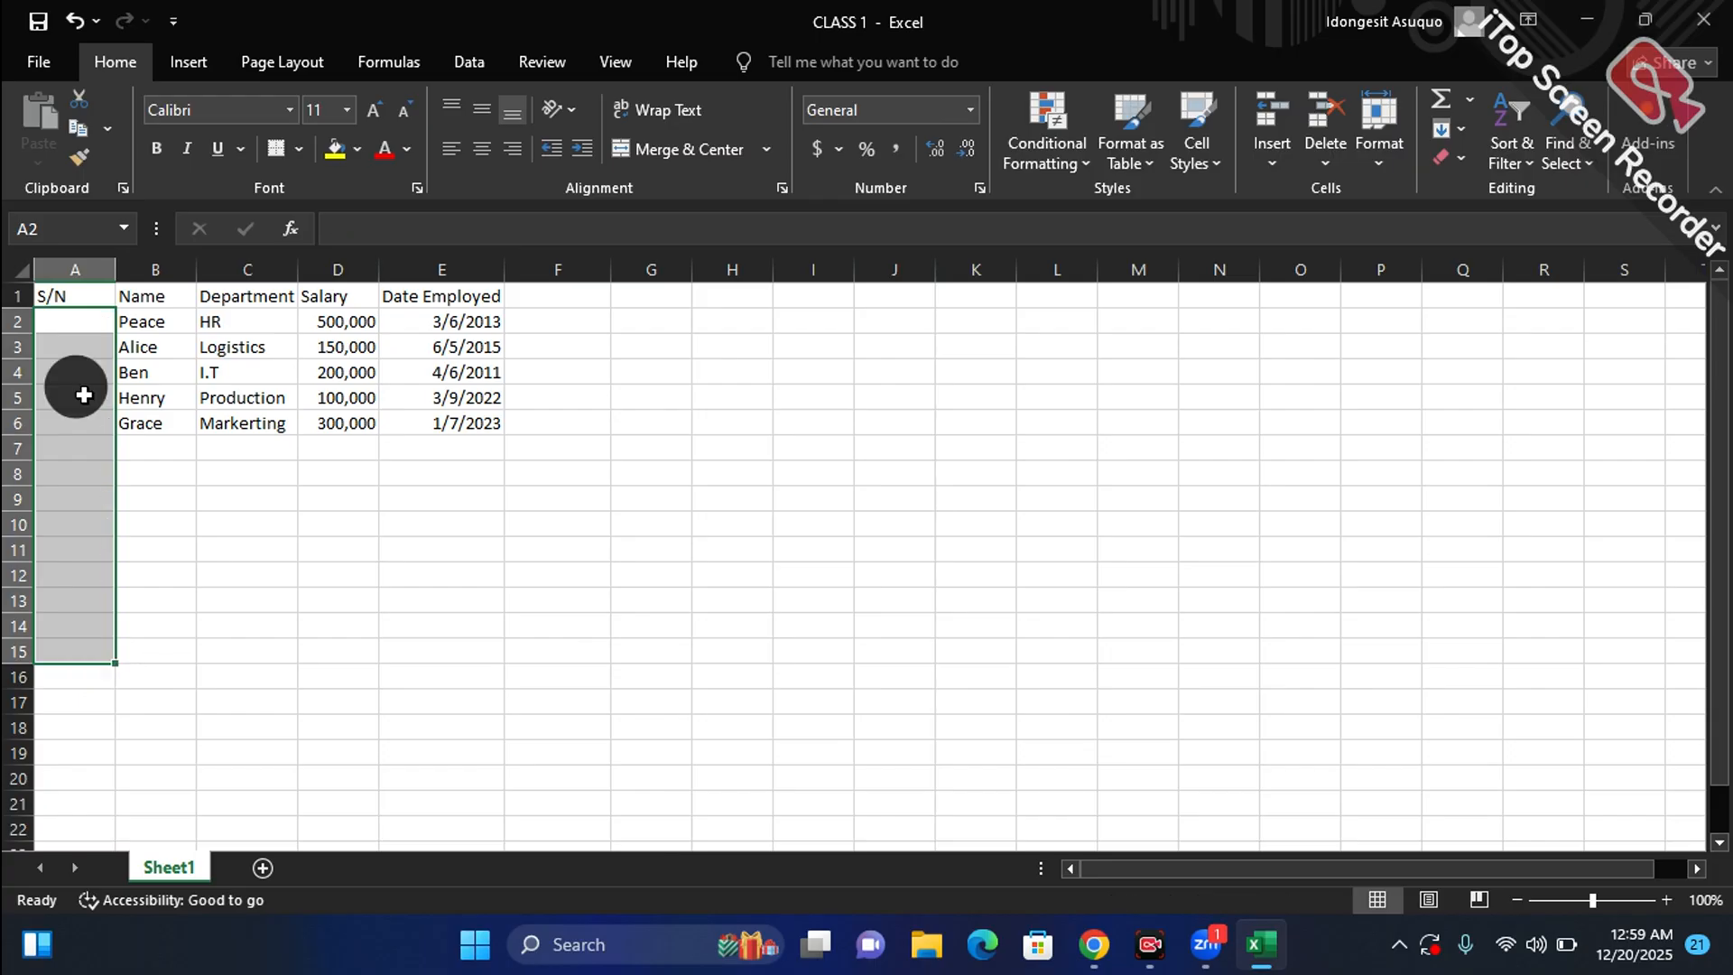
Step: Enter 1 in cell A2 and 2 in cell A3, and extend the number series down to cell A6
click(94, 325)
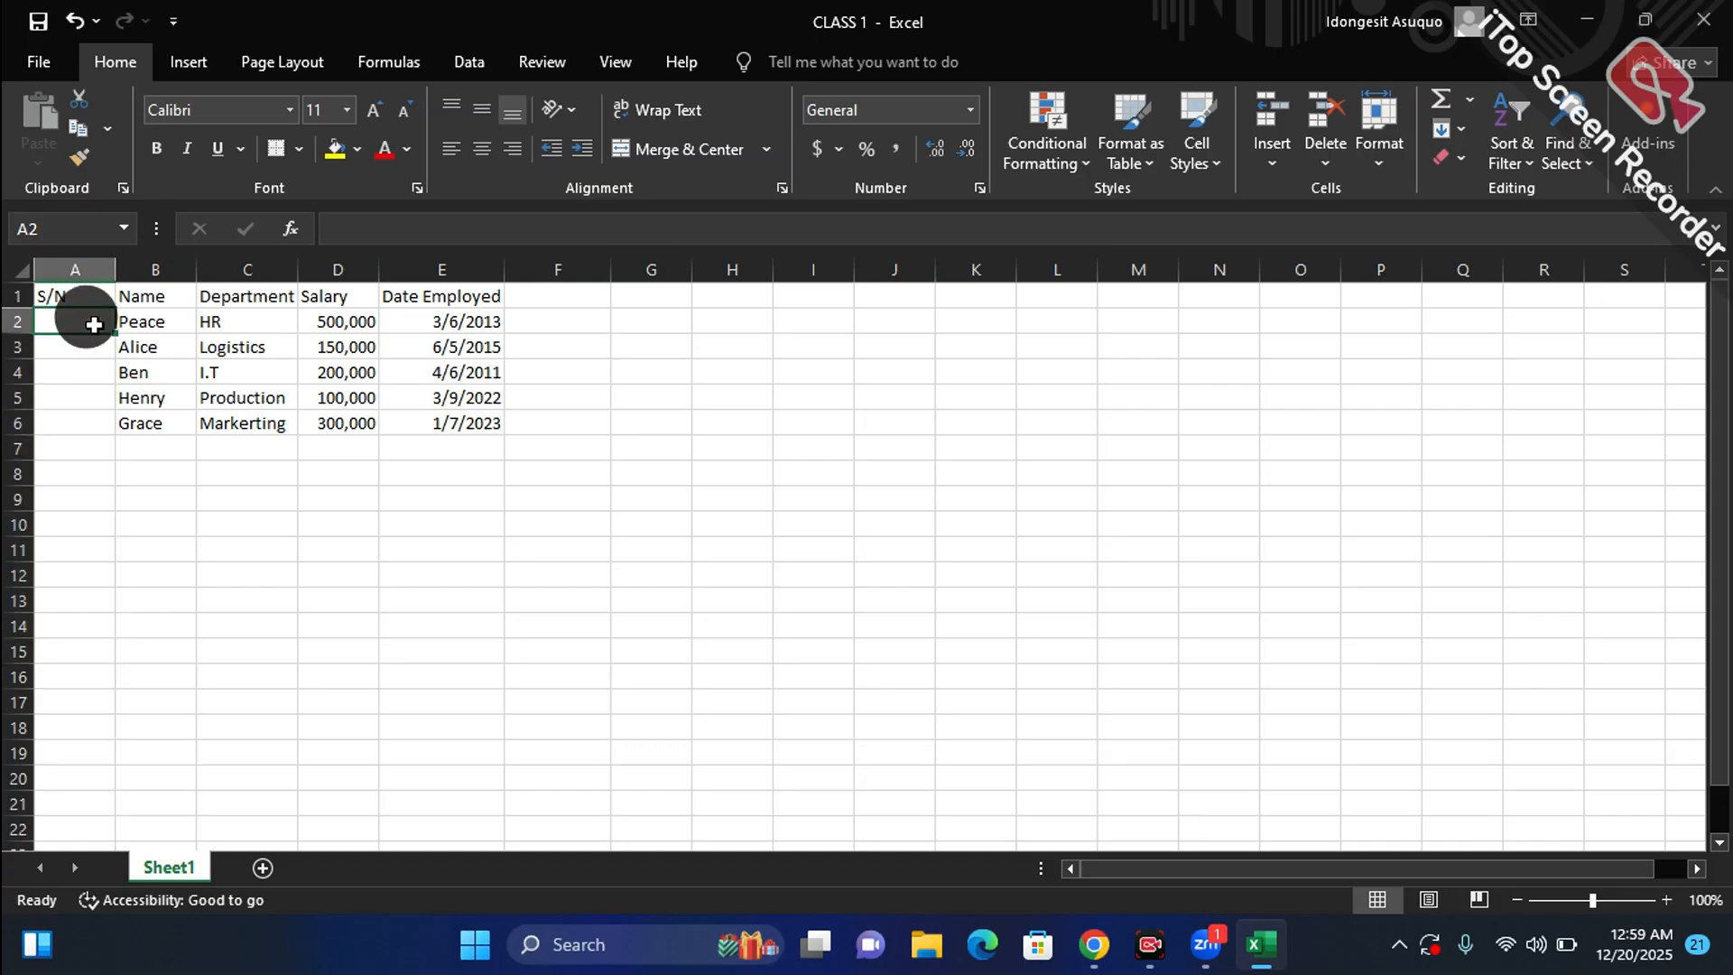
text(1)
click(97, 347)
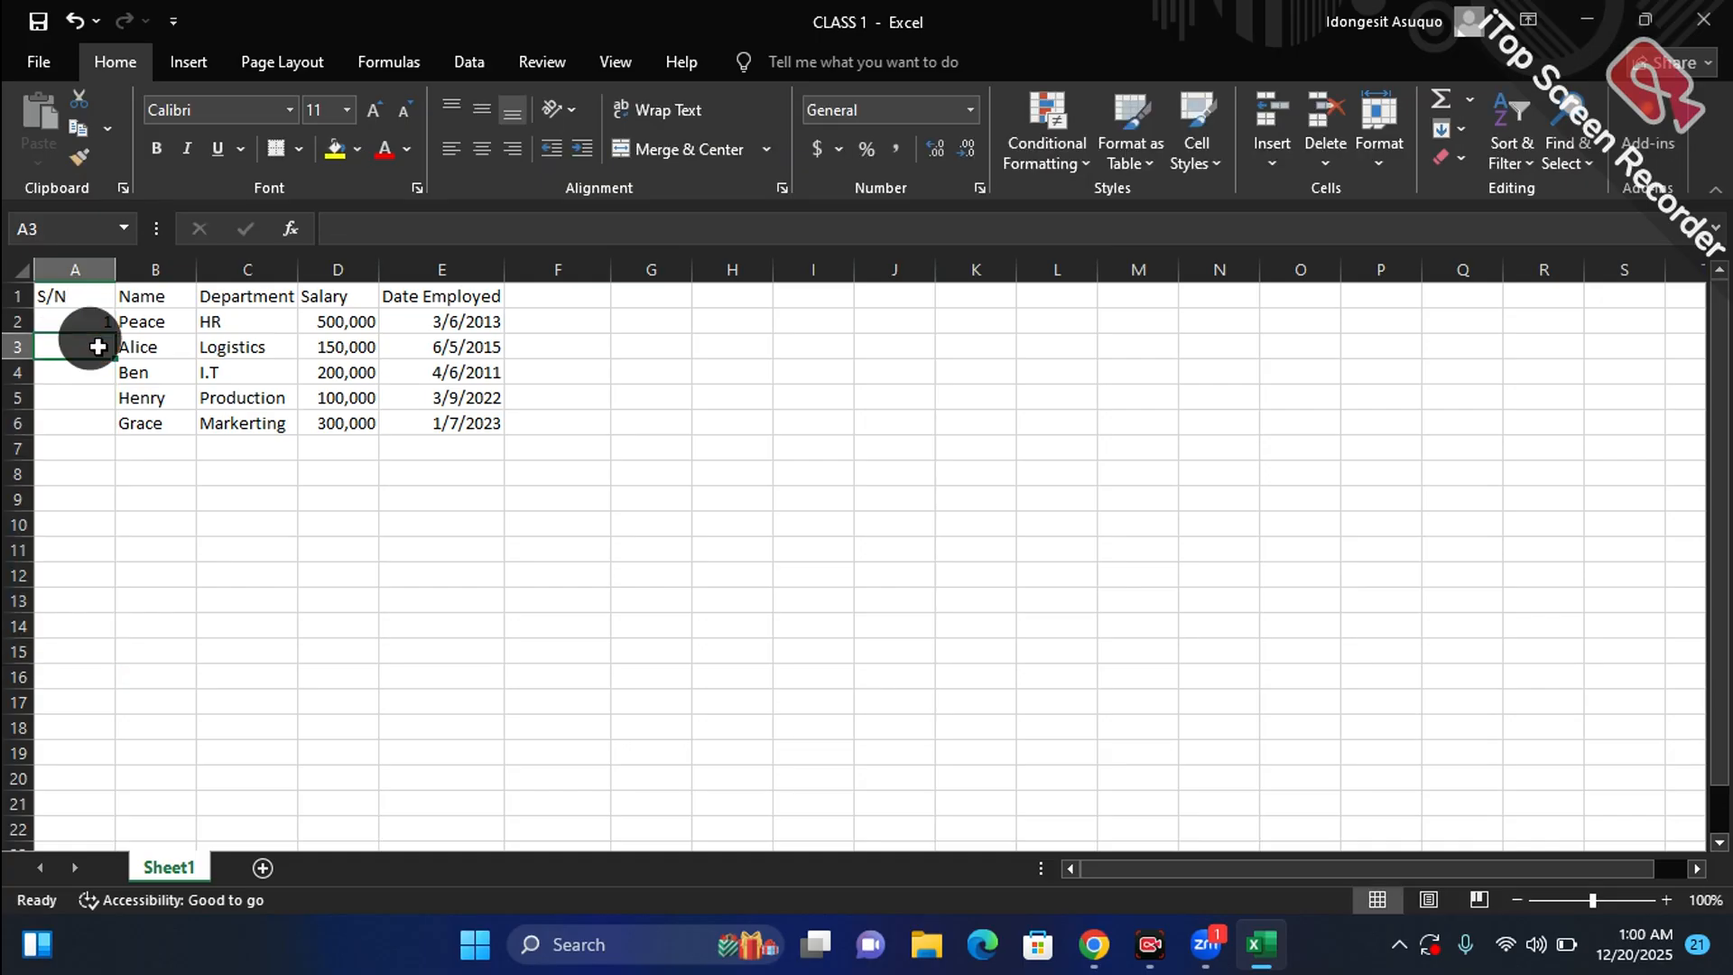
text(2)
mouse_move(90, 398)
mouse_down()
mouse_move(86, 287)
mouse_move(101, 426)
mouse_up()
click(175, 495)
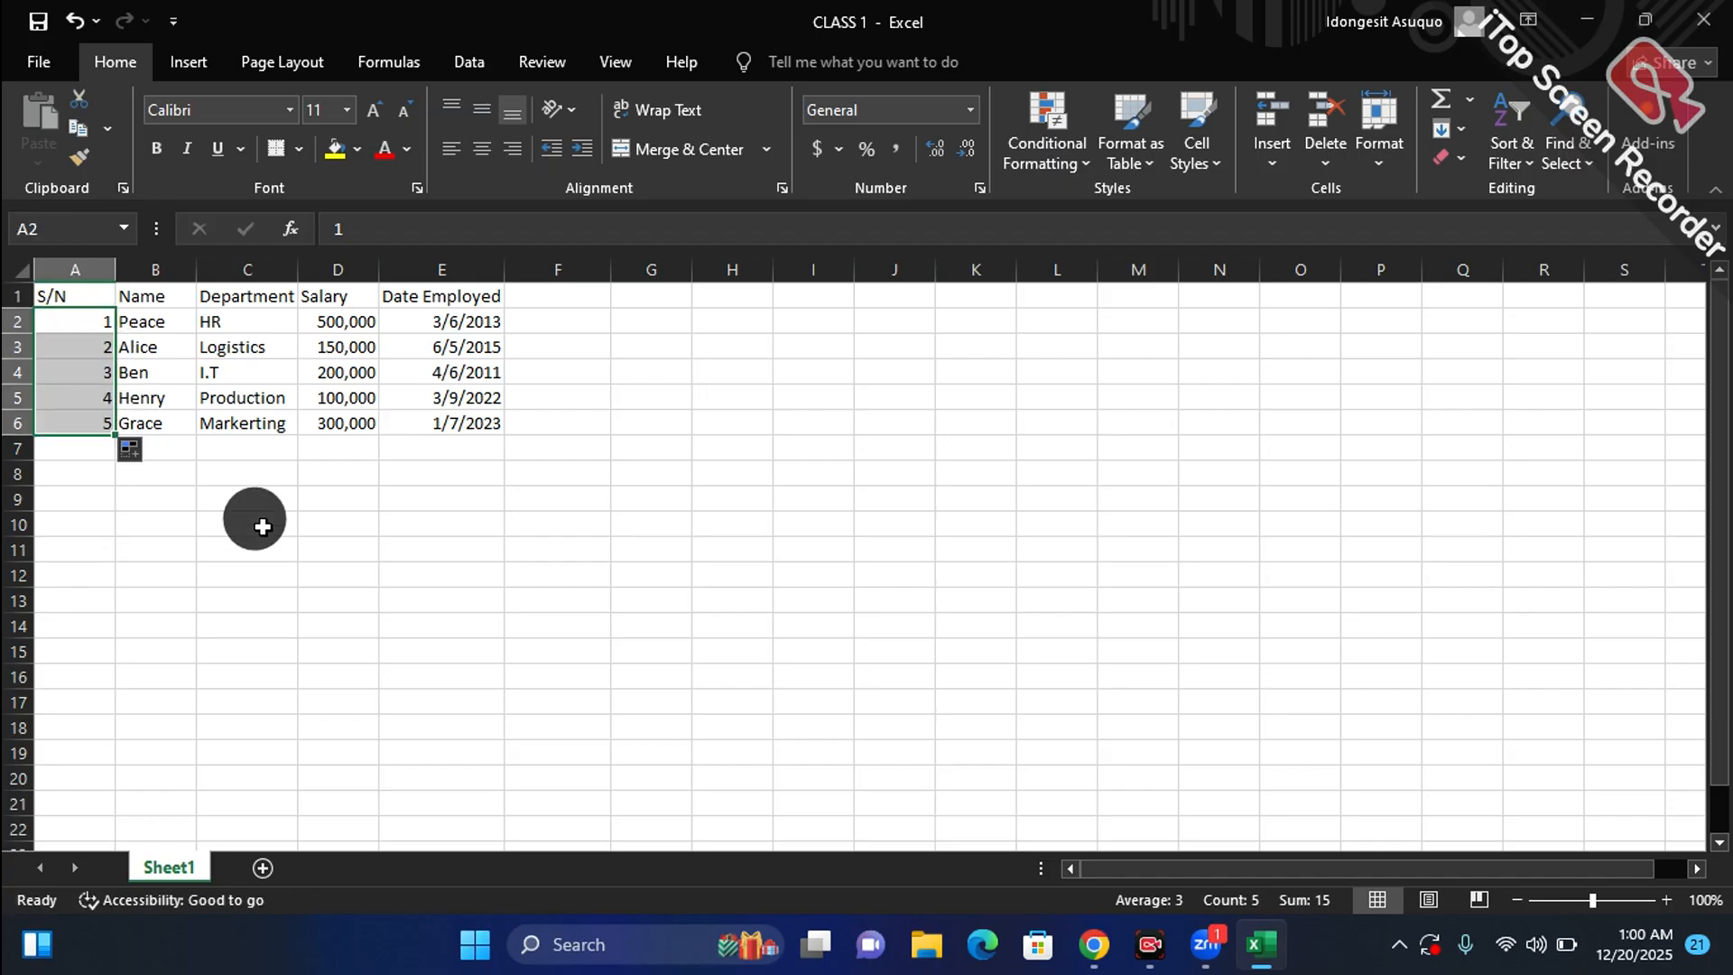